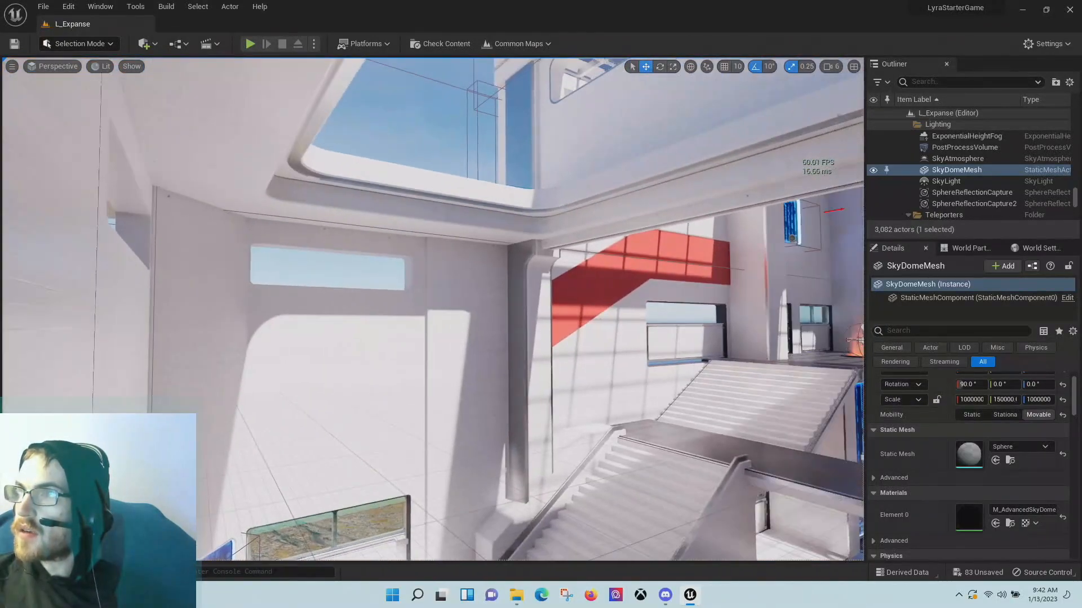
- Fly through the arena and its glass corridor to examine the glowing orange weapon pad
{"action": "right_click_drag", "start_coordinate": [433, 309], "coordinate": [329, 307]}
{"action": "key", "text": "w"}
{"action": "key", "text": "w"}
{"action": "key", "text": "s"}
{"action": "key", "text": "w"}
{"action": "key", "text": "s"}
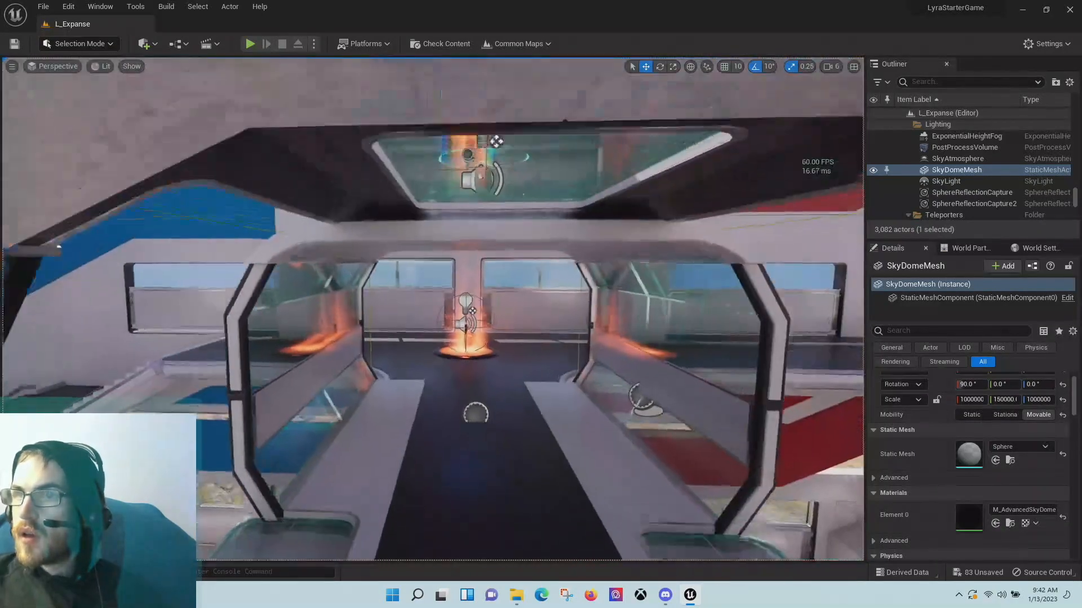
{"action": "key", "text": "w"}
{"action": "right_click_drag", "start_coordinate": [555, 257], "coordinate": [555, 257]}
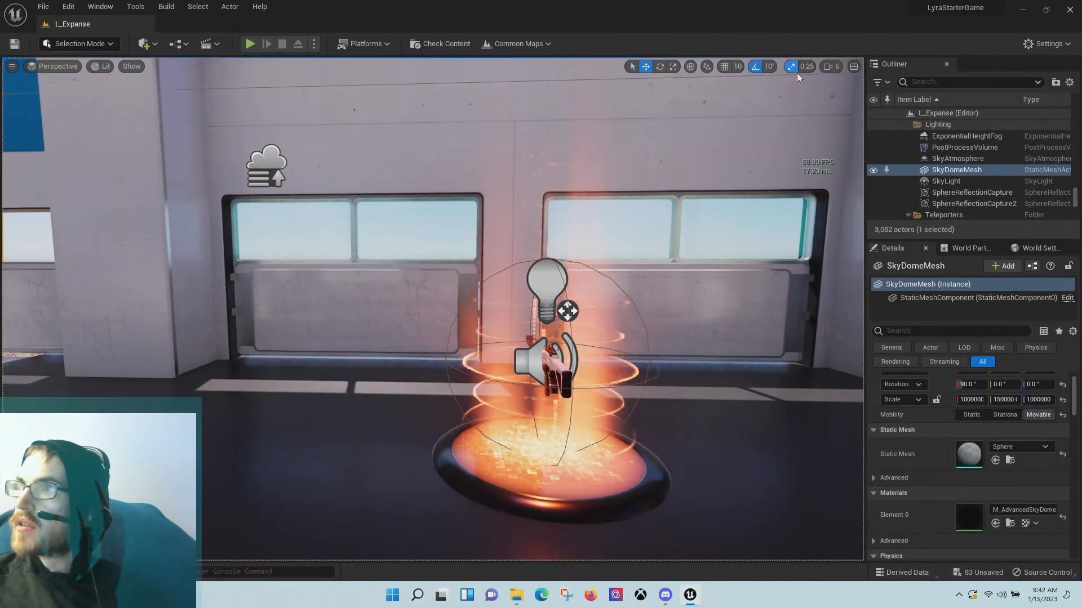
- Lower the viewport camera speed to 3
{"action": "left_click", "coordinate": [832, 66]}
{"action": "left_click", "coordinate": [847, 93]}
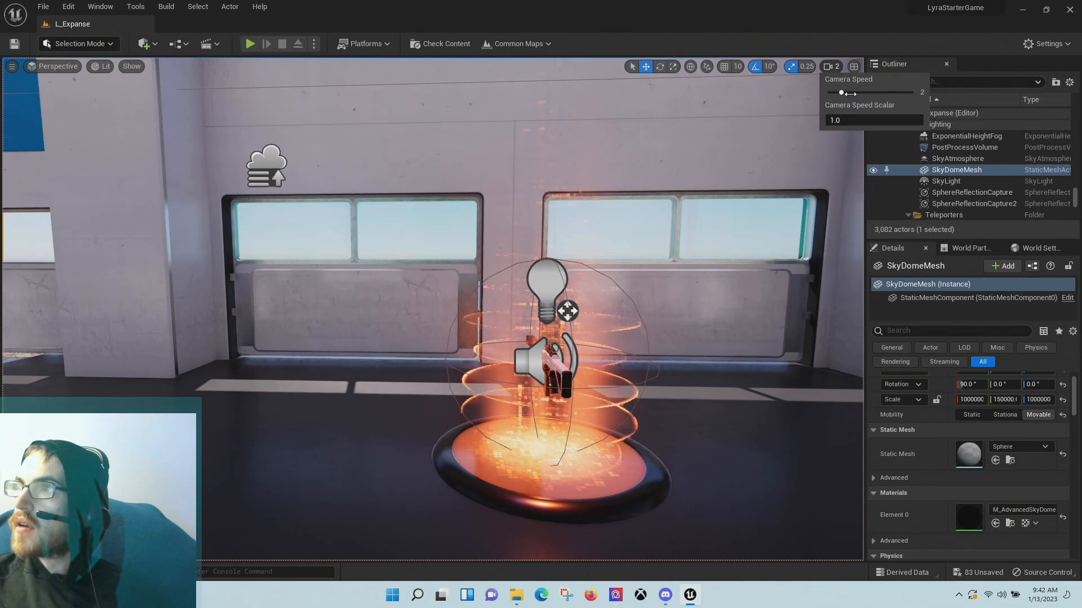
{"action": "right_click_drag", "start_coordinate": [761, 209], "coordinate": [779, 137]}
{"action": "left_click", "coordinate": [839, 67]}
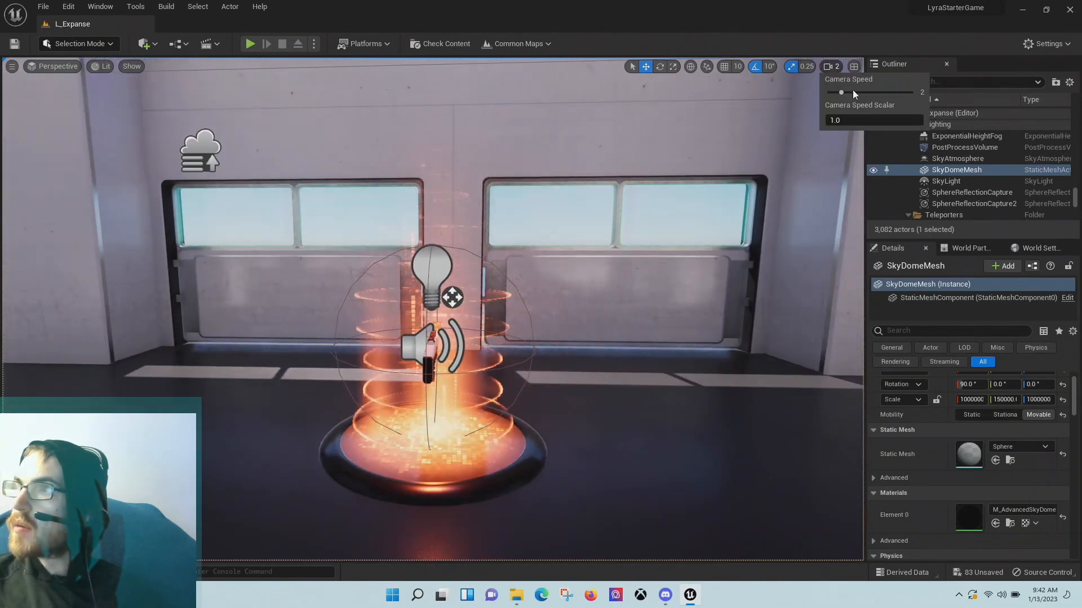
- Fly past the weapon pad and look over the arena's upper walkways, pillars and stairs
{"action": "right_click_drag", "start_coordinate": [649, 279], "coordinate": [727, 272]}
{"action": "key", "text": "w"}
{"action": "right_click_drag", "start_coordinate": [609, 275], "coordinate": [28, 314]}
{"action": "key", "text": "w"}
{"action": "key", "text": "w"}
{"action": "key", "text": "w"}
{"action": "key", "text": "w"}
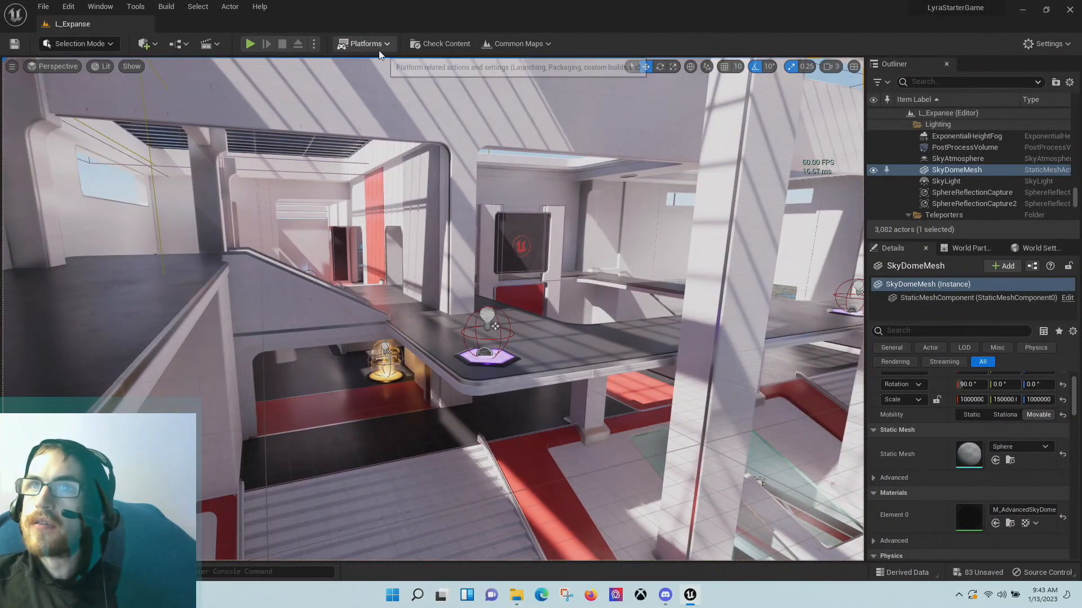
- Switch the viewport to game view so the editor icons are hidden around the weapon pad and glass corridor
{"action": "left_click", "coordinate": [116, 65]}
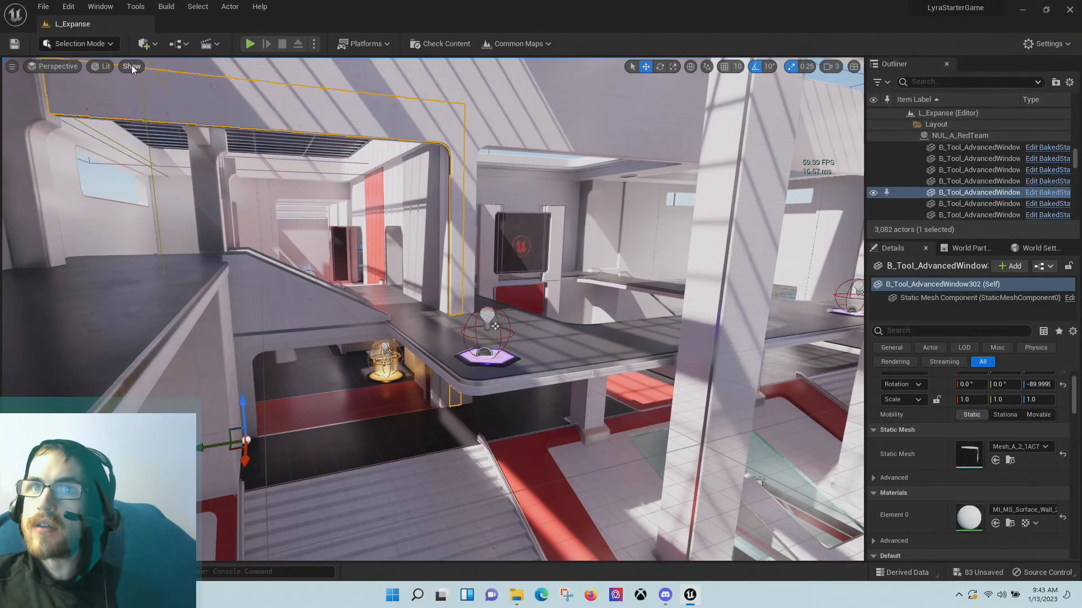
{"action": "left_click", "coordinate": [132, 66]}
{"action": "right_click_drag", "start_coordinate": [339, 236], "coordinate": [515, 220]}
{"action": "key", "text": "d"}
{"action": "right_click_drag", "start_coordinate": [530, 334], "coordinate": [473, 322]}
{"action": "key", "text": "s"}
{"action": "key", "text": "g"}
{"action": "key", "text": "g"}
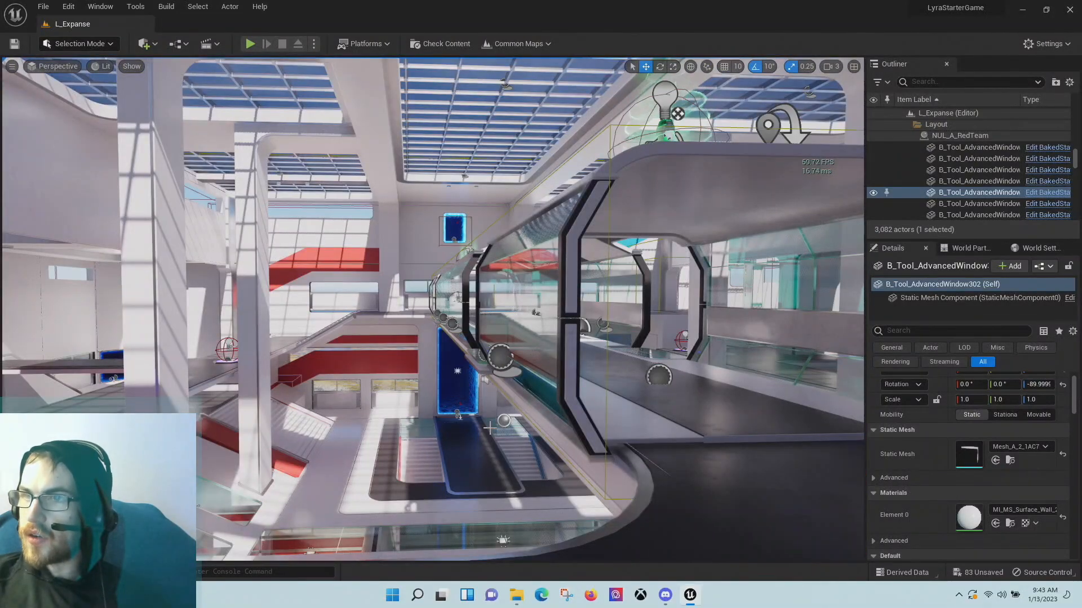
{"action": "key", "text": "g"}
{"action": "key", "text": "g"}
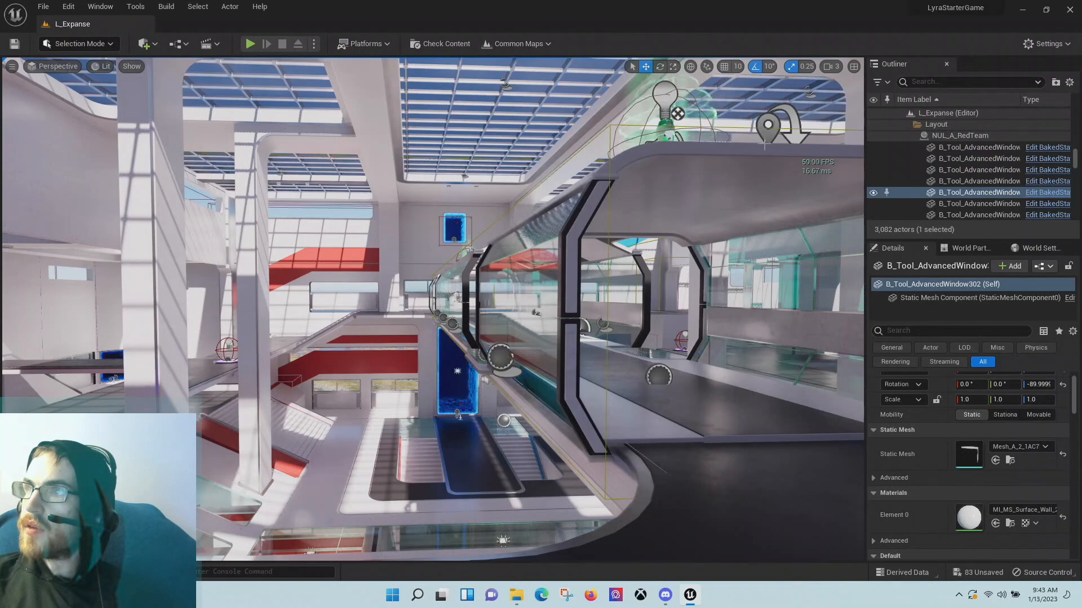
{"action": "right_click_drag", "start_coordinate": [404, 304], "coordinate": [643, 281]}
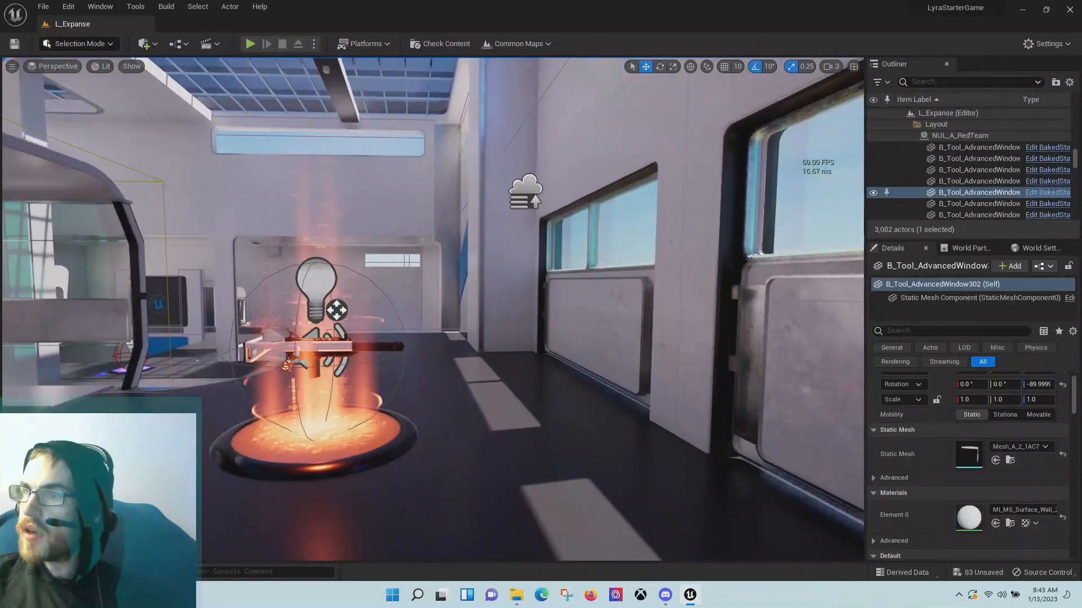
{"action": "key", "text": "g"}
{"action": "right_click_drag", "start_coordinate": [687, 173], "coordinate": [500, 313]}
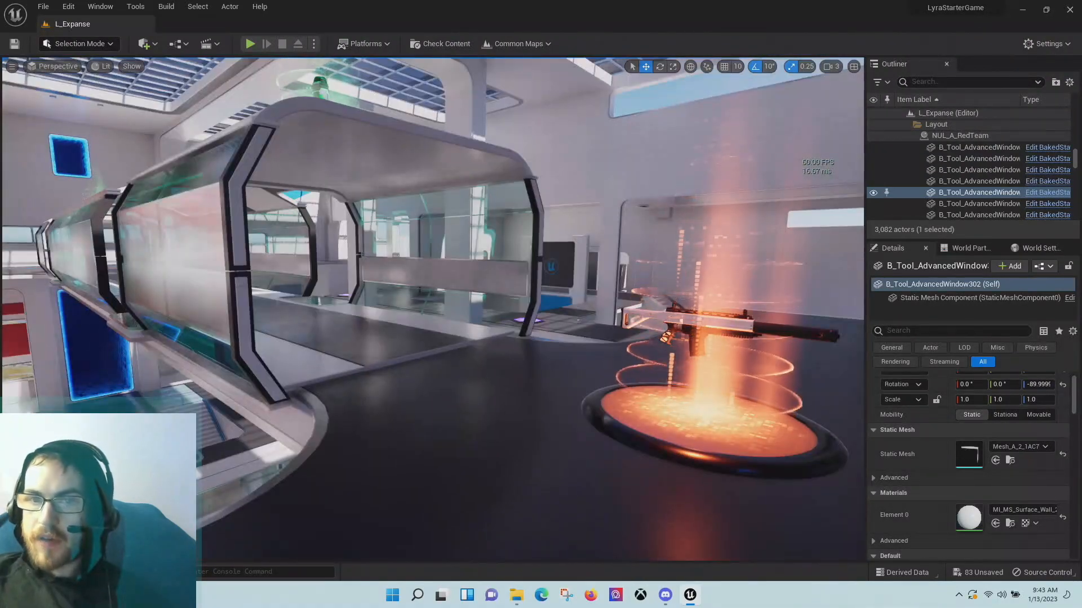
- Open the Content Browser and browse the LyraExample Content plugin, checking the Megascans surfaces and then opening its Materials folder
{"action": "key", "text": "ctrl+space"}
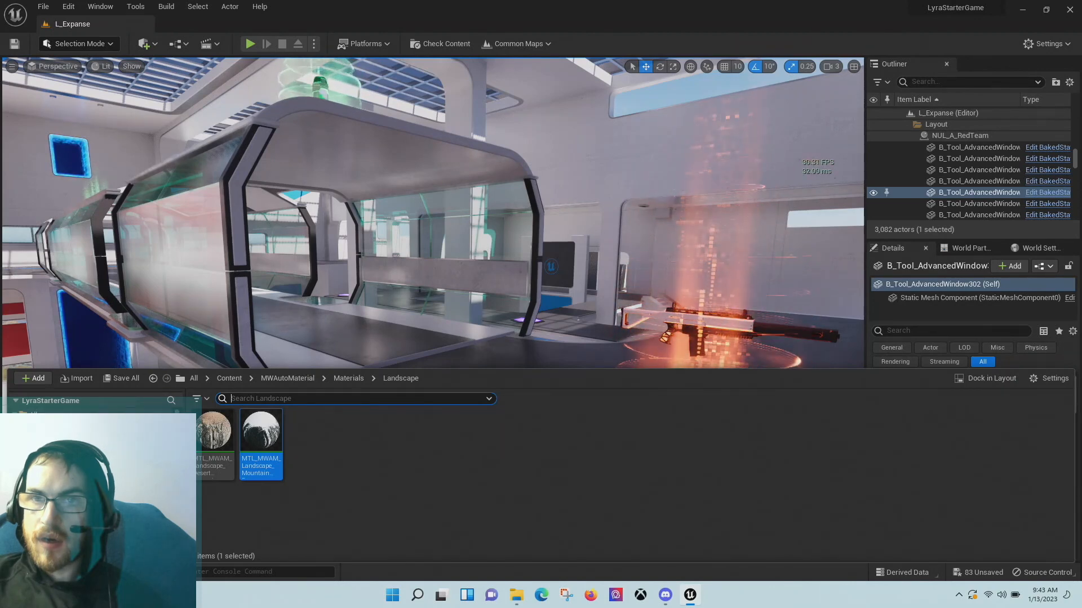
{"action": "left_click", "coordinate": [46, 426]}
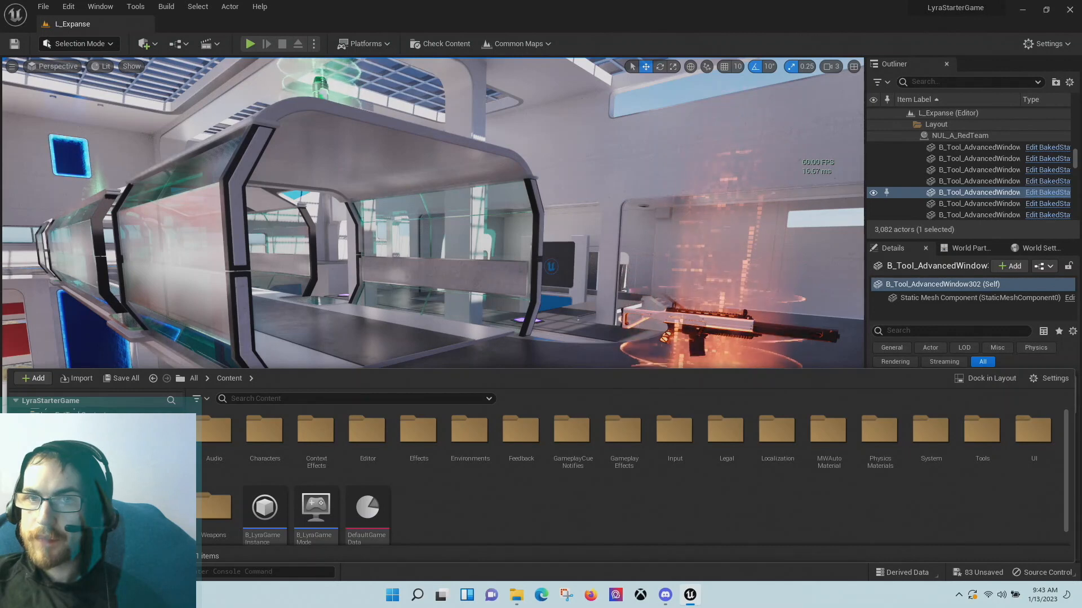
{"action": "left_click", "coordinate": [87, 438]}
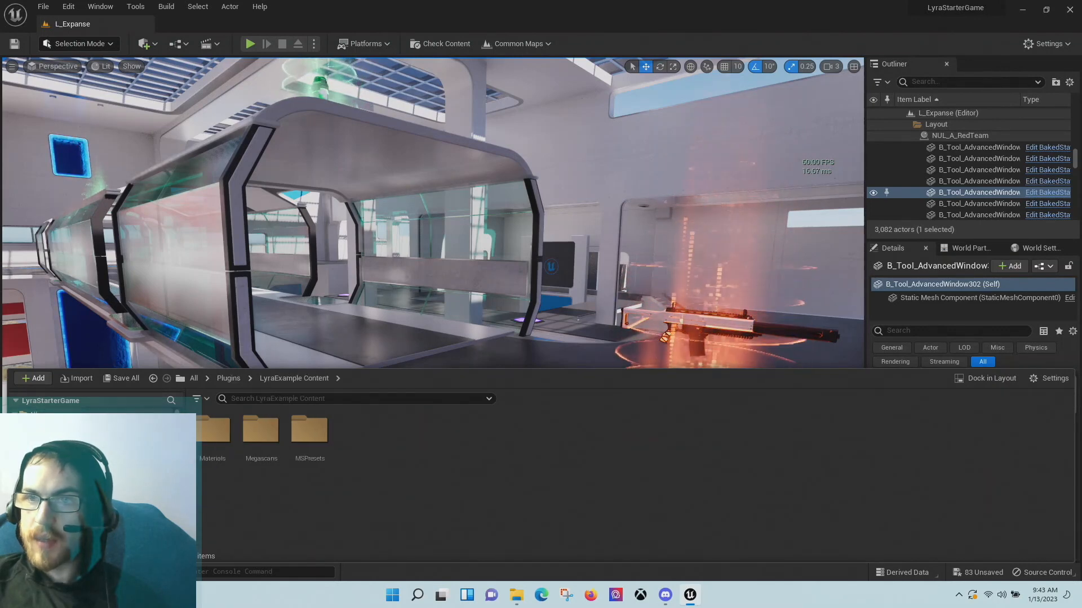
{"action": "double_click", "coordinate": [258, 439]}
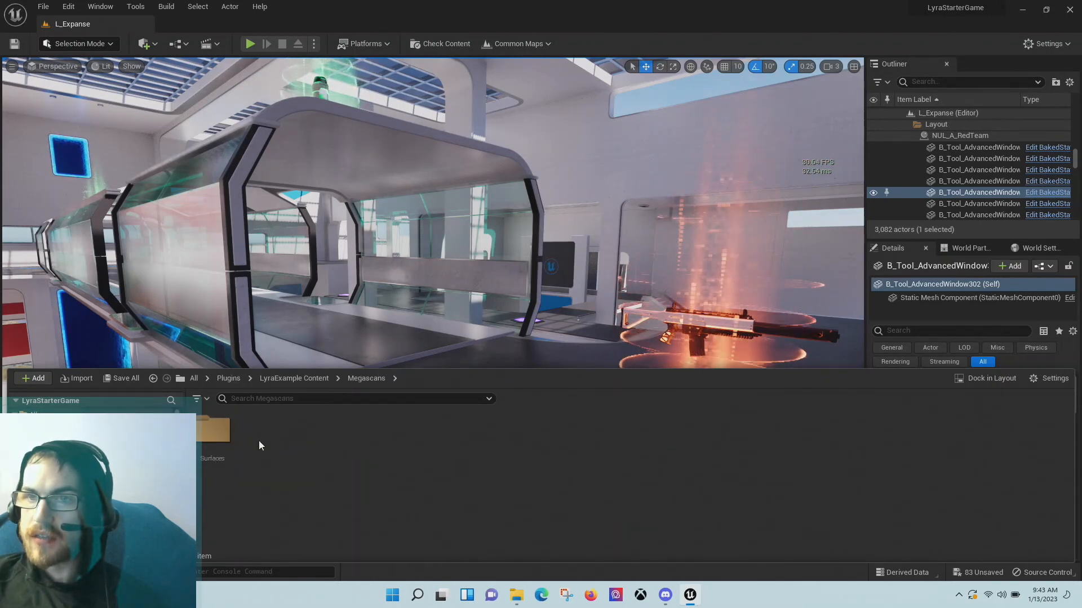
{"action": "double_click", "coordinate": [221, 429]}
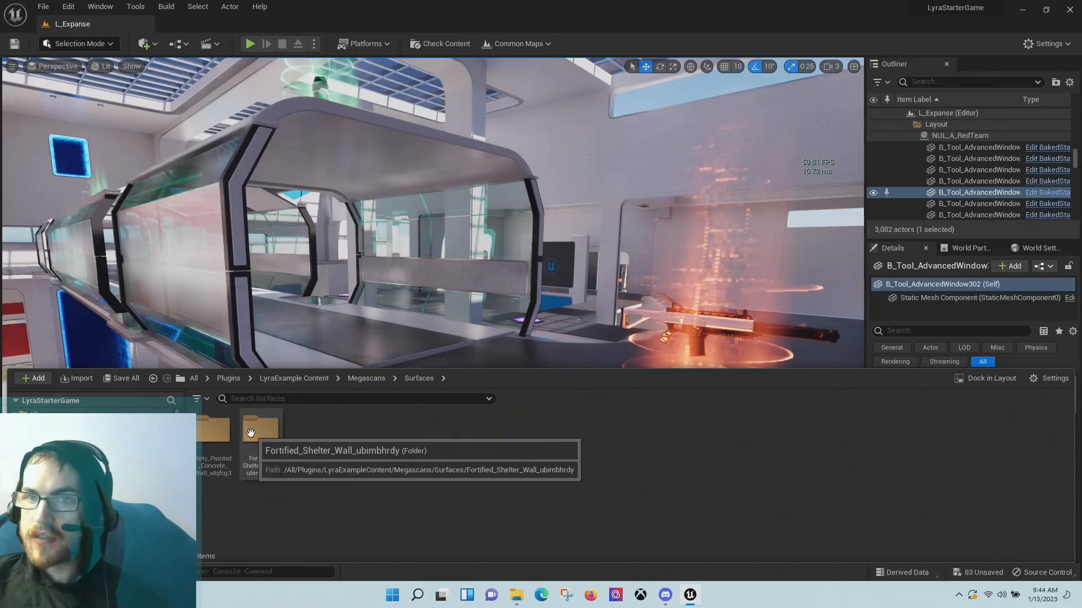
{"action": "left_click", "coordinate": [176, 463]}
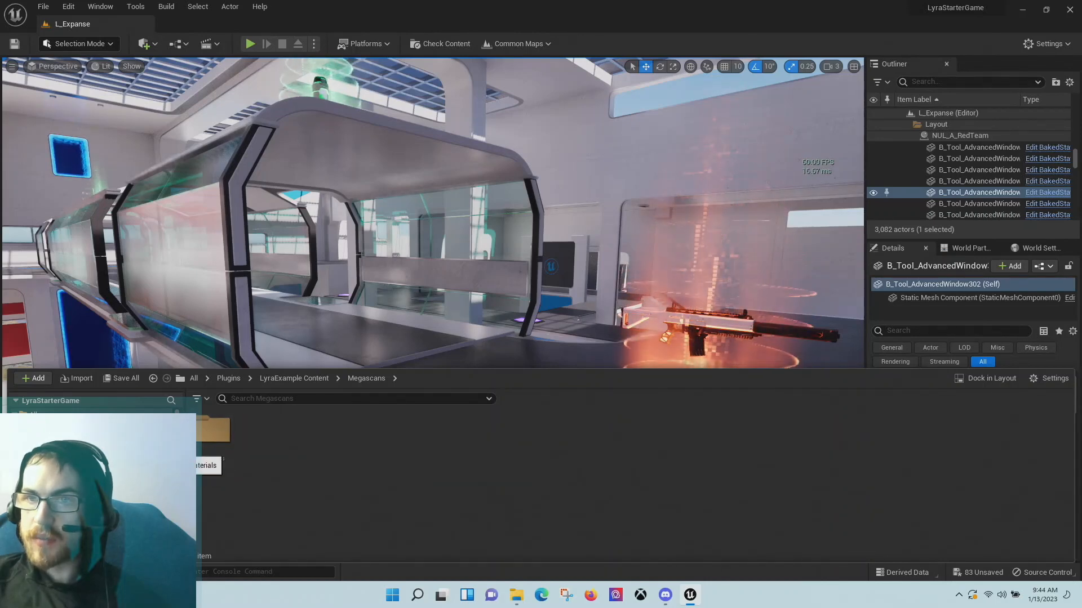
{"action": "left_click", "coordinate": [176, 453]}
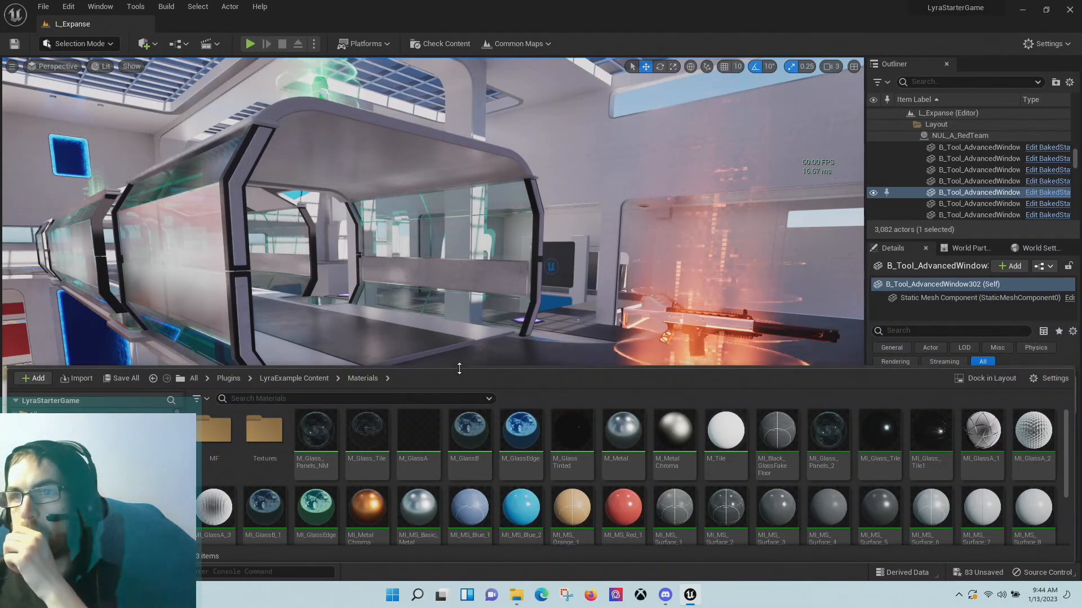
- Dock the Content Browser in the layout, enlarge it and look through the example materials
{"action": "left_click_drag", "start_coordinate": [458, 370], "coordinate": [459, 332]}
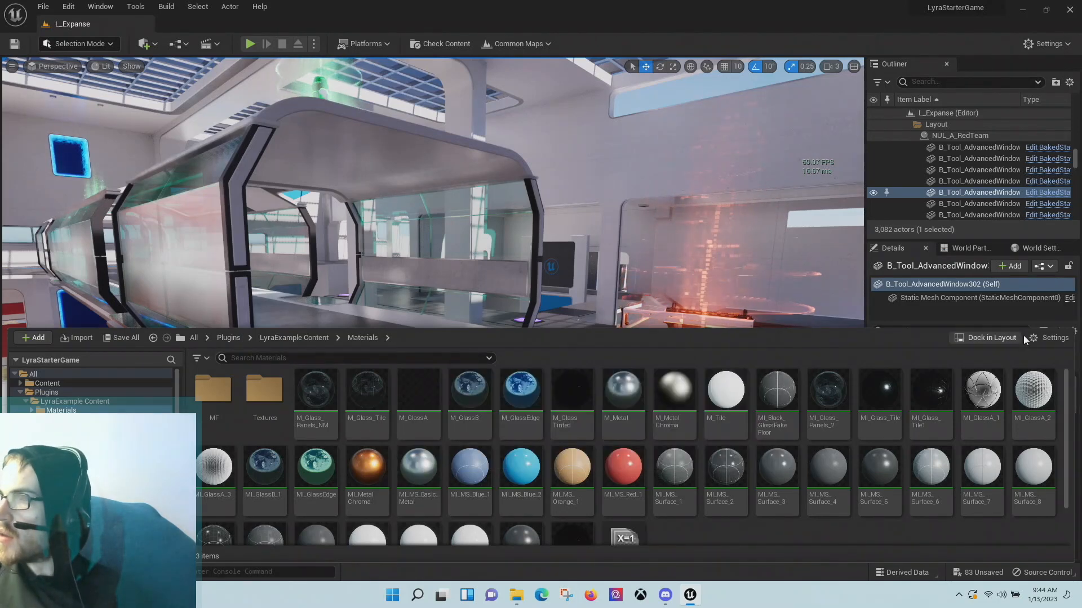
{"action": "left_click", "coordinate": [977, 336]}
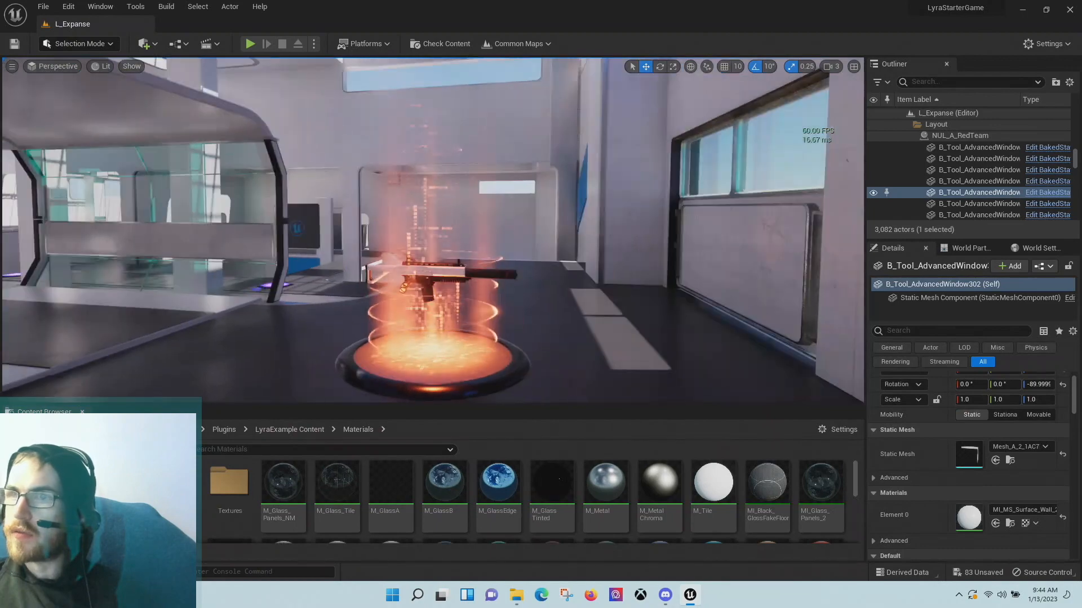
{"action": "mouse_move", "coordinate": [433, 231]}
{"action": "right_mouse_down"}
{"action": "mouse_move", "coordinate": [438, 217]}
{"action": "mouse_move", "coordinate": [473, 231]}
{"action": "mouse_move", "coordinate": [445, 240]}
{"action": "right_mouse_up"}
{"action": "key", "text": "d"}
{"action": "key", "text": "a"}
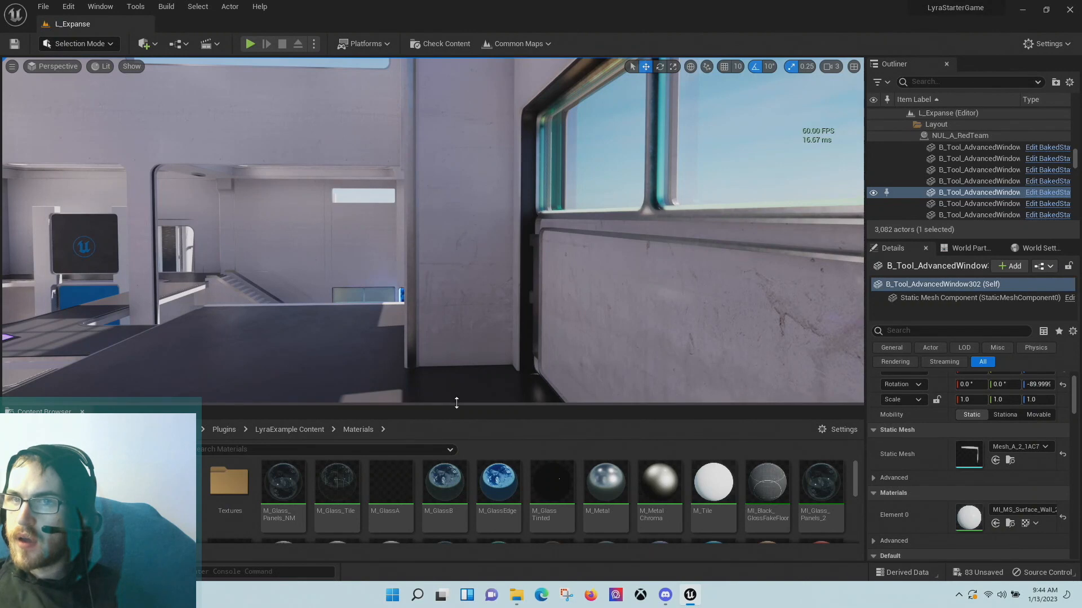
{"action": "left_click_drag", "start_coordinate": [458, 402], "coordinate": [466, 348]}
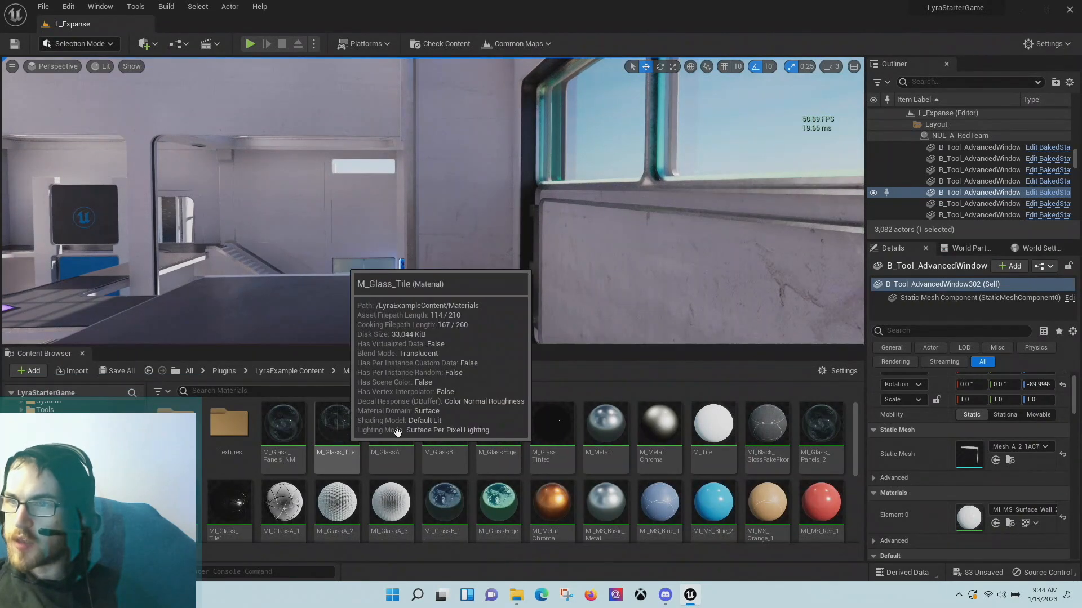
{"action": "scroll", "coordinate": [539, 495], "scroll_direction": "down", "scroll_amount": 1}
{"action": "scroll", "coordinate": [539, 495], "scroll_direction": "down", "scroll_amount": 3}
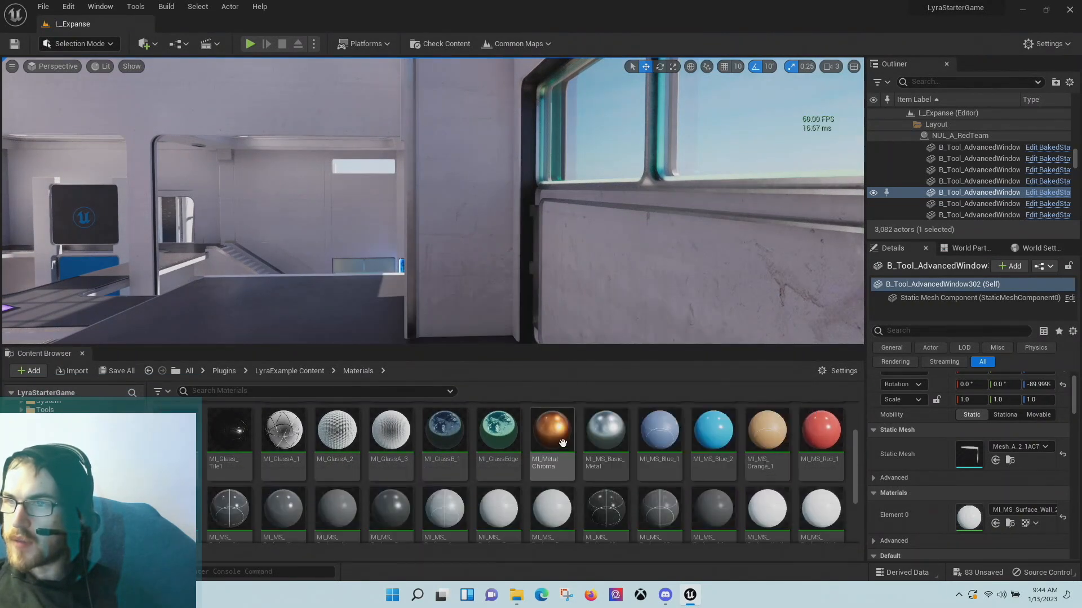
- Shrink the docked Content Browser to give the viewport more height while viewing the blue portal
{"action": "right_click_drag", "start_coordinate": [476, 270], "coordinate": [458, 348]}
{"action": "key", "text": "w"}
{"action": "key", "text": "w"}
{"action": "key", "text": "w"}
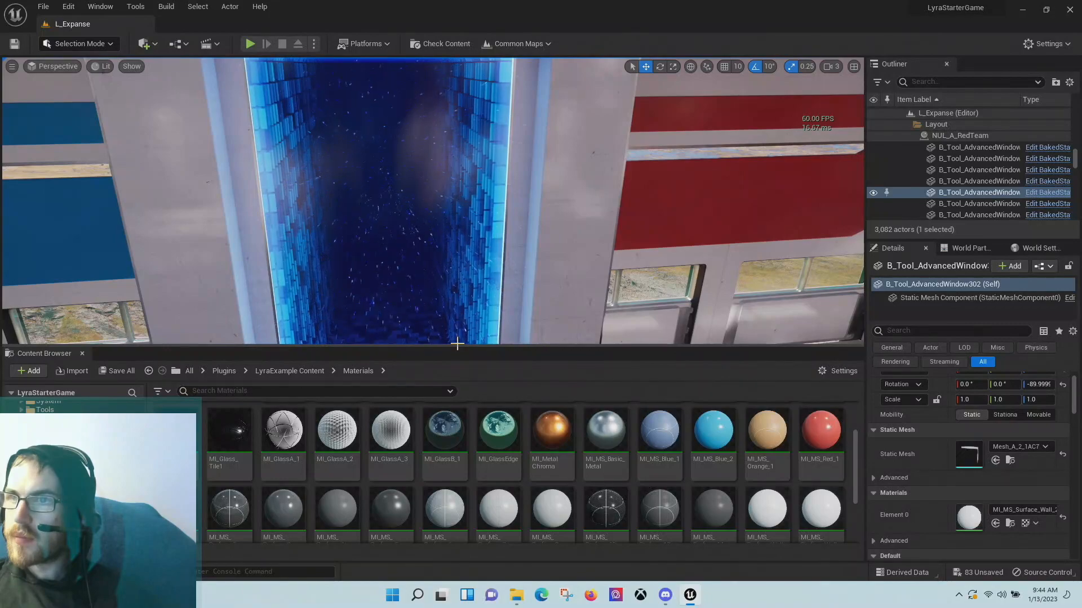
{"action": "left_click_drag", "start_coordinate": [458, 346], "coordinate": [458, 423]}
- Select the larger glass pane in the arena window below the red wall stripe
{"action": "right_click_drag", "start_coordinate": [465, 302], "coordinate": [497, 244]}
{"action": "left_click", "coordinate": [497, 244]}
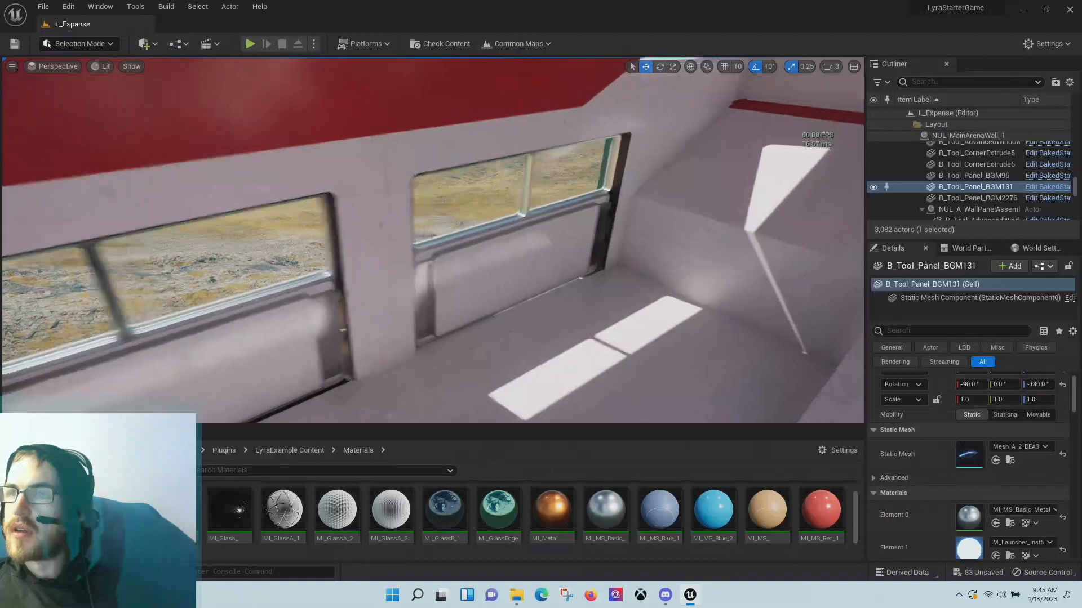
{"action": "right_click_drag", "start_coordinate": [497, 243], "coordinate": [494, 236]}
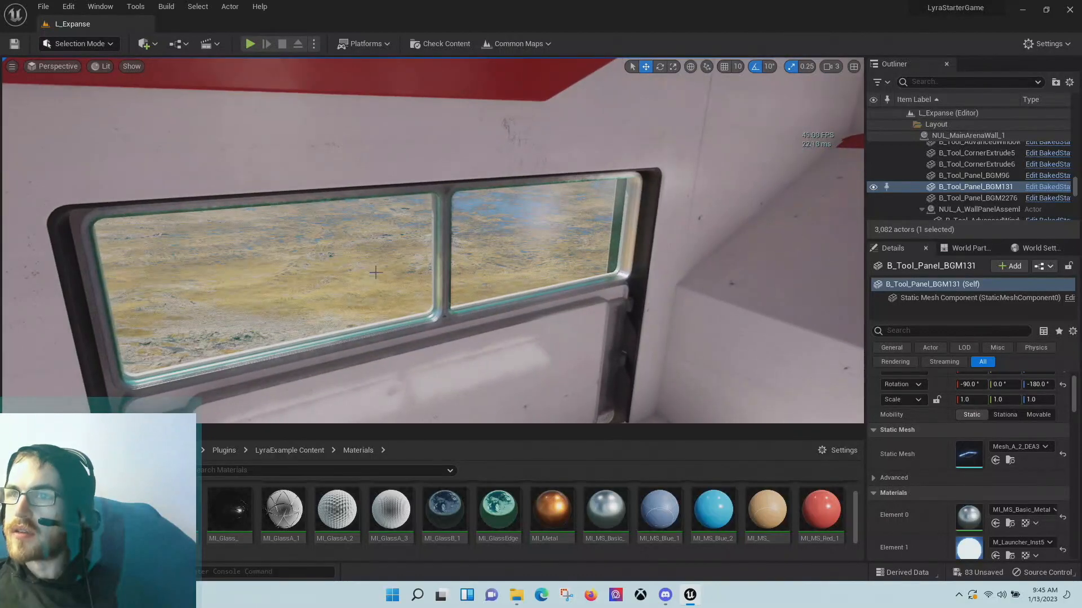
{"action": "left_click", "coordinate": [376, 273]}
{"action": "right_click_drag", "start_coordinate": [376, 273], "coordinate": [536, 330]}
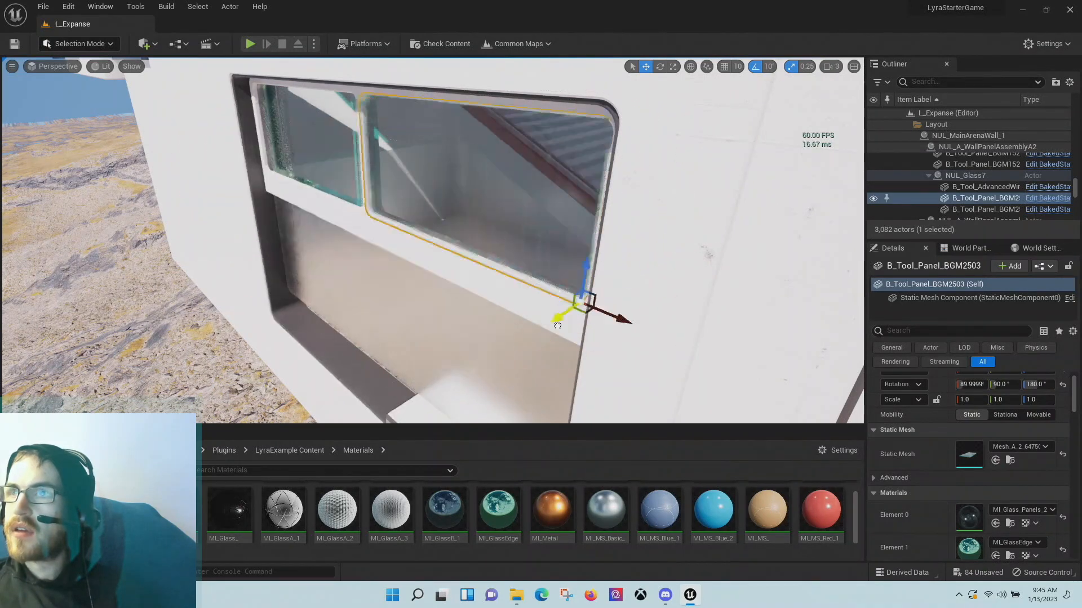
- Move the selected glass pane out of its window frame into the room and lower it toward the floor
{"action": "left_click_drag", "start_coordinate": [558, 326], "coordinate": [479, 325]}
{"action": "right_click_drag", "start_coordinate": [568, 252], "coordinate": [237, 216]}
{"action": "key", "text": "w"}
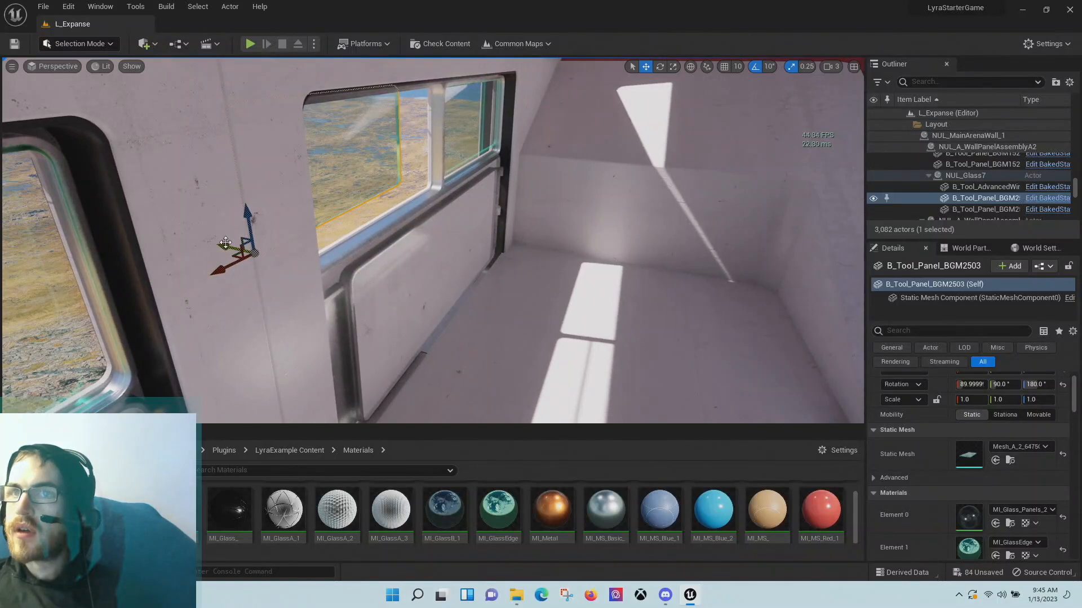
{"action": "left_click_drag", "start_coordinate": [442, 293], "coordinate": [508, 267]}
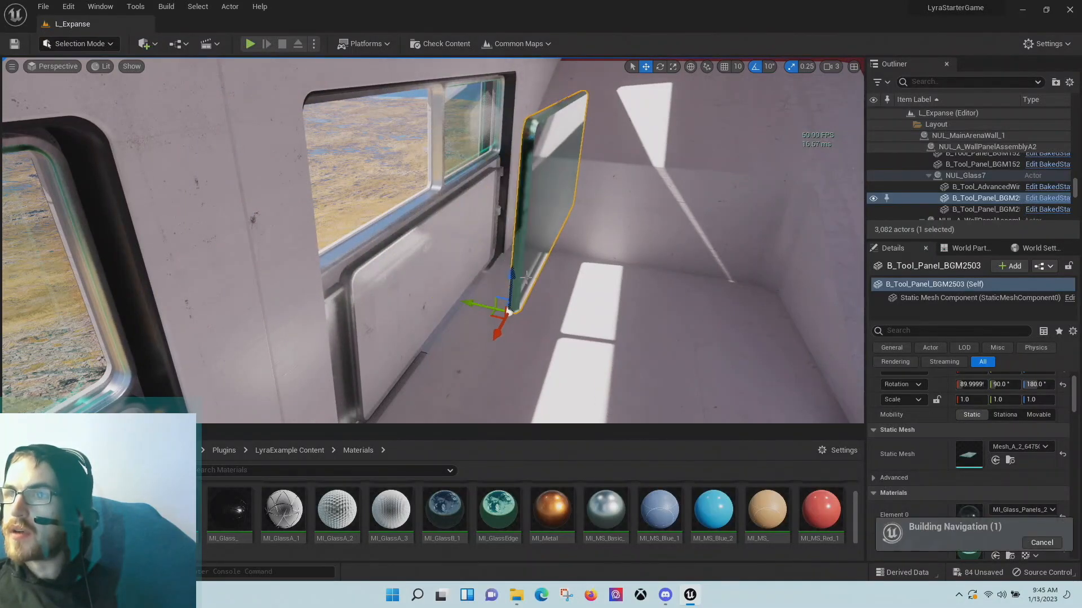
{"action": "left_click_drag", "start_coordinate": [508, 311], "coordinate": [501, 423]}
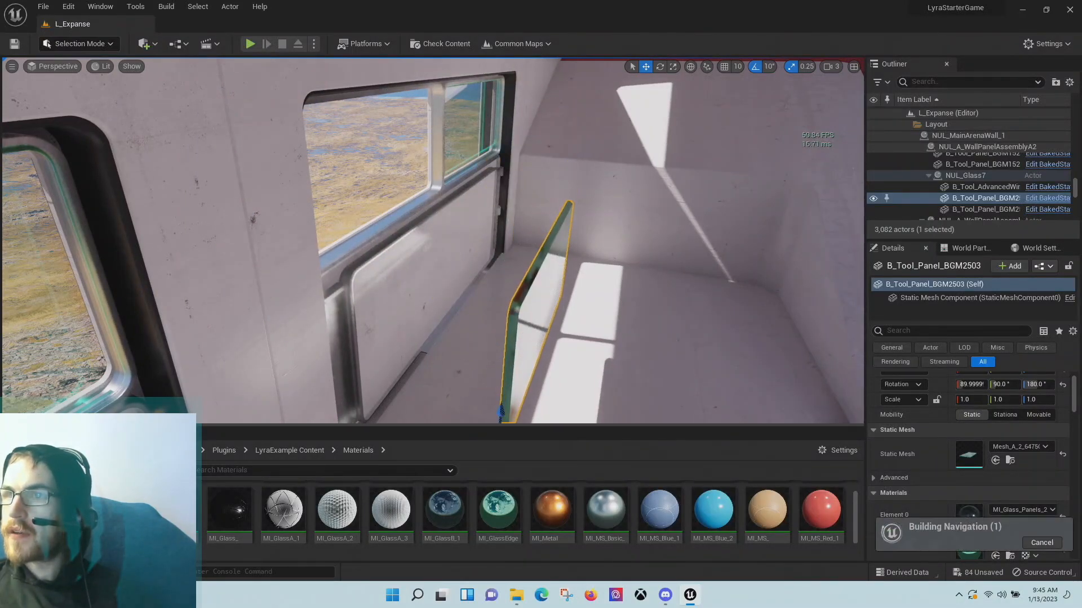
- Move the glass pane farther away from the window wall into the room
{"action": "key", "text": "d"}
{"action": "right_click_drag", "start_coordinate": [500, 417], "coordinate": [501, 529]}
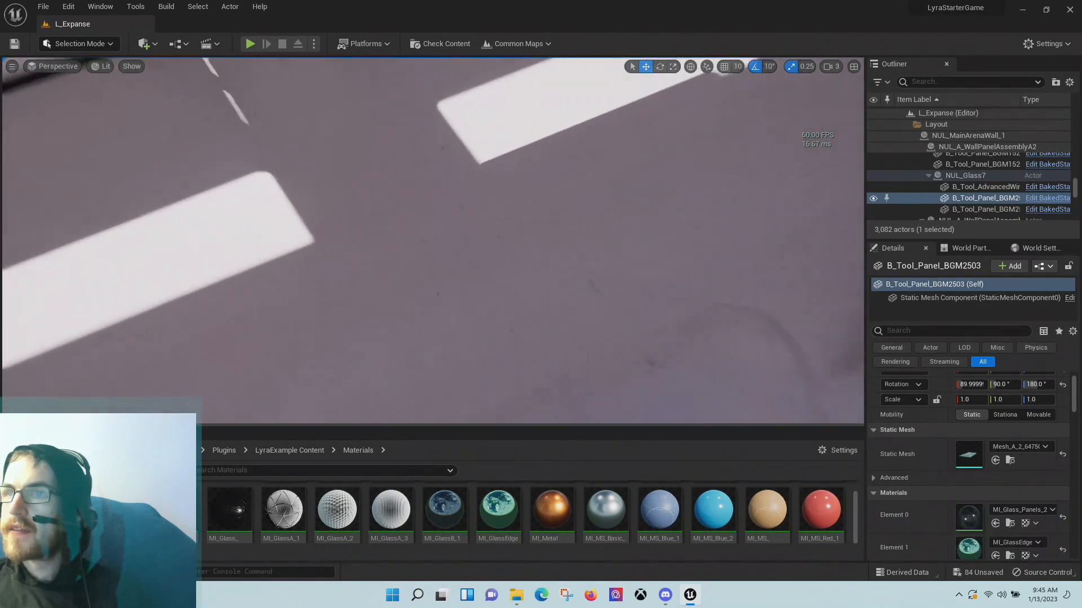
{"action": "right_click_drag", "start_coordinate": [419, 270], "coordinate": [419, 204]}
{"action": "key", "text": "s"}
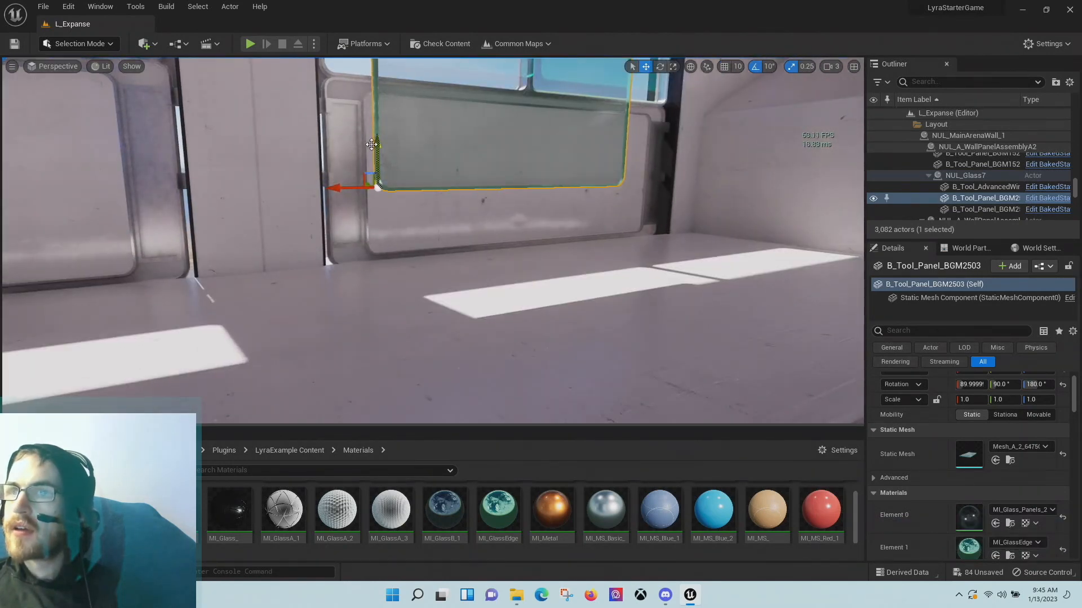
{"action": "left_click_drag", "start_coordinate": [371, 145], "coordinate": [383, 220]}
- Examine the displaced glass pane and its green edges from both sides, keeping the pane selected
{"action": "key", "text": "a"}
{"action": "right_click_drag", "start_coordinate": [383, 220], "coordinate": [425, 99]}
{"action": "key", "text": "a"}
{"action": "key", "text": "a"}
{"action": "key", "text": "d"}
{"action": "left_click", "coordinate": [425, 124]}
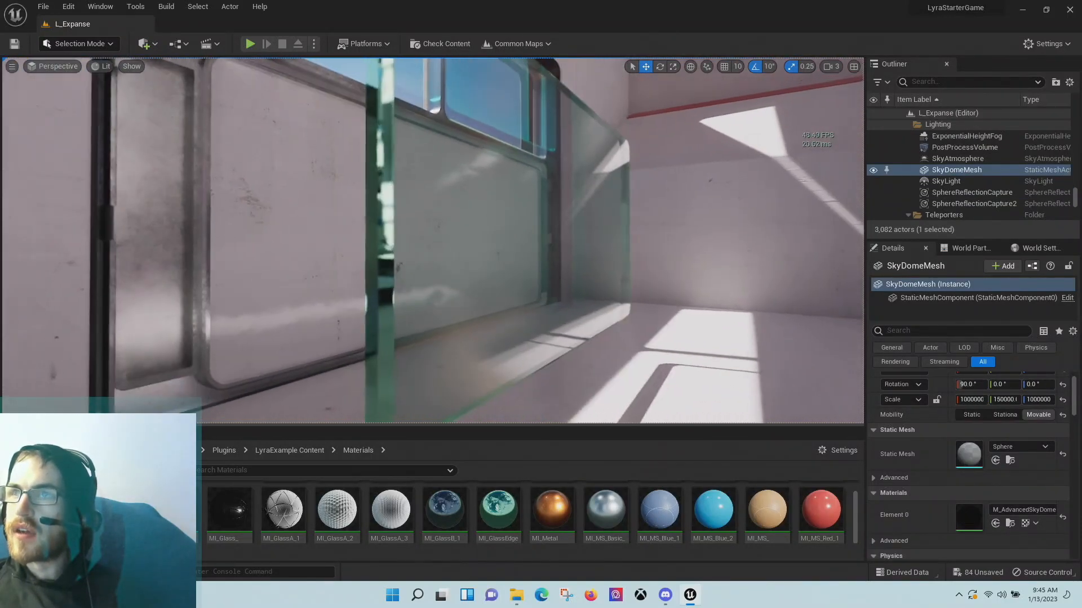
{"action": "left_click", "coordinate": [385, 176]}
{"action": "right_click_drag", "start_coordinate": [385, 176], "coordinate": [550, 194]}
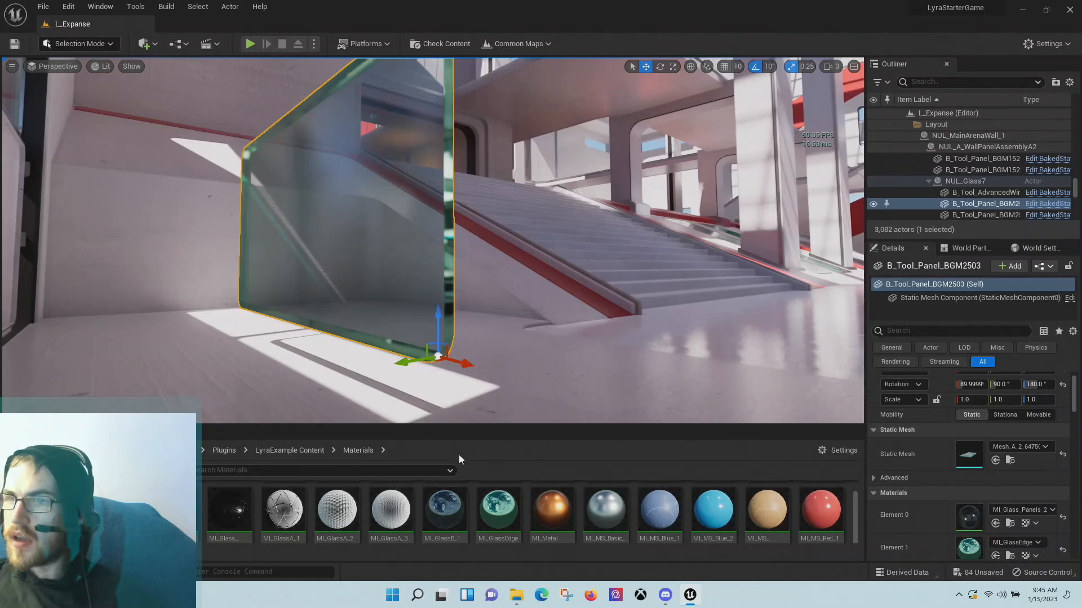
{"action": "right_click_drag", "start_coordinate": [490, 395], "coordinate": [465, 395]}
- Undo the glass pane's transformations to put it back in its window frame
{"action": "key", "text": "ctrl+z"}
{"action": "key", "text": "ctrl+z"}
{"action": "key", "text": "ctrl+z"}
{"action": "key", "text": "ctrl+z"}
{"action": "key", "text": "ctrl+z"}
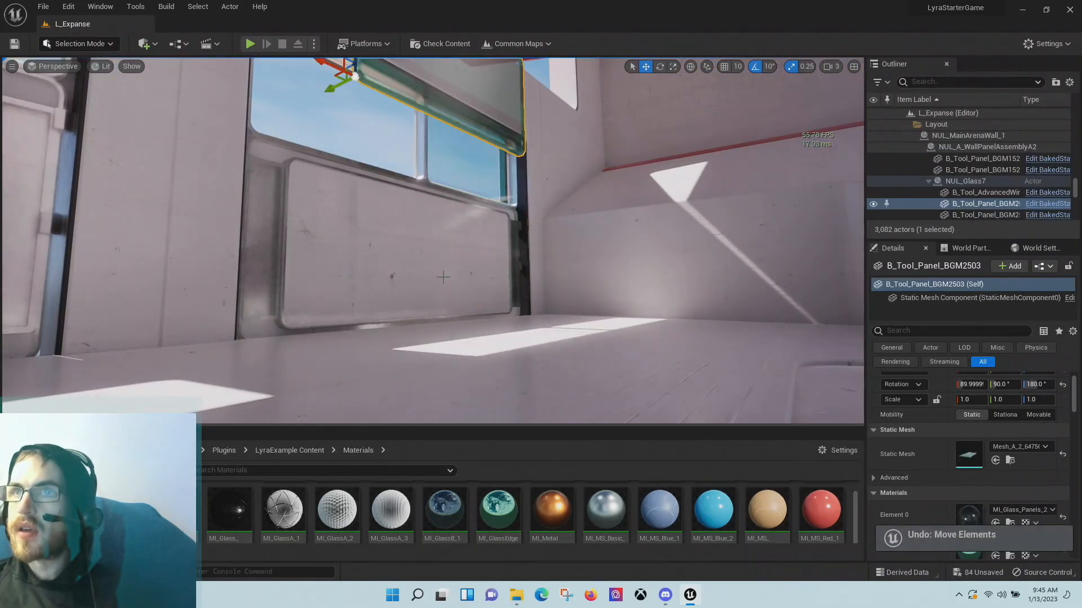
{"action": "key", "text": "ctrl+z"}
{"action": "mouse_move", "coordinate": [820, 399]}
{"action": "right_mouse_down"}
{"action": "mouse_move", "coordinate": [814, 361]}
{"action": "mouse_move", "coordinate": [820, 400]}
{"action": "right_mouse_up"}
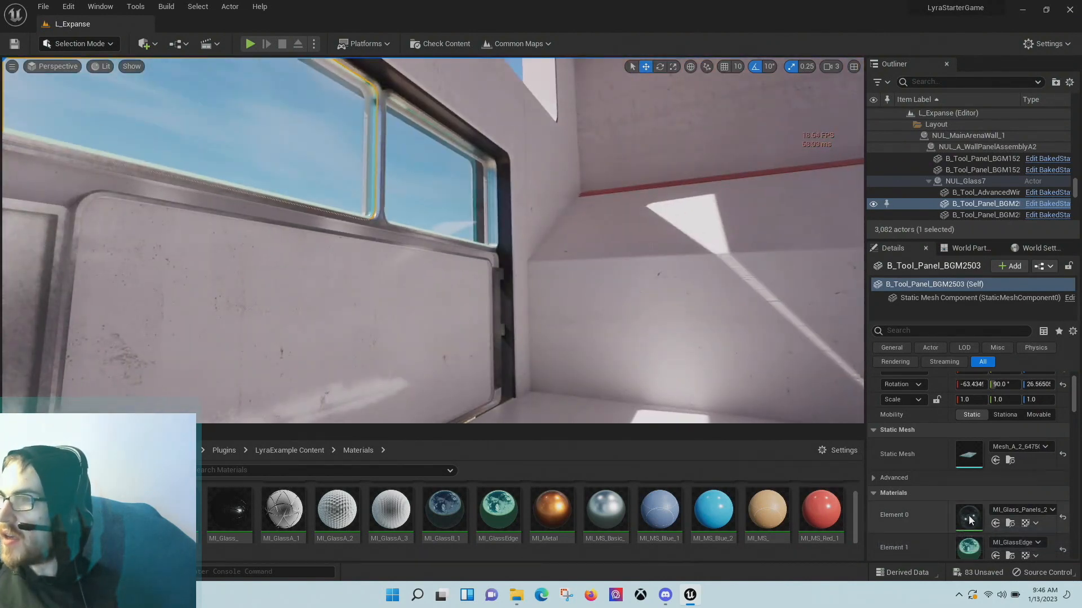
- Open the glass pane's Element 0 material MI_Glass_Panels_2 for editing and enlarge its editor window
{"action": "scroll", "coordinate": [976, 478], "scroll_direction": "down", "scroll_amount": 2}
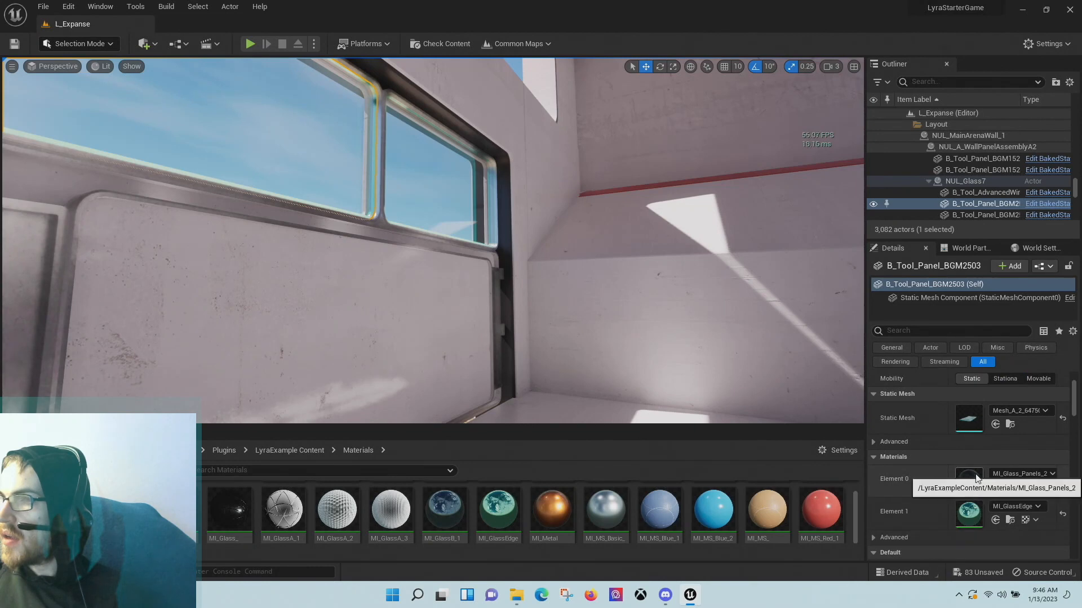
{"action": "double_click", "coordinate": [969, 479]}
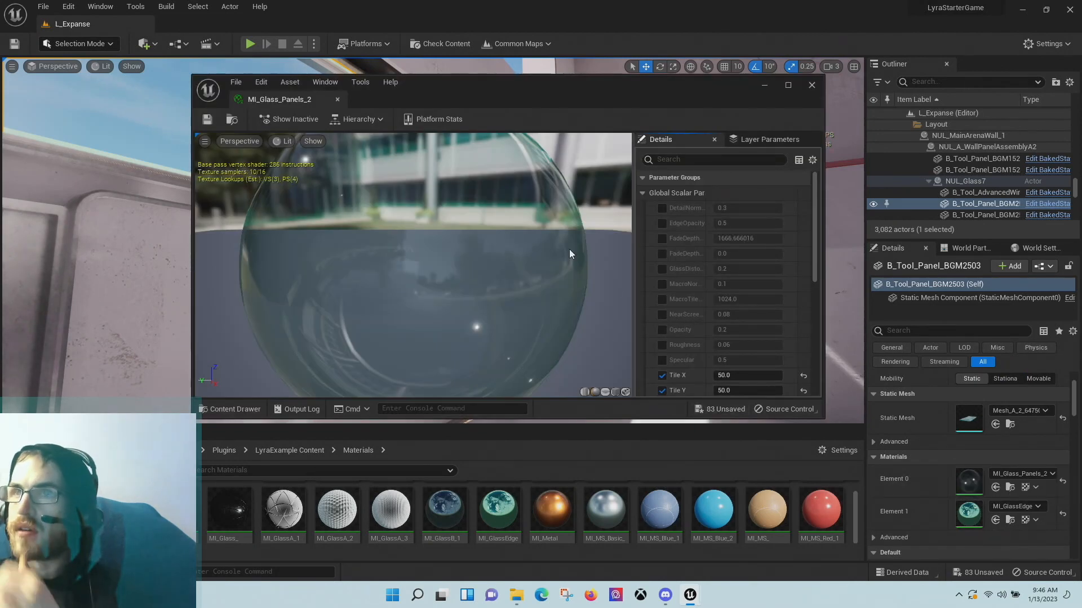
{"action": "left_click_drag", "start_coordinate": [465, 82], "coordinate": [362, 76]}
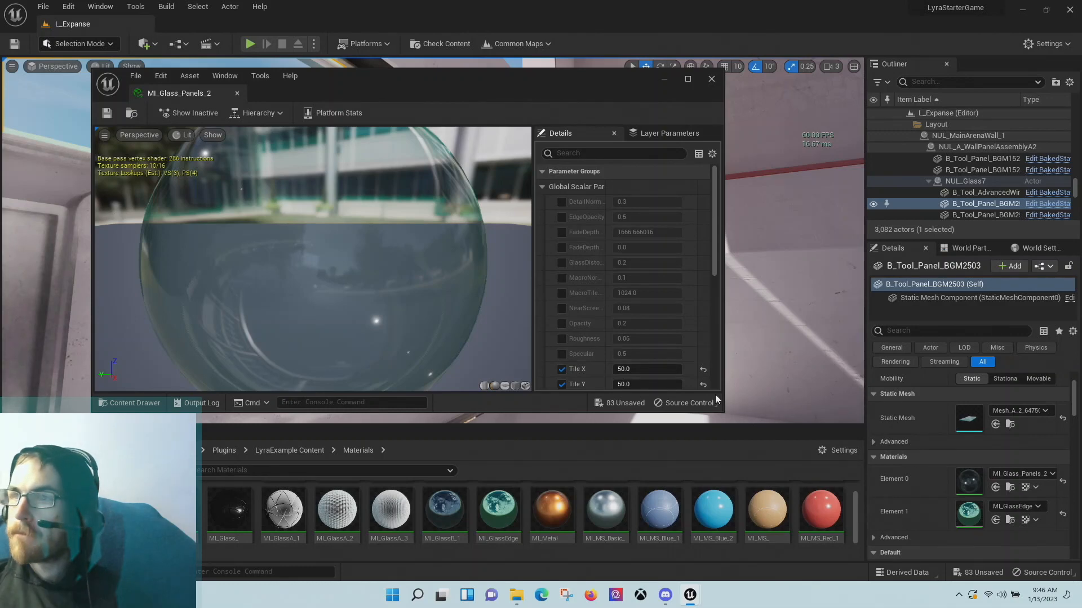
{"action": "left_click_drag", "start_coordinate": [724, 413], "coordinate": [857, 481]}
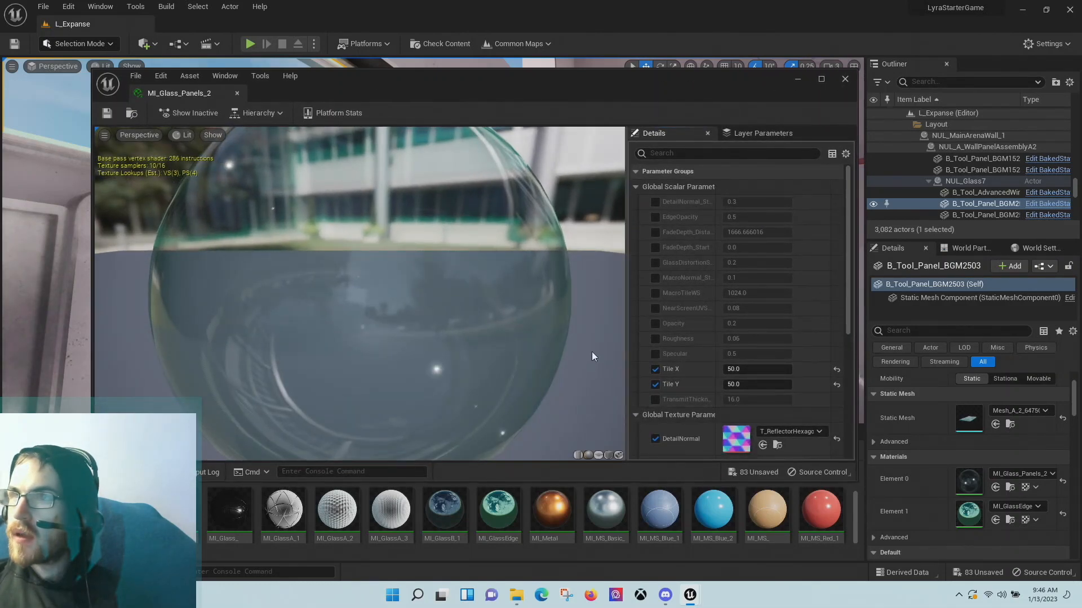
- Examine the glass material's preview sphere from several angles and distances, looking at its reflections and transparency
{"action": "scroll", "coordinate": [593, 352], "scroll_direction": "down", "scroll_amount": 5}
{"action": "left_click_drag", "start_coordinate": [592, 353], "coordinate": [676, 355]}
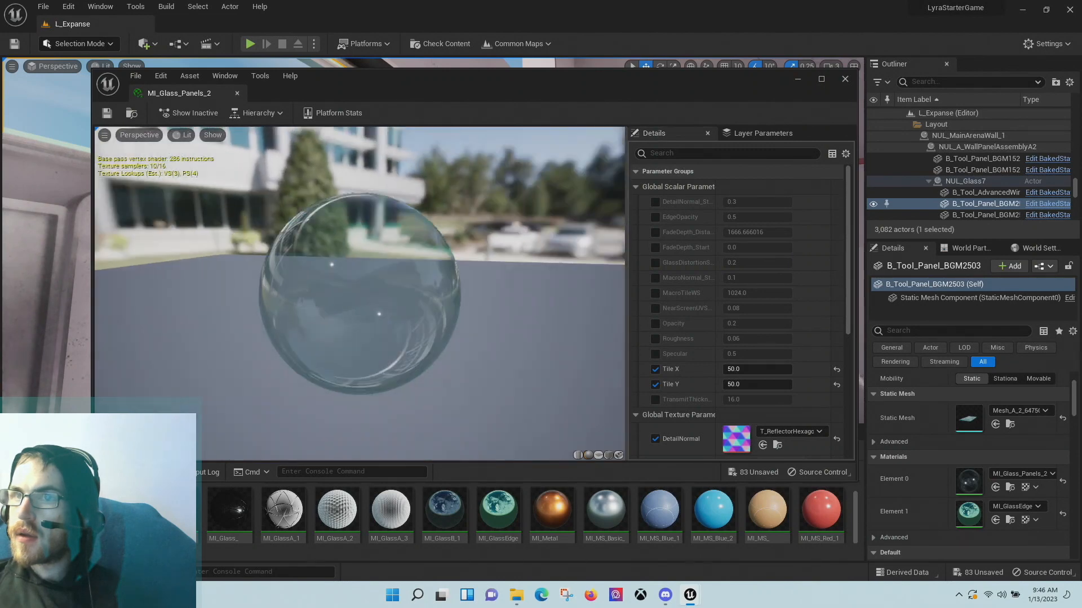
{"action": "left_click_drag", "start_coordinate": [496, 349], "coordinate": [522, 328]}
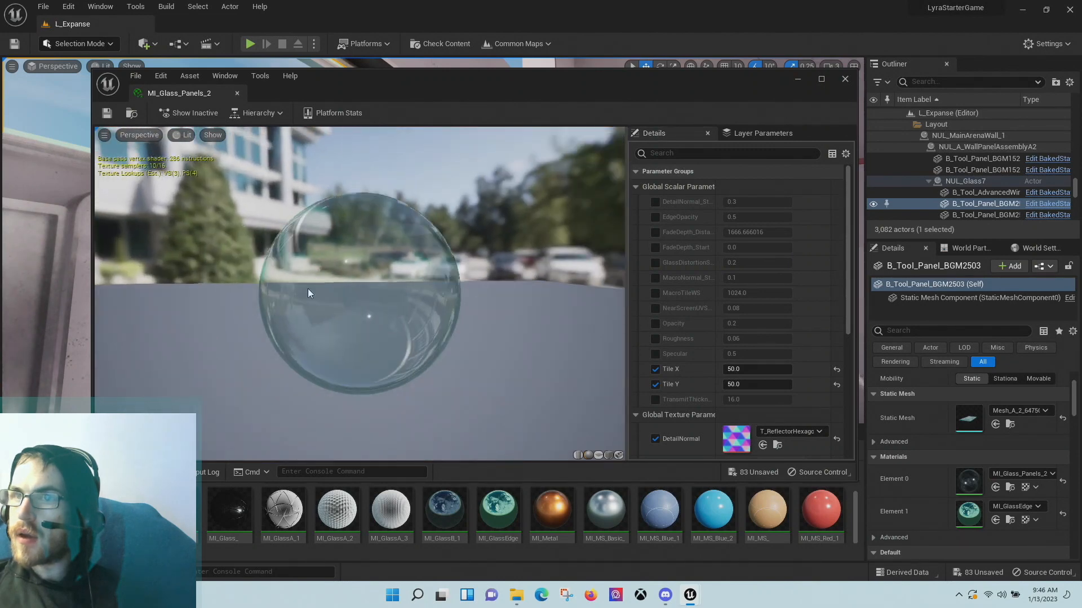
{"action": "left_click_drag", "start_coordinate": [309, 293], "coordinate": [619, 256]}
{"action": "left_click_drag", "start_coordinate": [338, 282], "coordinate": [366, 315]}
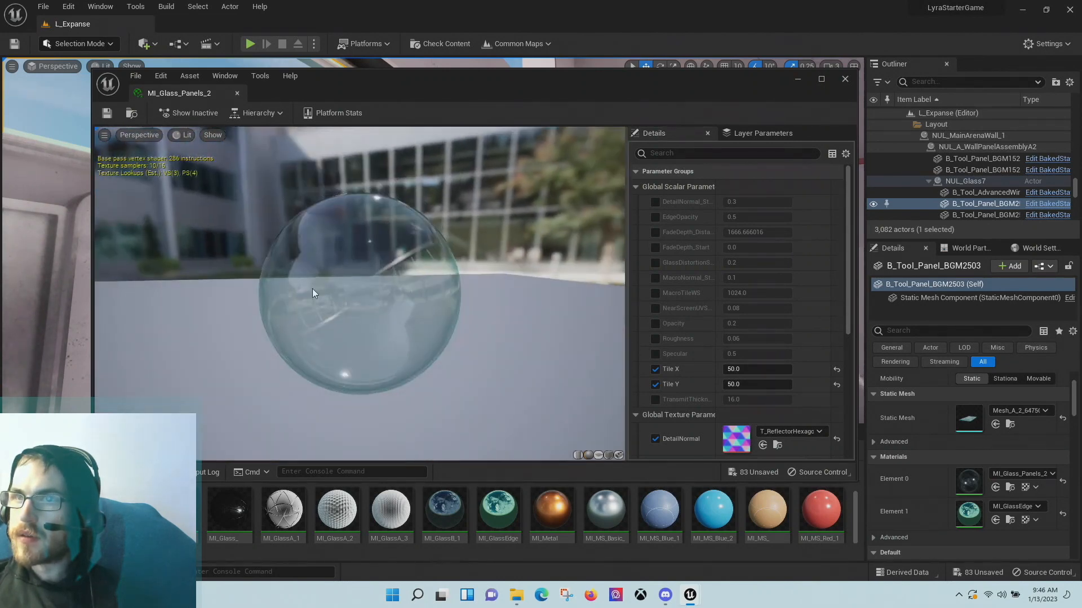
{"action": "scroll", "coordinate": [312, 288], "scroll_direction": "down", "scroll_amount": 3}
{"action": "scroll", "coordinate": [312, 289], "scroll_direction": "up", "scroll_amount": 4}
{"action": "scroll", "coordinate": [312, 288], "scroll_direction": "up", "scroll_amount": 5}
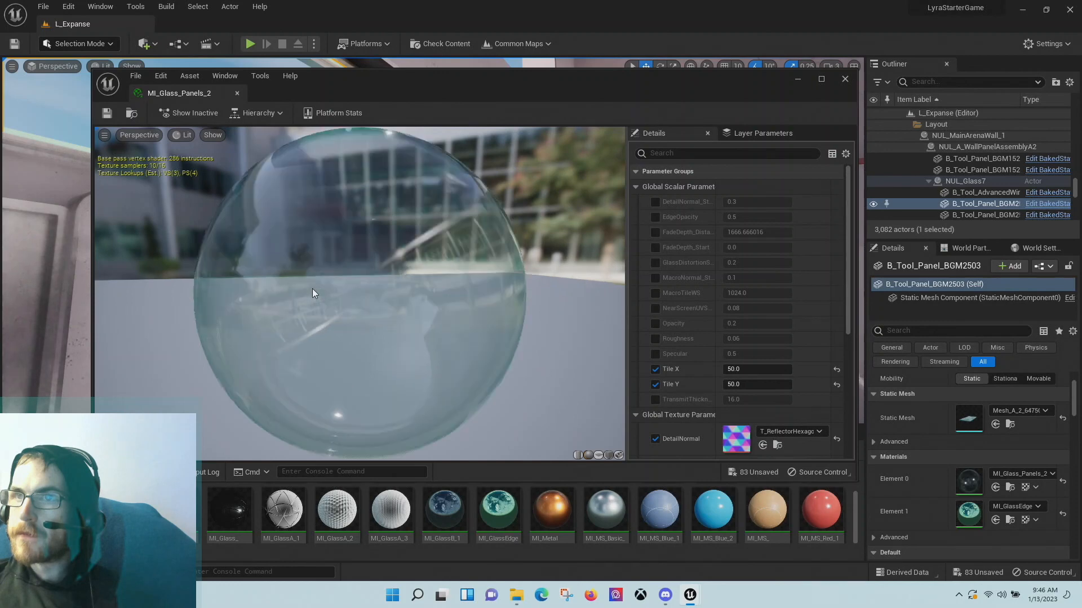
{"action": "scroll", "coordinate": [312, 288], "scroll_direction": "down", "scroll_amount": 5}
{"action": "left_click_drag", "start_coordinate": [312, 289], "coordinate": [394, 288]}
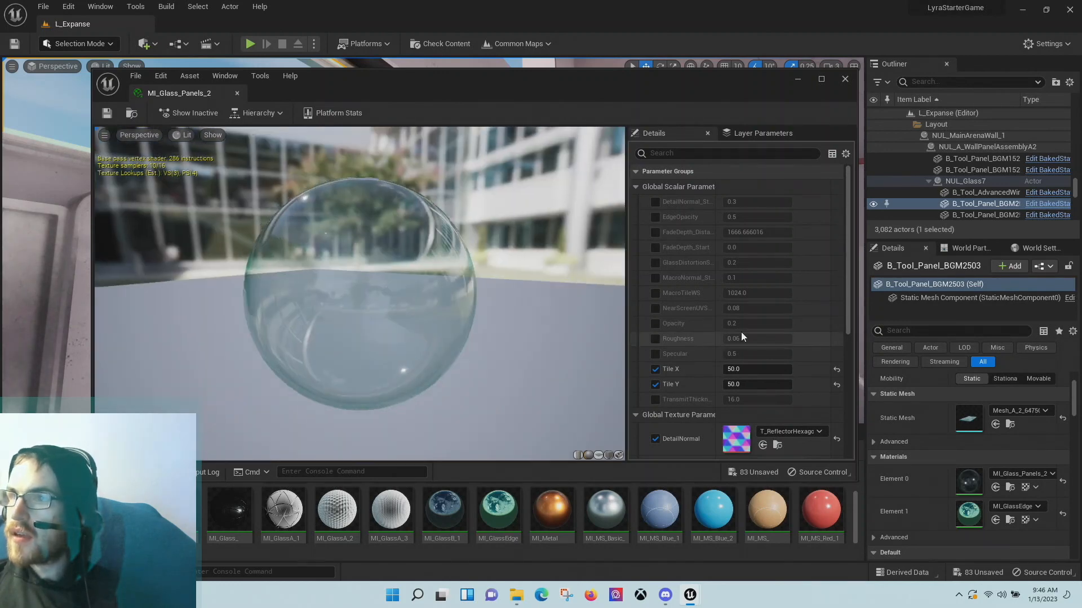
- Review the scalar, texture, vector and tiling normal parameters of MI_Glass_Panels_2, plus its general settings
{"action": "scroll", "coordinate": [742, 332], "scroll_direction": "down", "scroll_amount": 3}
{"action": "scroll", "coordinate": [742, 332], "scroll_direction": "down", "scroll_amount": 3}
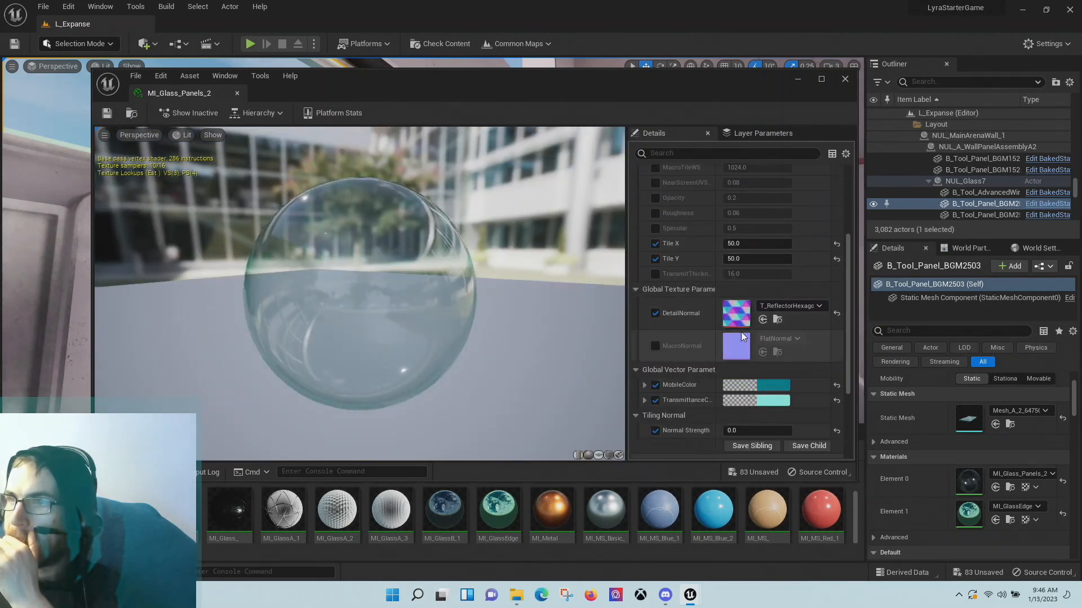
{"action": "scroll", "coordinate": [741, 333], "scroll_direction": "up", "scroll_amount": 3}
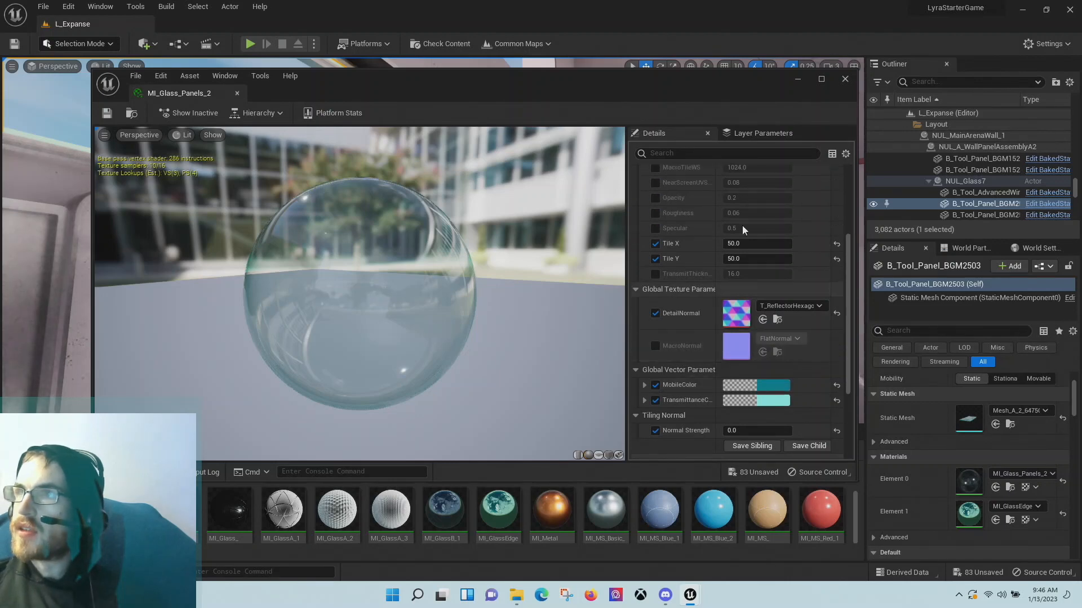
{"action": "left_click", "coordinate": [743, 134]}
{"action": "left_click", "coordinate": [683, 134]}
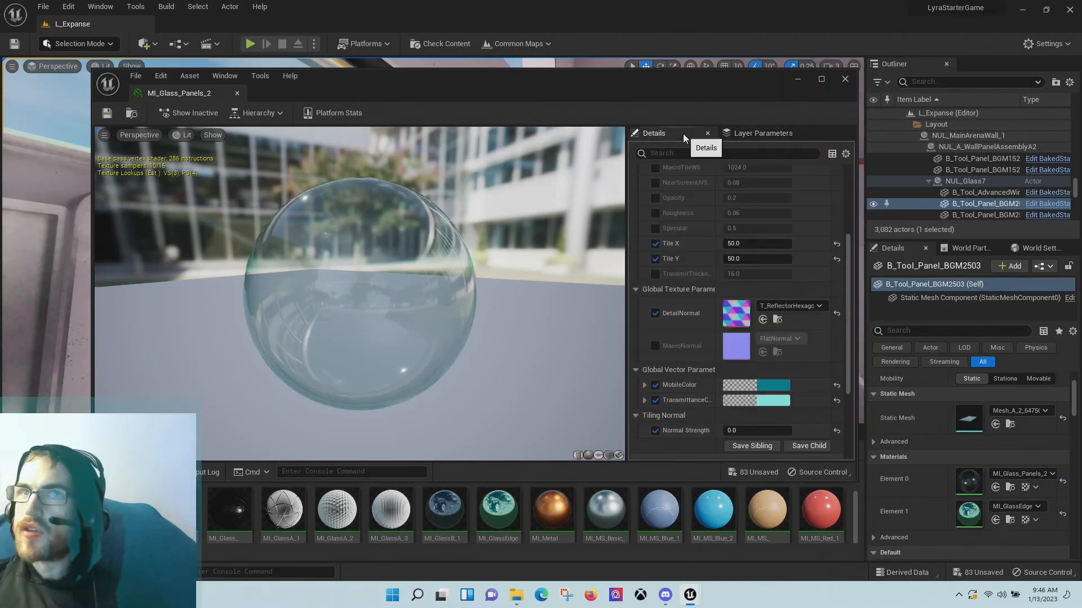
{"action": "scroll", "coordinate": [714, 271], "scroll_direction": "down", "scroll_amount": 4}
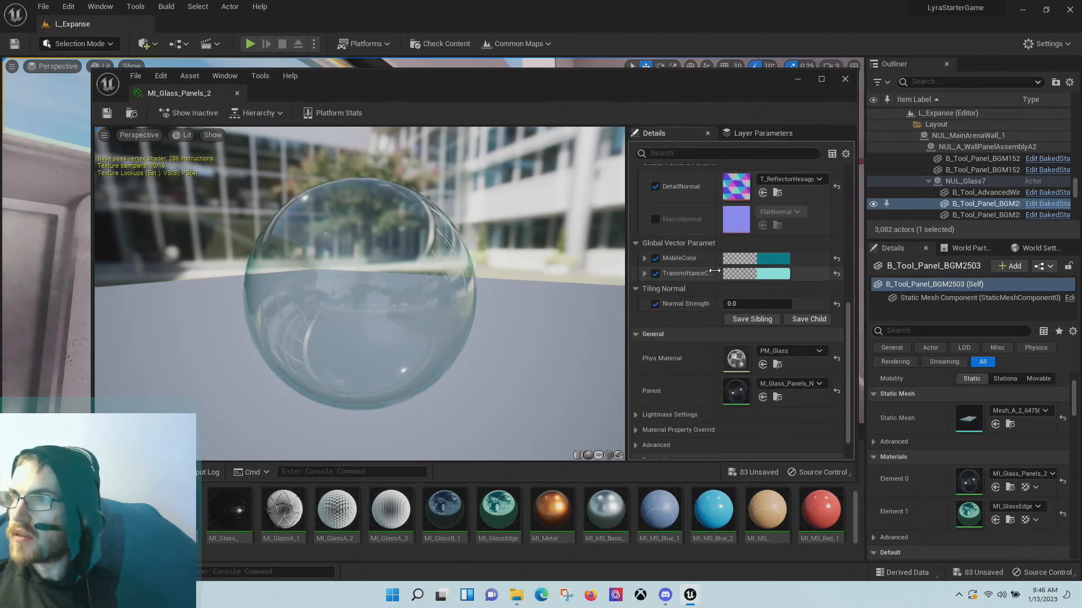
{"action": "scroll", "coordinate": [843, 338], "scroll_direction": "up", "scroll_amount": 2}
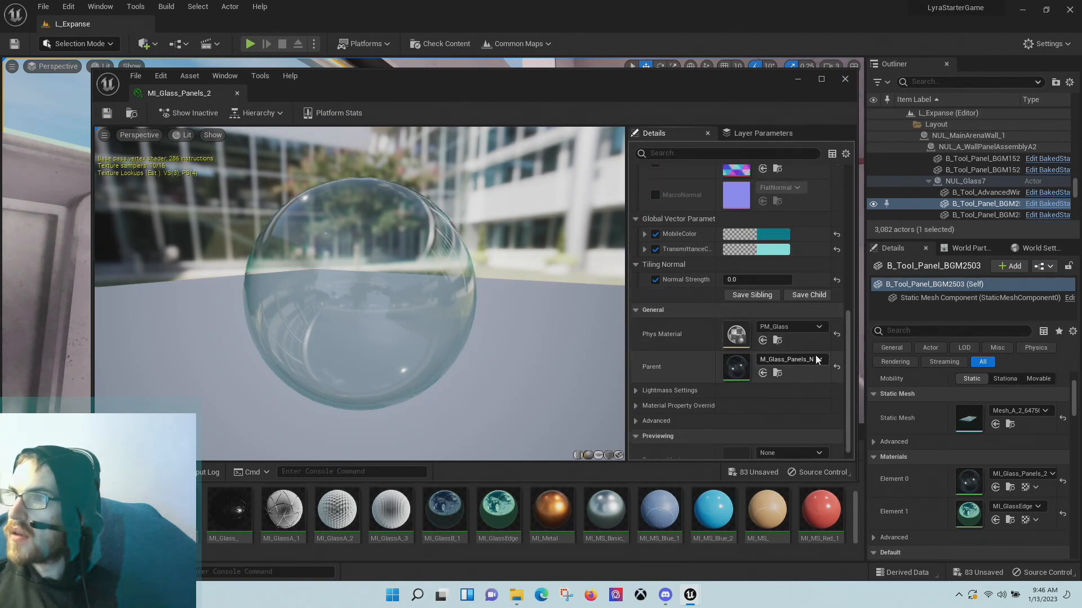
{"action": "scroll", "coordinate": [837, 194], "scroll_direction": "up", "scroll_amount": 4}
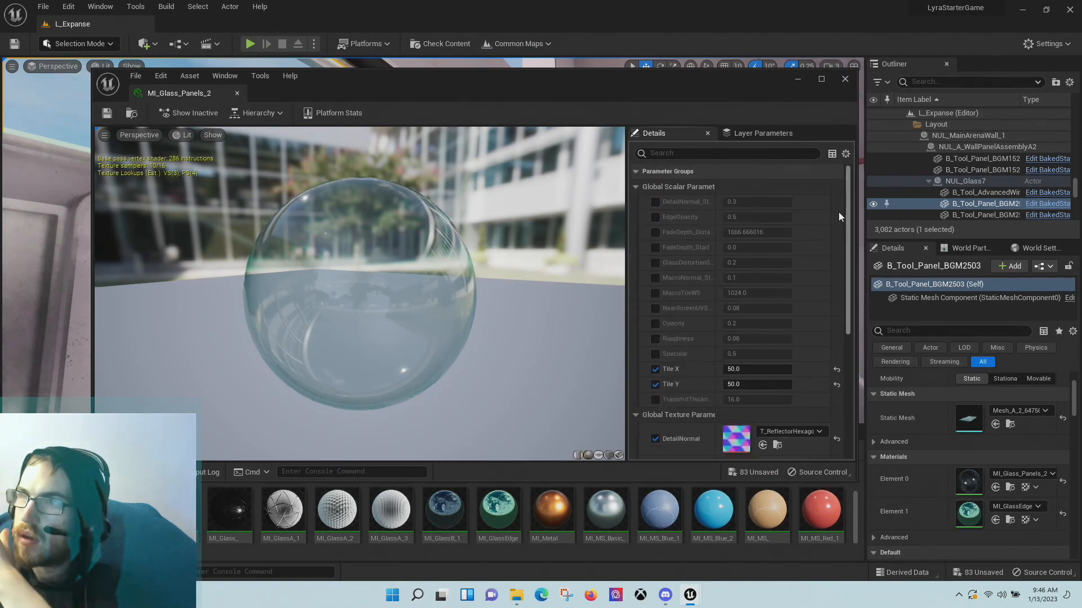
{"action": "scroll", "coordinate": [838, 211], "scroll_direction": "down", "scroll_amount": 1}
{"action": "scroll", "coordinate": [835, 232], "scroll_direction": "up", "scroll_amount": 1}
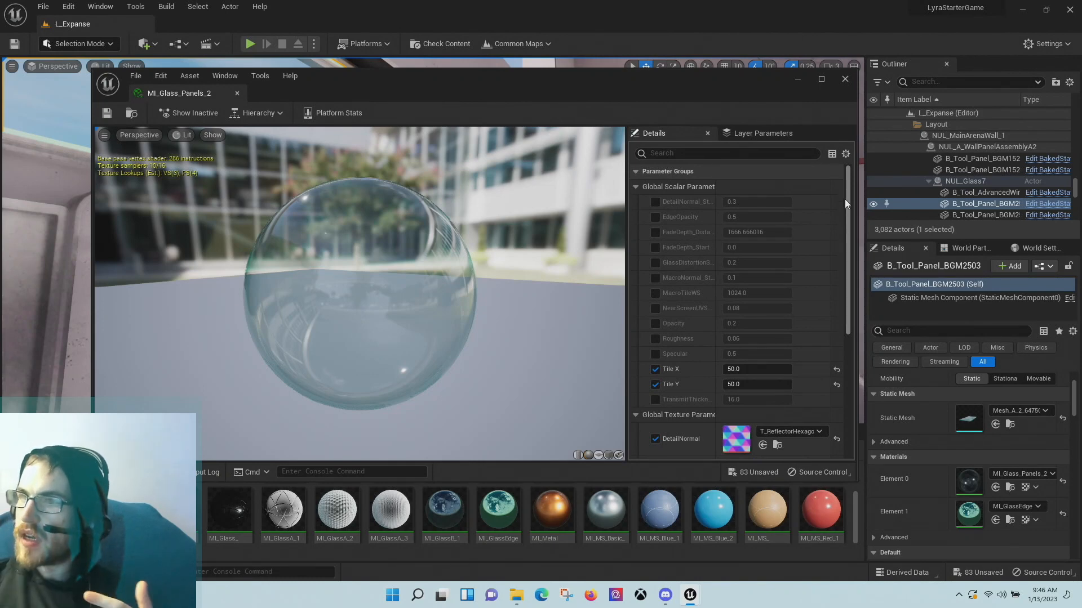
{"action": "scroll", "coordinate": [844, 198], "scroll_direction": "down", "scroll_amount": 4}
{"action": "scroll", "coordinate": [824, 311], "scroll_direction": "down", "scroll_amount": 3}
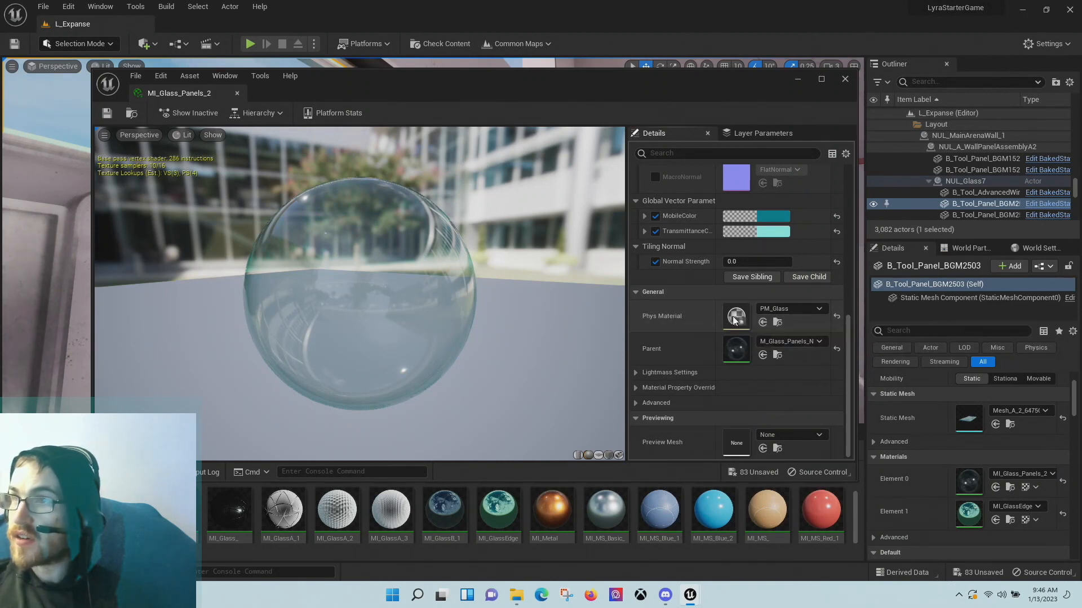
- Look through the assets available for the glass material's Phys Material and Parent without changing either assignment
{"action": "left_click", "coordinate": [769, 311]}
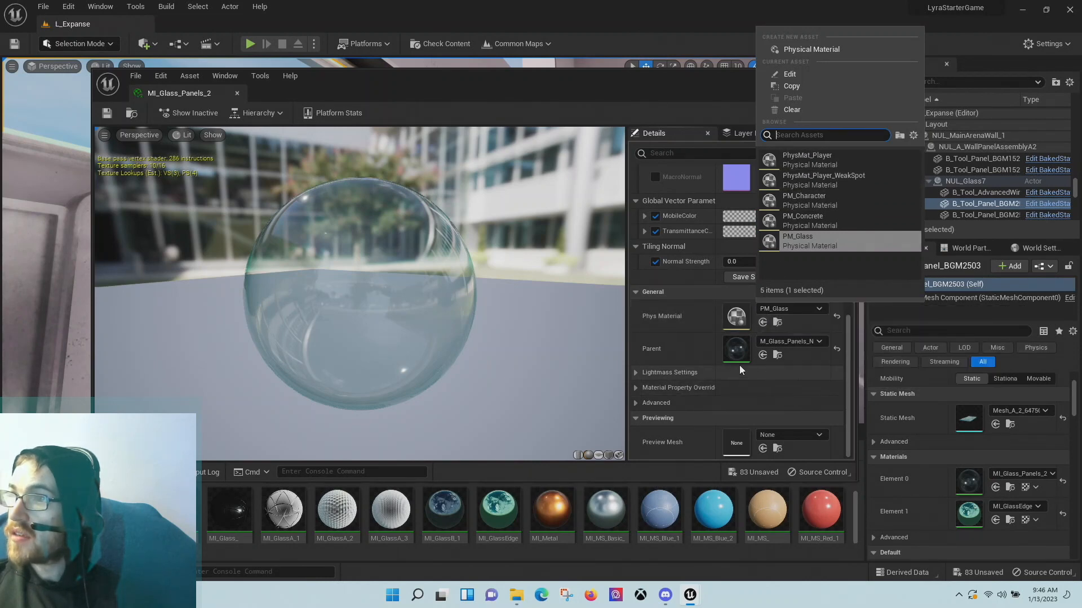
{"action": "left_click", "coordinate": [678, 357]}
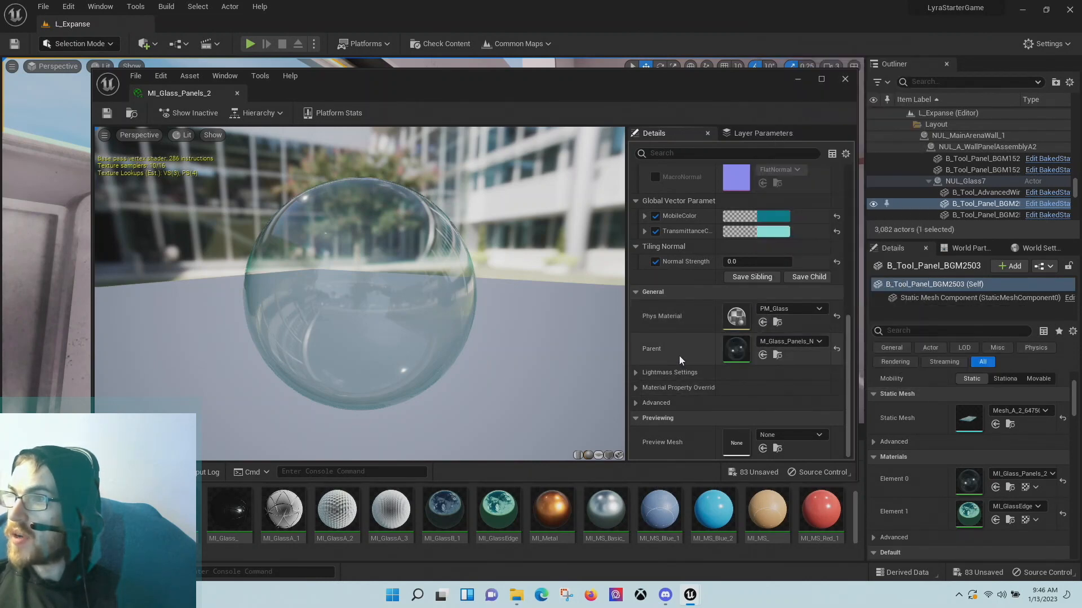
{"action": "left_click", "coordinate": [773, 343]}
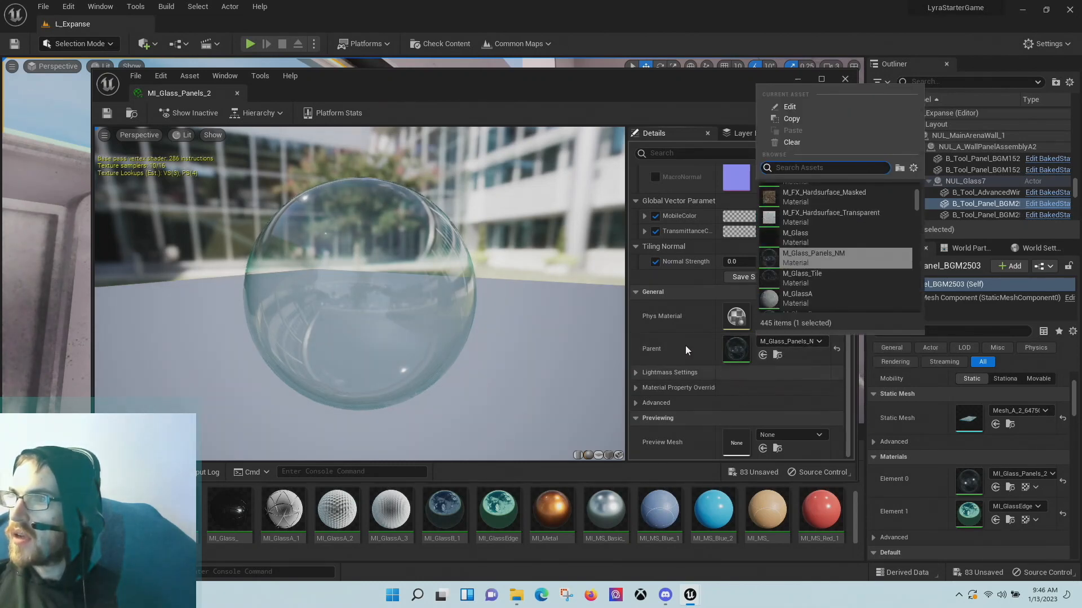
{"action": "left_click", "coordinate": [733, 352]}
- Toggle the DetailNormal texture override of MI_Glass_Panels_2 off and back on
{"action": "scroll", "coordinate": [721, 347], "scroll_direction": "up", "scroll_amount": 1}
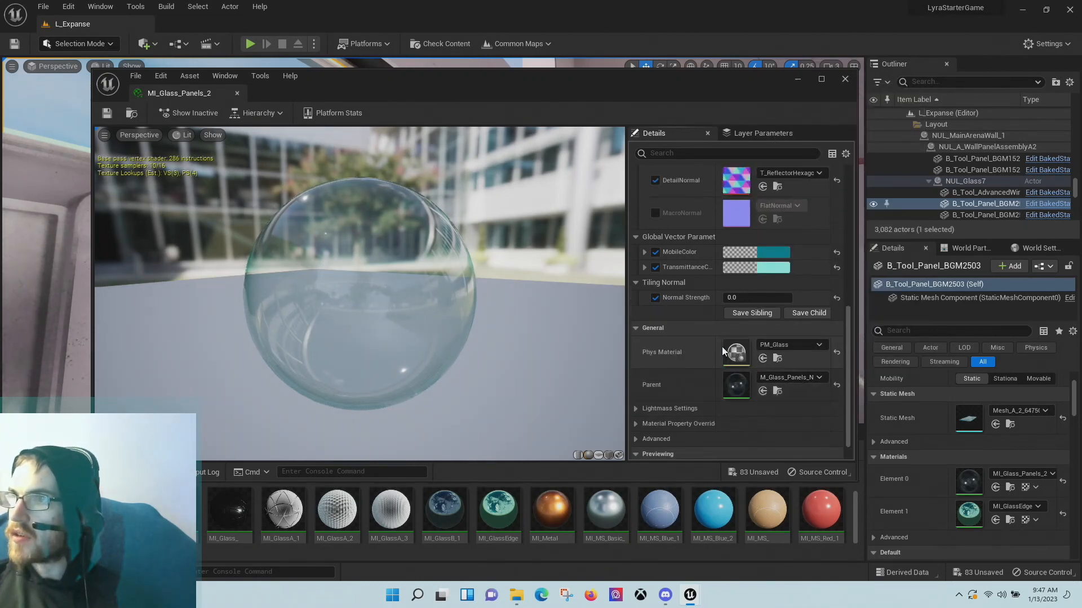
{"action": "scroll", "coordinate": [721, 347], "scroll_direction": "up", "scroll_amount": 3}
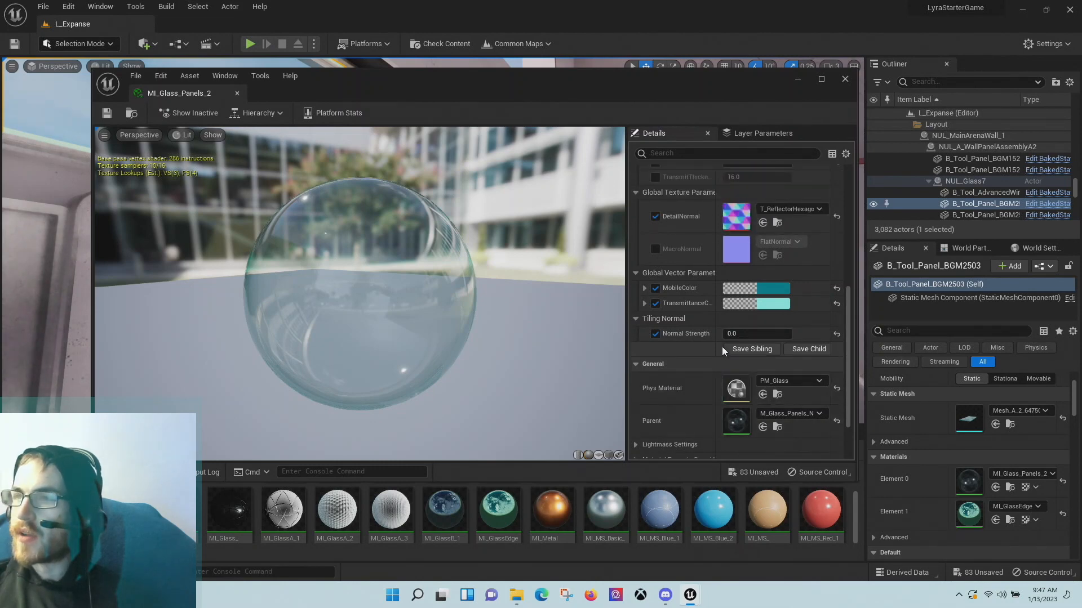
{"action": "scroll", "coordinate": [721, 347], "scroll_direction": "down", "scroll_amount": 4}
{"action": "scroll", "coordinate": [758, 341], "scroll_direction": "up", "scroll_amount": 4}
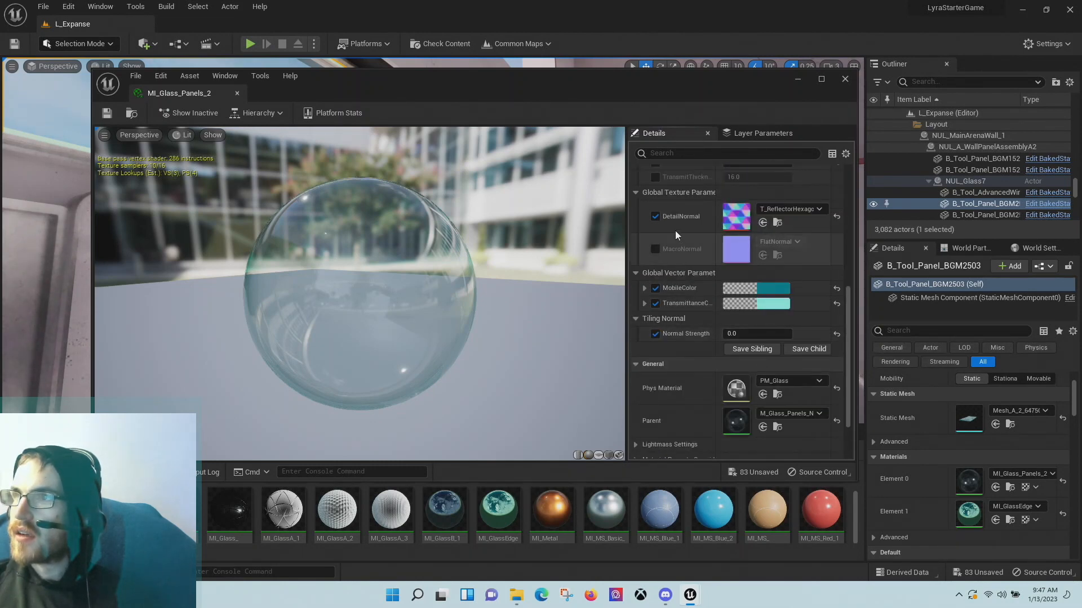
{"action": "left_click", "coordinate": [657, 215]}
{"action": "left_click", "coordinate": [657, 214]}
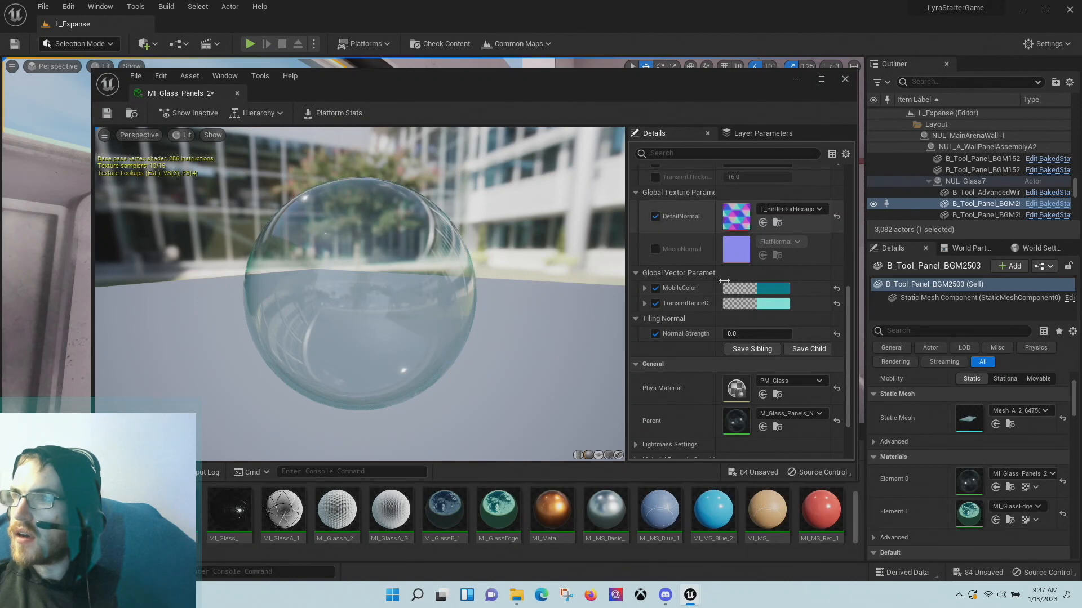
- Open the parent material M_Glass_Panels_NM and reposition and enlarge the editor window around its material graph
{"action": "scroll", "coordinate": [729, 338], "scroll_direction": "down", "scroll_amount": 2}
{"action": "double_click", "coordinate": [735, 369]}
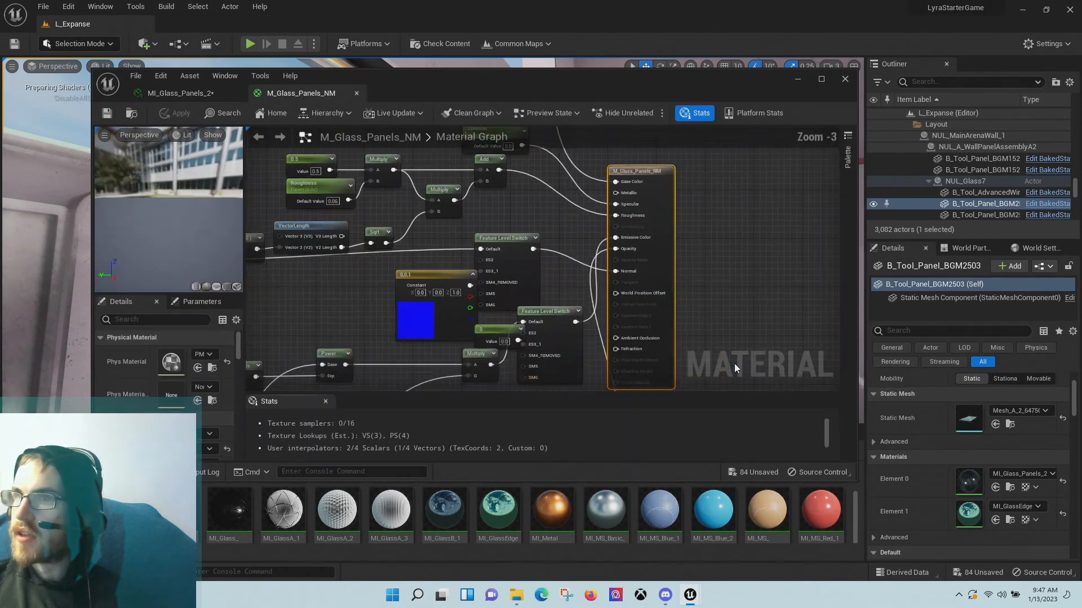
{"action": "scroll", "coordinate": [531, 246], "scroll_direction": "down", "scroll_amount": 4}
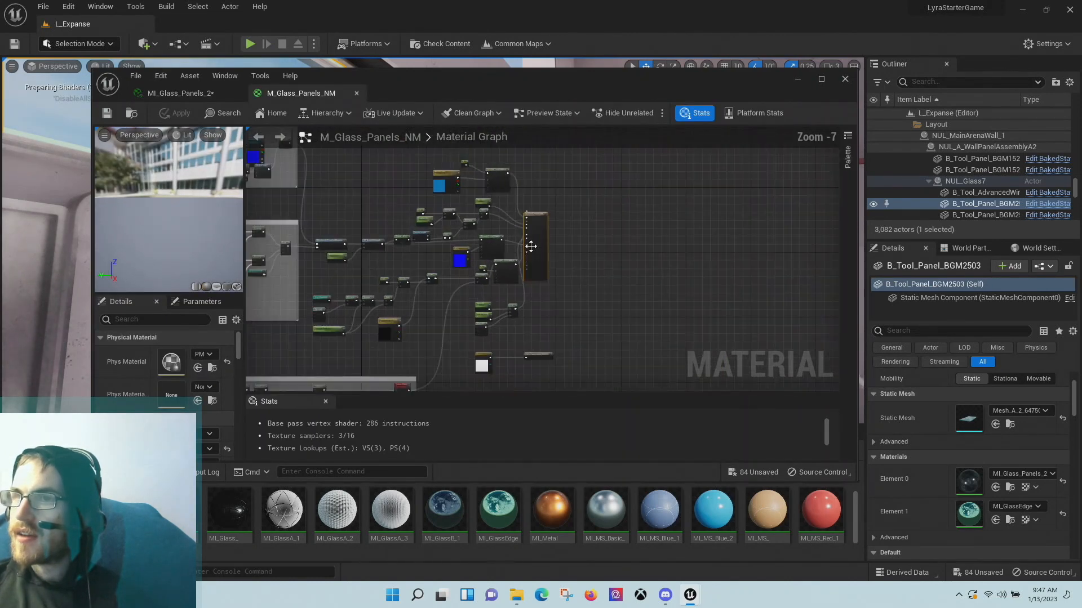
{"action": "scroll", "coordinate": [473, 258], "scroll_direction": "up", "scroll_amount": 3}
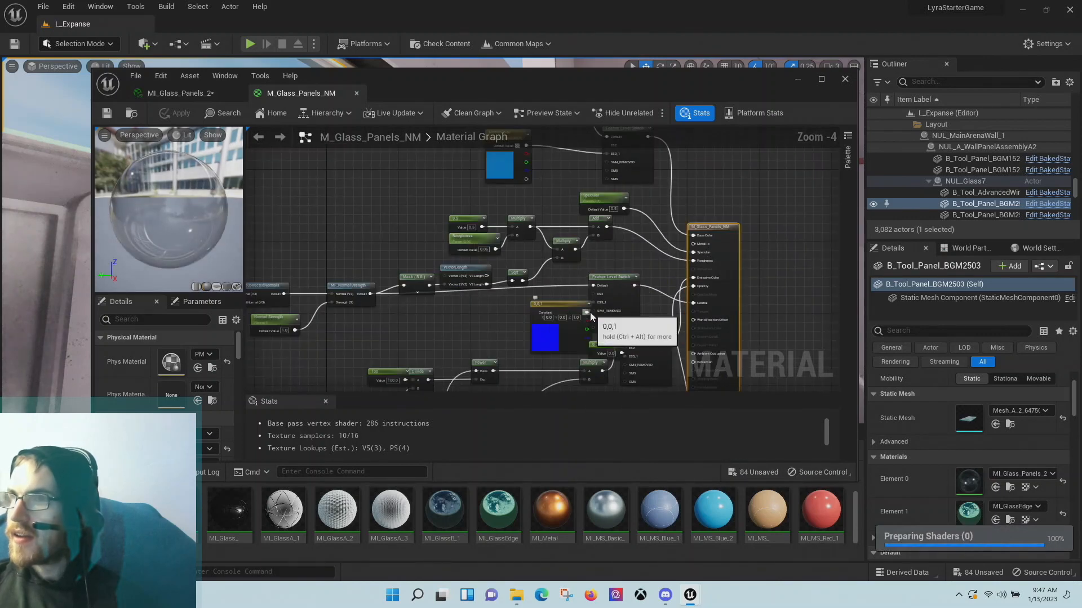
{"action": "scroll", "coordinate": [590, 312], "scroll_direction": "down", "scroll_amount": 1}
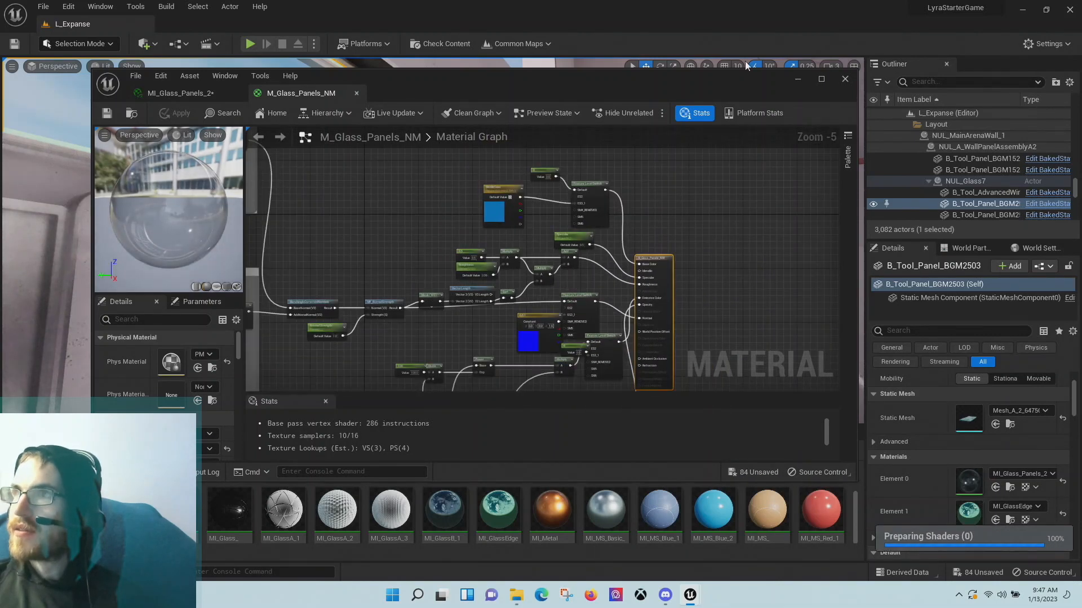
{"action": "left_click_drag", "start_coordinate": [738, 72], "coordinate": [807, 63]}
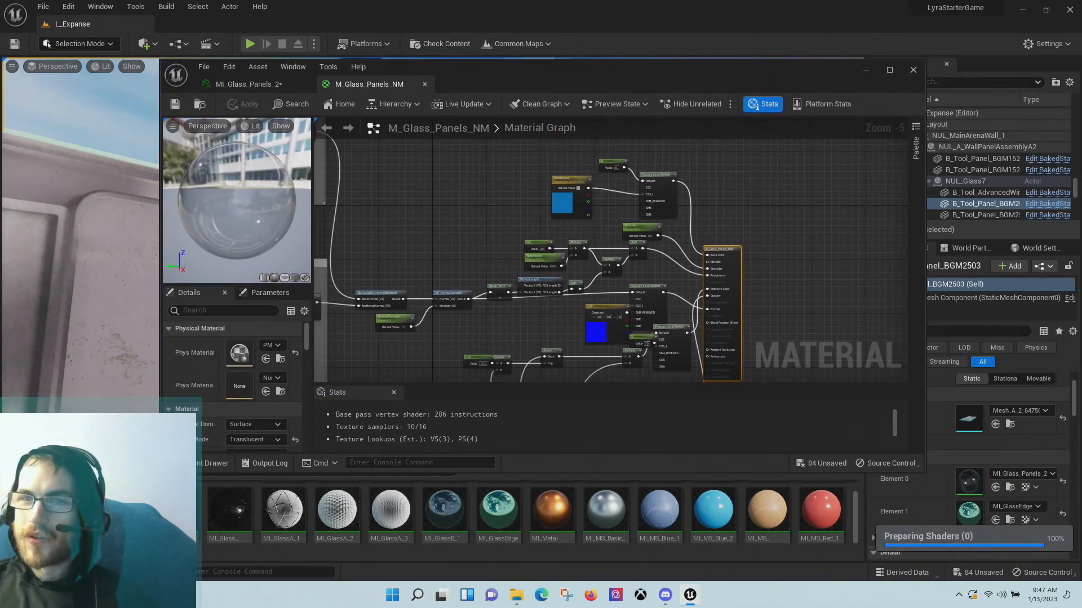
{"action": "left_click_drag", "start_coordinate": [160, 472], "coordinate": [56, 550]}
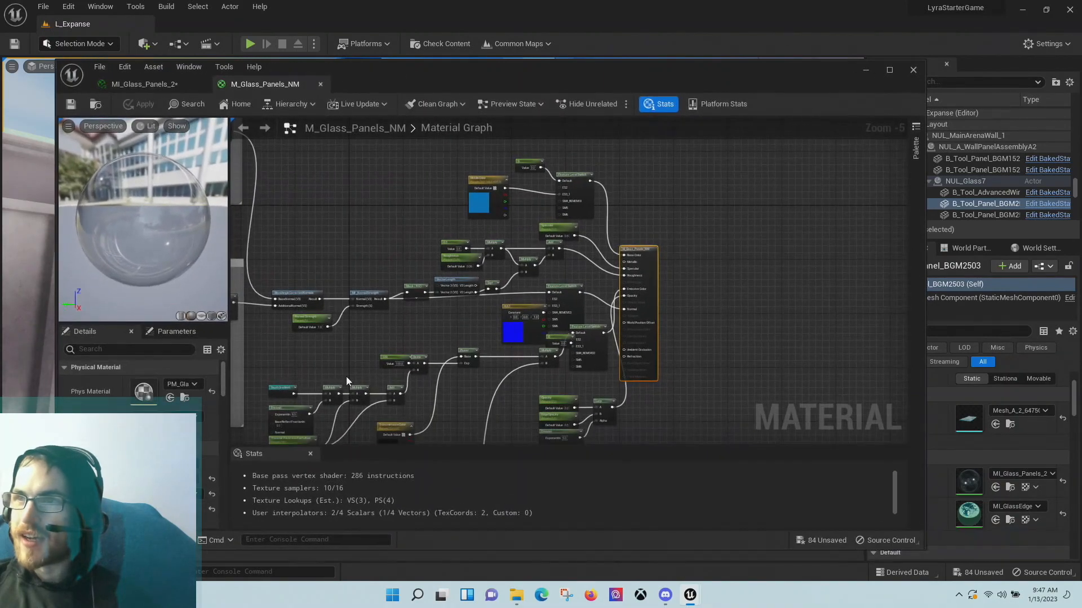
- Examine the nodes feeding the M_Glass_Panels_NM output and the node network inside the Detail Normals group
{"action": "right_click_drag", "start_coordinate": [346, 376], "coordinate": [447, 358]}
{"action": "scroll", "coordinate": [687, 181], "scroll_direction": "up", "scroll_amount": 2}
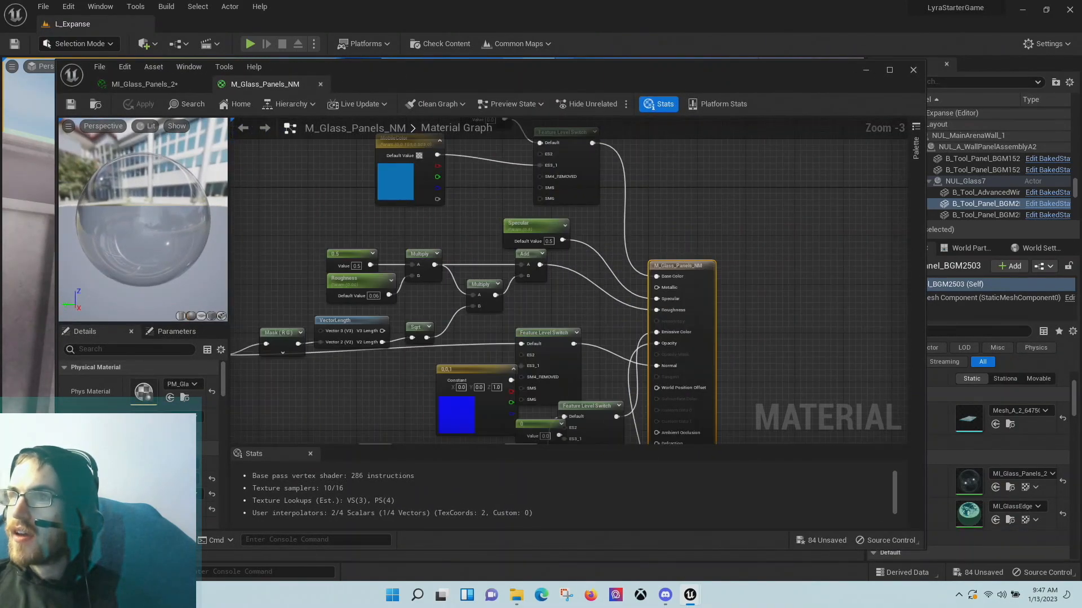
{"action": "scroll", "coordinate": [569, 311], "scroll_direction": "down", "scroll_amount": 3}
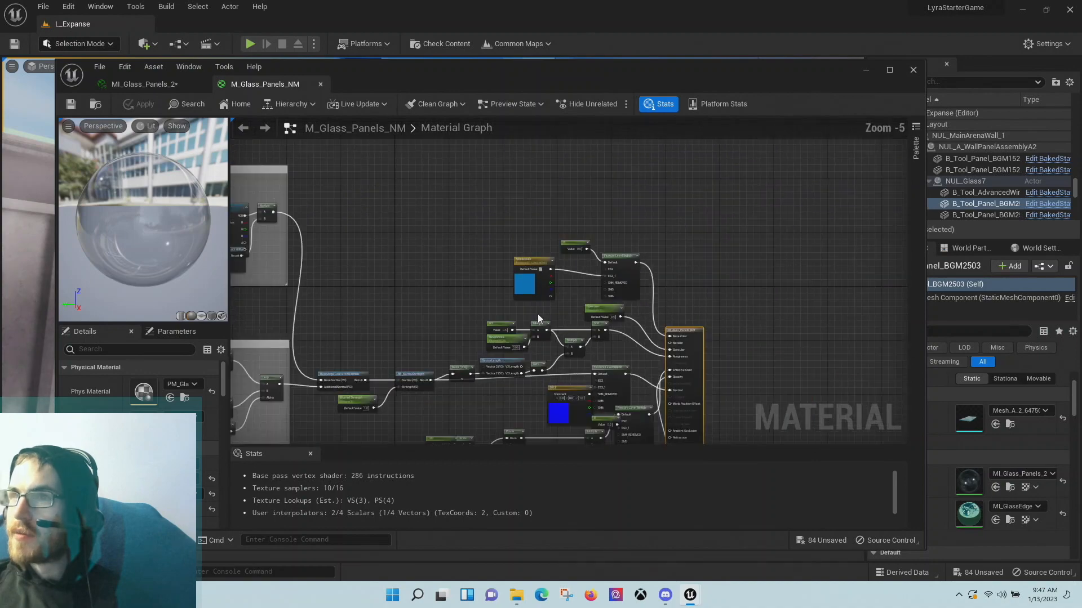
{"action": "right_click_drag", "start_coordinate": [538, 315], "coordinate": [694, 248]}
{"action": "scroll", "coordinate": [657, 240], "scroll_direction": "down", "scroll_amount": 2}
{"action": "scroll", "coordinate": [601, 267], "scroll_direction": "up", "scroll_amount": 1}
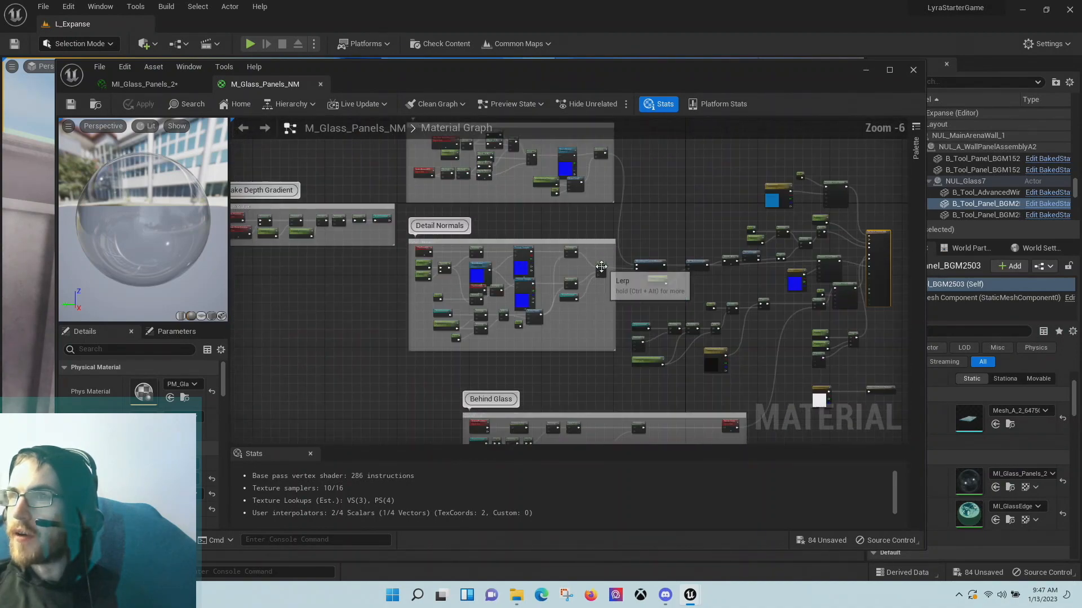
{"action": "scroll", "coordinate": [601, 265], "scroll_direction": "up", "scroll_amount": 3}
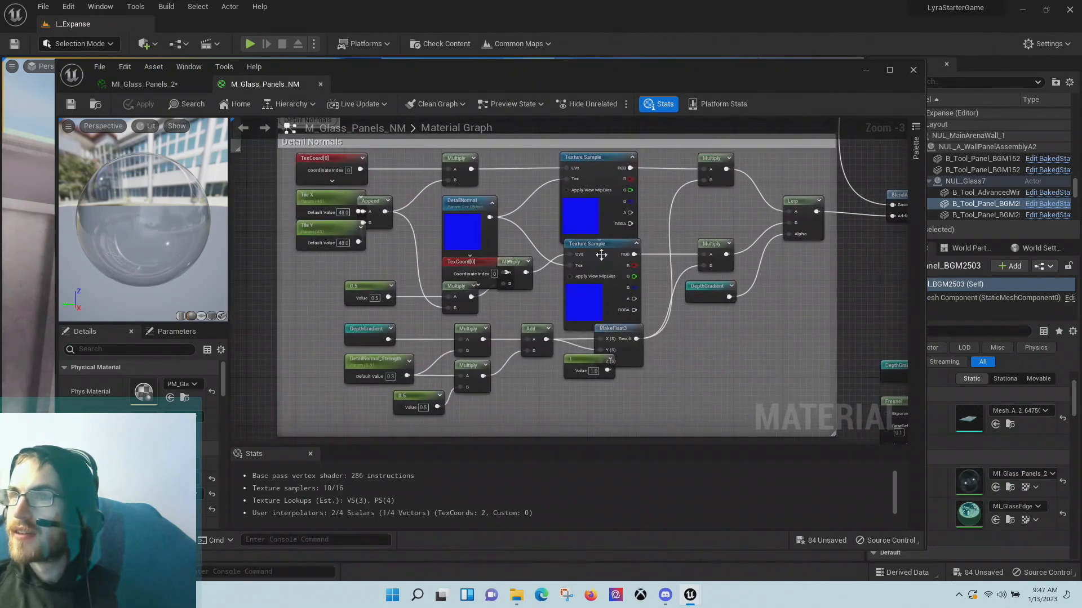
{"action": "scroll", "coordinate": [601, 255], "scroll_direction": "down", "scroll_amount": 1}
- Examine the Macro Normals and Make Depth Gradient groups and how they relate to the rest of the material graph
{"action": "right_click_drag", "start_coordinate": [591, 266], "coordinate": [603, 368]}
{"action": "right_click_drag", "start_coordinate": [557, 235], "coordinate": [573, 380]}
{"action": "right_click_drag", "start_coordinate": [552, 305], "coordinate": [723, 221]}
{"action": "scroll", "coordinate": [530, 306], "scroll_direction": "up", "scroll_amount": 1}
{"action": "right_click_drag", "start_coordinate": [317, 378], "coordinate": [500, 346]}
{"action": "right_click_drag", "start_coordinate": [432, 339], "coordinate": [470, 320]}
{"action": "scroll", "coordinate": [470, 320], "scroll_direction": "down", "scroll_amount": 4}
{"action": "right_click_drag", "start_coordinate": [544, 290], "coordinate": [404, 271]}
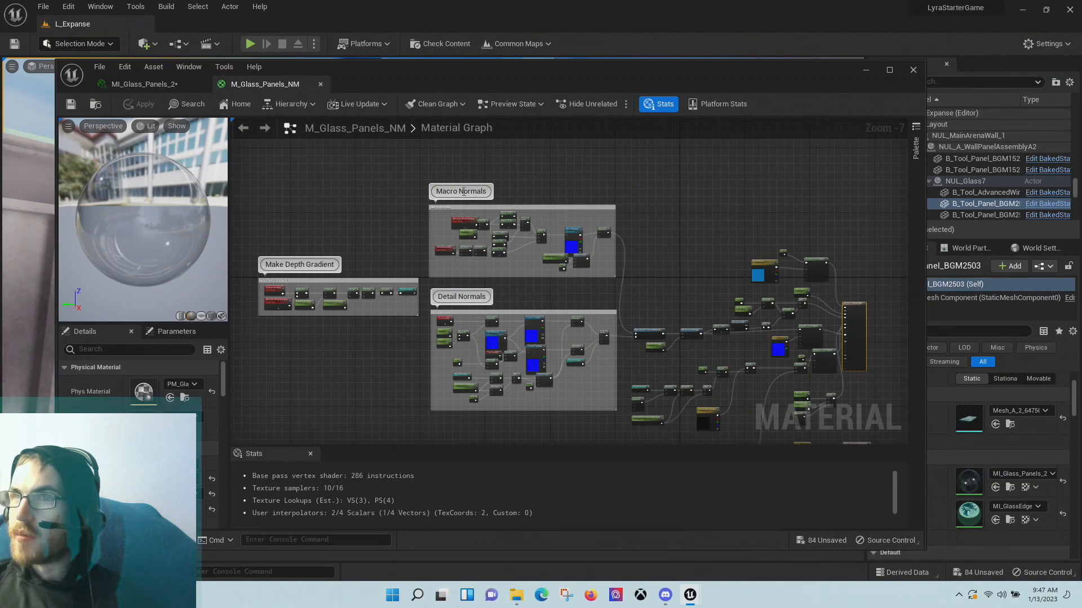
- Examine the nodes around the DepthGradient, Fresnel and TransmittanceColor inputs that feed the Power node of the M_Glass_Panels_NM graph
{"action": "scroll", "coordinate": [614, 216], "scroll_direction": "up", "scroll_amount": 4}
{"action": "right_click_drag", "start_coordinate": [624, 285], "coordinate": [431, 211]}
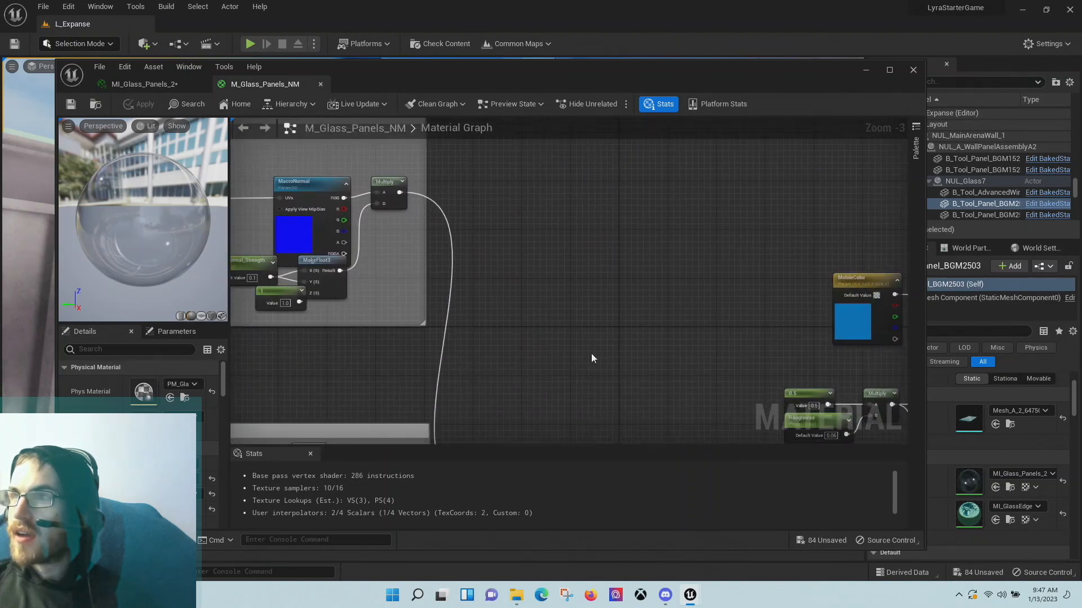
{"action": "right_click_drag", "start_coordinate": [694, 373], "coordinate": [480, 319]}
{"action": "scroll", "coordinate": [499, 311], "scroll_direction": "down", "scroll_amount": 2}
{"action": "right_click_drag", "start_coordinate": [548, 340], "coordinate": [476, 237]}
{"action": "right_click_drag", "start_coordinate": [424, 325], "coordinate": [496, 262]}
{"action": "scroll", "coordinate": [489, 287], "scroll_direction": "up", "scroll_amount": 2}
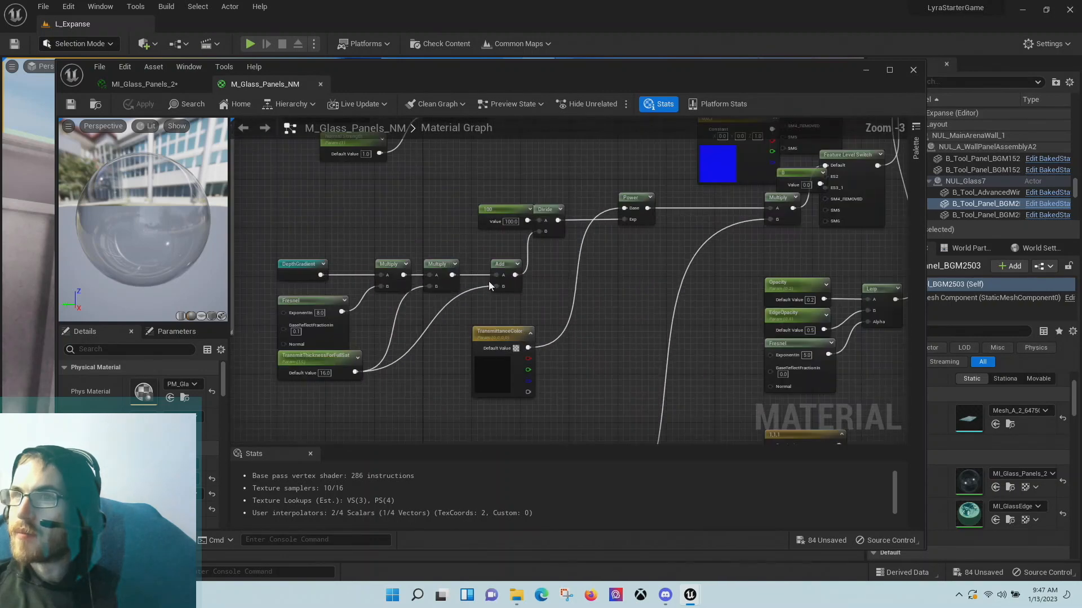
- Examine the Behind Glass group and how its Scene Color node connects to the rest of the material graph
{"action": "scroll", "coordinate": [489, 286], "scroll_direction": "down", "scroll_amount": 3}
{"action": "right_click_drag", "start_coordinate": [486, 302], "coordinate": [596, 210]}
{"action": "right_click_drag", "start_coordinate": [522, 262], "coordinate": [623, 209]}
{"action": "scroll", "coordinate": [507, 236], "scroll_direction": "up", "scroll_amount": 2}
{"action": "right_click_drag", "start_coordinate": [429, 311], "coordinate": [404, 291]}
{"action": "scroll", "coordinate": [447, 287], "scroll_direction": "down", "scroll_amount": 1}
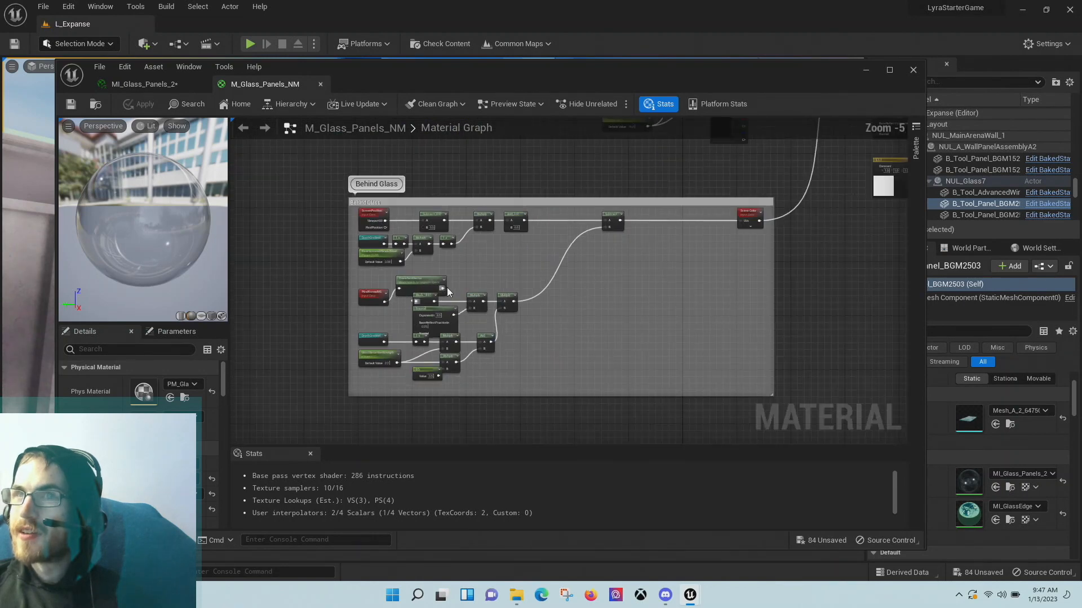
{"action": "right_click_drag", "start_coordinate": [699, 197], "coordinate": [443, 335]}
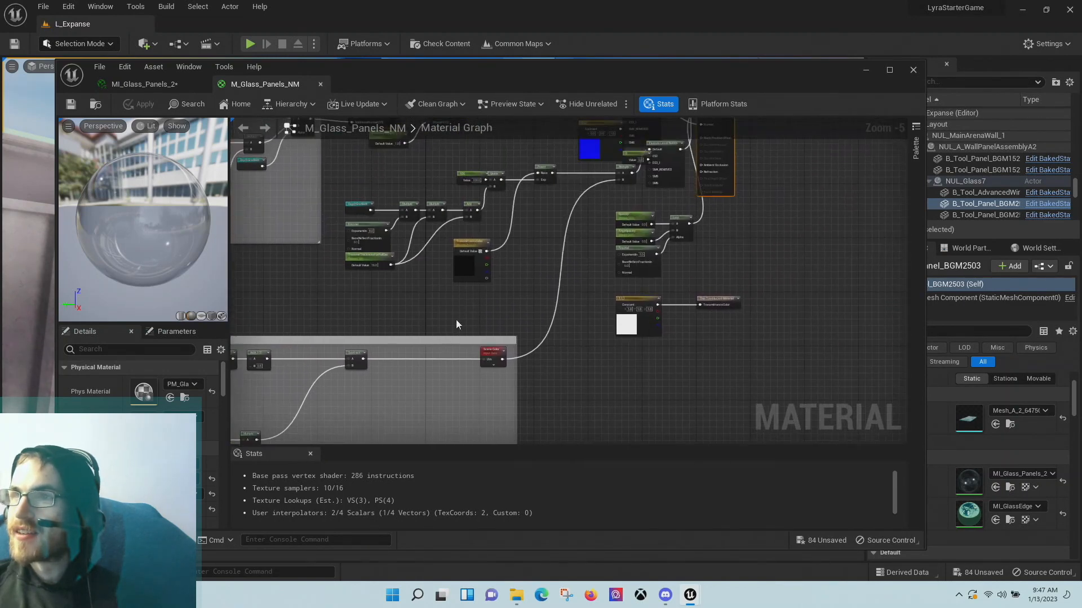
{"action": "right_click_drag", "start_coordinate": [464, 287], "coordinate": [650, 213]}
{"action": "right_click_drag", "start_coordinate": [394, 333], "coordinate": [296, 316]}
{"action": "scroll", "coordinate": [613, 266], "scroll_direction": "up", "scroll_amount": 3}
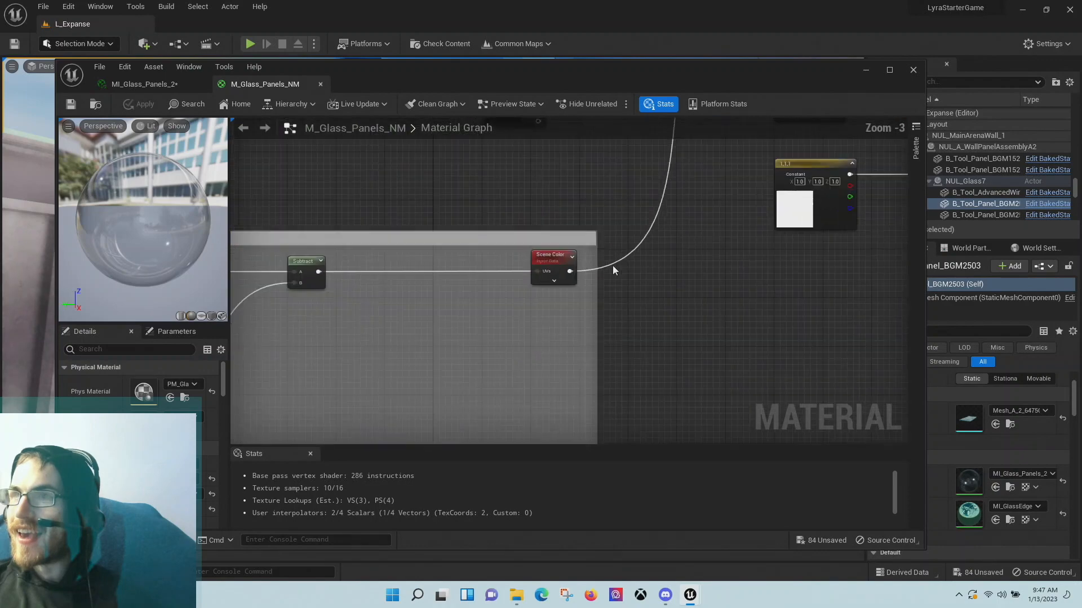
- Trace the connections through the Multiply and Feature Level Switch nodes into the M_Glass_Panels_NM output's Emissive Color, Normal and Roughness inputs
{"action": "scroll", "coordinate": [613, 266], "scroll_direction": "down", "scroll_amount": 3}
{"action": "right_click_drag", "start_coordinate": [614, 251], "coordinate": [554, 304]}
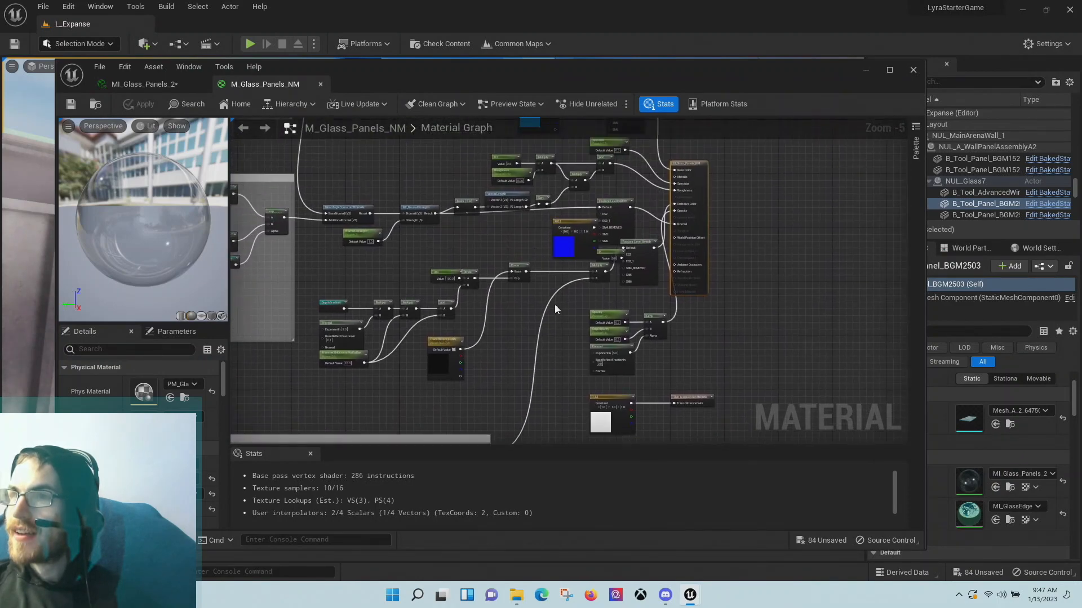
{"action": "scroll", "coordinate": [558, 281], "scroll_direction": "up", "scroll_amount": 2}
{"action": "right_click_drag", "start_coordinate": [606, 281], "coordinate": [563, 342]}
{"action": "scroll", "coordinate": [476, 225], "scroll_direction": "up", "scroll_amount": 1}
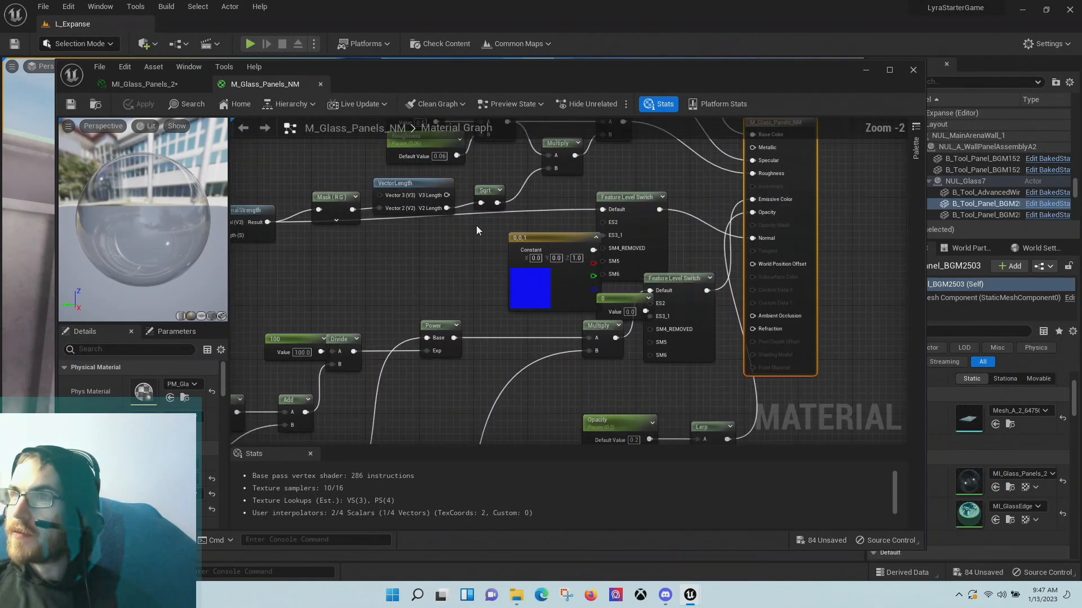
{"action": "right_click_drag", "start_coordinate": [479, 230], "coordinate": [437, 302]}
{"action": "scroll", "coordinate": [437, 302], "scroll_direction": "up", "scroll_amount": 1}
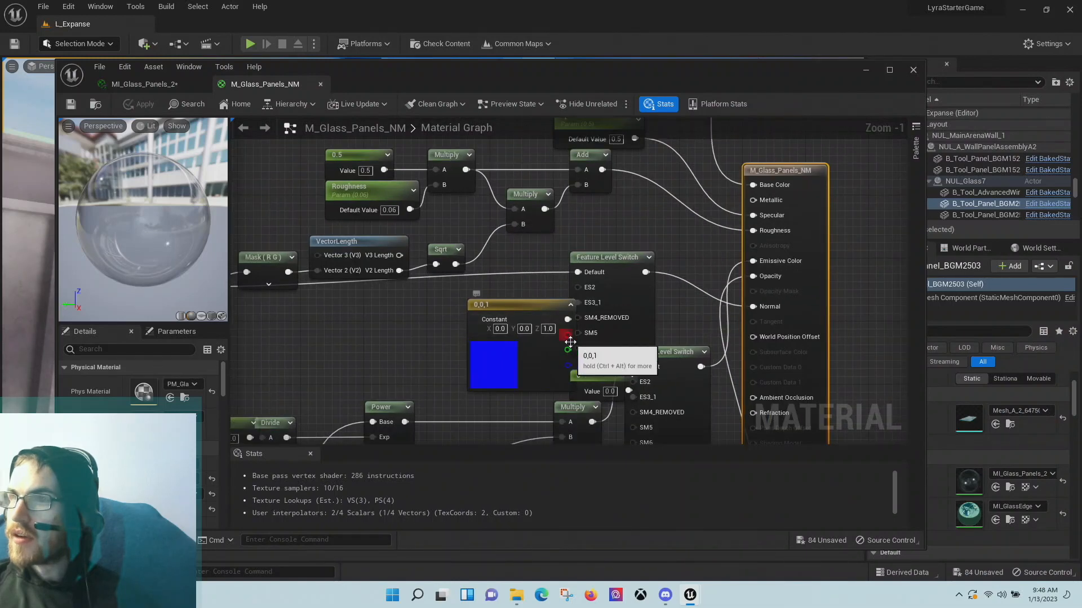
{"action": "right_click_drag", "start_coordinate": [858, 260], "coordinate": [737, 255]}
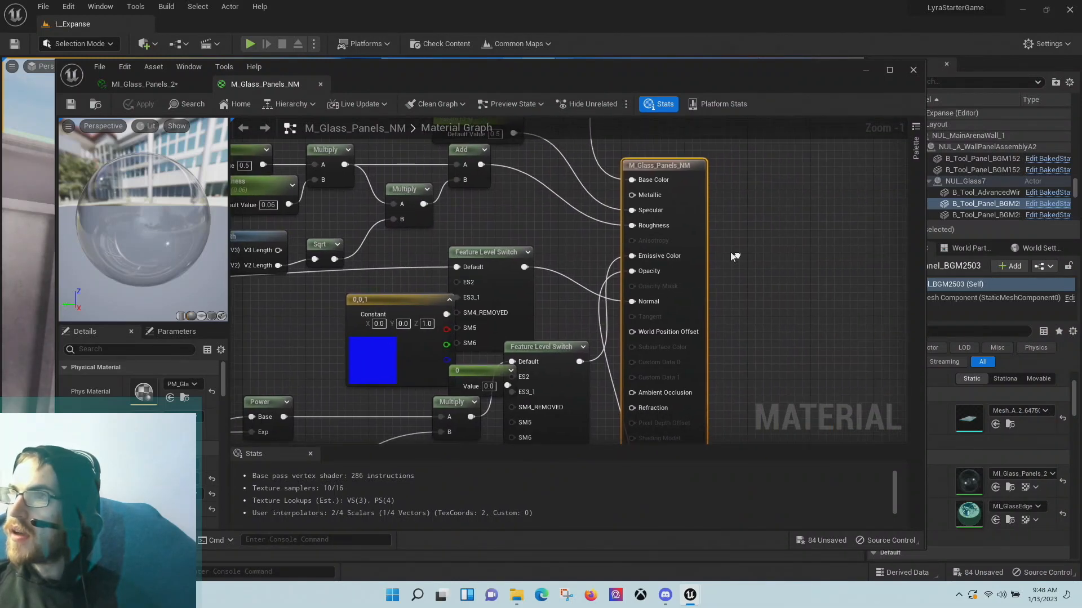
- Move the M_Glass_Panels_NM output node farther from its inputs and place the Specular parameter node between the Add node and the output
{"action": "left_click_drag", "start_coordinate": [696, 169], "coordinate": [773, 162]}
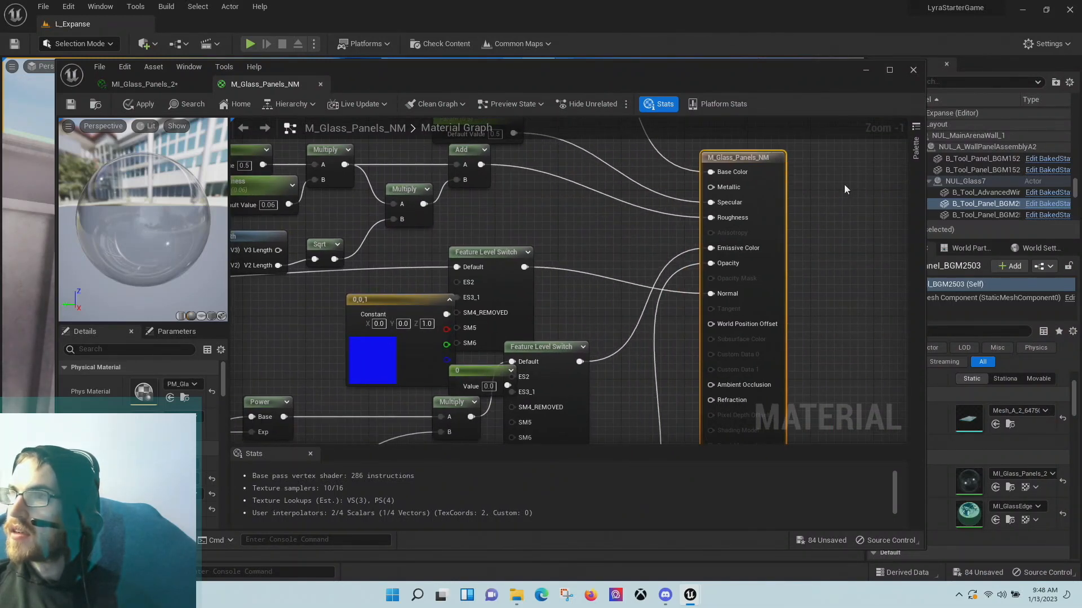
{"action": "right_click", "coordinate": [827, 210]}
{"action": "scroll", "coordinate": [803, 189], "scroll_direction": "down", "scroll_amount": 1}
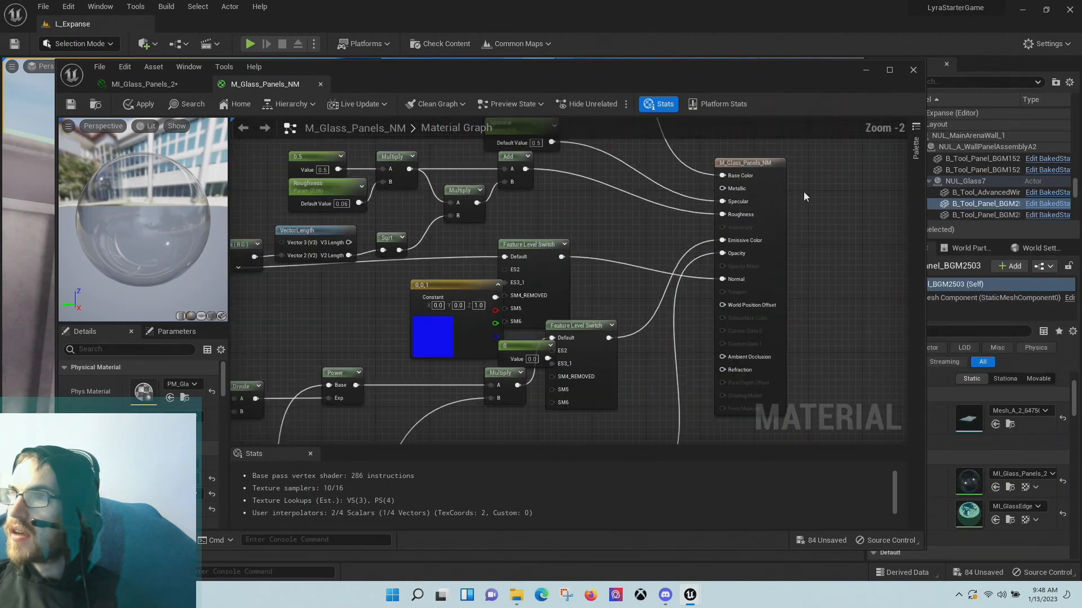
{"action": "scroll", "coordinate": [804, 195], "scroll_direction": "down", "scroll_amount": 1}
{"action": "scroll", "coordinate": [804, 195], "scroll_direction": "up", "scroll_amount": 1}
{"action": "right_click_drag", "start_coordinate": [804, 195], "coordinate": [711, 186]}
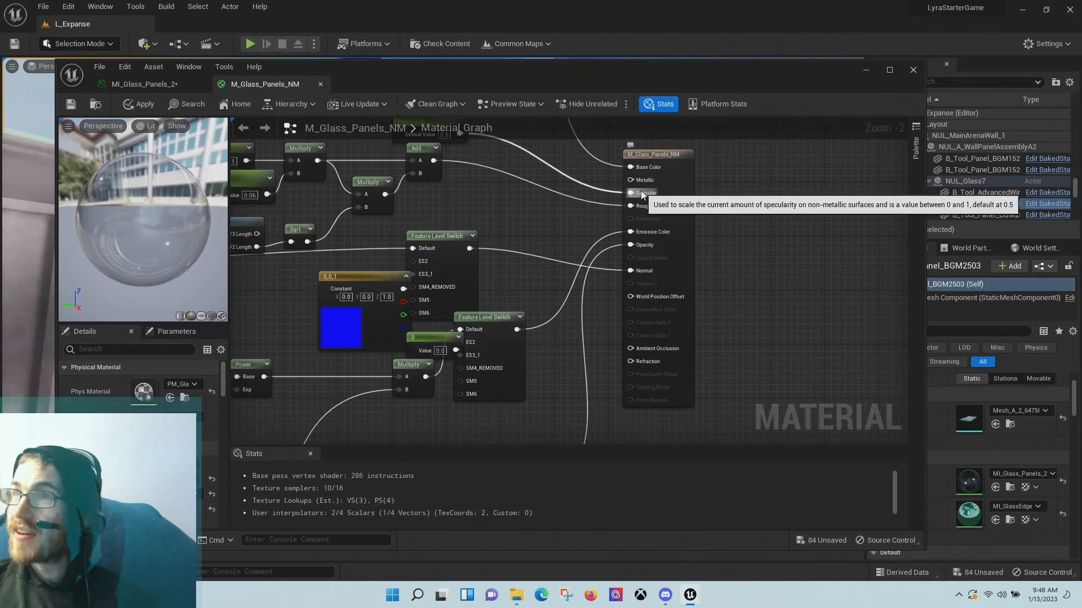
{"action": "right_click_drag", "start_coordinate": [539, 211], "coordinate": [619, 285]}
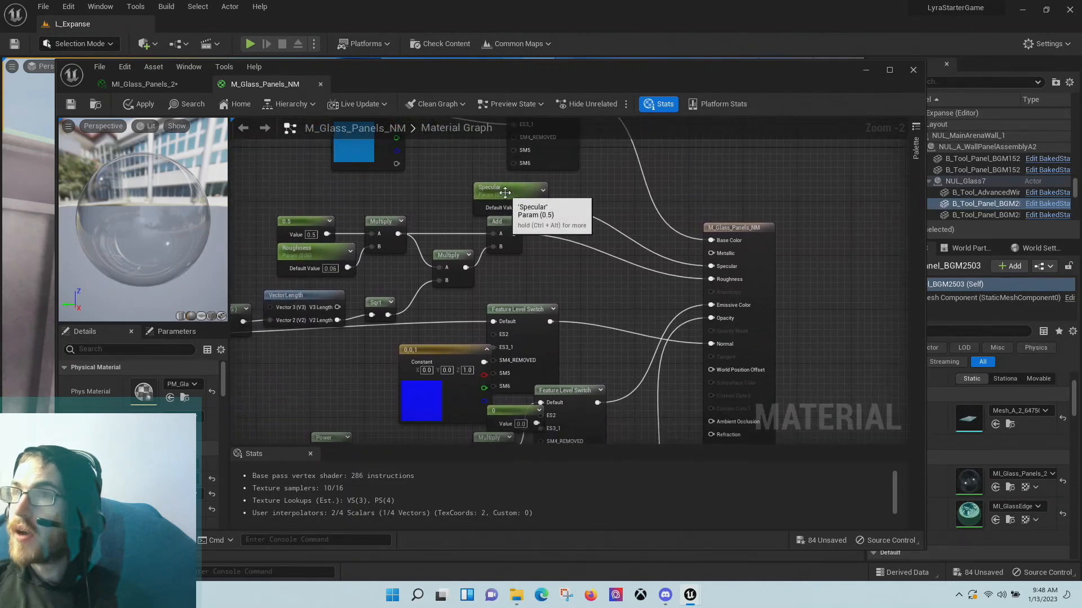
{"action": "left_click_drag", "start_coordinate": [505, 193], "coordinate": [570, 212]}
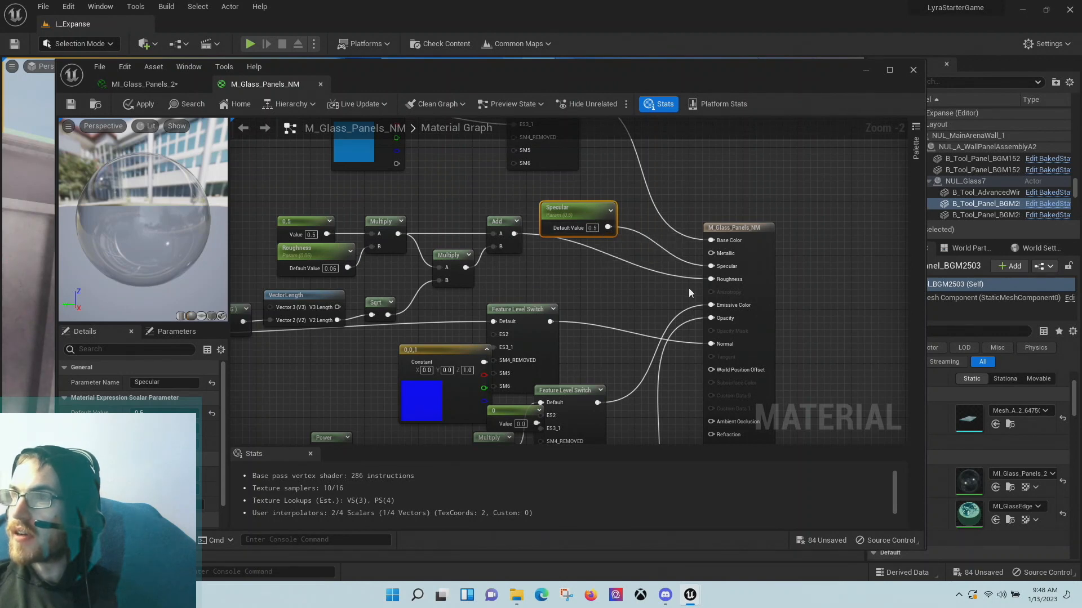
- Close the material editor and apply the changes to the original M_Glass_Panels_NM material
{"action": "left_click", "coordinate": [596, 327]}
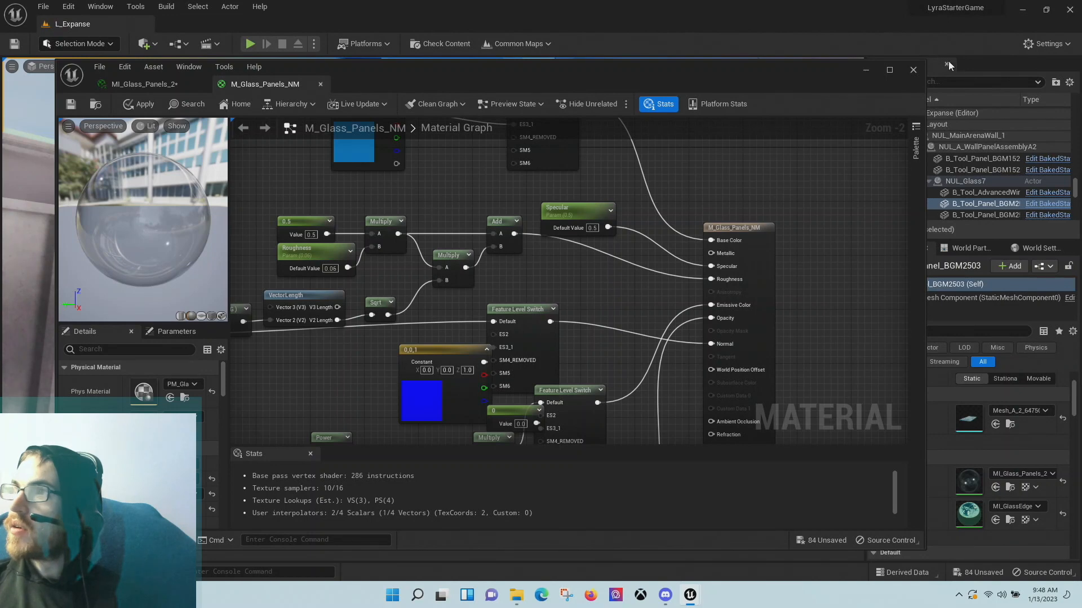
{"action": "left_click", "coordinate": [915, 71]}
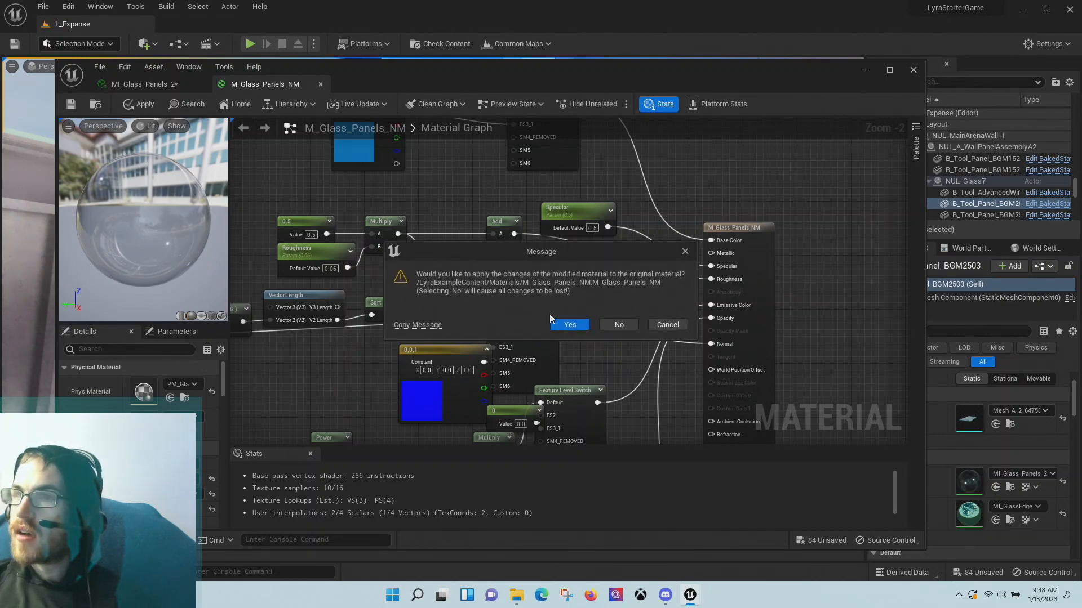
{"action": "left_click", "coordinate": [560, 325]}
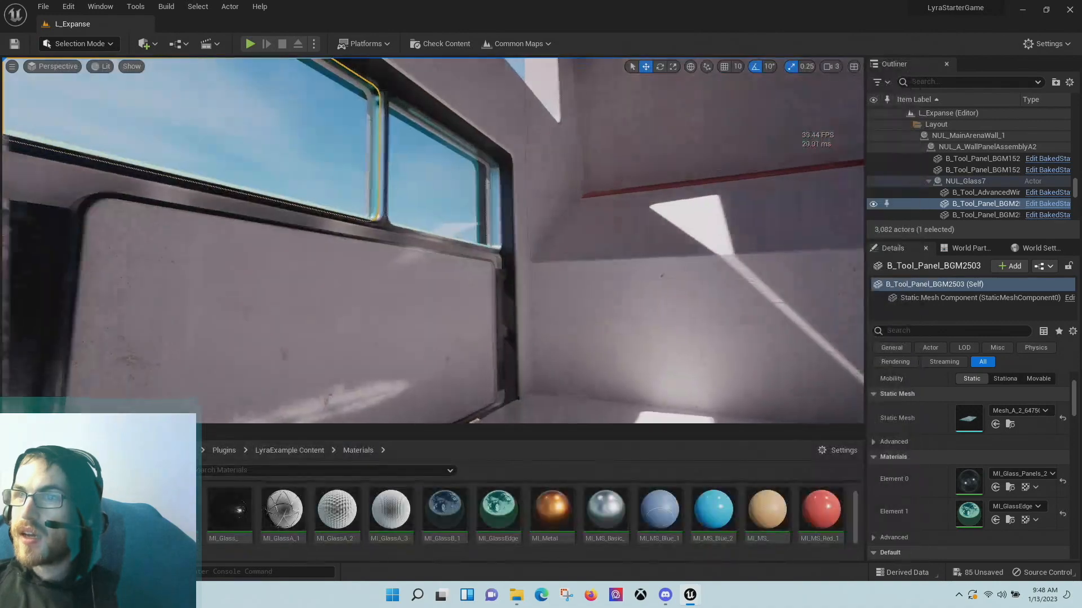
- Select the concrete ramp wall mesh in the level and open its material instance MI_MS_Surface_Wall_2
{"action": "right_click_drag", "start_coordinate": [433, 240], "coordinate": [727, 248]}
{"action": "left_click", "coordinate": [433, 242]}
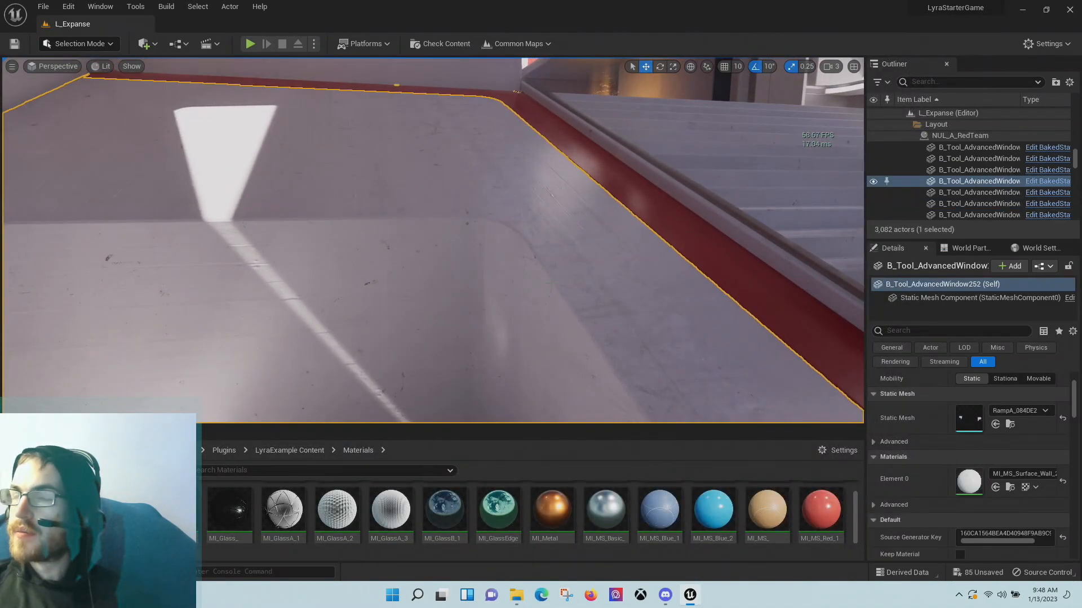
{"action": "right_click_drag", "start_coordinate": [433, 243], "coordinate": [535, 242]}
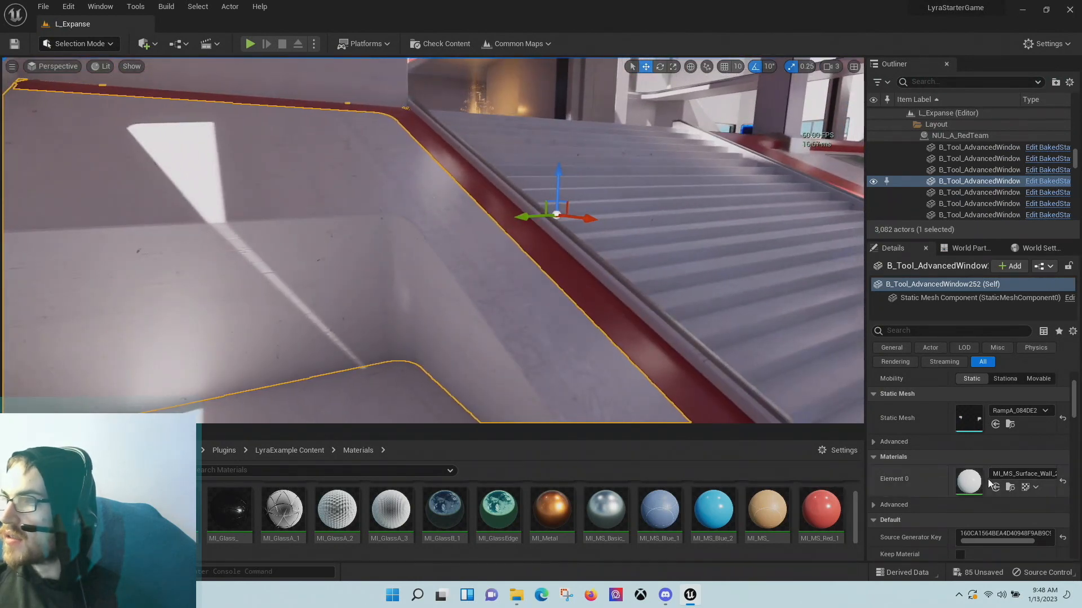
{"action": "double_click", "coordinate": [969, 481]}
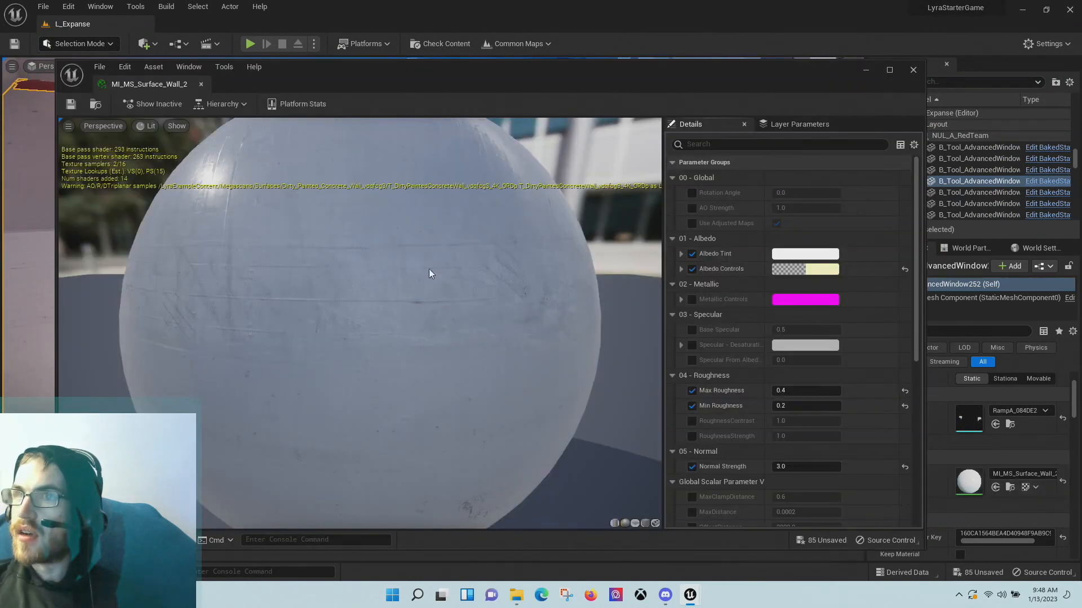
- Toggle the NormalMap texture override of MI_MS_Surface_Wall_2 off and back on to compare the surface on the preview sphere
{"action": "left_click_drag", "start_coordinate": [428, 274], "coordinate": [613, 343]}
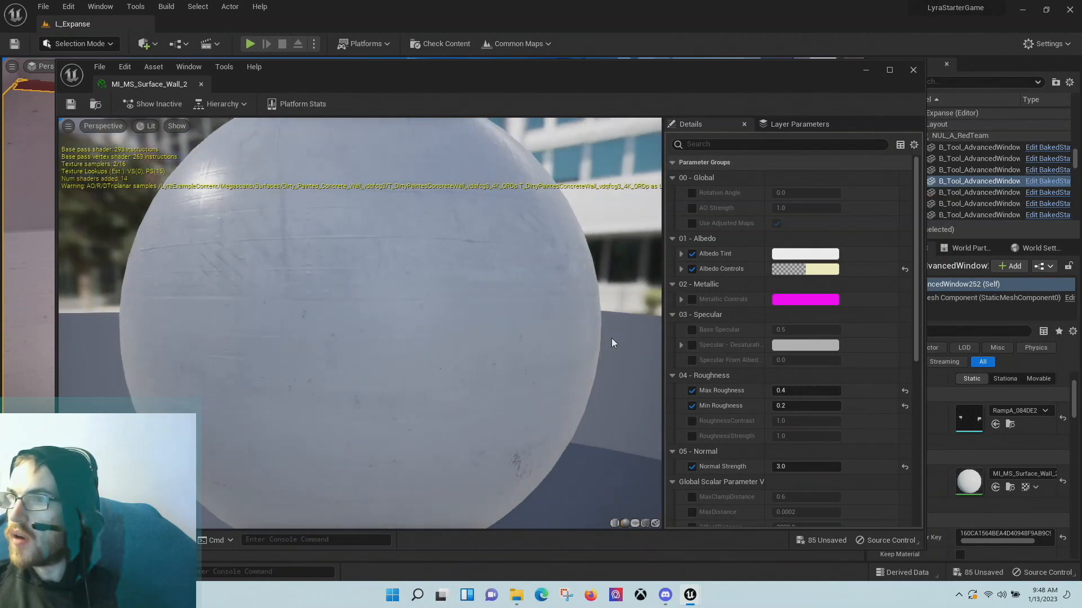
{"action": "scroll", "coordinate": [749, 364], "scroll_direction": "down", "scroll_amount": 10}
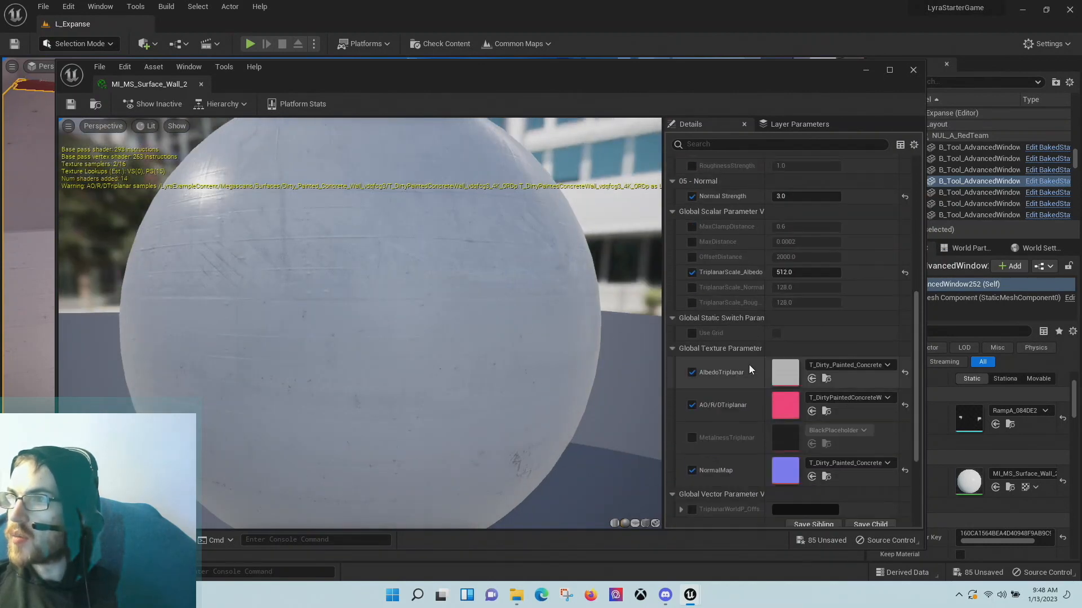
{"action": "scroll", "coordinate": [806, 359], "scroll_direction": "down", "scroll_amount": 2}
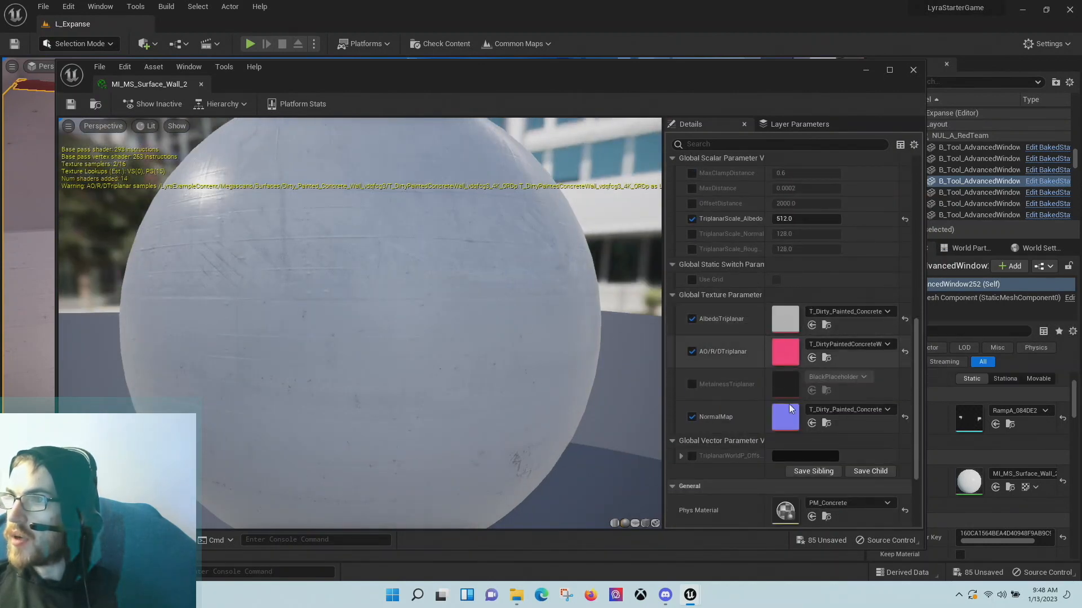
{"action": "left_click", "coordinate": [692, 418]}
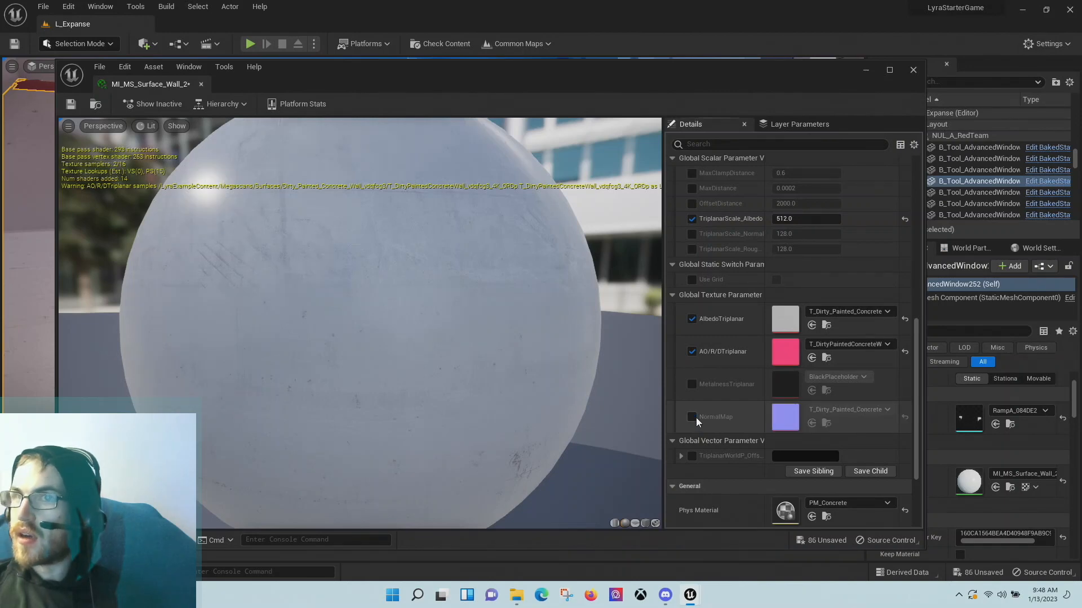
{"action": "left_click", "coordinate": [692, 417]}
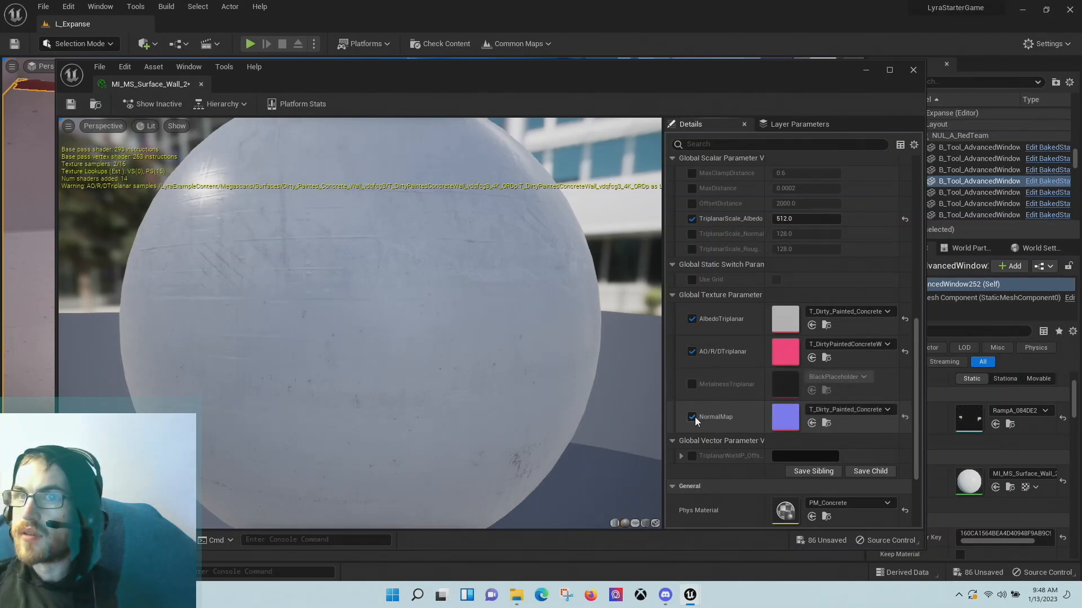
{"action": "scroll", "coordinate": [502, 379], "scroll_direction": "up", "scroll_amount": 5}
{"action": "scroll", "coordinate": [501, 378], "scroll_direction": "down", "scroll_amount": 6}
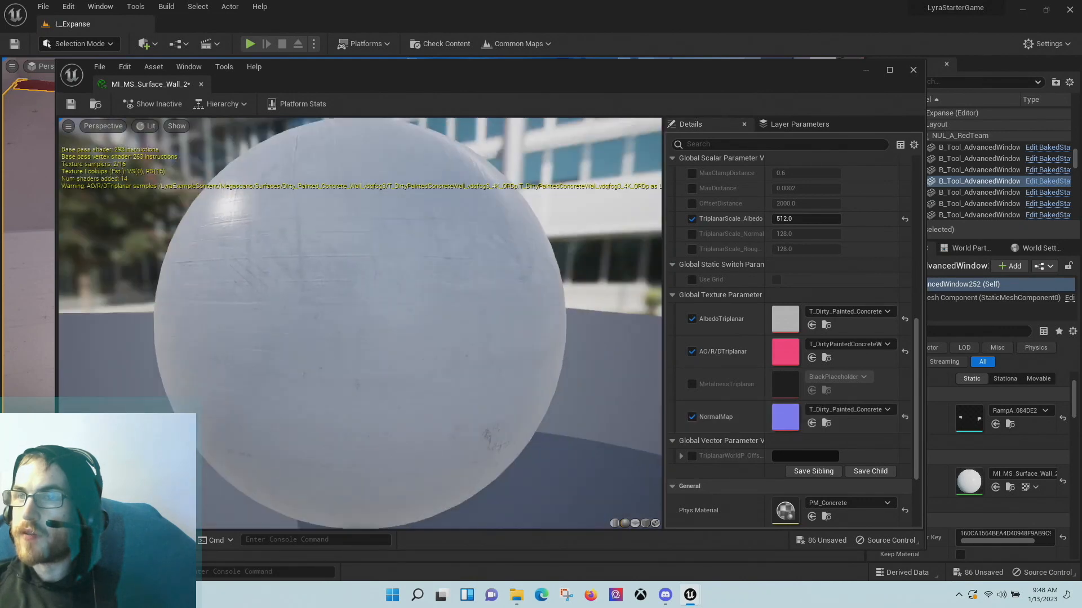
{"action": "left_click", "coordinate": [691, 417]}
- Open the parent material instance MI_SurfaceGridBase and view its grid surface on the preview sphere from several angles
{"action": "scroll", "coordinate": [810, 400], "scroll_direction": "down", "scroll_amount": 3}
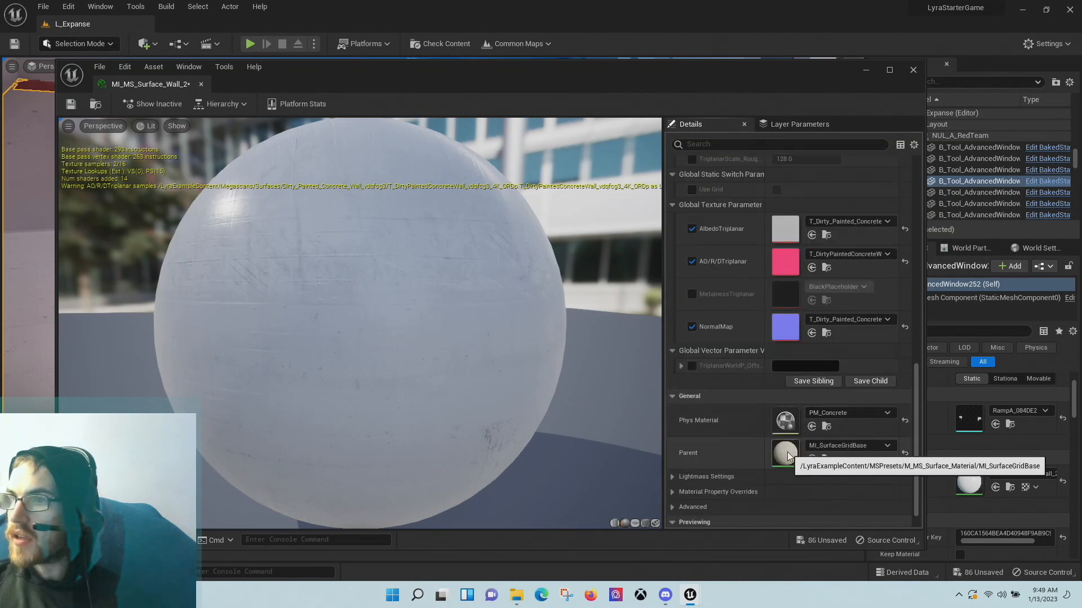
{"action": "double_click", "coordinate": [786, 454]}
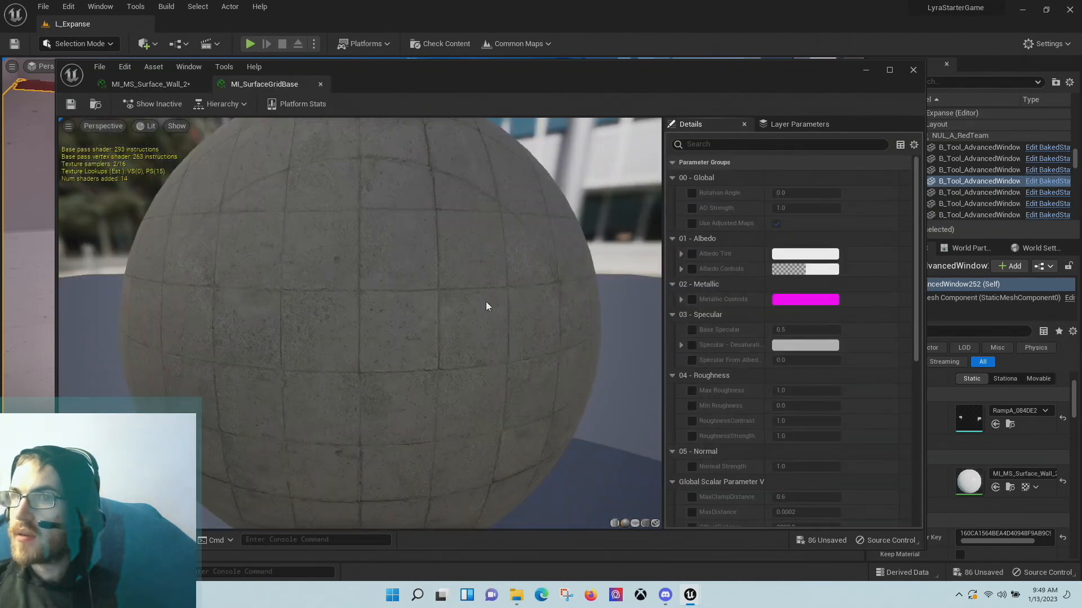
{"action": "mouse_move", "coordinate": [400, 294]}
{"action": "left_mouse_down"}
{"action": "mouse_move", "coordinate": [428, 297]}
{"action": "mouse_move", "coordinate": [400, 295]}
{"action": "left_mouse_up"}
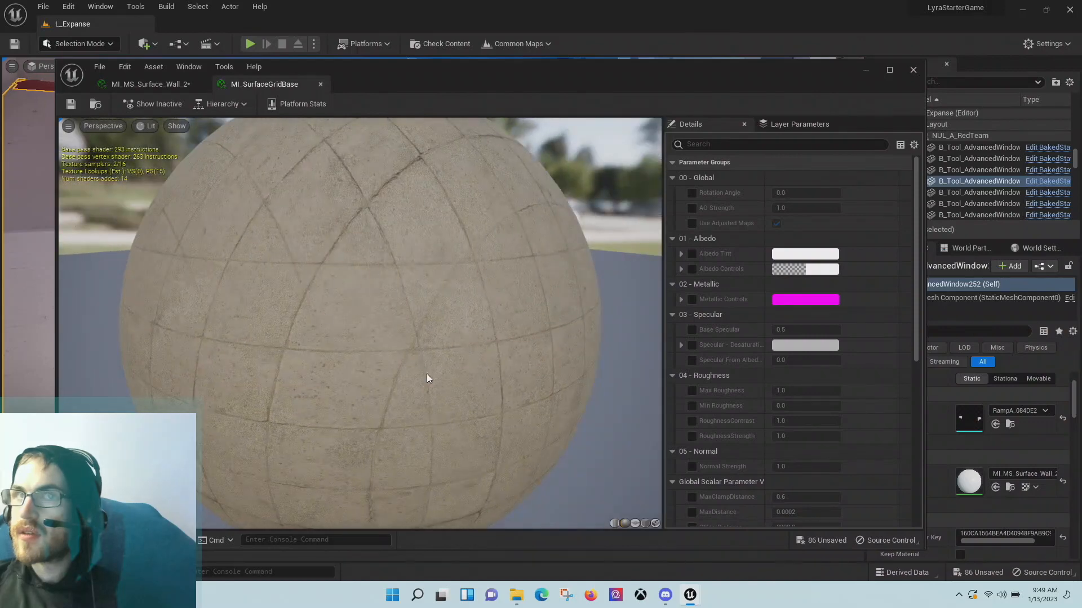
{"action": "left_click_drag", "start_coordinate": [427, 378], "coordinate": [507, 372]}
- Look through the parameters of MI_SurfaceGridBase and open its parent material M_MS_Surface_Material_TriPlanar
{"action": "scroll", "coordinate": [830, 345], "scroll_direction": "down", "scroll_amount": 4}
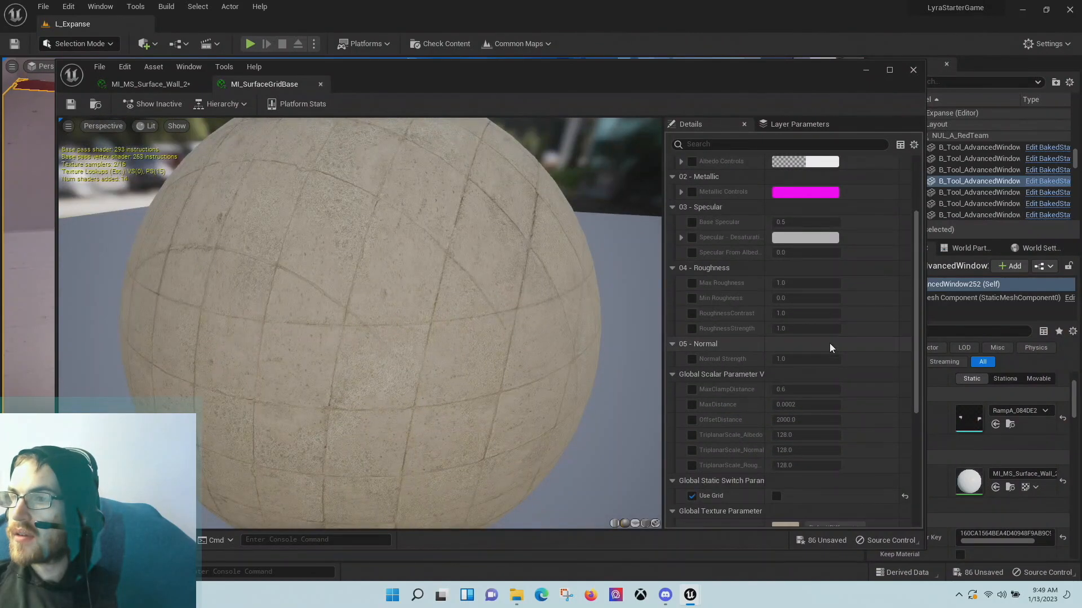
{"action": "scroll", "coordinate": [829, 344], "scroll_direction": "down", "scroll_amount": 12}
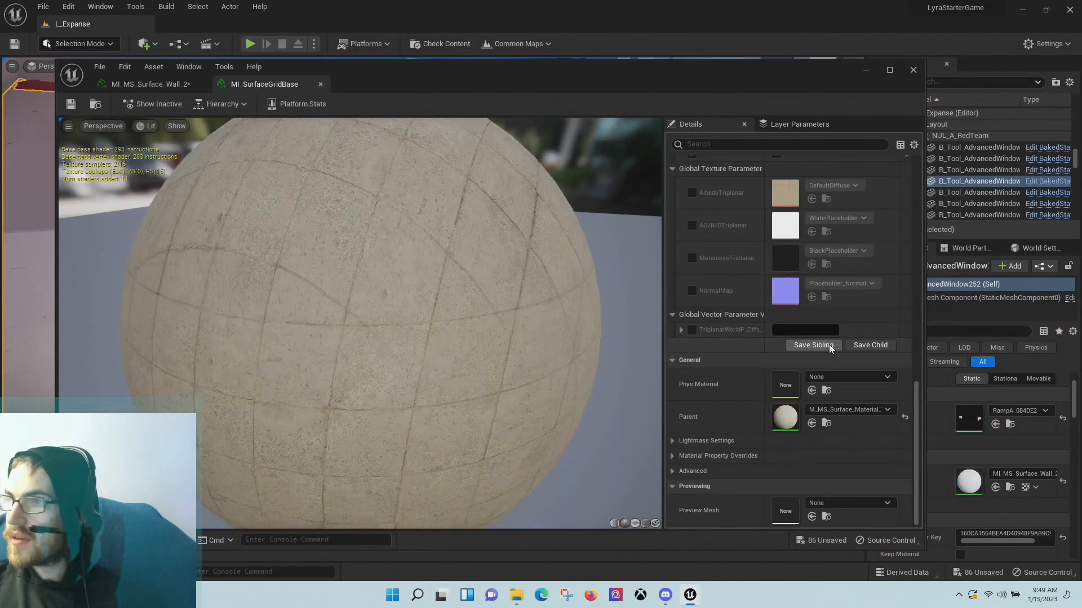
{"action": "double_click", "coordinate": [786, 420]}
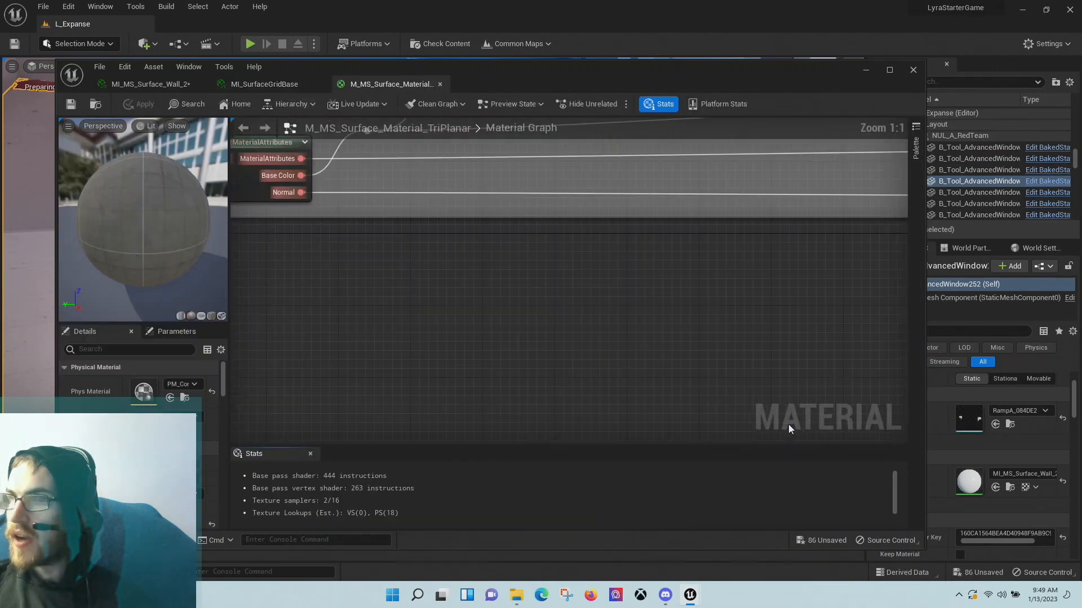
- Examine the Grid, Color Inversion and Adjustments groups of the M_MS_Surface_Material_TriPlanar graph and how they lead to the output
{"action": "scroll", "coordinate": [430, 371], "scroll_direction": "down", "scroll_amount": 4}
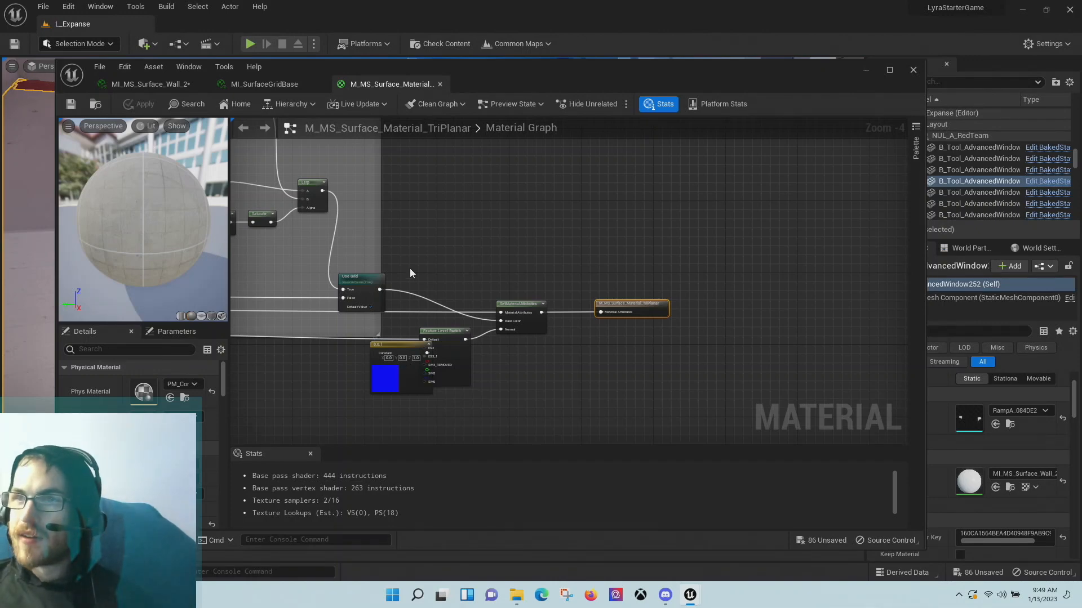
{"action": "right_click_drag", "start_coordinate": [432, 265], "coordinate": [700, 311]}
{"action": "scroll", "coordinate": [701, 307], "scroll_direction": "down", "scroll_amount": 3}
{"action": "scroll", "coordinate": [581, 272], "scroll_direction": "up", "scroll_amount": 2}
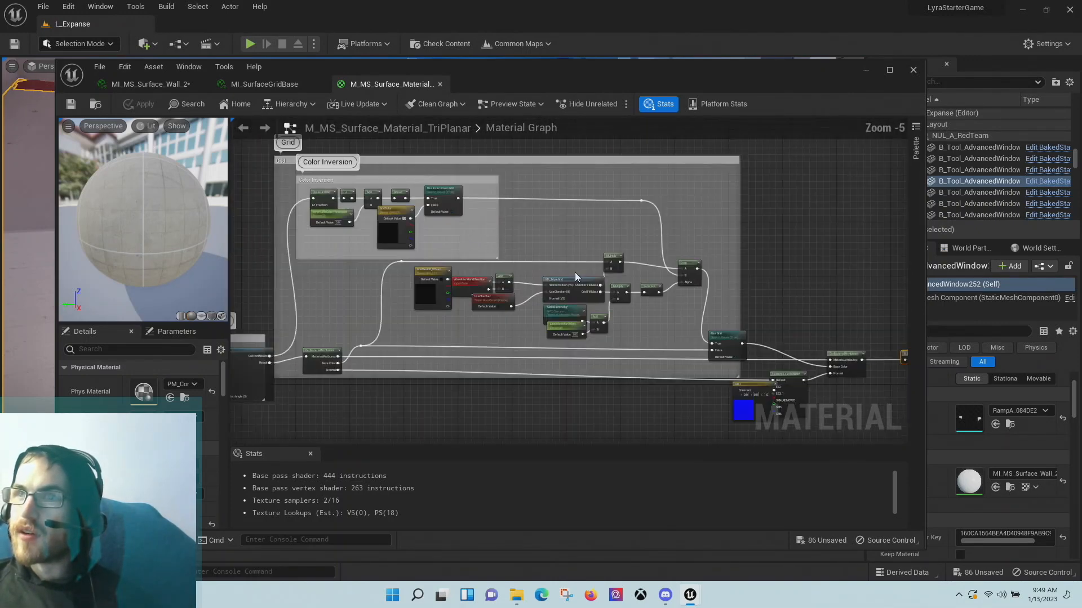
{"action": "right_click_drag", "start_coordinate": [482, 256], "coordinate": [705, 253]}
{"action": "scroll", "coordinate": [465, 290], "scroll_direction": "down", "scroll_amount": 1}
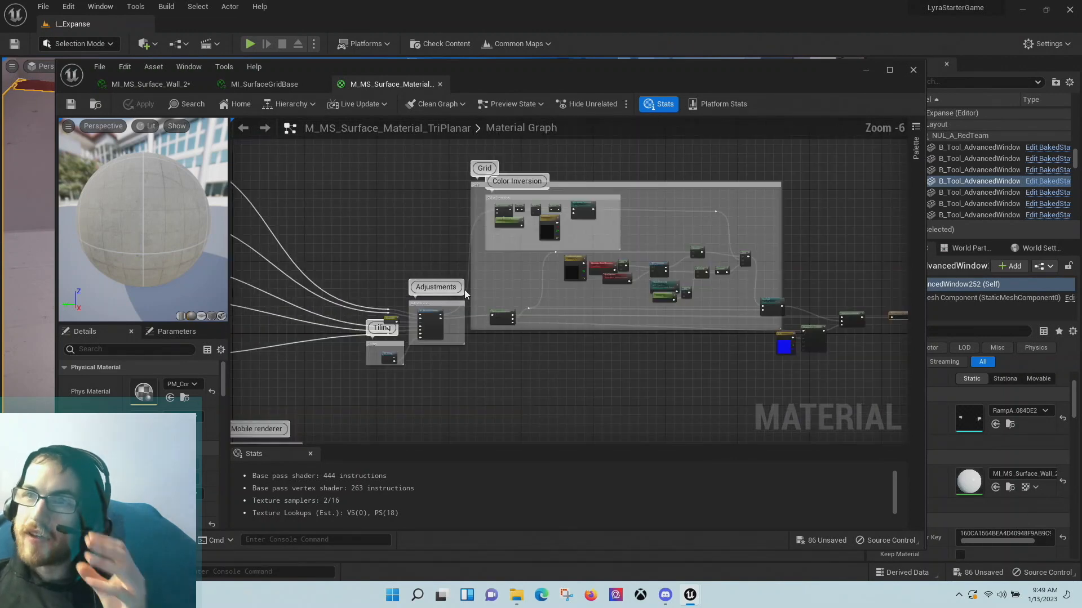
- View the triplanar surface on the preview sphere from a new angle and closer up
{"action": "right_click_drag", "start_coordinate": [465, 289], "coordinate": [525, 279]}
{"action": "left_click_drag", "start_coordinate": [139, 217], "coordinate": [191, 218]}
{"action": "scroll", "coordinate": [139, 218], "scroll_direction": "up", "scroll_amount": 2}
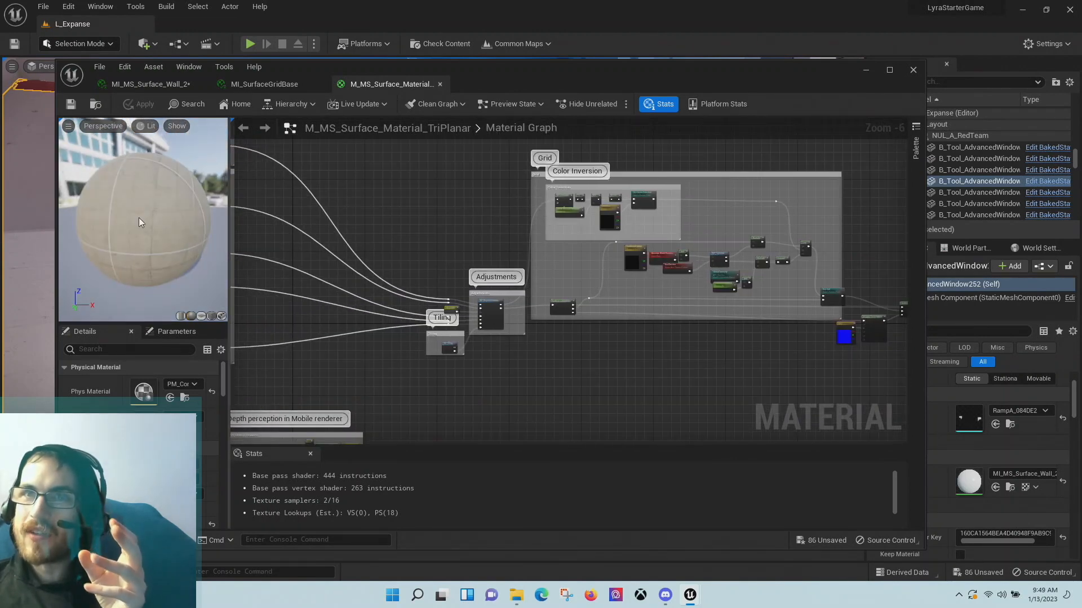
{"action": "left_click_drag", "start_coordinate": [120, 193], "coordinate": [120, 199]}
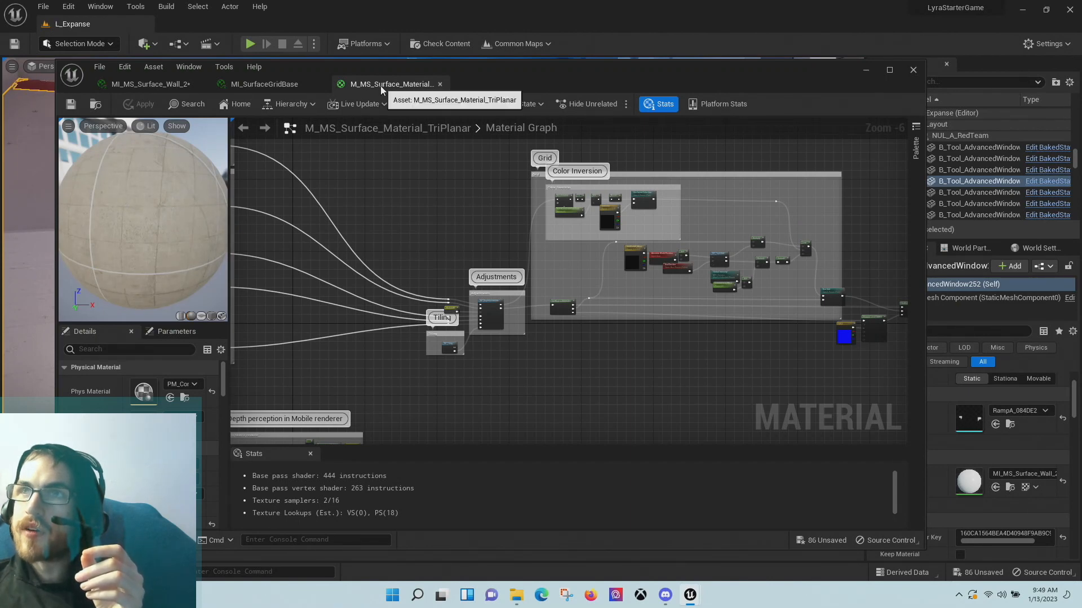
- Examine the Increase Depth perception in Mobile renderer group of the M_MS_Surface_Material_TriPlanar graph
{"action": "scroll", "coordinate": [592, 234], "scroll_direction": "down", "scroll_amount": 5}
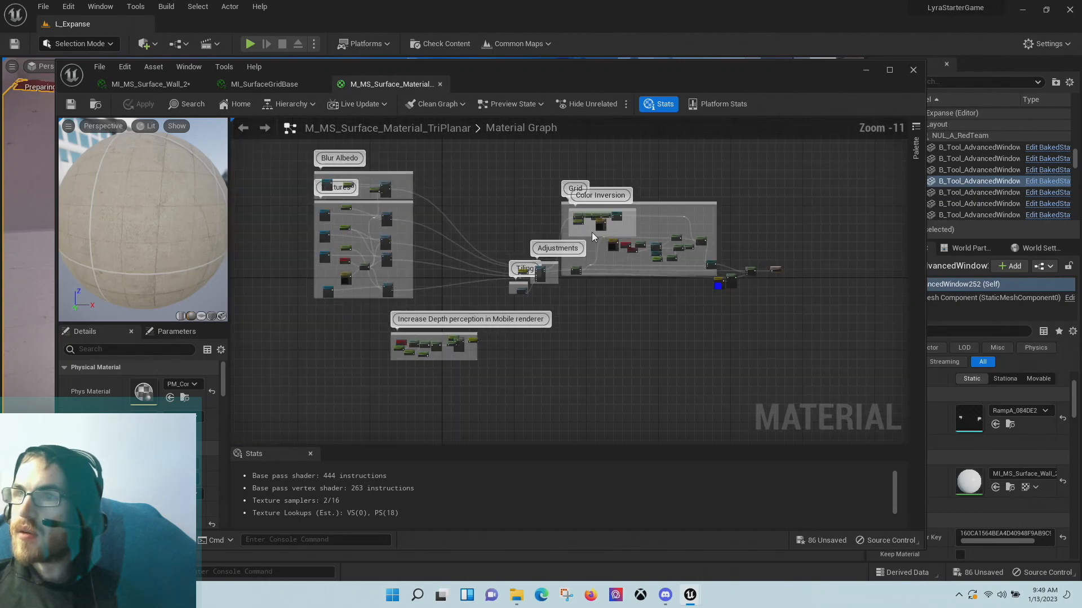
{"action": "right_click_drag", "start_coordinate": [429, 244], "coordinate": [396, 195]}
{"action": "scroll", "coordinate": [500, 265], "scroll_direction": "up", "scroll_amount": 2}
{"action": "scroll", "coordinate": [458, 253], "scroll_direction": "up", "scroll_amount": 3}
{"action": "right_click_drag", "start_coordinate": [430, 261], "coordinate": [549, 196]}
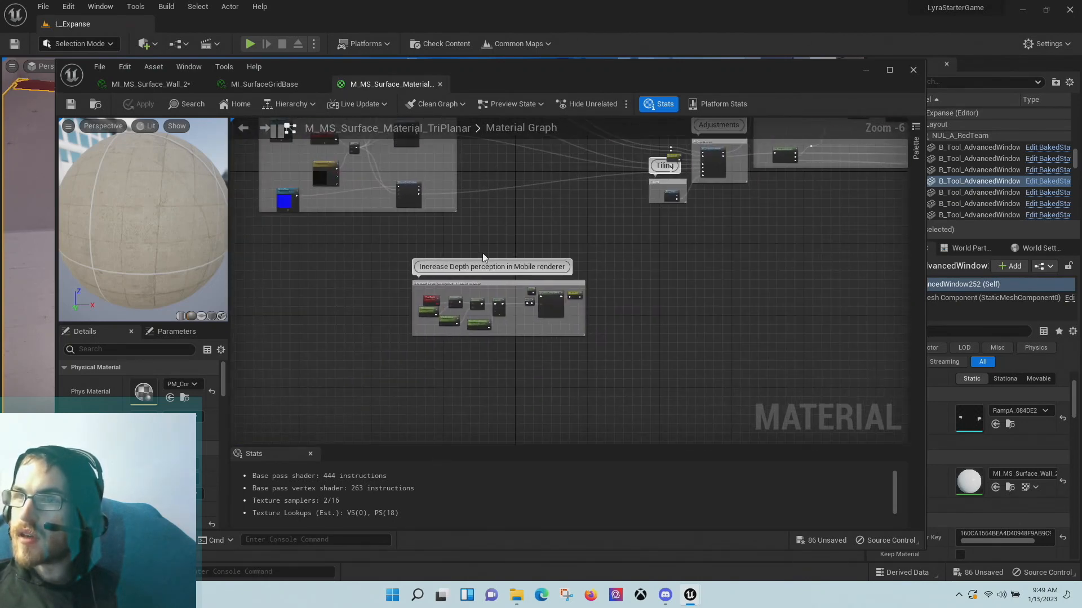
{"action": "scroll", "coordinate": [482, 263], "scroll_direction": "up", "scroll_amount": 3}
{"action": "scroll", "coordinate": [483, 268], "scroll_direction": "down", "scroll_amount": 4}
- Trace the graph back from the output node through SetMaterialAttributes and Use Grid to the MF_TripleGrid nodes
{"action": "right_click_drag", "start_coordinate": [700, 235], "coordinate": [418, 326]}
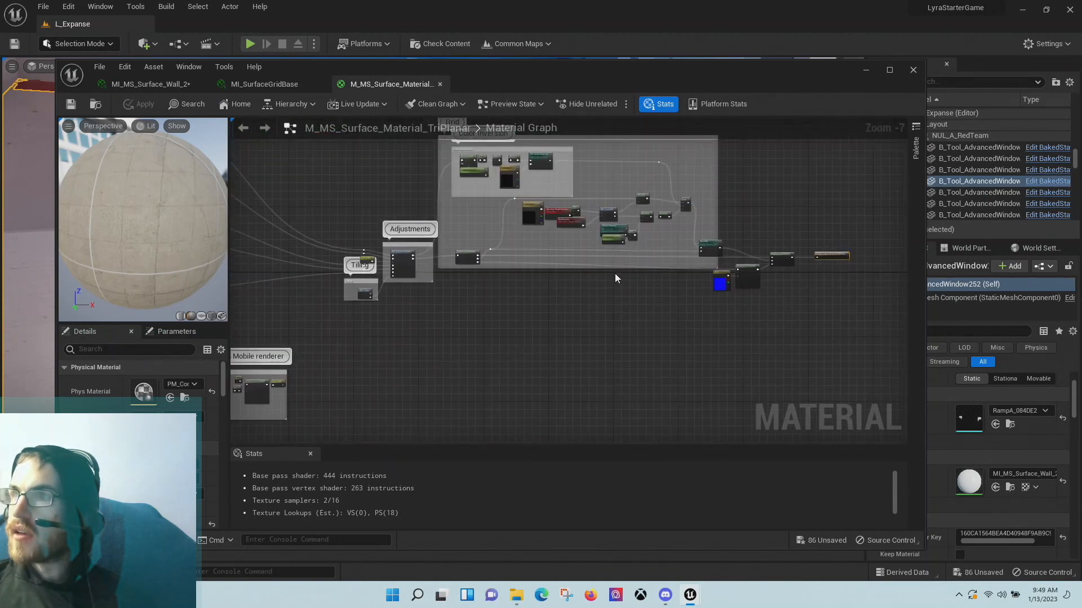
{"action": "right_click_drag", "start_coordinate": [614, 272], "coordinate": [458, 315]}
{"action": "scroll", "coordinate": [762, 277], "scroll_direction": "up", "scroll_amount": 5}
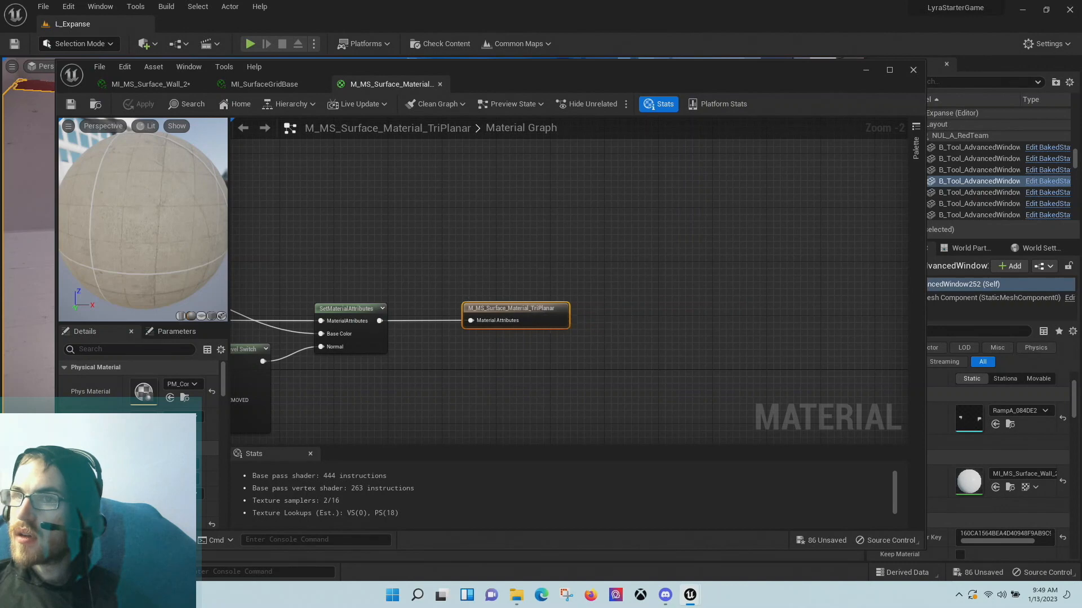
{"action": "right_click_drag", "start_coordinate": [468, 351], "coordinate": [860, 314]}
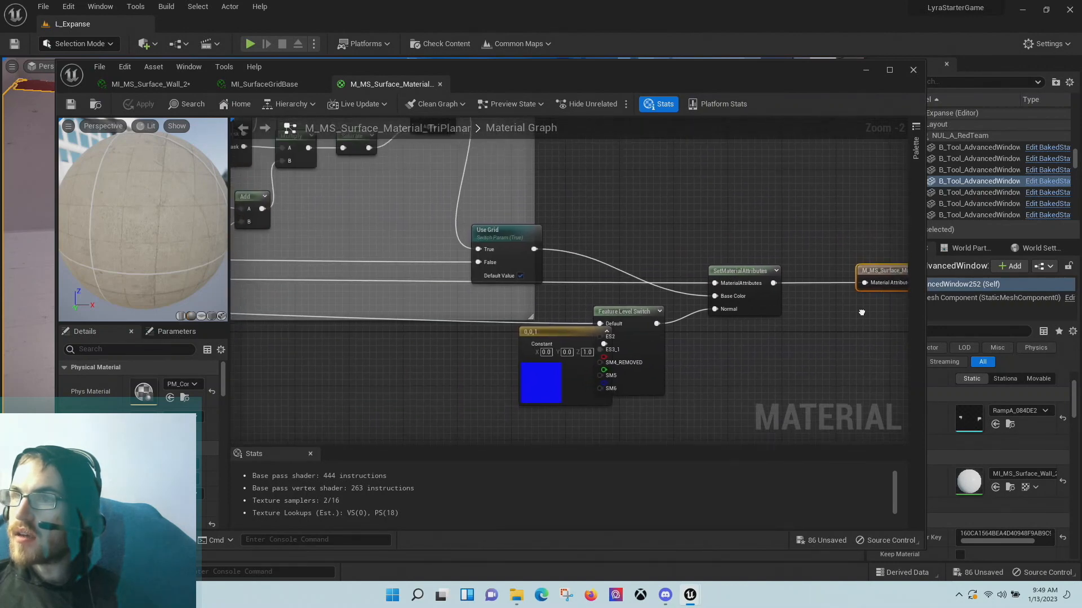
{"action": "right_click_drag", "start_coordinate": [353, 274], "coordinate": [675, 393]}
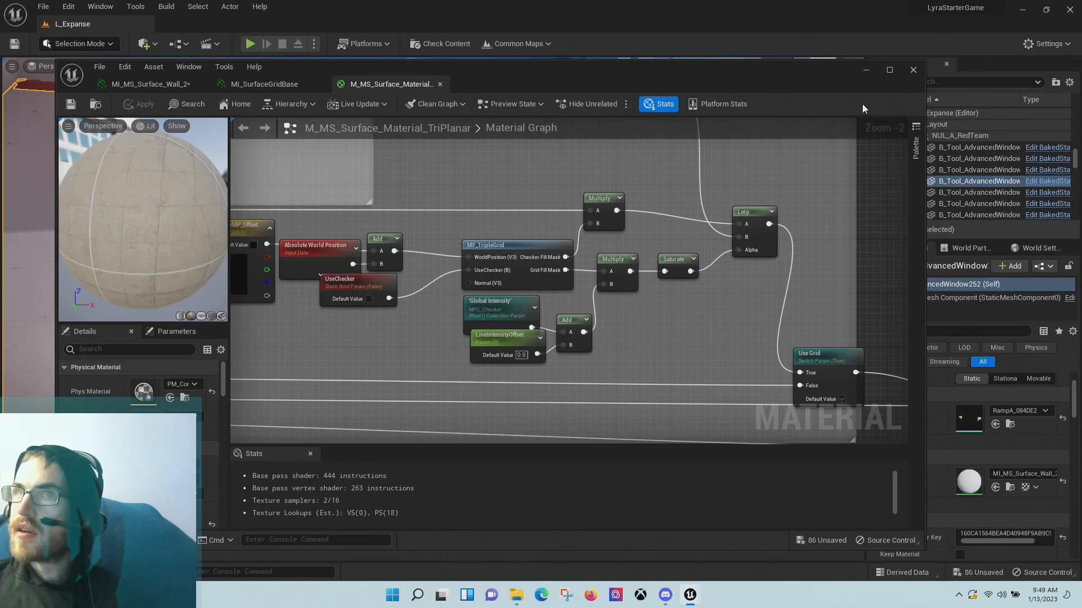
- Close the M_MS_Surface_Material_TriPlanar material and look through the parameter groups of MI_SurfaceGridBase
{"action": "left_click", "coordinate": [440, 84]}
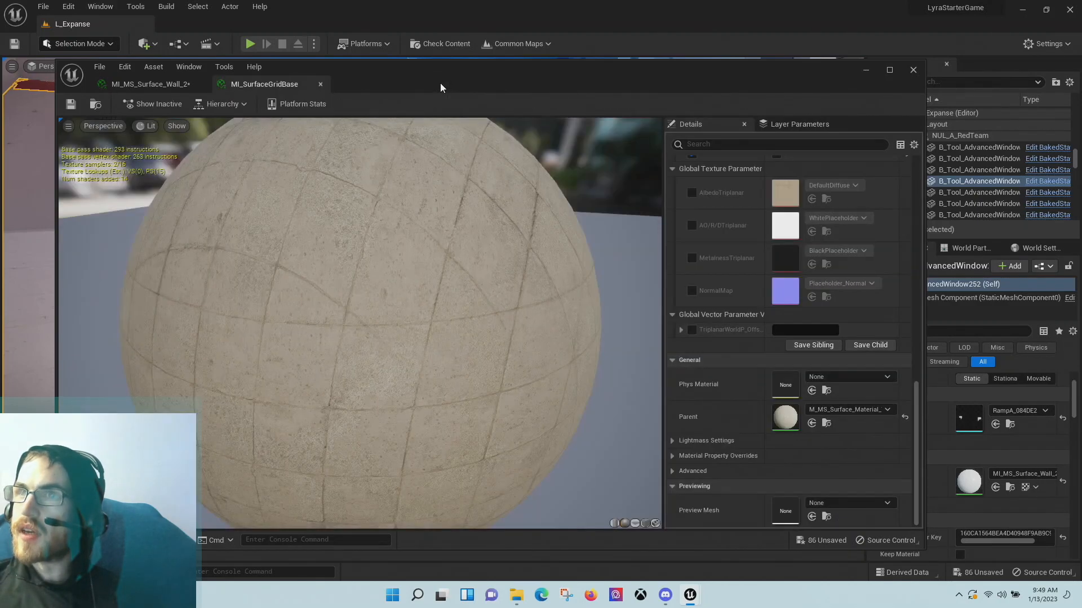
{"action": "scroll", "coordinate": [366, 241], "scroll_direction": "down", "scroll_amount": 4}
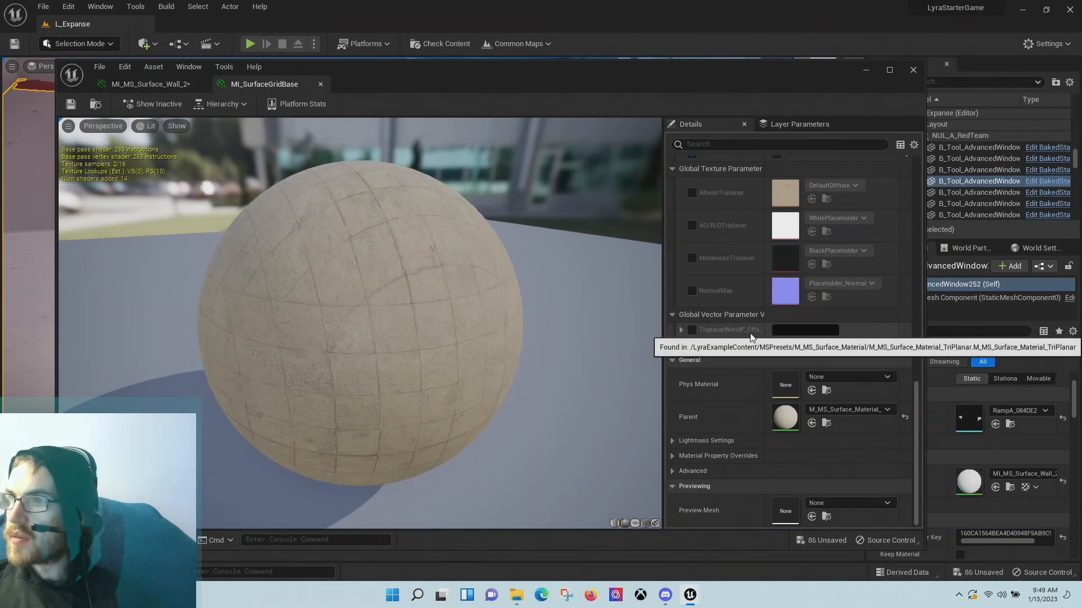
{"action": "scroll", "coordinate": [770, 394], "scroll_direction": "up", "scroll_amount": 1}
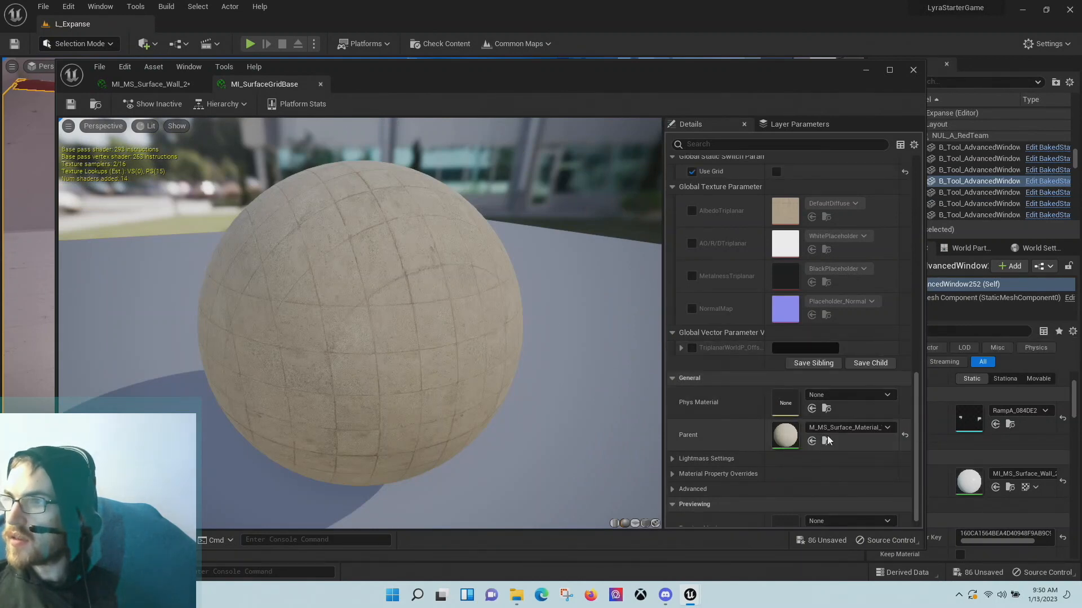
{"action": "scroll", "coordinate": [817, 403], "scroll_direction": "up", "scroll_amount": 6}
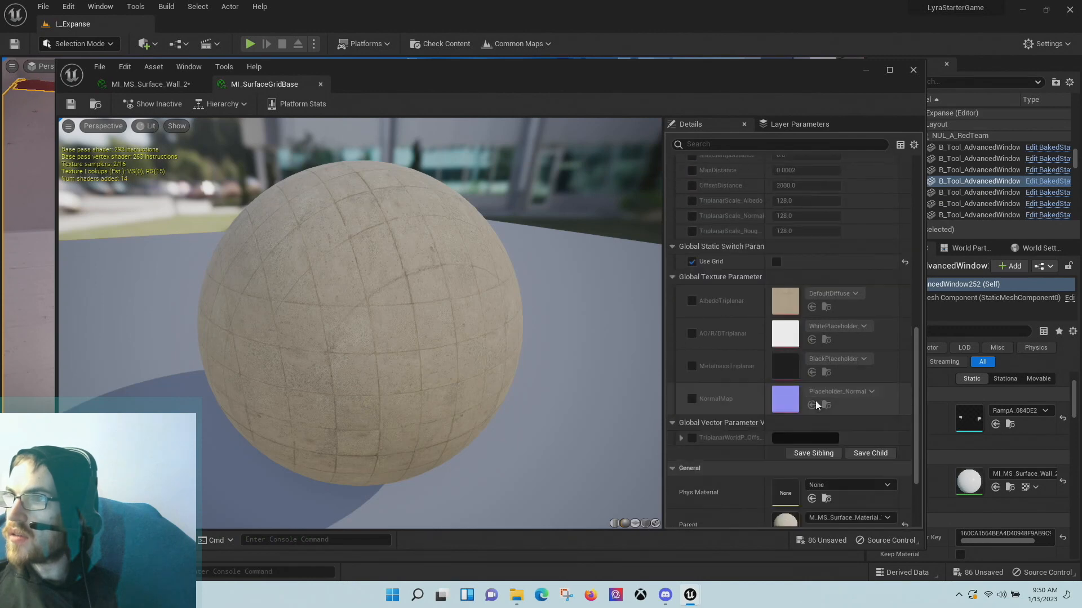
{"action": "scroll", "coordinate": [701, 357], "scroll_direction": "up", "scroll_amount": 9}
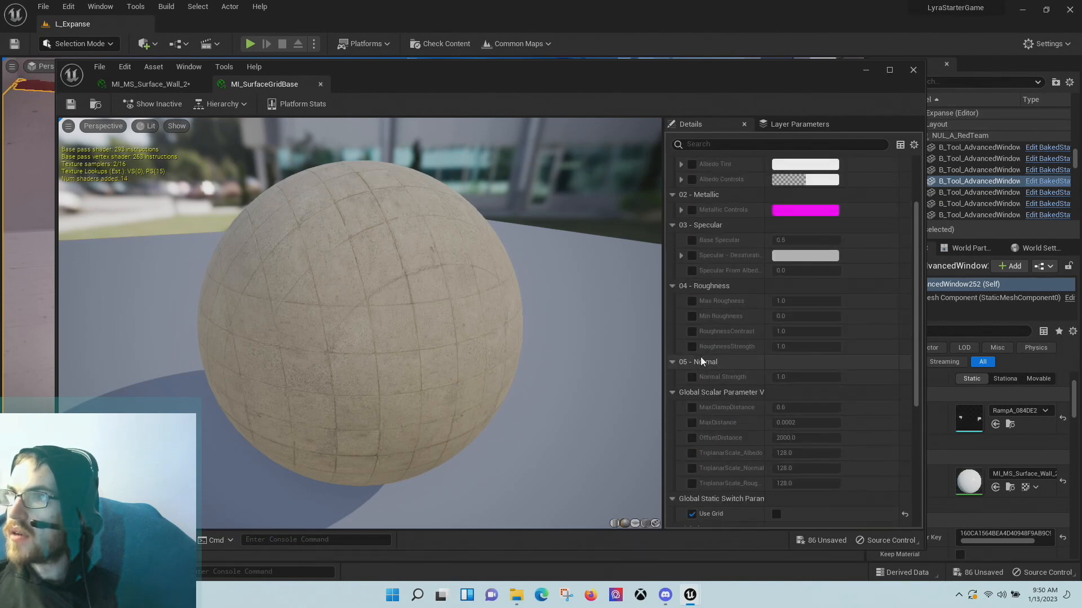
{"action": "scroll", "coordinate": [727, 191], "scroll_direction": "up", "scroll_amount": 1}
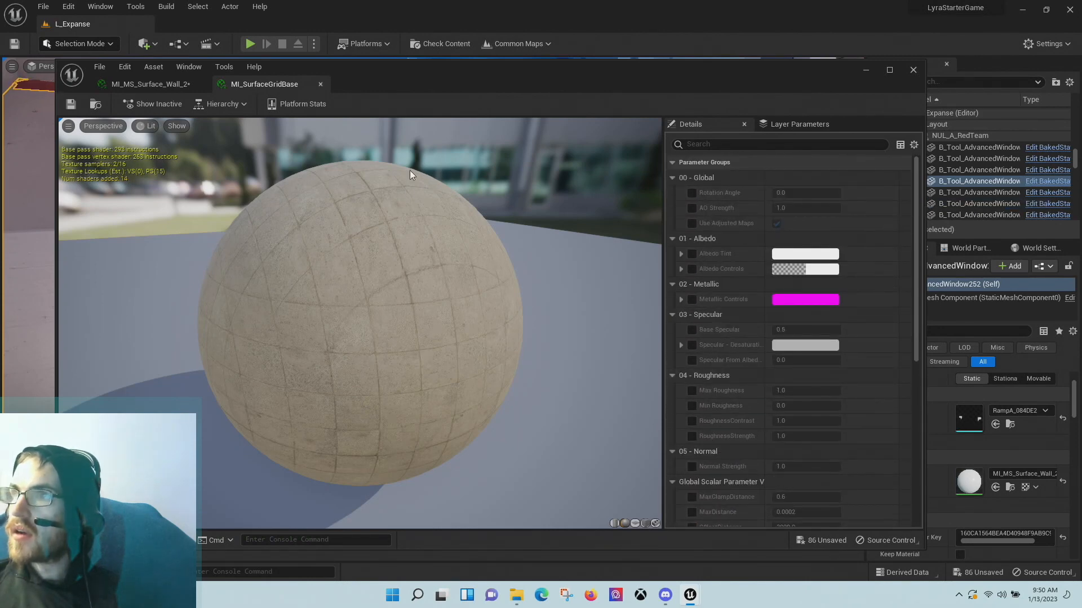
- Close the Details and Layer Parameters views of MI_SurfaceGridBase and reopen the asset from MI_MS_Surface_Wall_2
{"action": "left_click", "coordinate": [781, 127]}
{"action": "left_click", "coordinate": [743, 125]}
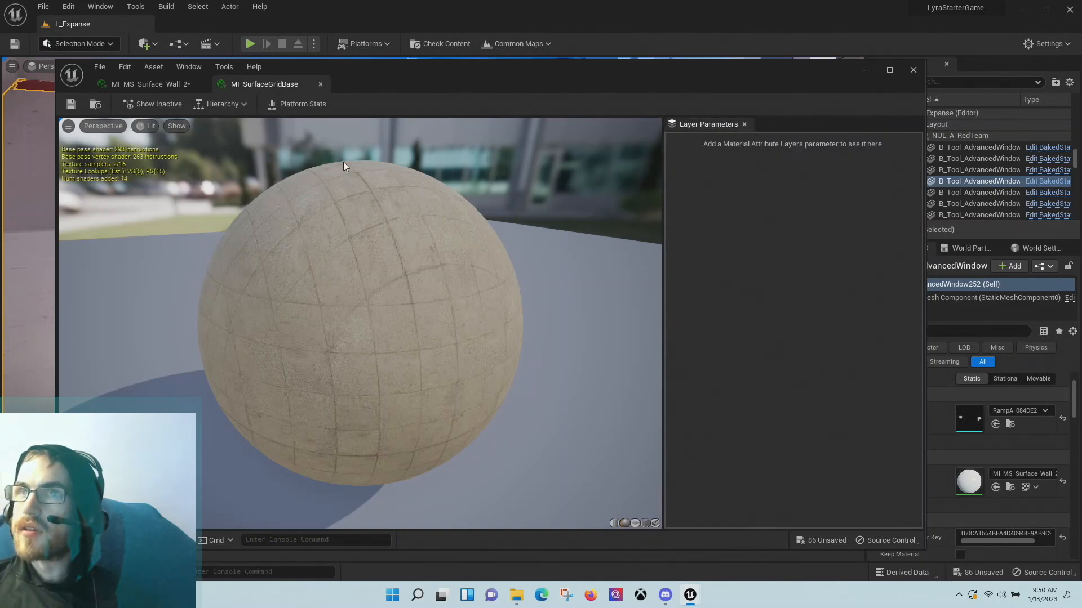
{"action": "left_click", "coordinate": [320, 83]}
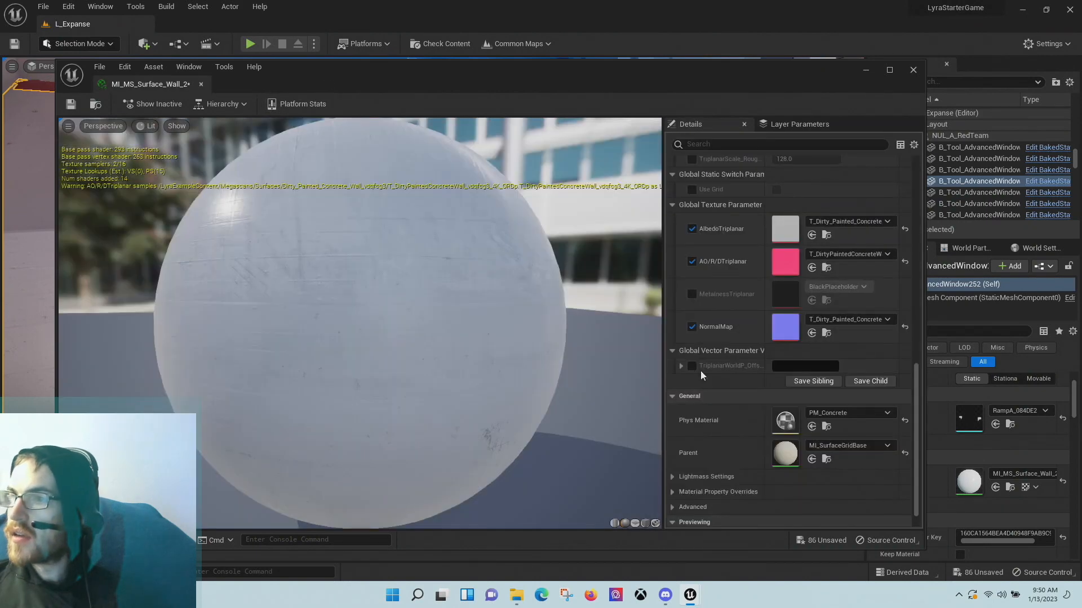
{"action": "double_click", "coordinate": [786, 454]}
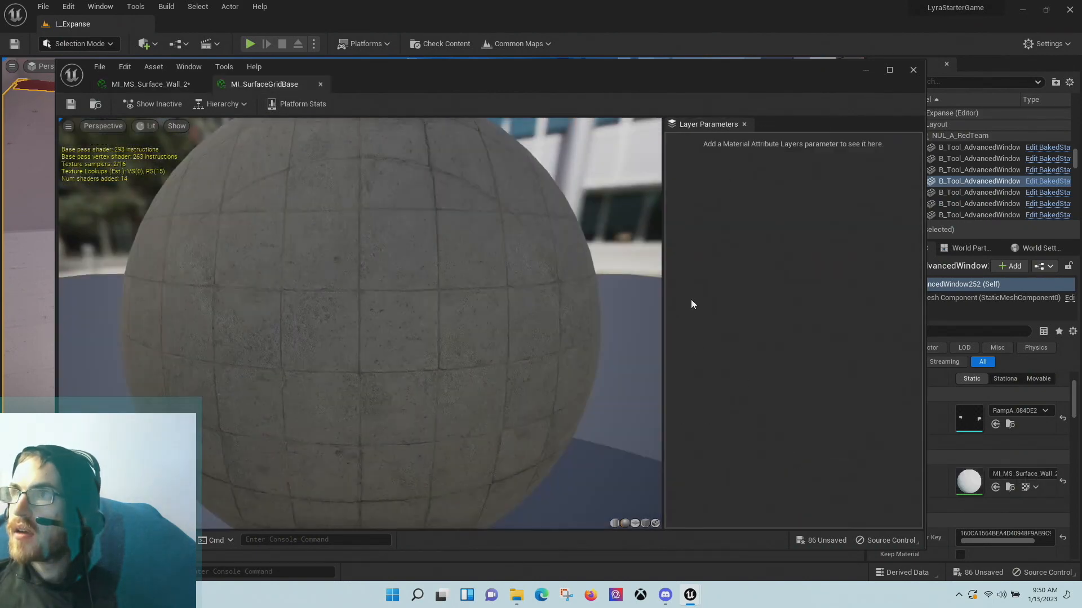
{"action": "left_click", "coordinate": [743, 125]}
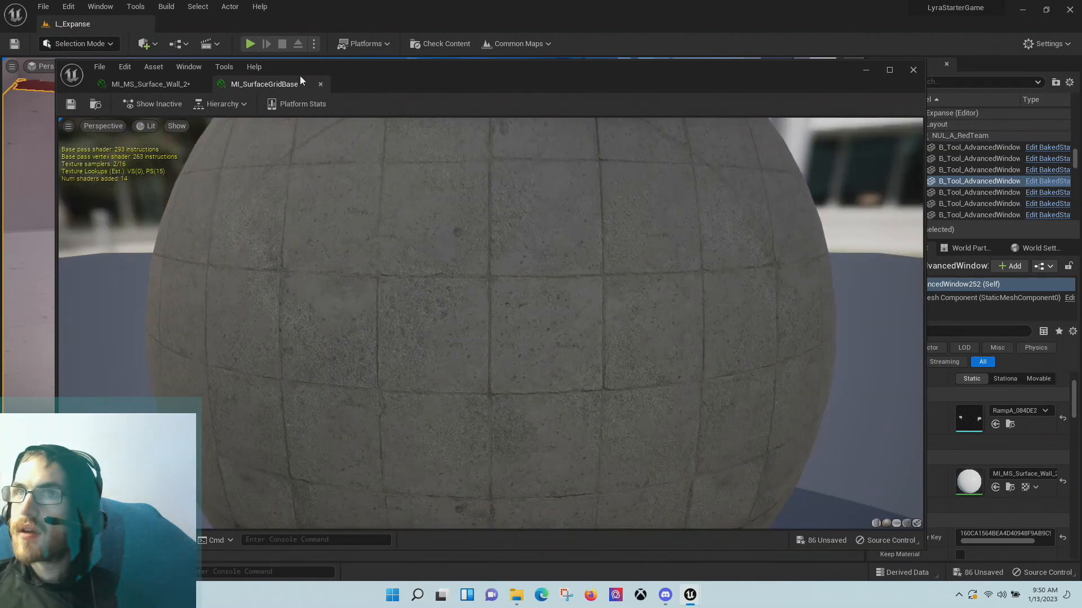
{"action": "left_click", "coordinate": [320, 84]}
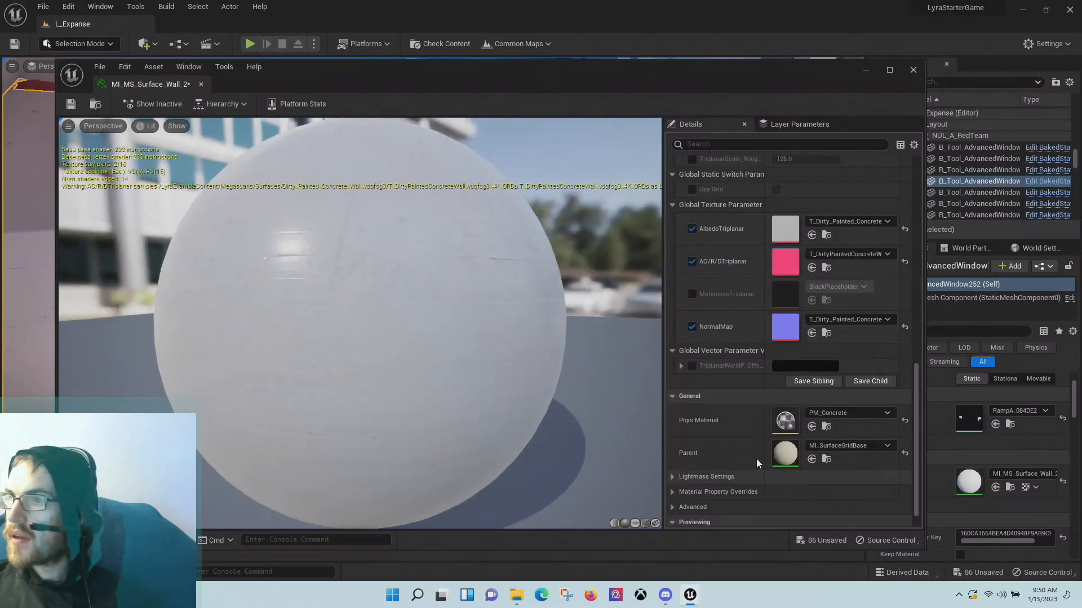
{"action": "double_click", "coordinate": [788, 452]}
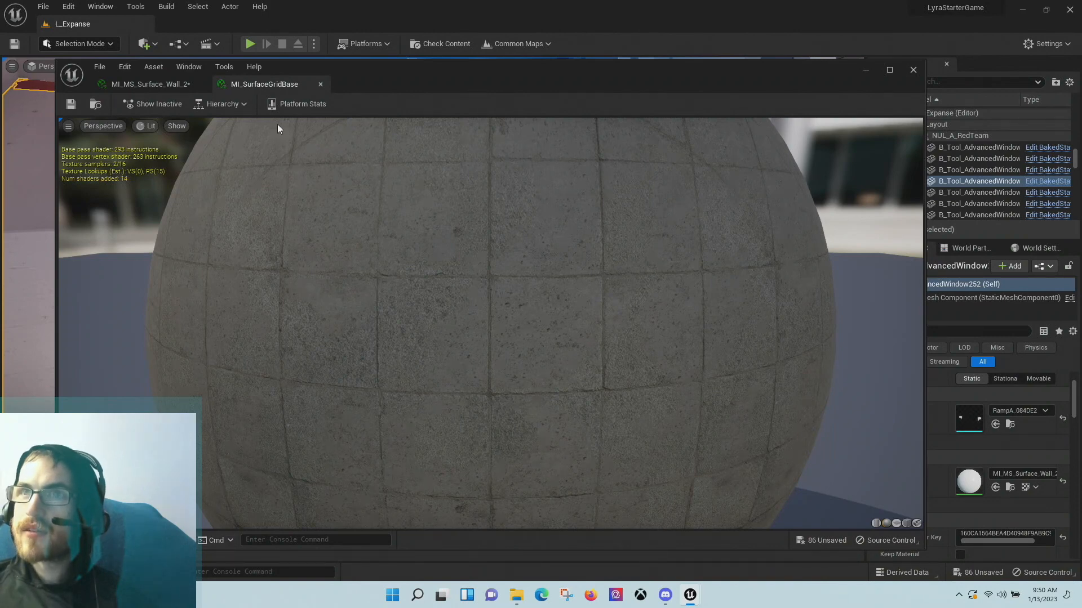
- Restore the Details and Layer Parameters views in the MI_SurfaceGridBase editor and show its details
{"action": "left_click", "coordinate": [239, 106]}
{"action": "left_click", "coordinate": [231, 103]}
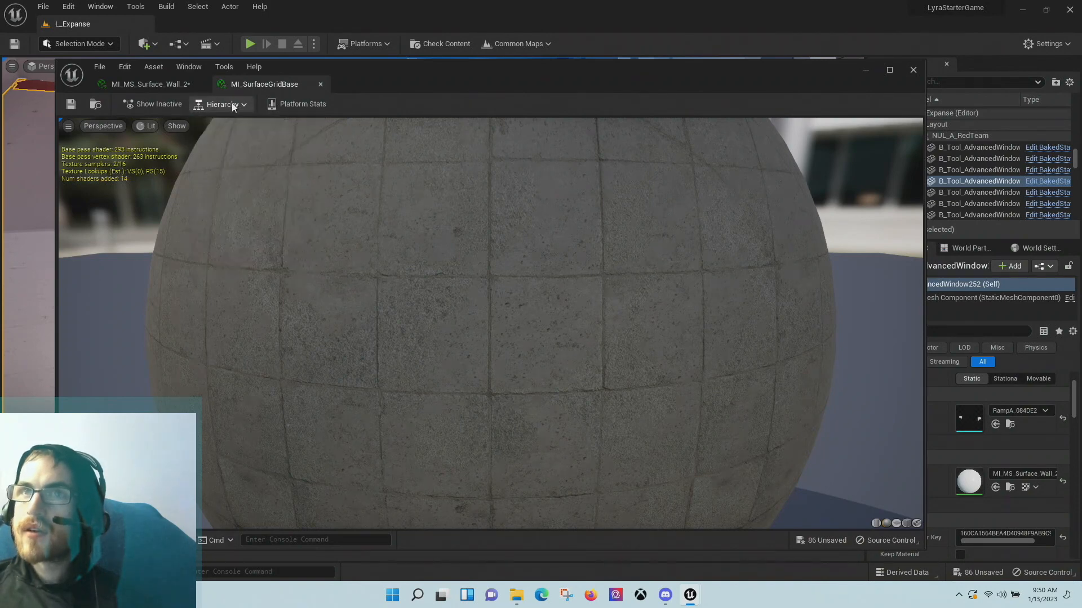
{"action": "left_click", "coordinate": [188, 67]}
{"action": "left_click", "coordinate": [204, 108]}
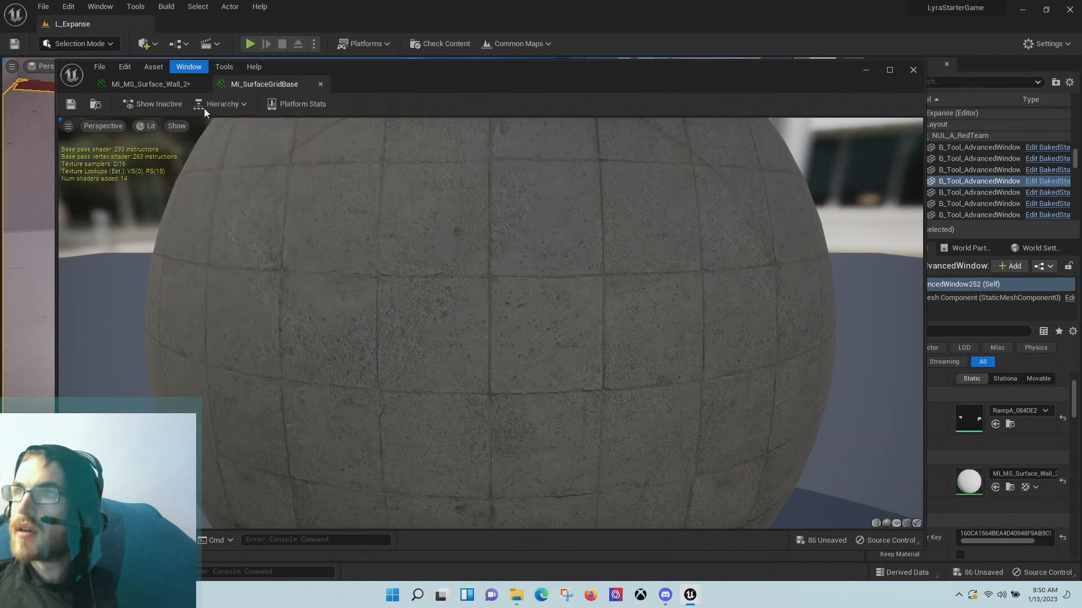
{"action": "left_click", "coordinate": [179, 68]}
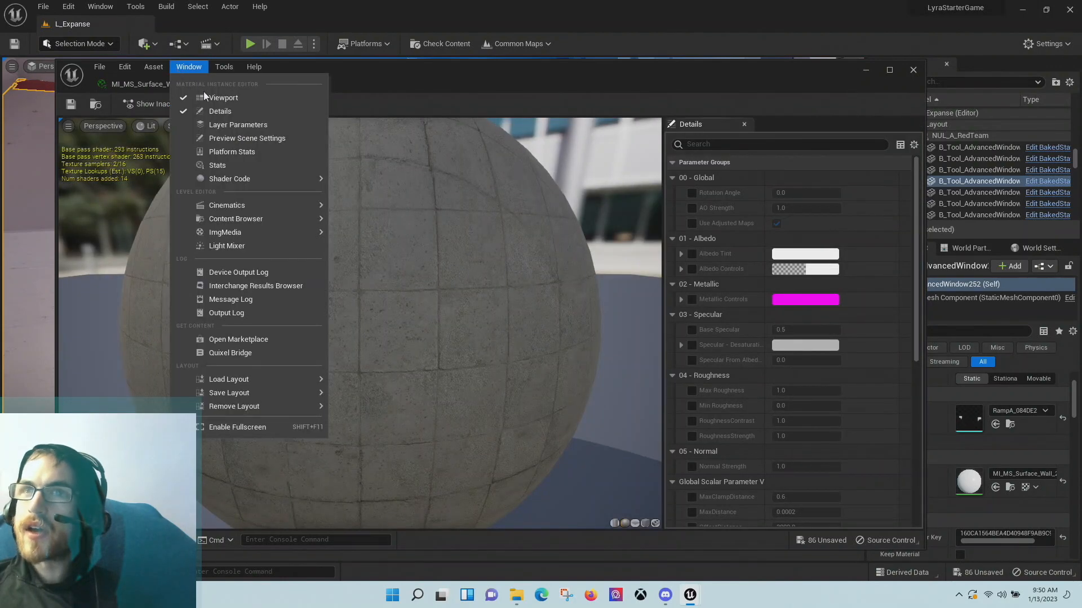
{"action": "left_click", "coordinate": [217, 124]}
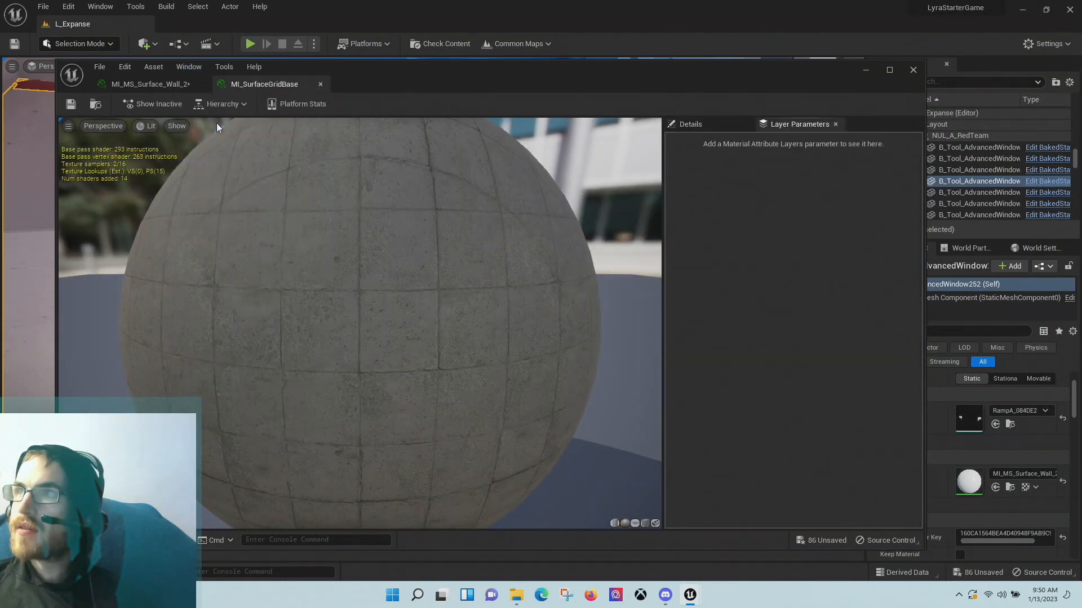
{"action": "left_click", "coordinate": [703, 124]}
- View the MI_SurfaceGridBase surface on the preview sphere from several angles and a greater distance
{"action": "right_click_drag", "start_coordinate": [499, 198], "coordinate": [499, 135]}
{"action": "right_click_drag", "start_coordinate": [379, 276], "coordinate": [379, 332]}
{"action": "left_click_drag", "start_coordinate": [379, 276], "coordinate": [524, 242]}
{"action": "left_click_drag", "start_coordinate": [410, 332], "coordinate": [343, 354]}
{"action": "mouse_move", "coordinate": [410, 334]}
{"action": "left_mouse_down"}
{"action": "mouse_move", "coordinate": [462, 332]}
{"action": "mouse_move", "coordinate": [383, 338]}
{"action": "mouse_move", "coordinate": [410, 335]}
{"action": "left_mouse_up"}
- Switch the parent of MI_SurfaceGridBase to M_MetalChroma_LaunchPad and back to M_MS_Surface_Material_TriPlanar
{"action": "scroll", "coordinate": [712, 299], "scroll_direction": "down", "scroll_amount": 10}
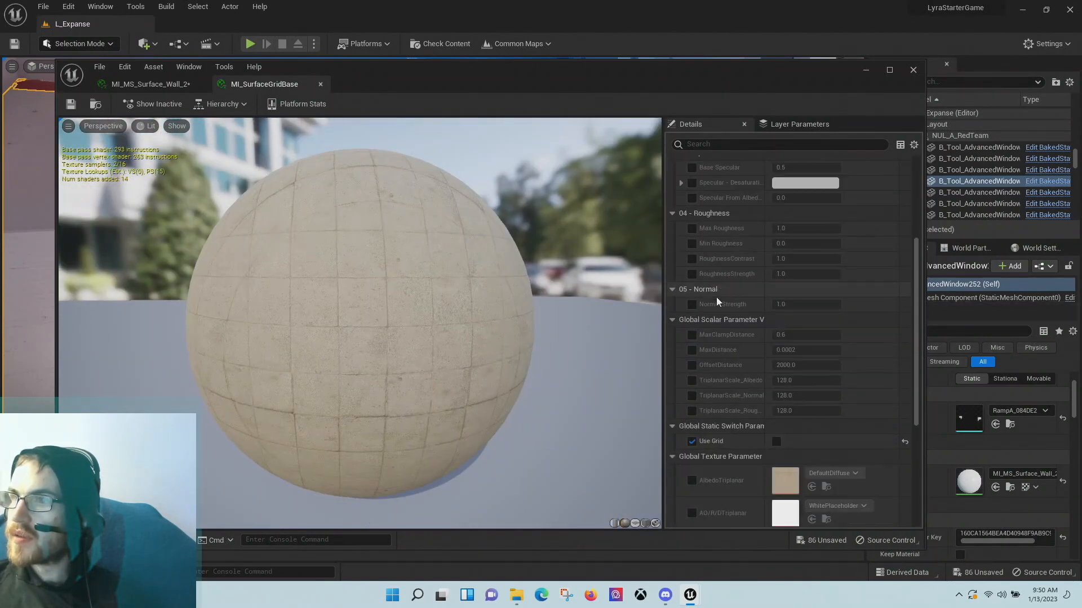
{"action": "scroll", "coordinate": [708, 306], "scroll_direction": "down", "scroll_amount": 3}
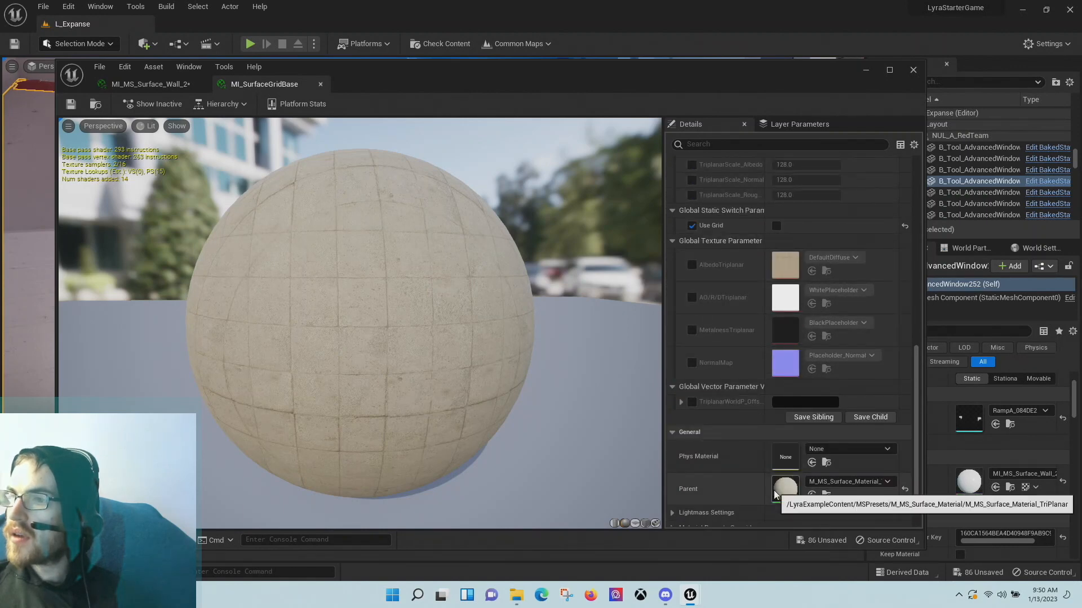
{"action": "left_click", "coordinate": [835, 486]}
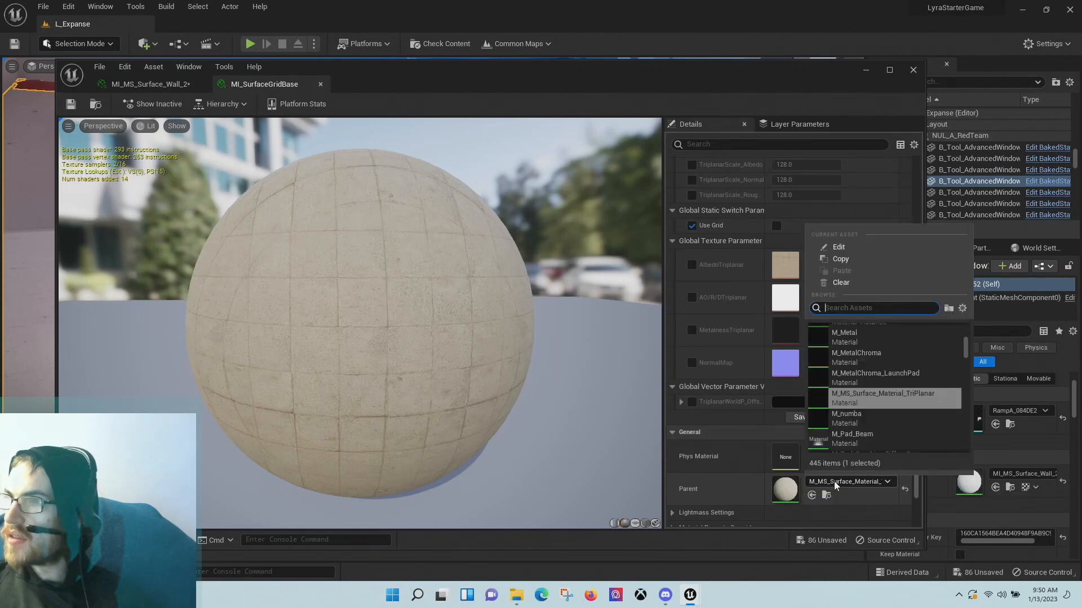
{"action": "left_click", "coordinate": [844, 376]}
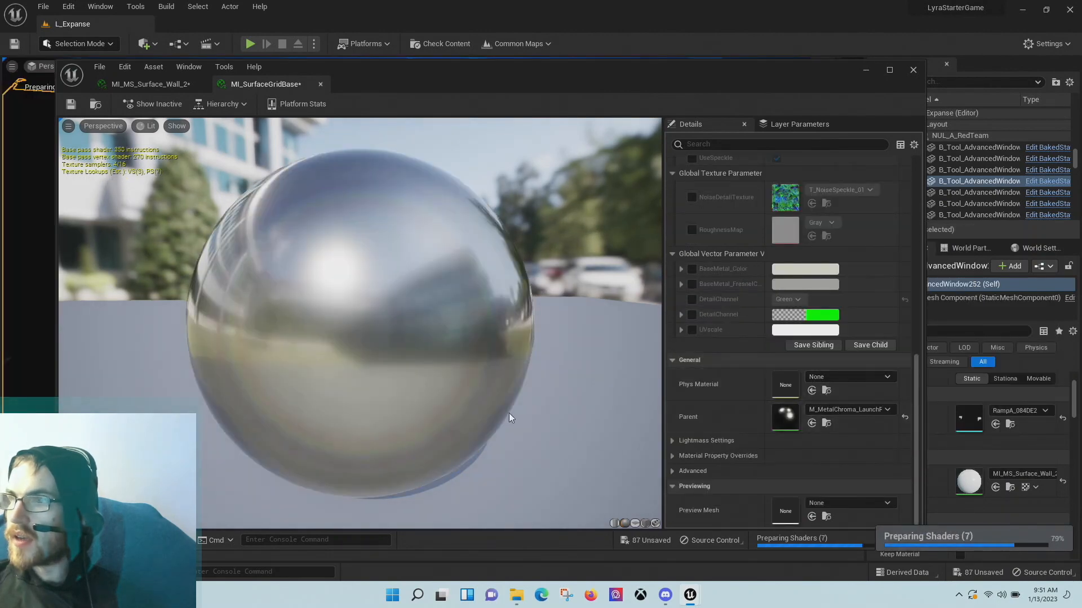
{"action": "left_click", "coordinate": [860, 413]}
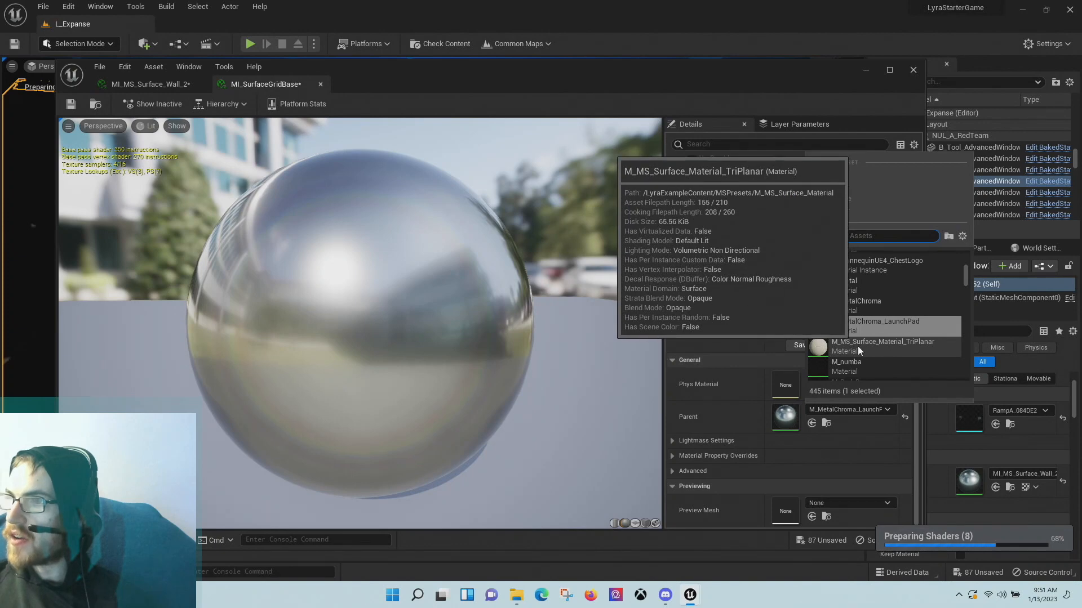
{"action": "left_click", "coordinate": [857, 346]}
{"action": "left_click_drag", "start_coordinate": [388, 332], "coordinate": [371, 338]}
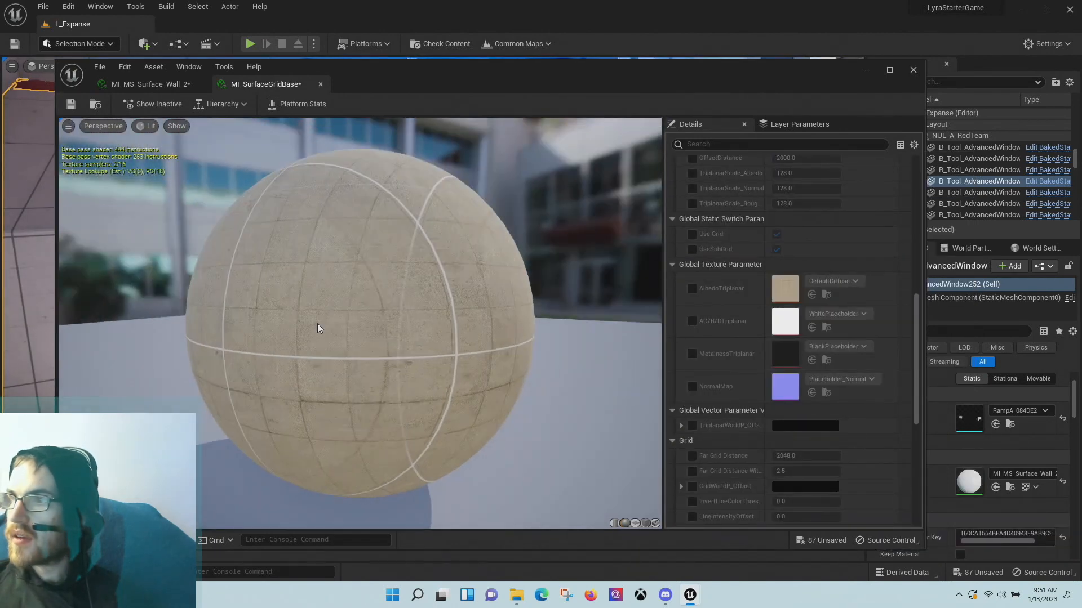
- Look through the texture and Grid parameters of MI_SurfaceGridBase and inspect the grid lines on the preview sphere
{"action": "scroll", "coordinate": [793, 395], "scroll_direction": "down", "scroll_amount": 3}
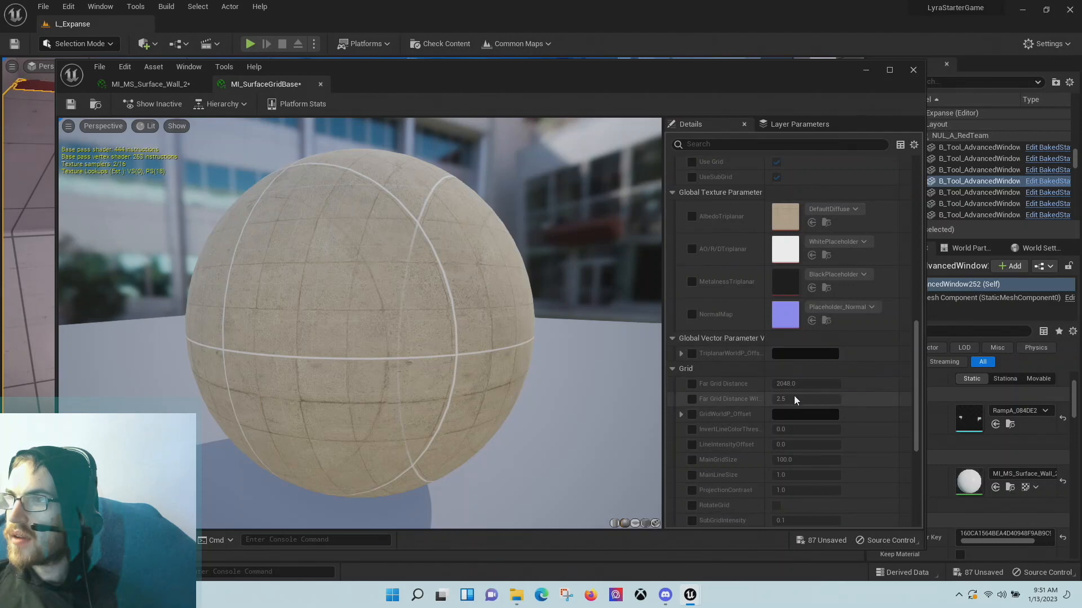
{"action": "scroll", "coordinate": [793, 395], "scroll_direction": "up", "scroll_amount": 1}
{"action": "scroll", "coordinate": [793, 396], "scroll_direction": "down", "scroll_amount": 5}
{"action": "scroll", "coordinate": [793, 395], "scroll_direction": "down", "scroll_amount": 1}
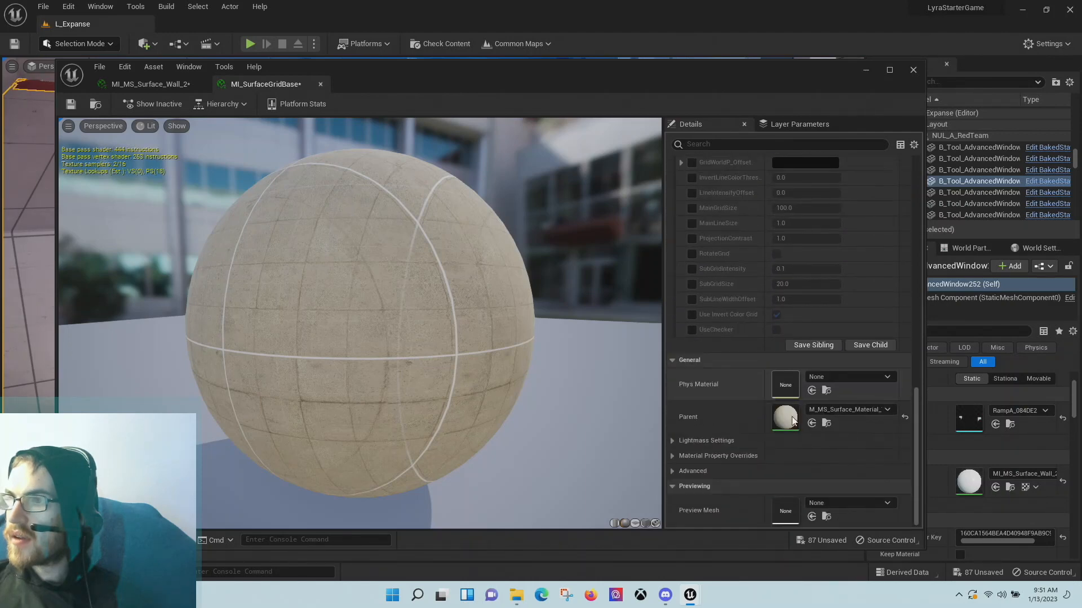
{"action": "left_click_drag", "start_coordinate": [478, 377], "coordinate": [298, 306]}
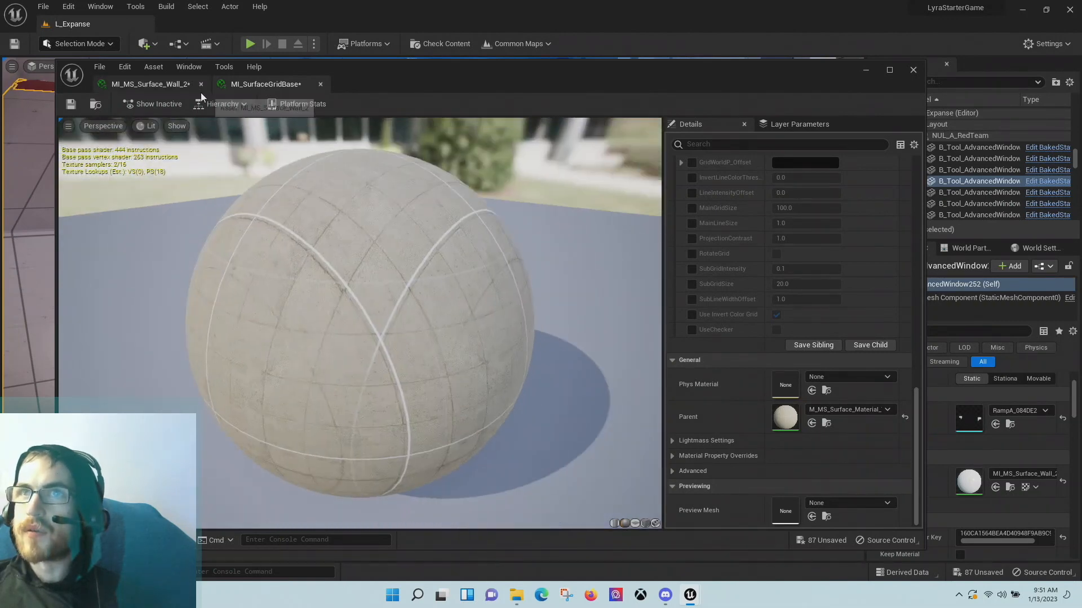
- Return to MI_MS_Surface_Wall_2 and inspect the grid lines on its preview sphere from several angles
{"action": "left_click", "coordinate": [168, 89]}
{"action": "left_click_drag", "start_coordinate": [352, 245], "coordinate": [620, 217]}
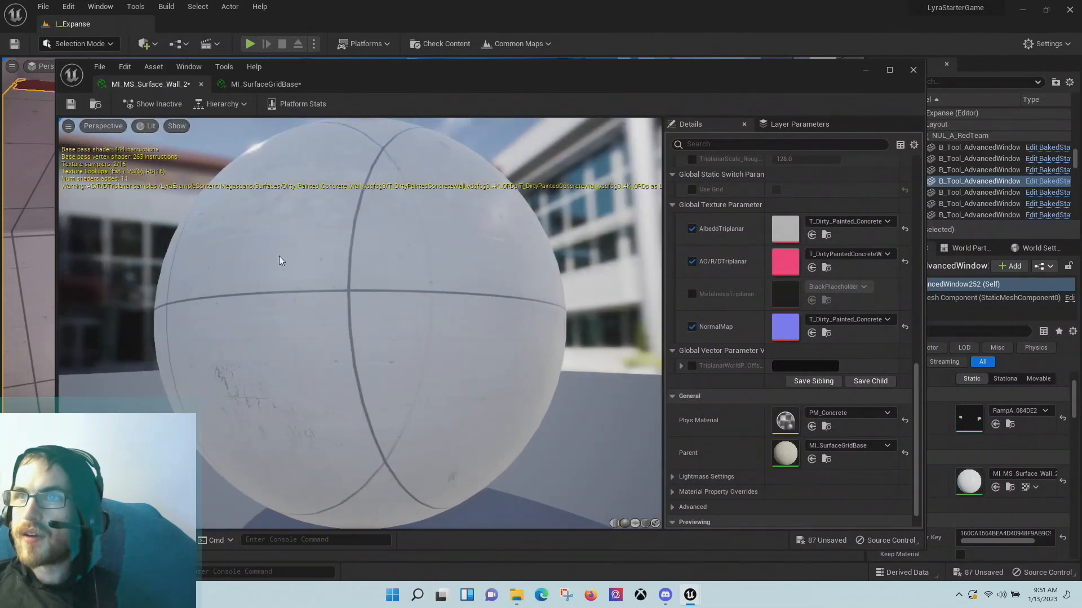
{"action": "left_click_drag", "start_coordinate": [282, 261], "coordinate": [329, 6]}
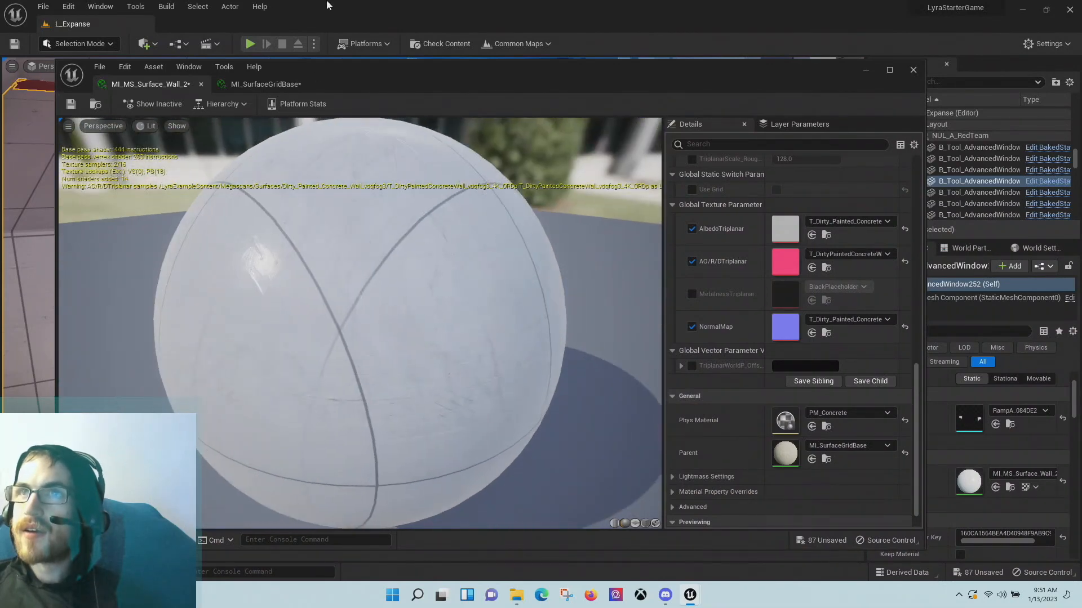
- Move the material editor out of the way and inspect the grid lines on the concrete wall up close in the level
{"action": "left_click_drag", "start_coordinate": [324, 68], "coordinate": [493, 295]}
{"action": "right_click_drag", "start_coordinate": [442, 220], "coordinate": [445, 241]}
{"action": "key", "text": "w"}
{"action": "key", "text": "s"}
{"action": "right_click_drag", "start_coordinate": [752, 238], "coordinate": [779, 237]}
{"action": "key", "text": "w"}
{"action": "left_click_drag", "start_coordinate": [821, 293], "coordinate": [747, 287]}
{"action": "left_click", "coordinate": [770, 286]}
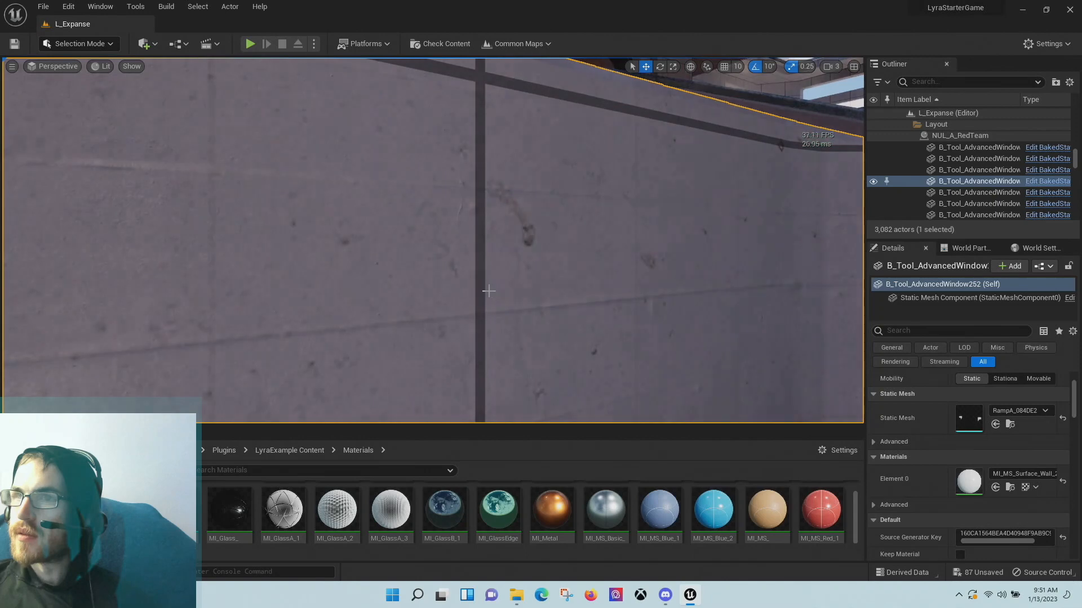
- Fly through the level and examine the grid lines on the walls and on the white pillar from varying distances
{"action": "right_click_drag", "start_coordinate": [485, 292], "coordinate": [446, 194]}
{"action": "key", "text": "s"}
{"action": "key", "text": "w"}
{"action": "key", "text": "s"}
{"action": "key", "text": "s"}
{"action": "key", "text": "w"}
{"action": "key", "text": "w"}
{"action": "key", "text": "w"}
{"action": "key", "text": "w"}
{"action": "key", "text": "w"}
{"action": "key", "text": "w"}
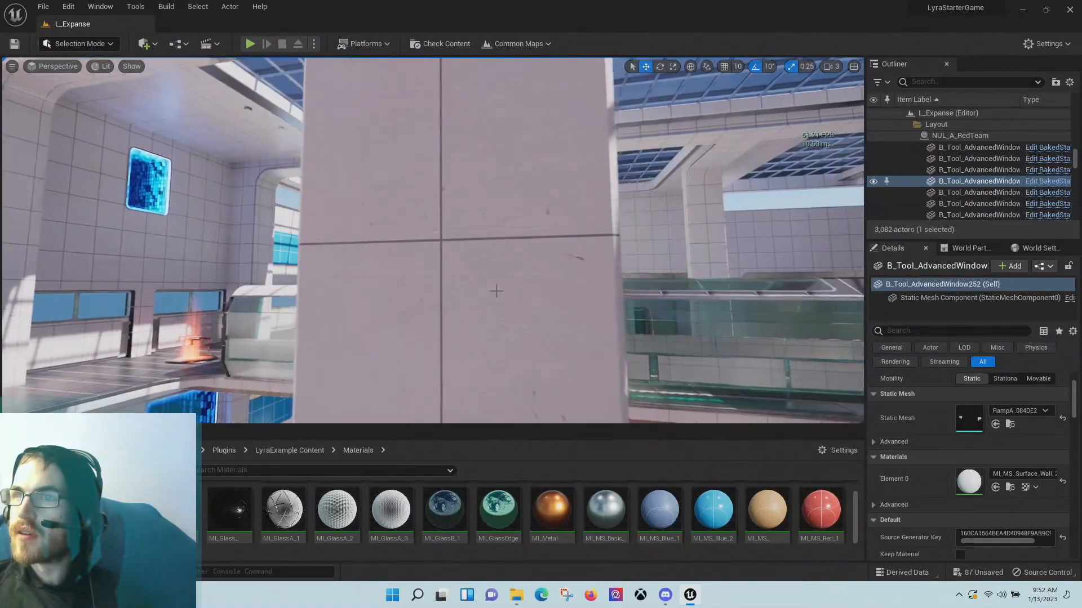
- Select the pillar, open its MI_MS_Surface_Wall_2 material and look through its parameters down to the parent setting
{"action": "left_click", "coordinate": [496, 292]}
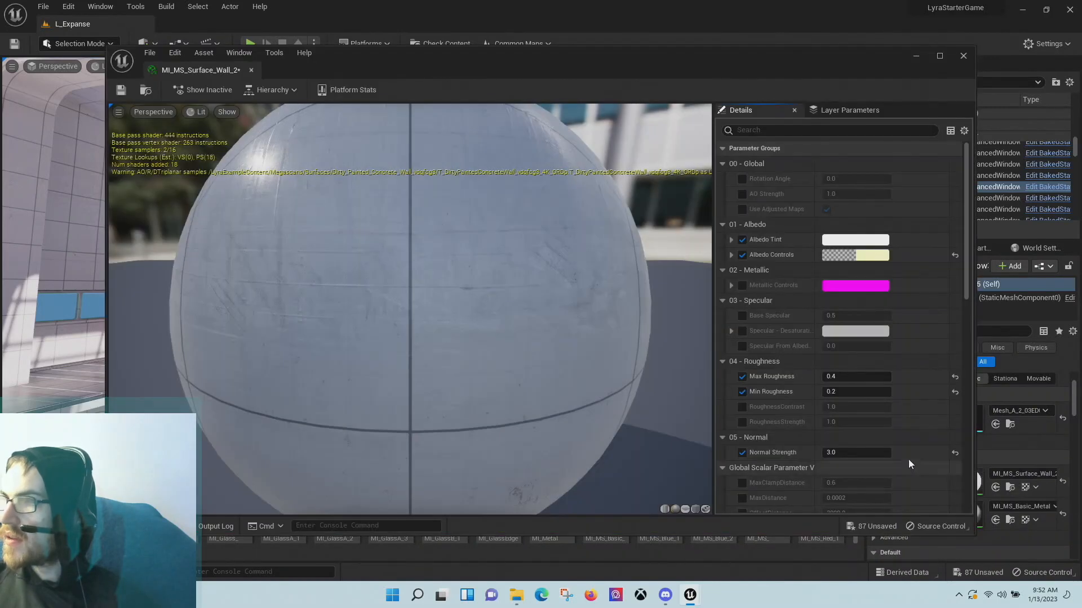
{"action": "left_click_drag", "start_coordinate": [498, 261], "coordinate": [495, 163]}
{"action": "scroll", "coordinate": [770, 356], "scroll_direction": "down", "scroll_amount": 5}
{"action": "scroll", "coordinate": [770, 358], "scroll_direction": "down", "scroll_amount": 7}
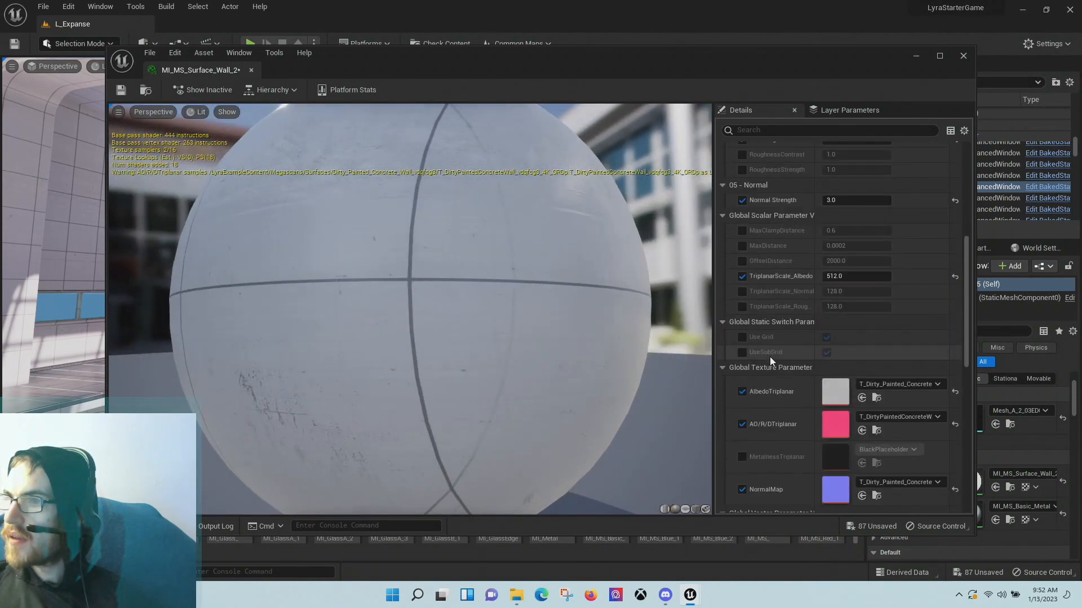
{"action": "scroll", "coordinate": [769, 356], "scroll_direction": "down", "scroll_amount": 8}
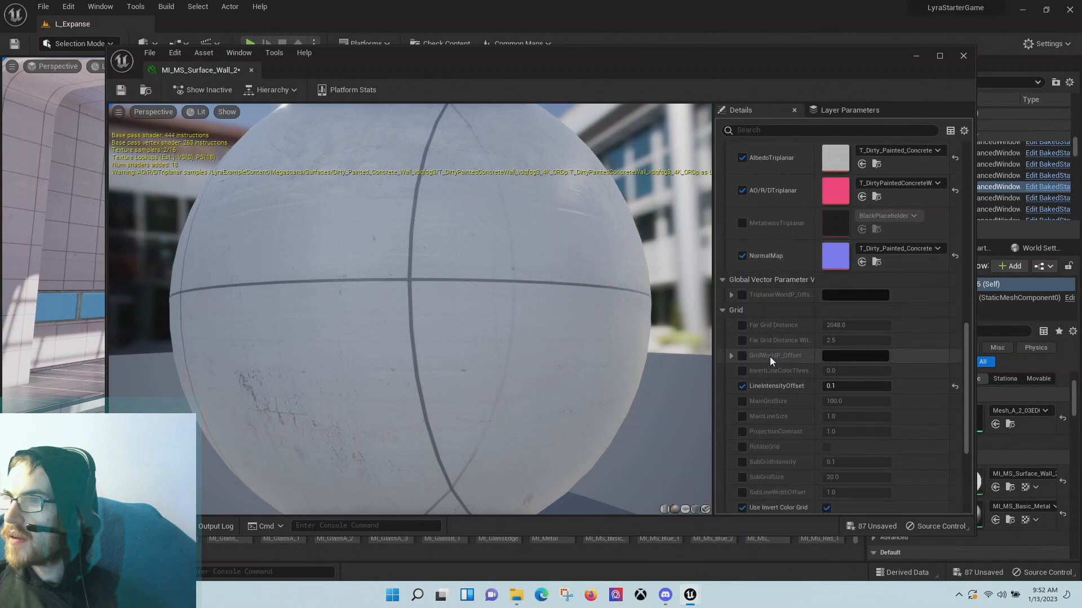
{"action": "scroll", "coordinate": [770, 356], "scroll_direction": "down", "scroll_amount": 1}
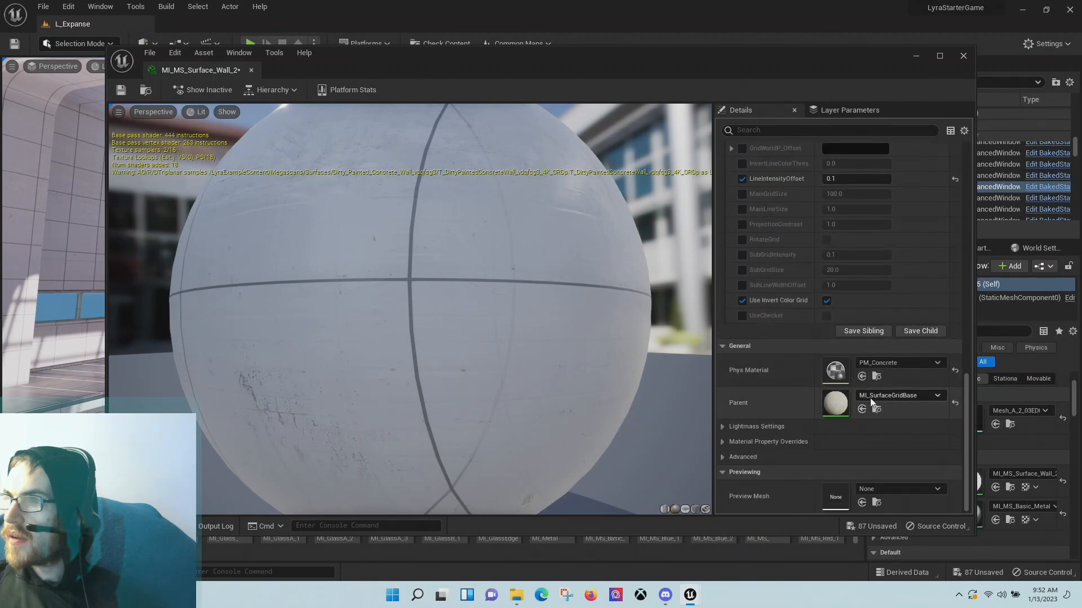
- Open the parent MI_SurfaceGridBase and look through its scalar, static switch and texture parameters
{"action": "double_click", "coordinate": [833, 402]}
{"action": "mouse_move", "coordinate": [428, 354]}
{"action": "left_mouse_down"}
{"action": "mouse_move", "coordinate": [550, 364]}
{"action": "mouse_move", "coordinate": [366, 337]}
{"action": "mouse_move", "coordinate": [441, 343]}
{"action": "left_mouse_up"}
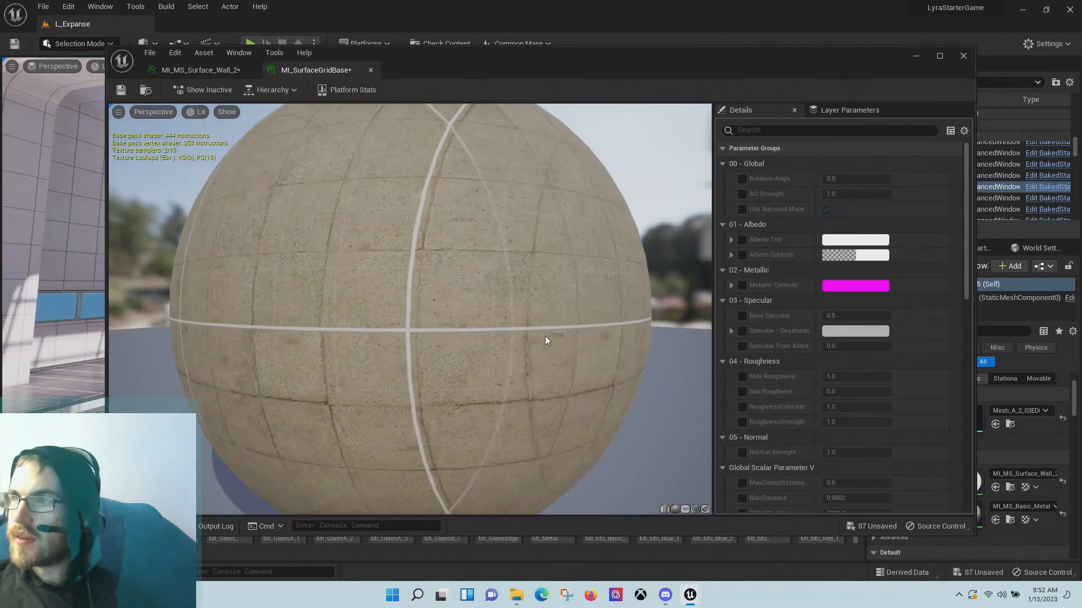
{"action": "scroll", "coordinate": [790, 348], "scroll_direction": "down", "scroll_amount": 3}
{"action": "scroll", "coordinate": [790, 349], "scroll_direction": "down", "scroll_amount": 1}
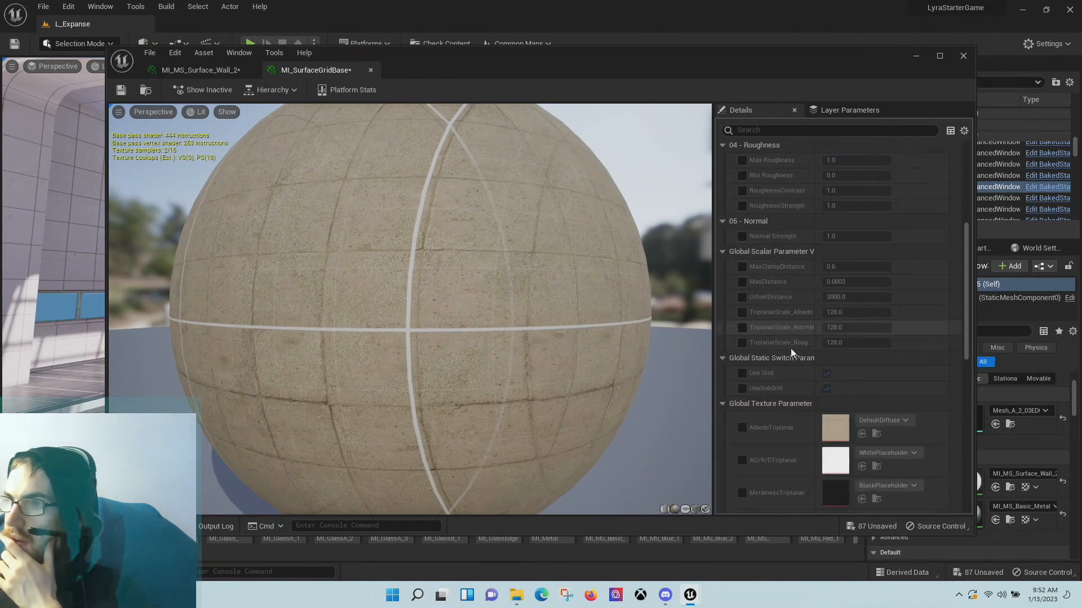
{"action": "scroll", "coordinate": [790, 349], "scroll_direction": "down", "scroll_amount": 1}
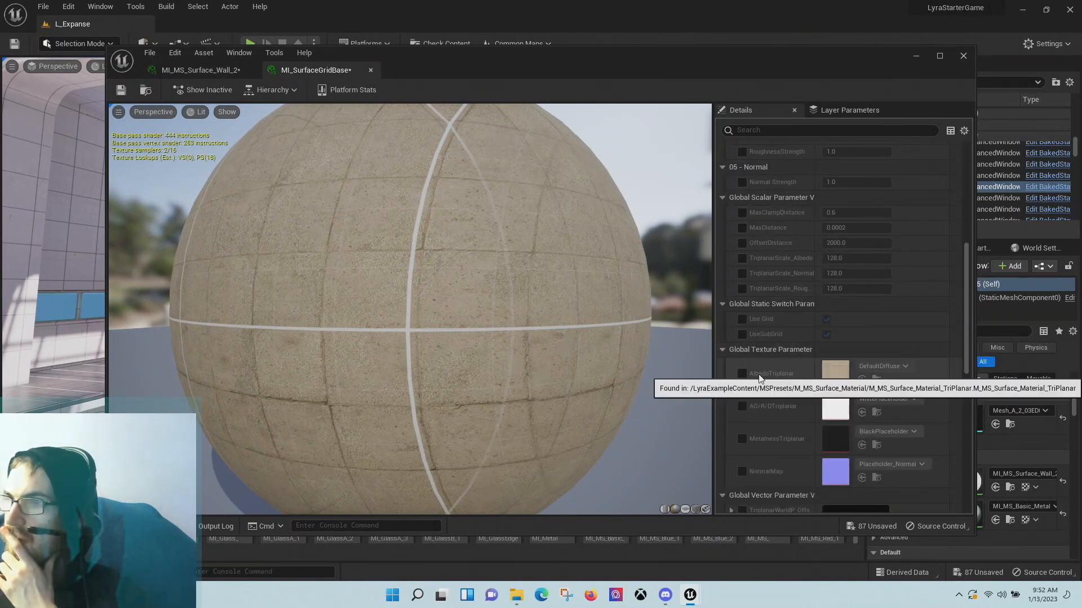
{"action": "scroll", "coordinate": [759, 375], "scroll_direction": "down", "scroll_amount": 2}
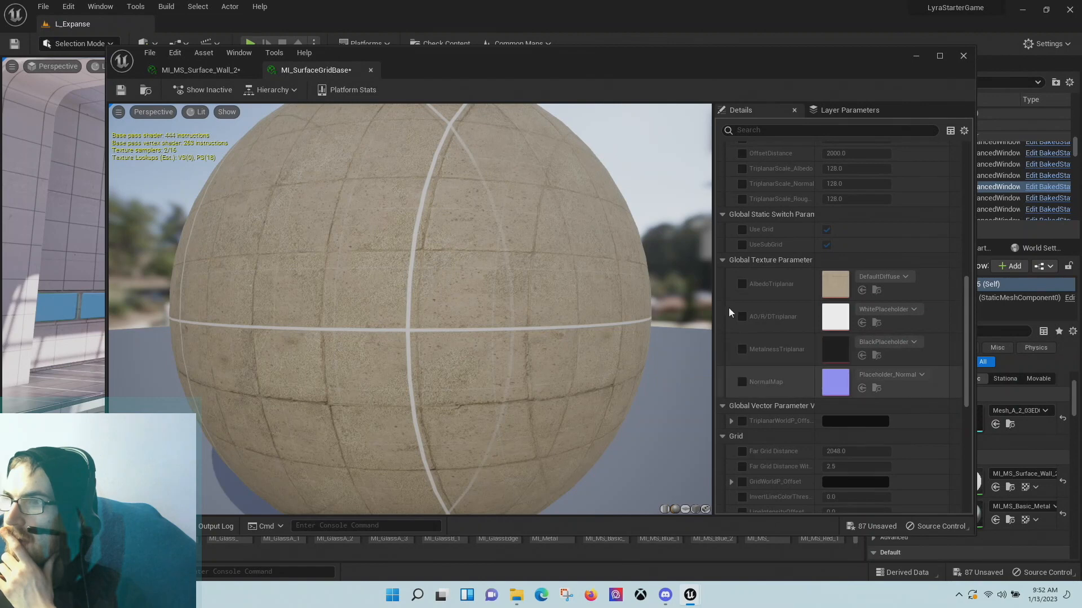
- Switch the AlbedoTriplanar, AO/R/DTriplanar, MetalnessTriplanar and NormalMap overrides of MI_SurfaceGridBase on and back off one by one
{"action": "left_click", "coordinate": [740, 285]}
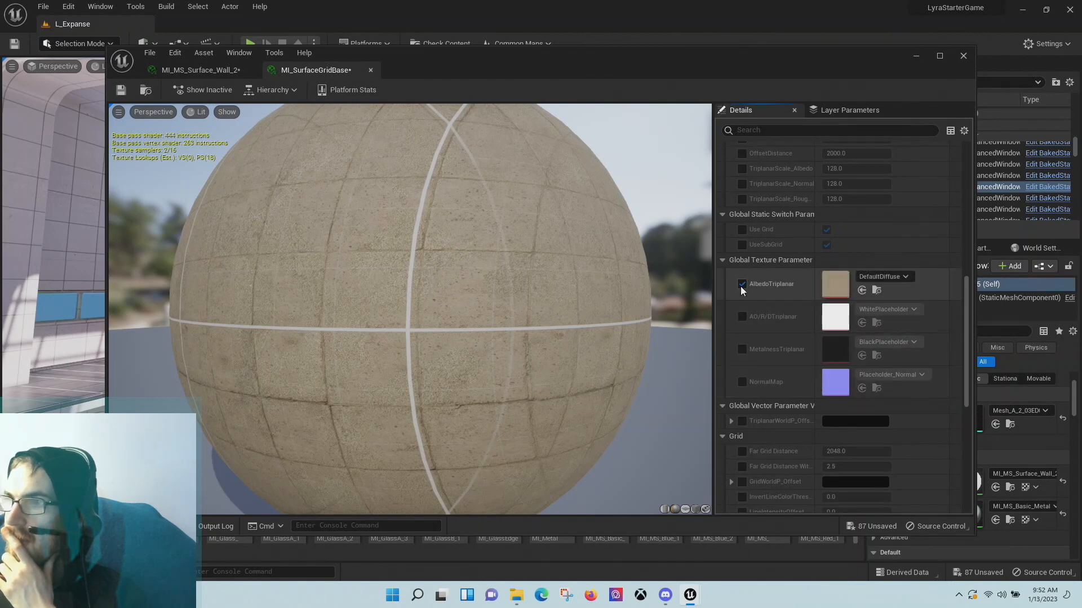
{"action": "left_click", "coordinate": [741, 285]}
{"action": "left_click", "coordinate": [742, 316]}
{"action": "left_click", "coordinate": [744, 316]}
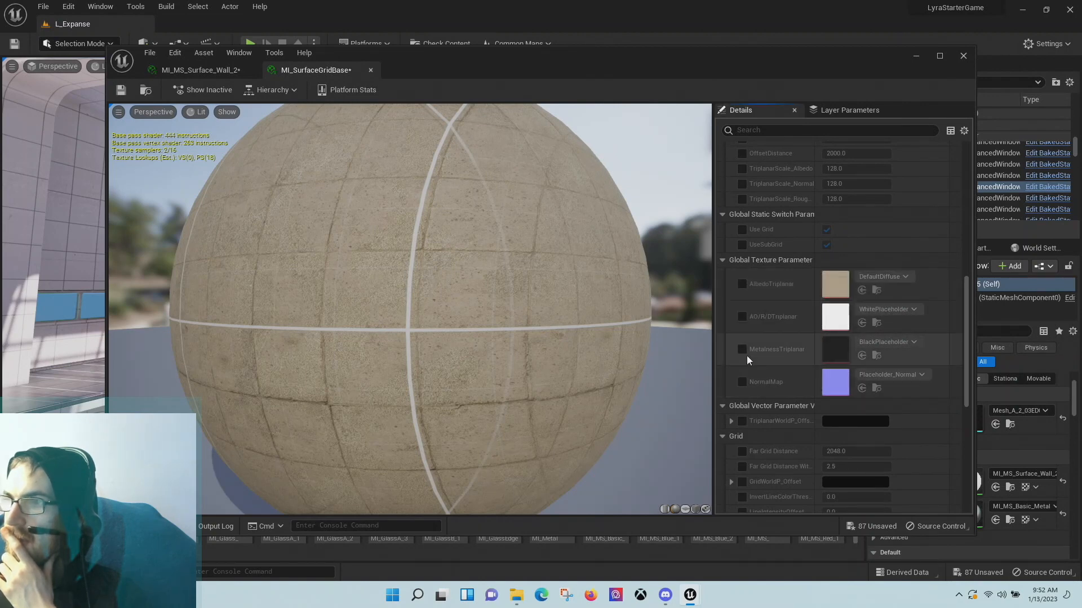
{"action": "left_click", "coordinate": [745, 347]}
{"action": "left_click", "coordinate": [745, 347]}
{"action": "left_click", "coordinate": [742, 382]}
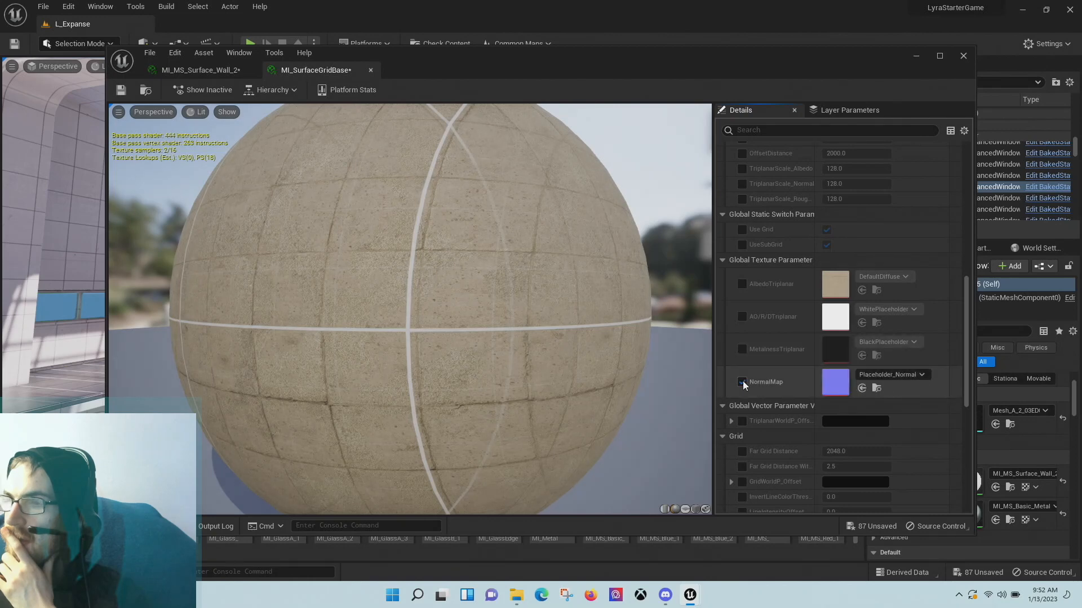
{"action": "left_click", "coordinate": [742, 382]}
- Open the parent M_MS_Surface_Material_TriPlanar and follow its graph from the output node back to the Grid section
{"action": "scroll", "coordinate": [776, 368], "scroll_direction": "down", "scroll_amount": 5}
{"action": "scroll", "coordinate": [776, 368], "scroll_direction": "down", "scroll_amount": 5}
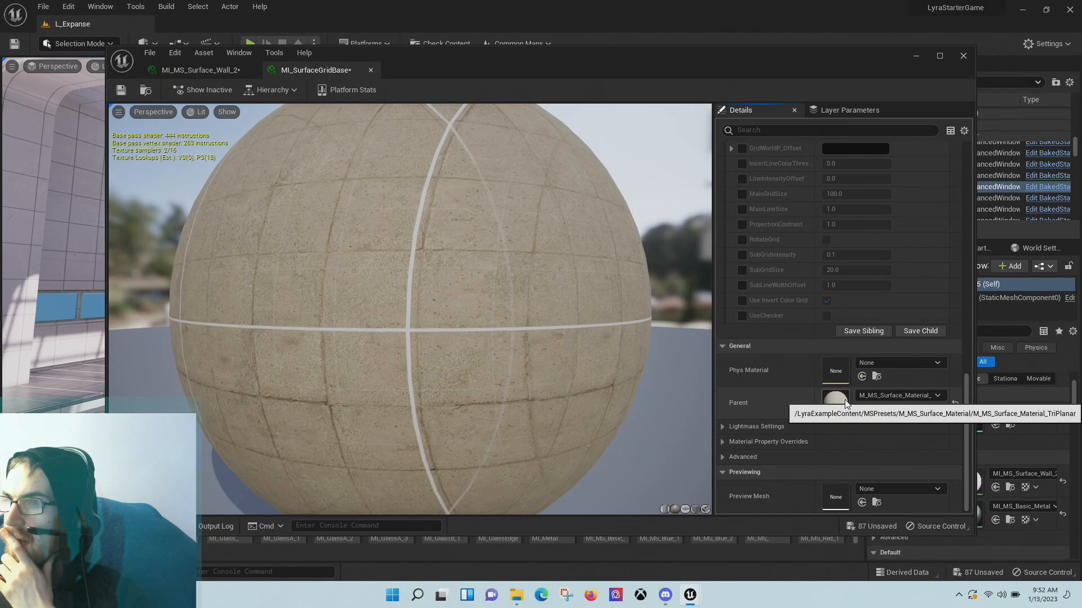
{"action": "double_click", "coordinate": [844, 399]}
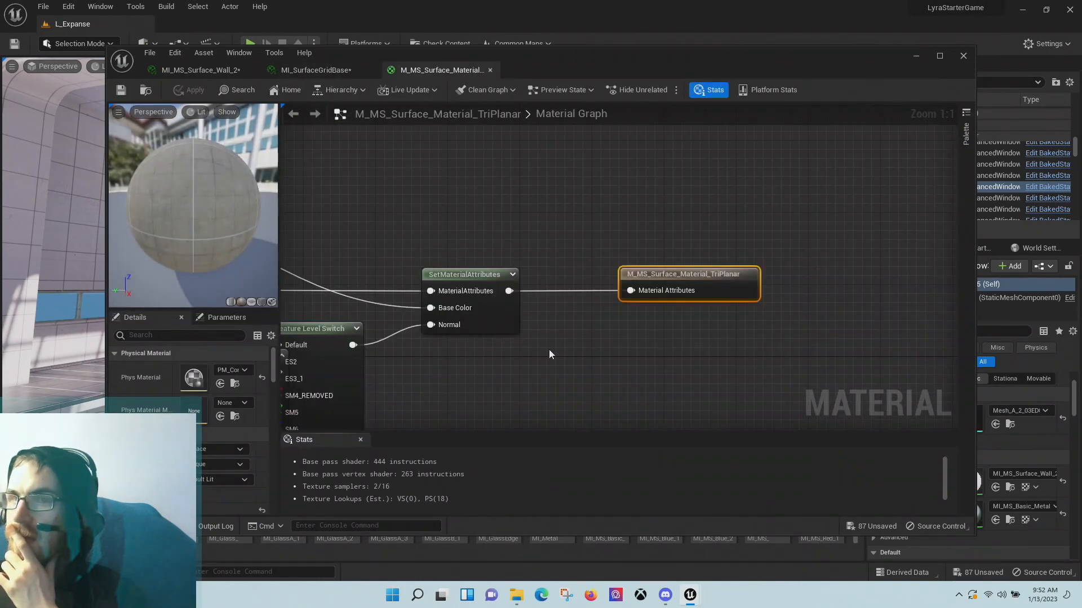
{"action": "left_click_drag", "start_coordinate": [233, 245], "coordinate": [332, 243]}
{"action": "scroll", "coordinate": [590, 359], "scroll_direction": "down", "scroll_amount": 4}
{"action": "right_click_drag", "start_coordinate": [425, 353], "coordinate": [716, 287]}
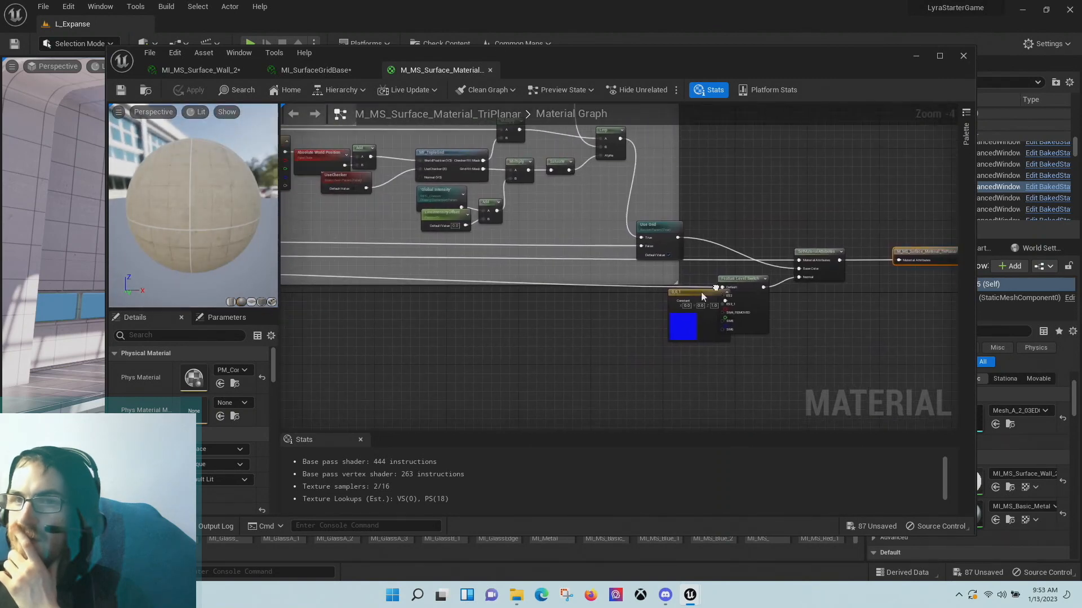
{"action": "right_click_drag", "start_coordinate": [332, 383], "coordinate": [324, 431]}
{"action": "right_click_drag", "start_coordinate": [406, 228], "coordinate": [639, 330]}
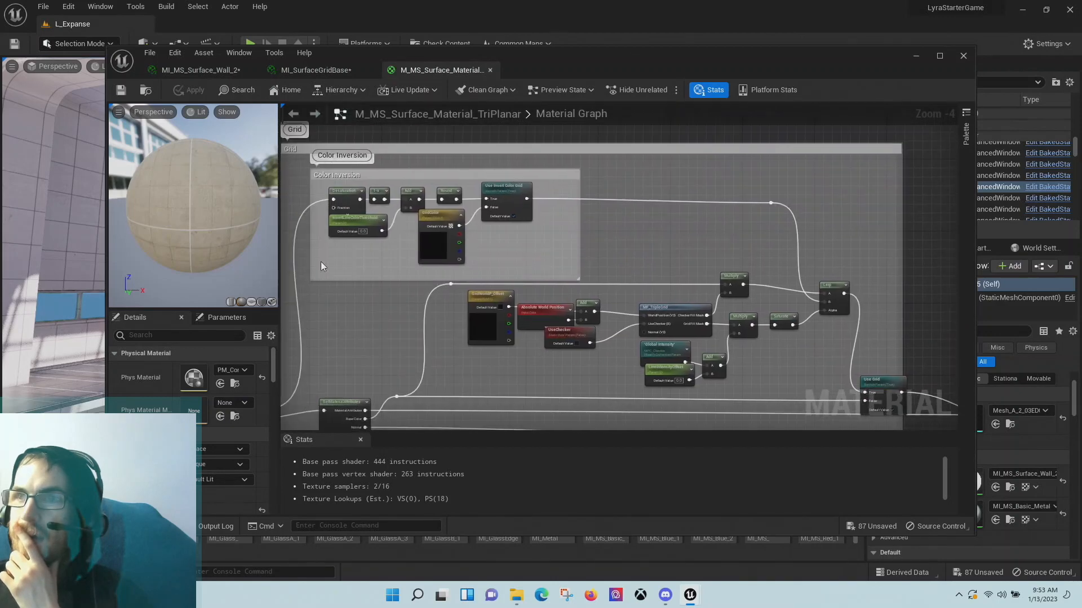
- Trace the material graph from the Color Inversion group back to the Textures section
{"action": "right_click_drag", "start_coordinate": [316, 259], "coordinate": [537, 335]}
{"action": "right_click_drag", "start_coordinate": [597, 292], "coordinate": [397, 264]}
{"action": "right_click_drag", "start_coordinate": [420, 344], "coordinate": [600, 255]}
{"action": "right_click_drag", "start_coordinate": [294, 265], "coordinate": [727, 313]}
{"action": "right_click_drag", "start_coordinate": [529, 304], "coordinate": [601, 415]}
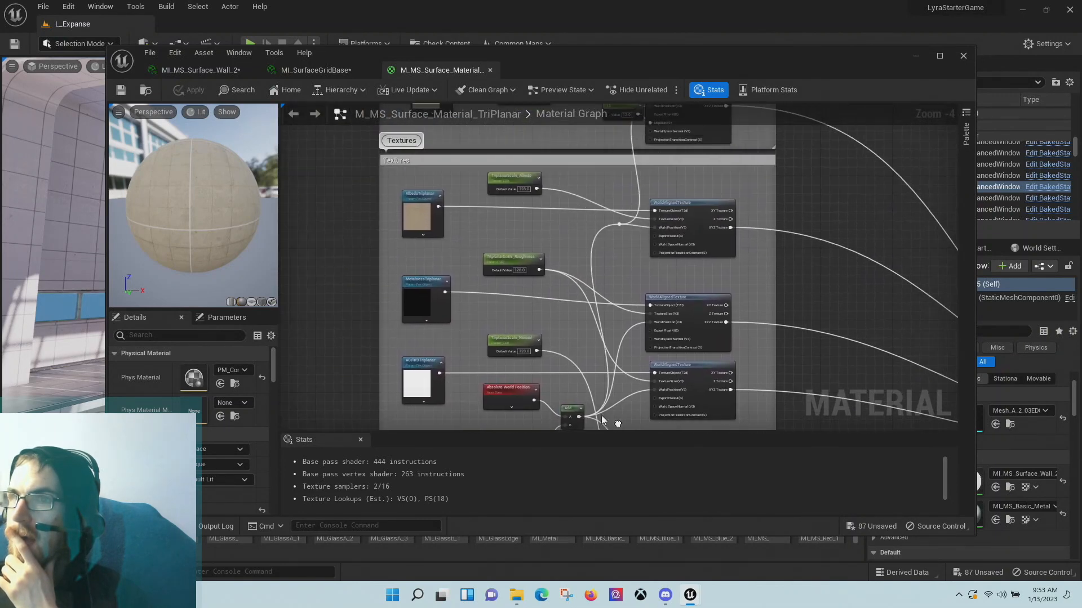
{"action": "right_click_drag", "start_coordinate": [561, 349], "coordinate": [549, 422]}
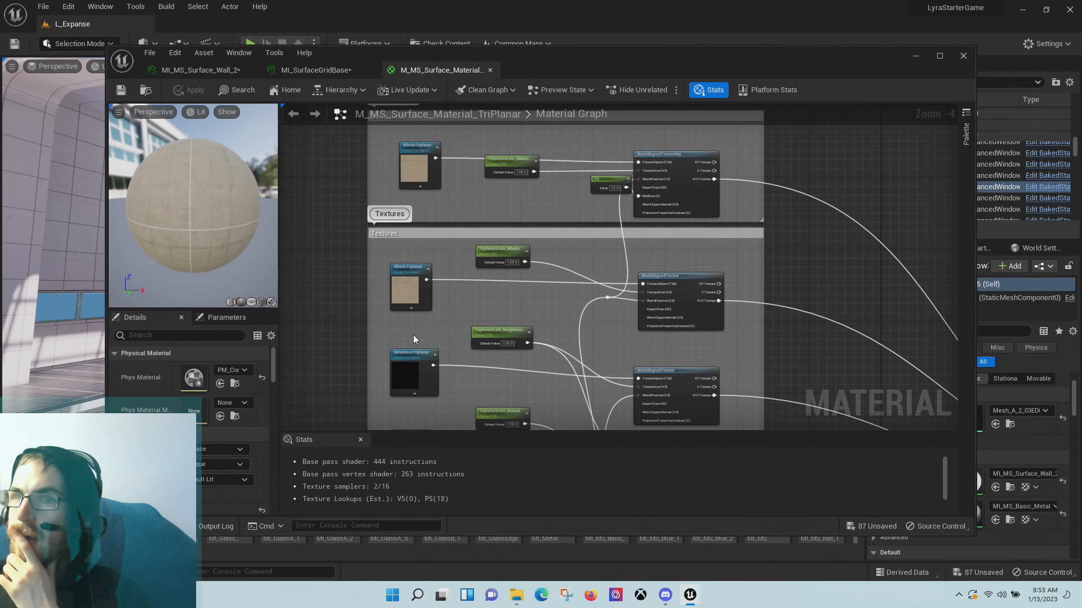
- Select the AlbedoTriplanar node, inspect it beside the preview sphere, and return to the output end of the graph
{"action": "left_click", "coordinate": [404, 285]}
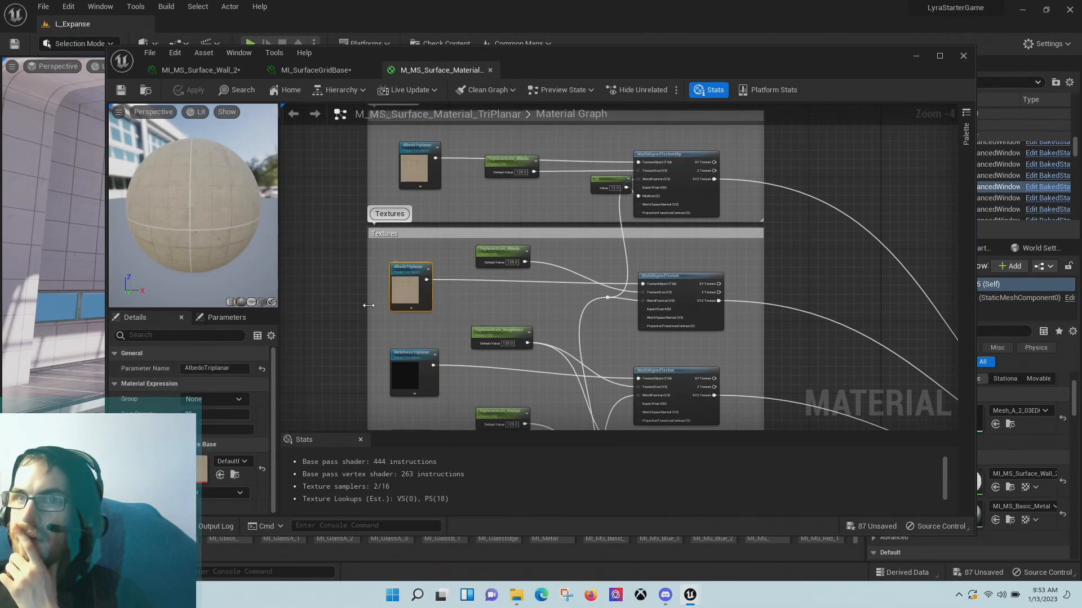
{"action": "scroll", "coordinate": [368, 305], "scroll_direction": "up", "scroll_amount": 3}
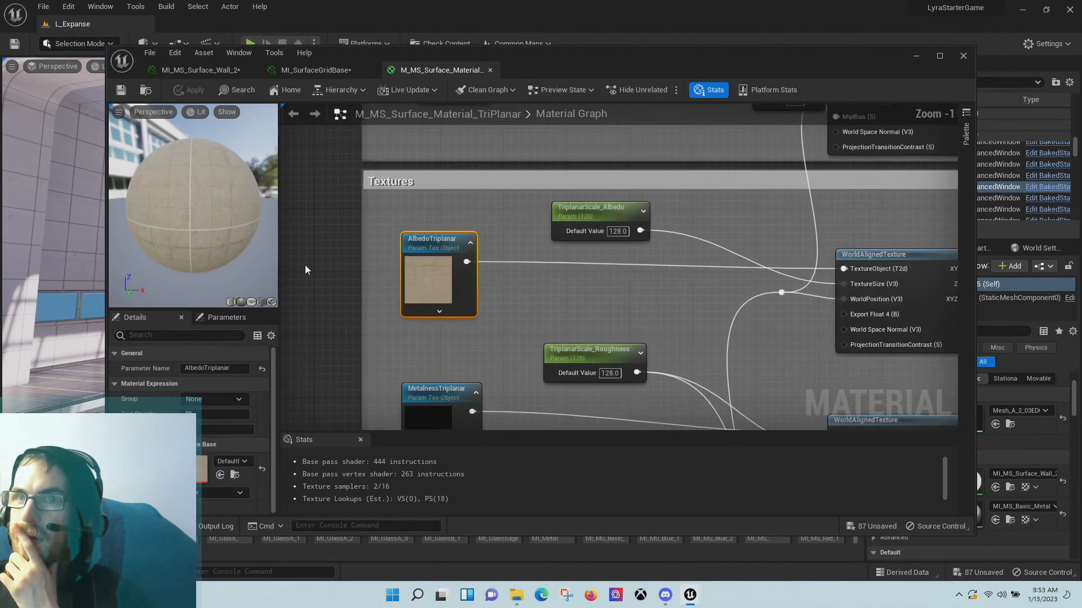
{"action": "left_click_drag", "start_coordinate": [201, 233], "coordinate": [157, 234]}
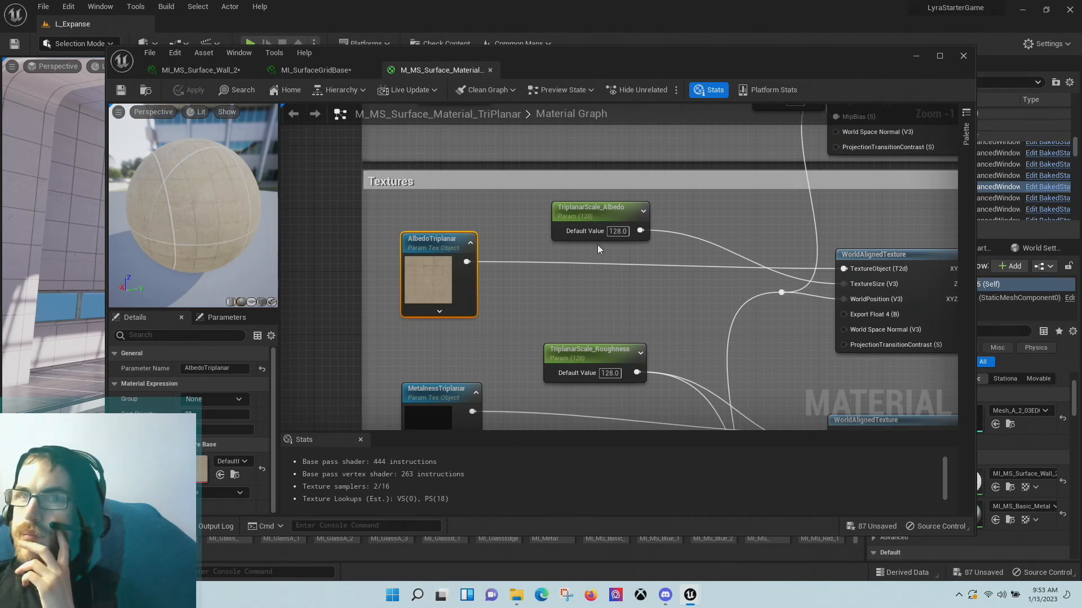
{"action": "scroll", "coordinate": [698, 305], "scroll_direction": "down", "scroll_amount": 5}
{"action": "right_click_drag", "start_coordinate": [763, 279], "coordinate": [615, 214]}
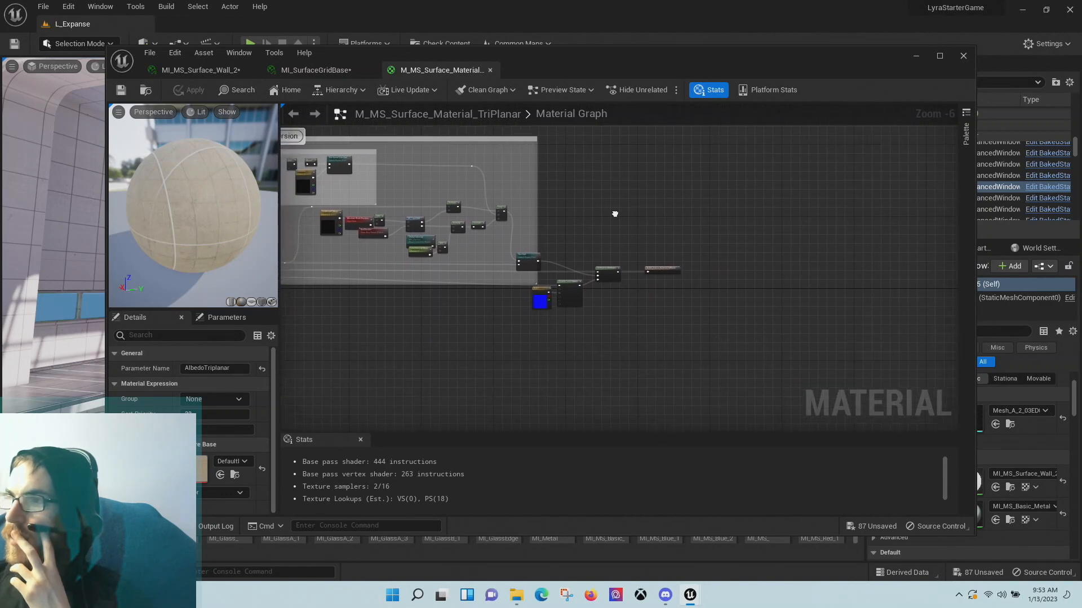
{"action": "scroll", "coordinate": [652, 237], "scroll_direction": "up", "scroll_amount": 7}
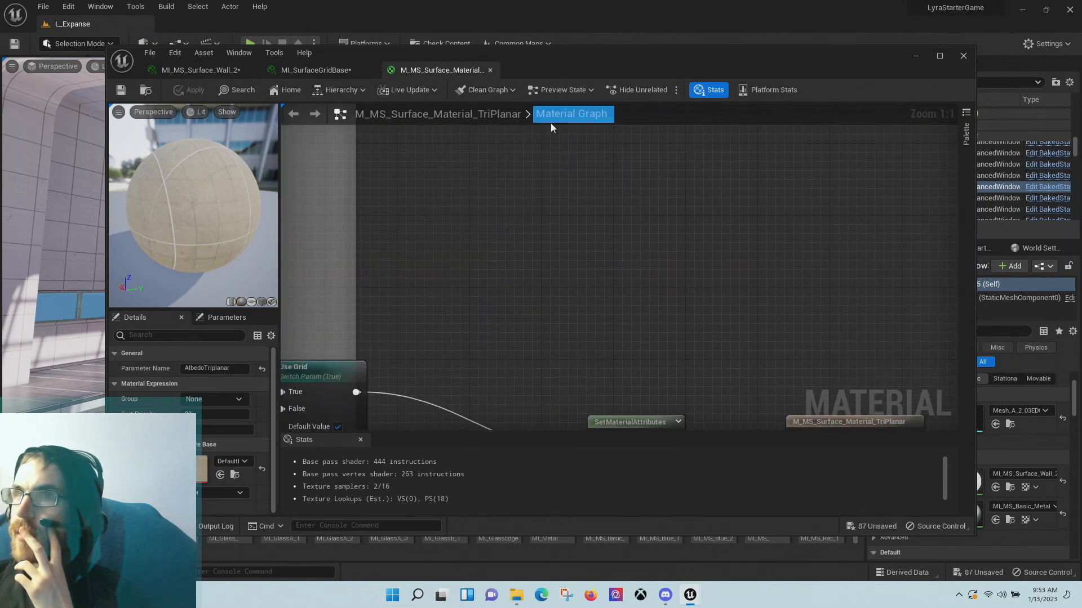
- Return to MI_SurfaceGridBase and inspect its preview sphere from several angles
{"action": "left_click", "coordinate": [346, 66]}
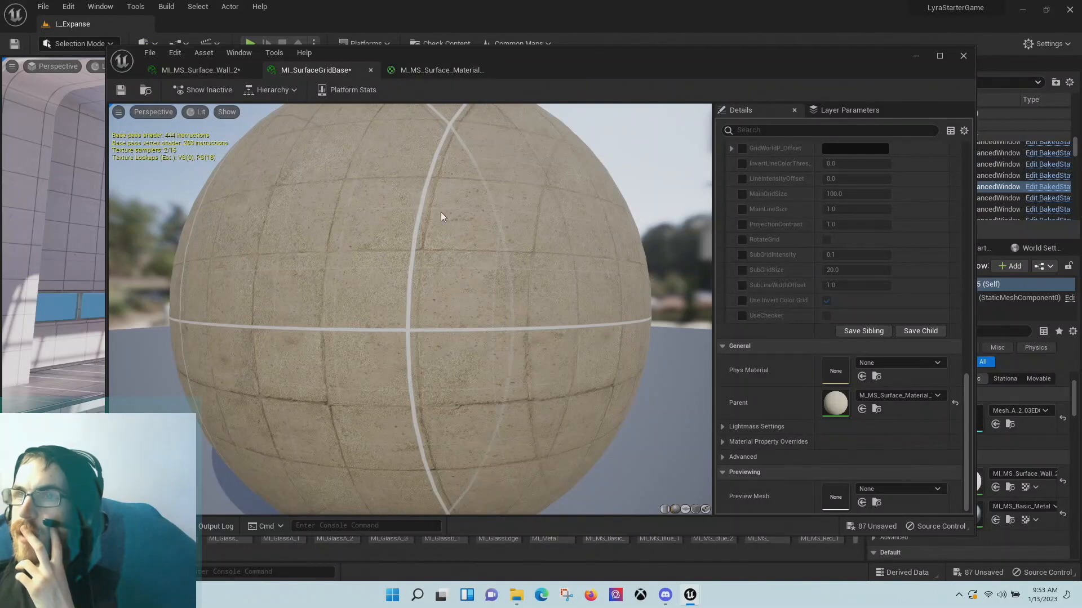
{"action": "left_click_drag", "start_coordinate": [441, 212], "coordinate": [568, 247]}
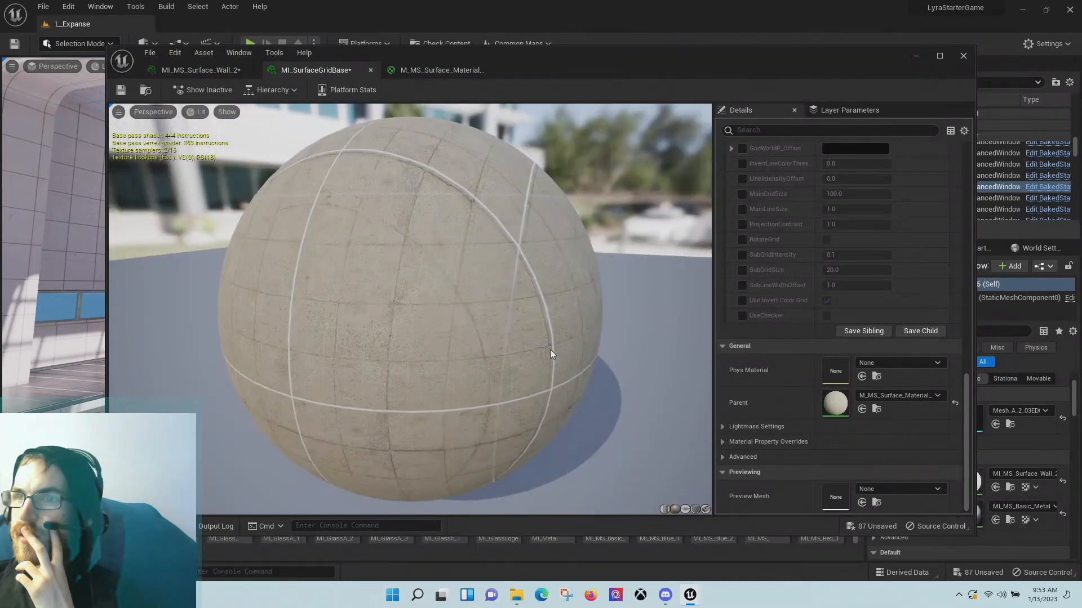
{"action": "left_click_drag", "start_coordinate": [384, 326], "coordinate": [338, 266]}
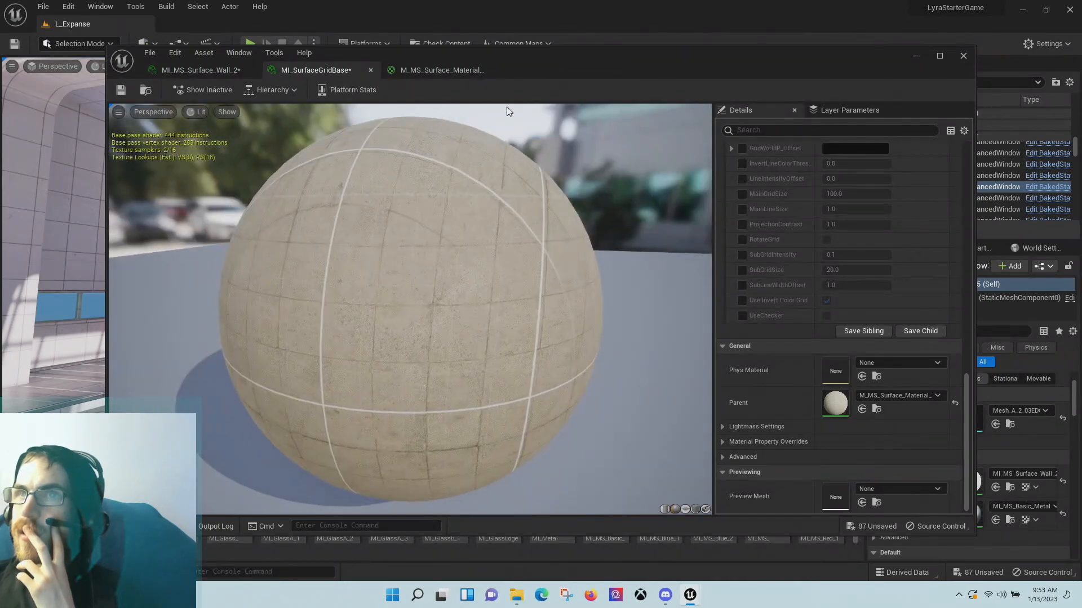
- Return to MI_MS_Surface_Wall_2, view its preview sphere from several angles and check its LineIntensityOffset override
{"action": "left_click", "coordinate": [210, 67]}
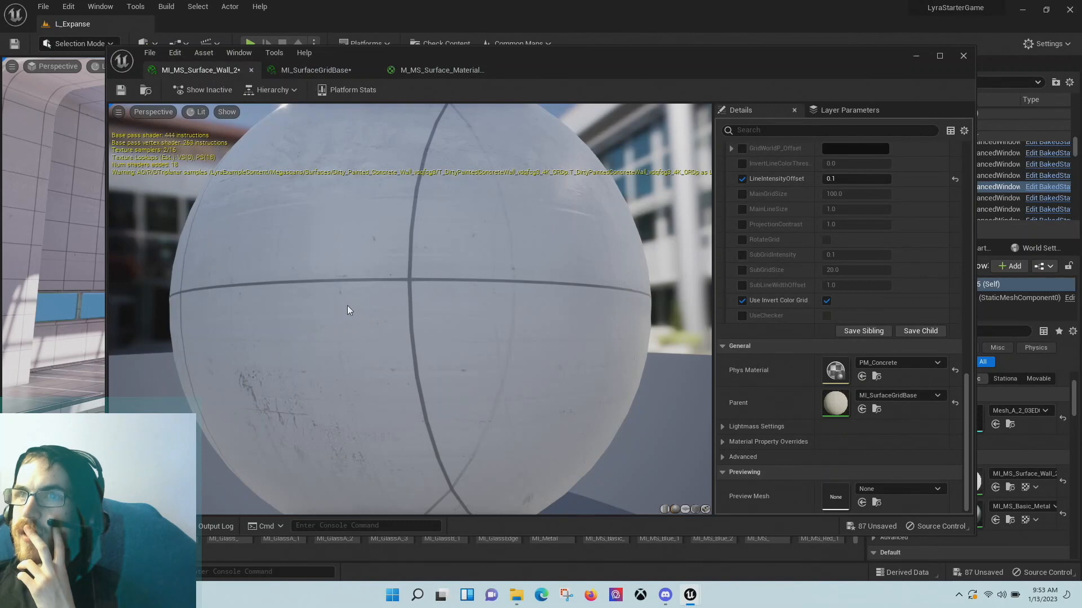
{"action": "right_click_drag", "start_coordinate": [347, 305], "coordinate": [347, 293]}
{"action": "left_click_drag", "start_coordinate": [347, 304], "coordinate": [400, 273]}
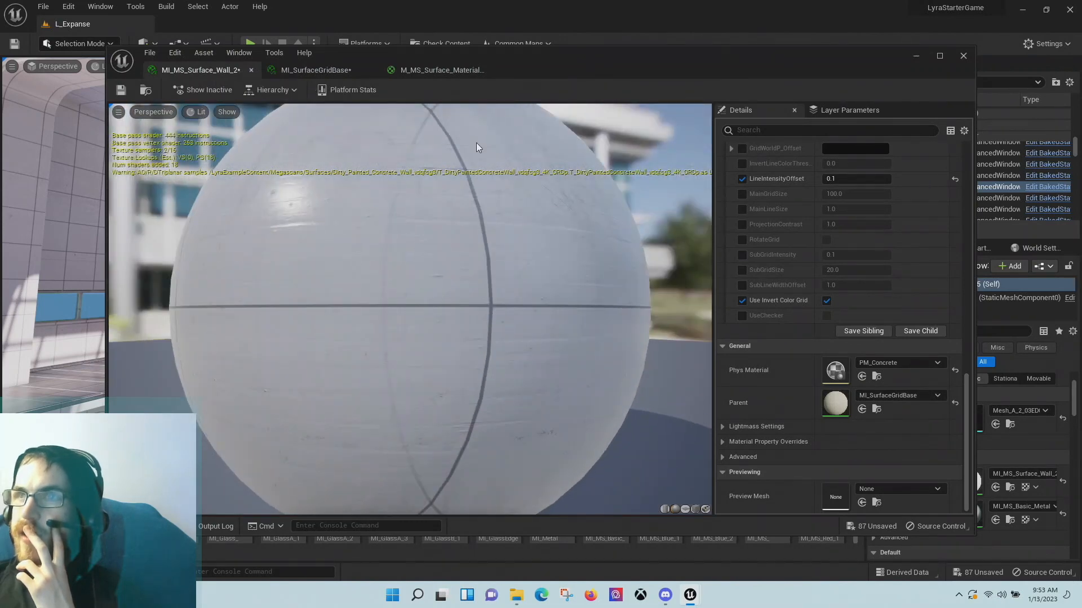
{"action": "left_click_drag", "start_coordinate": [350, 399], "coordinate": [252, 315]}
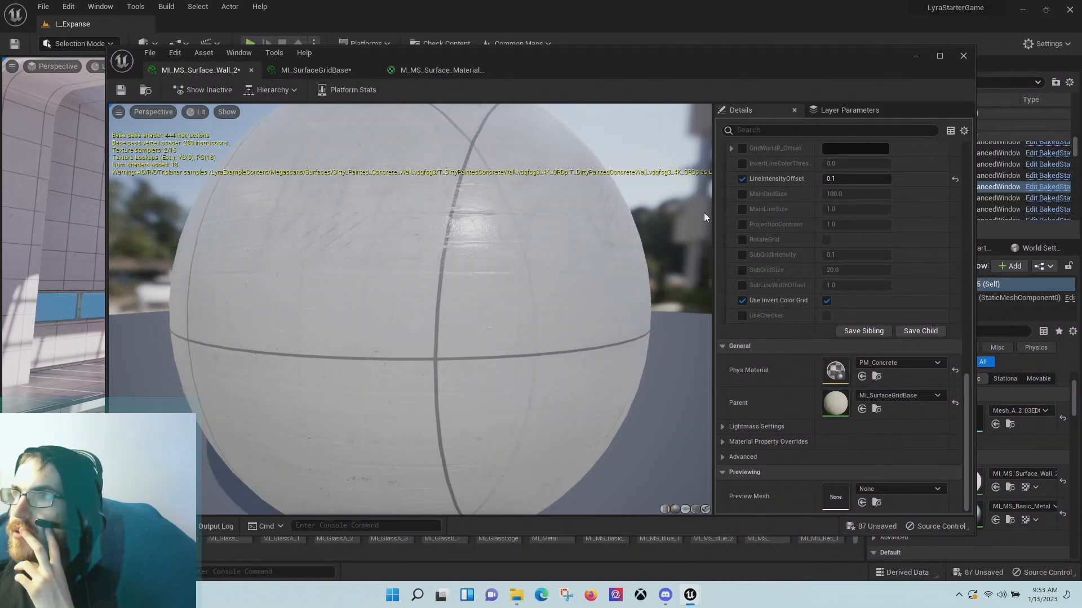
{"action": "left_click", "coordinate": [742, 178]}
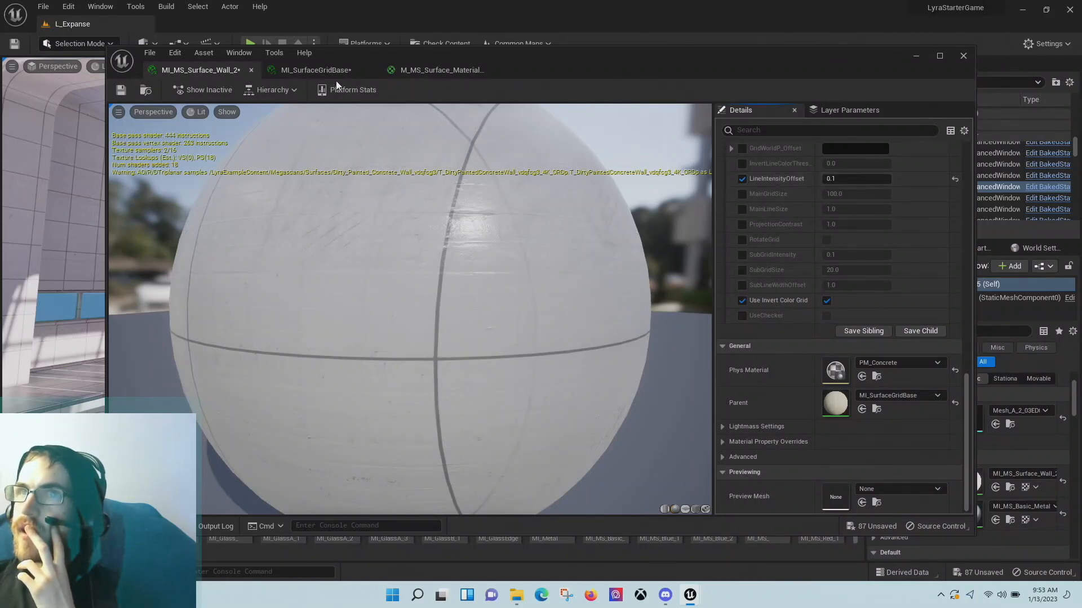
- Go back to MI_SurfaceGridBase and review its parameters from the Grid group up to the Global group
{"action": "left_click", "coordinate": [311, 70]}
{"action": "scroll", "coordinate": [798, 228], "scroll_direction": "up", "scroll_amount": 2}
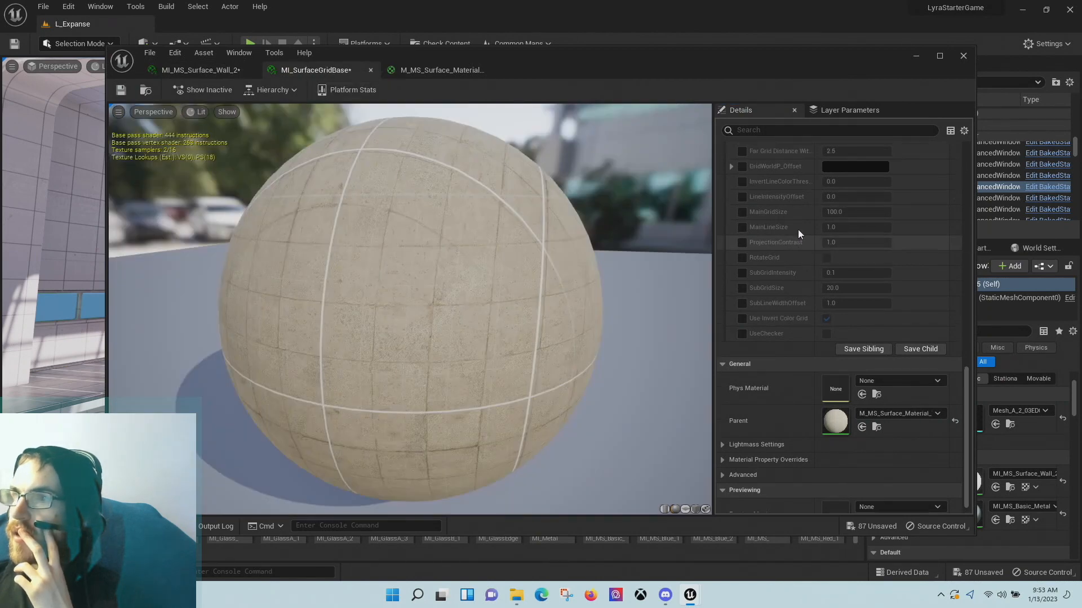
{"action": "scroll", "coordinate": [797, 229], "scroll_direction": "up", "scroll_amount": 12}
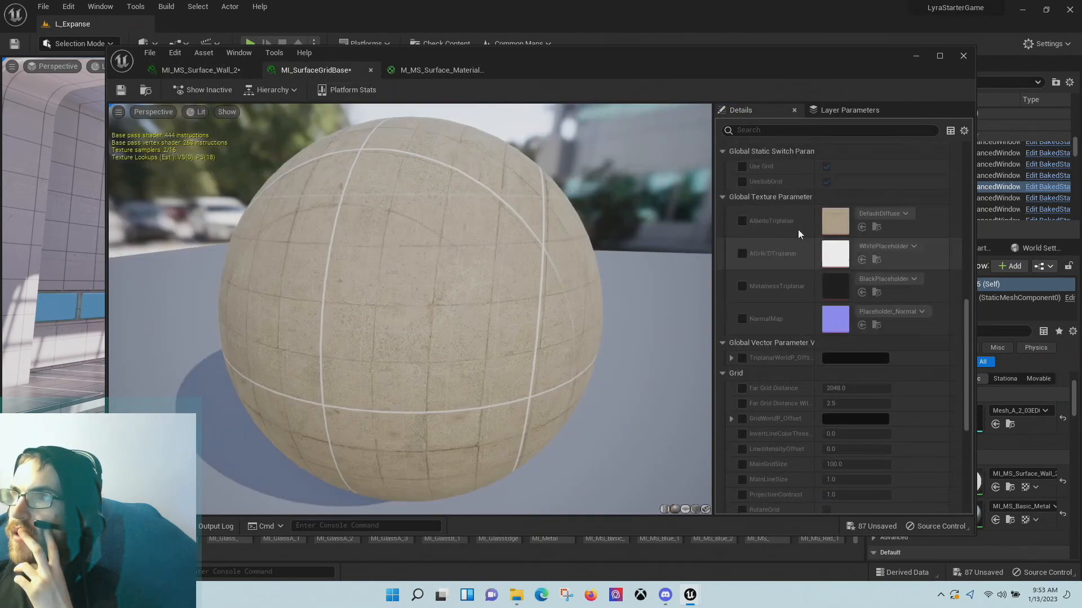
{"action": "scroll", "coordinate": [796, 236], "scroll_direction": "up", "scroll_amount": 9}
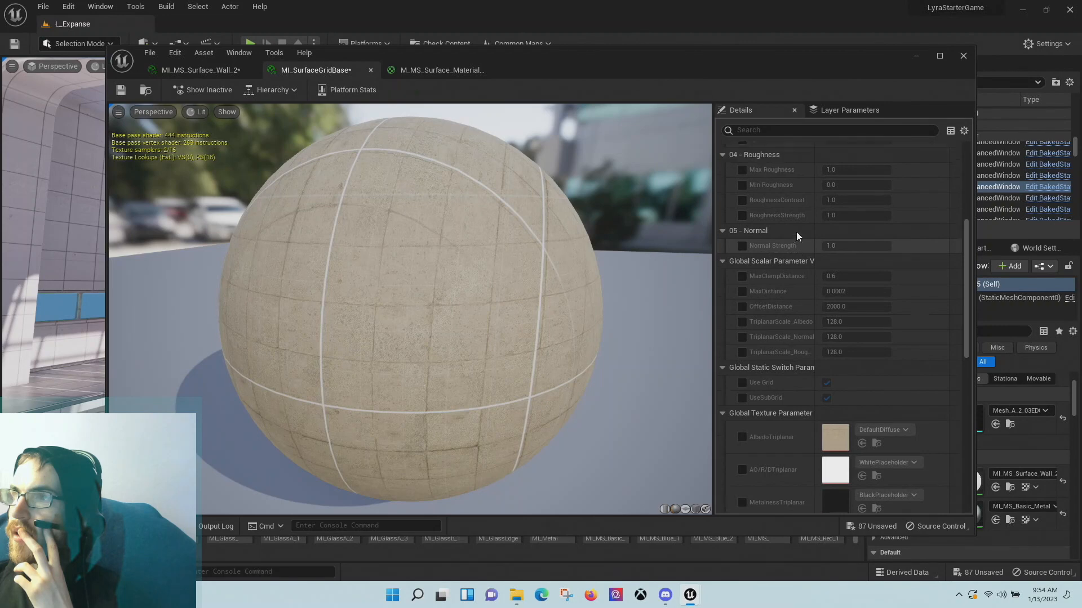
{"action": "scroll", "coordinate": [796, 236], "scroll_direction": "up", "scroll_amount": 3}
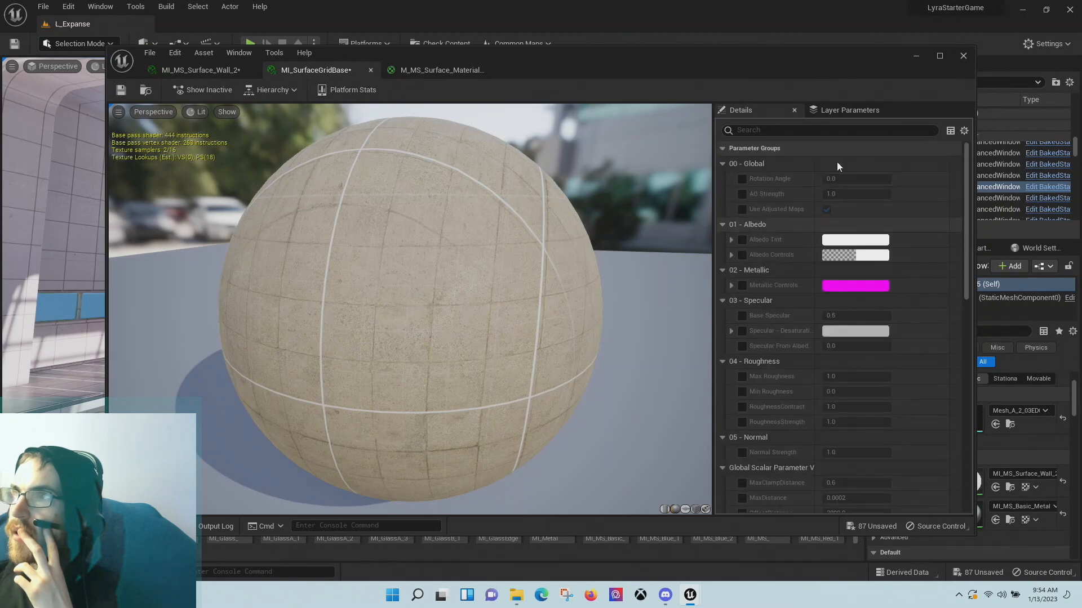
- Check MI_SurfaceGridBase's layer parameters and the output nodes of M_MS_Surface_Material_TriPlanar, and close the material editor window
{"action": "left_click", "coordinate": [860, 112]}
{"action": "left_click", "coordinate": [764, 109]}
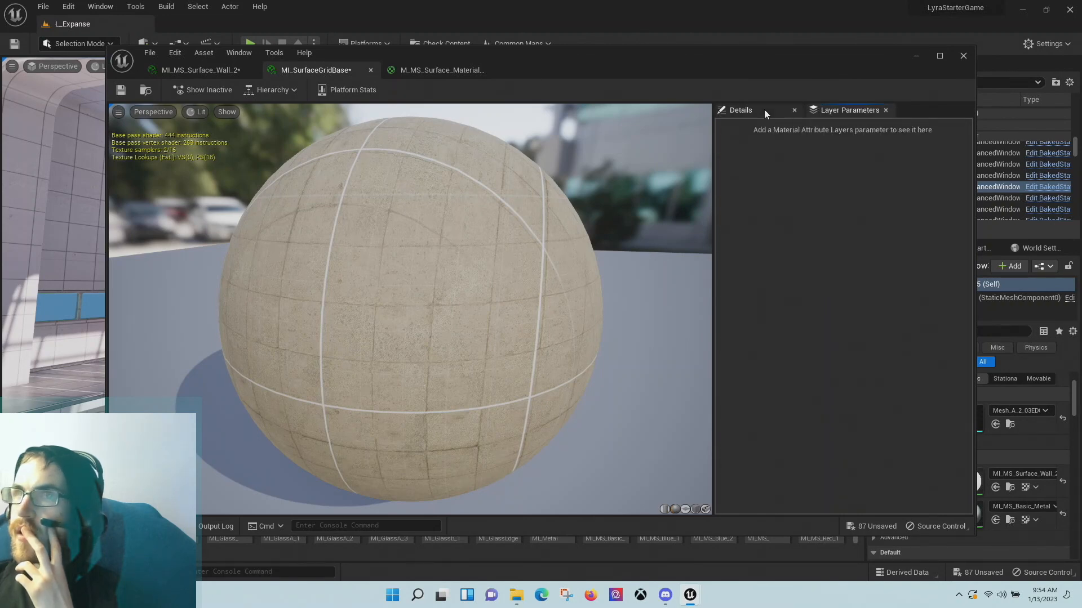
{"action": "left_click", "coordinate": [445, 71]}
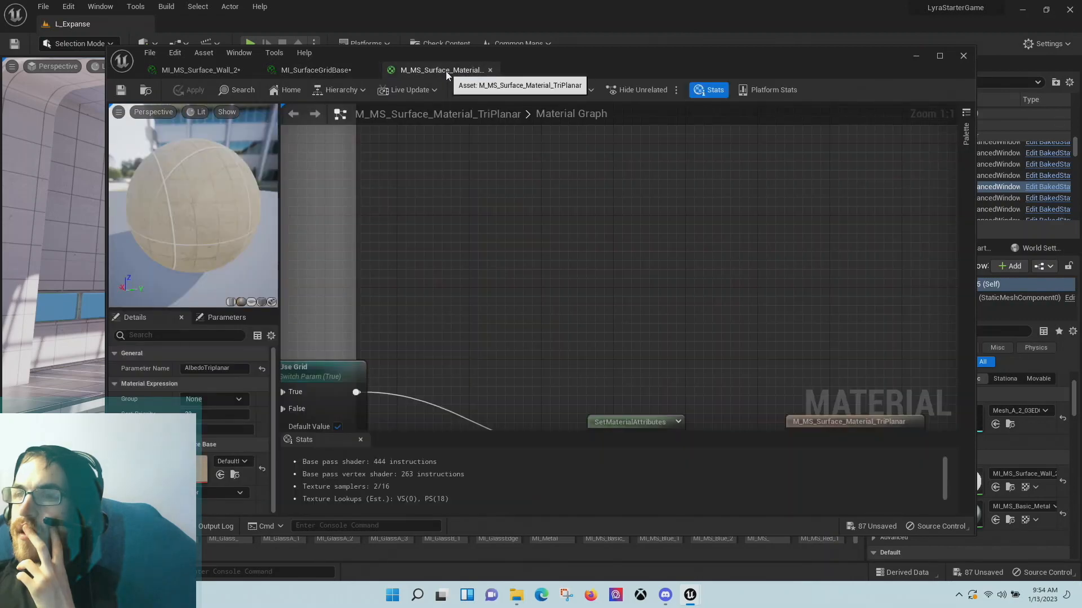
{"action": "scroll", "coordinate": [492, 230], "scroll_direction": "down", "scroll_amount": 4}
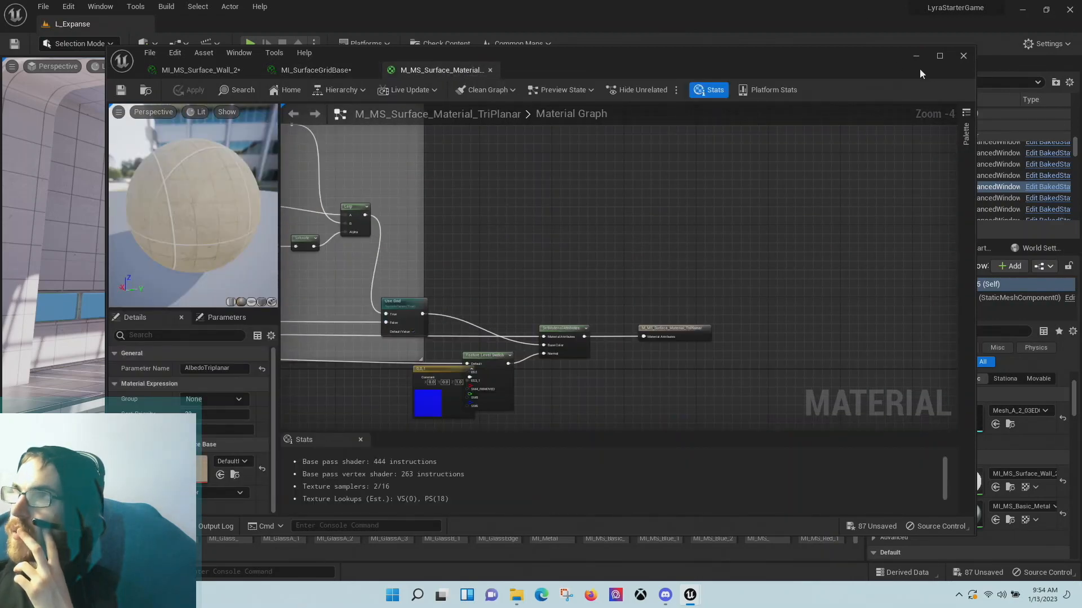
{"action": "left_click", "coordinate": [963, 56]}
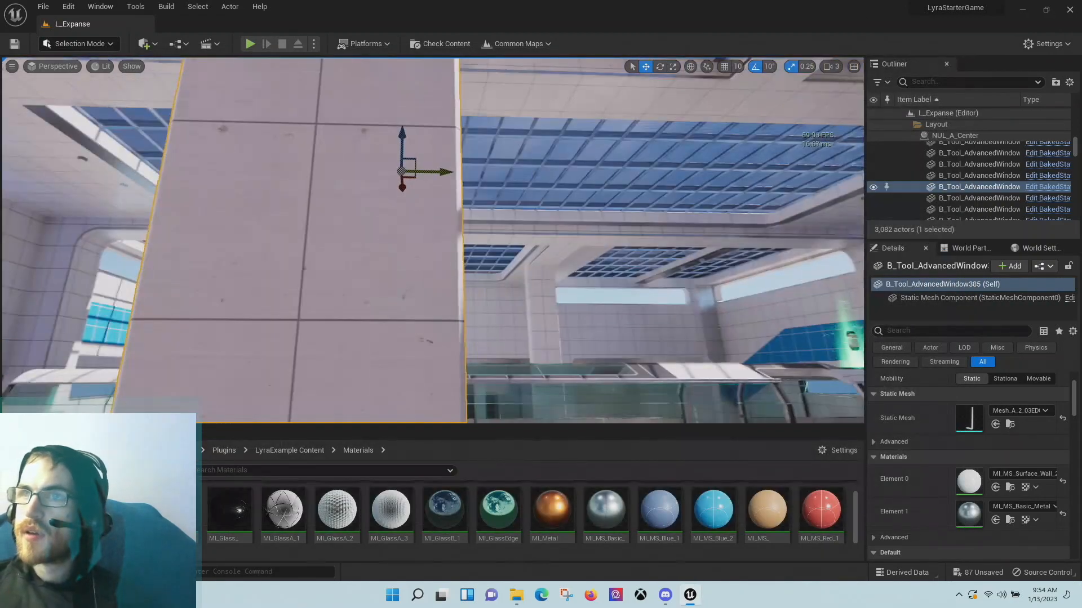
- Fly through the L_Expanse hall past the tiled walls to the red wall panel beside the railing
{"action": "right_click_drag", "start_coordinate": [433, 241], "coordinate": [428, 194]}
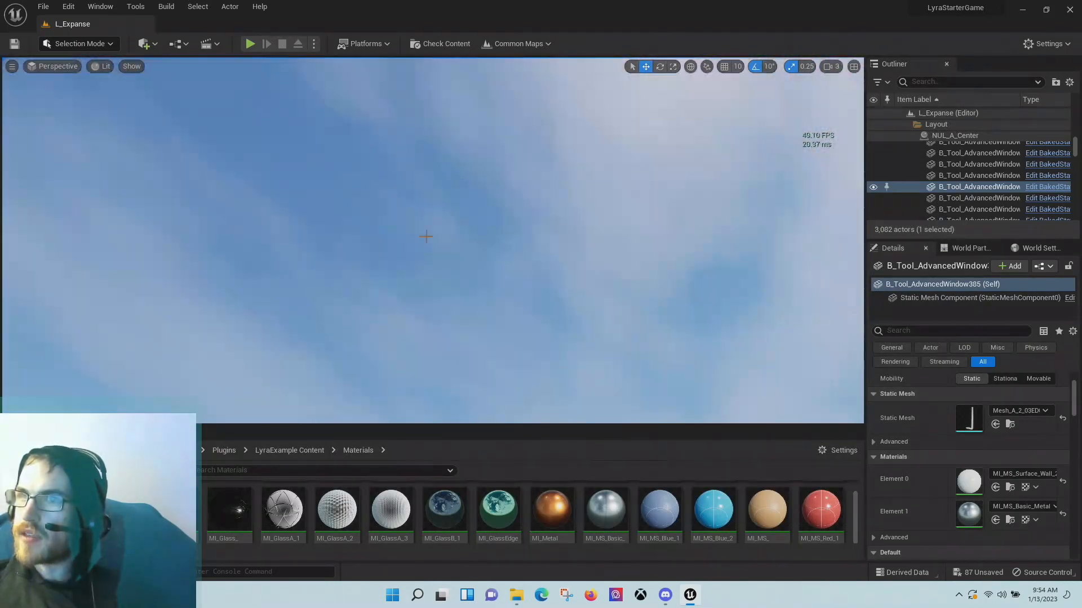
{"action": "left_click", "coordinate": [426, 236]}
{"action": "right_click_drag", "start_coordinate": [426, 237], "coordinate": [254, 196]}
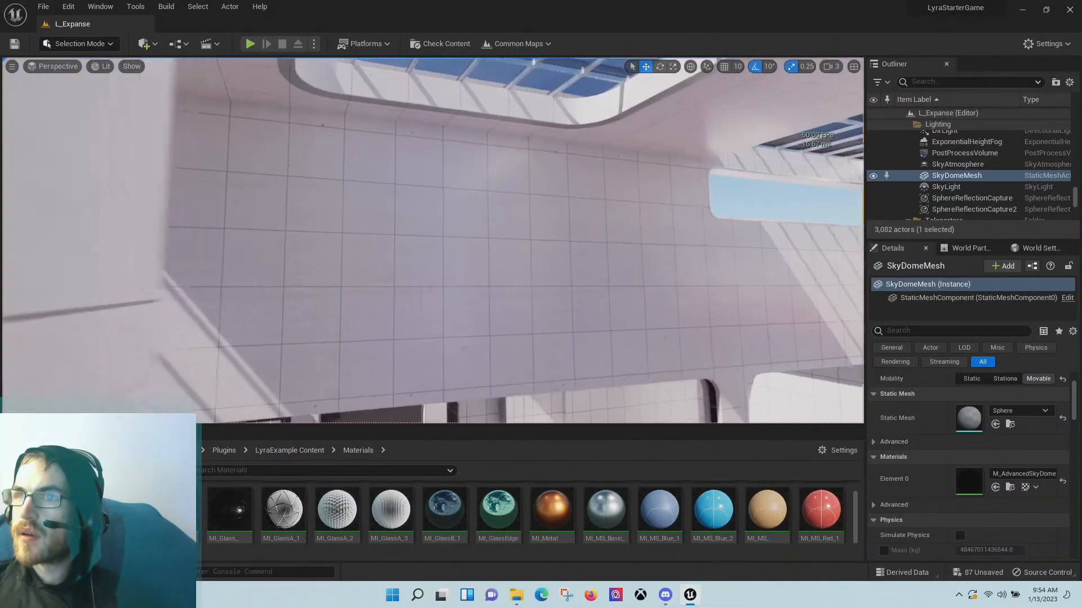
{"action": "right_click_drag", "start_coordinate": [433, 241], "coordinate": [517, 251]}
{"action": "key", "text": "w"}
{"action": "key", "text": "w"}
{"action": "key", "text": "w"}
{"action": "key", "text": "w"}
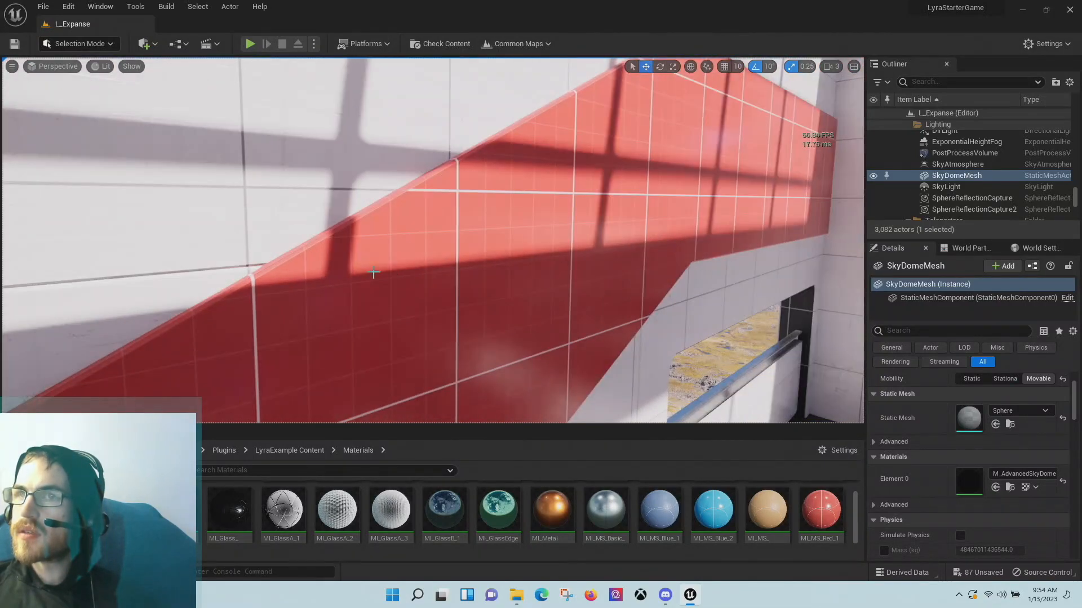
- Select the red wall panel, try to move it along its horizontal axis and undo the move
{"action": "left_click", "coordinate": [373, 272]}
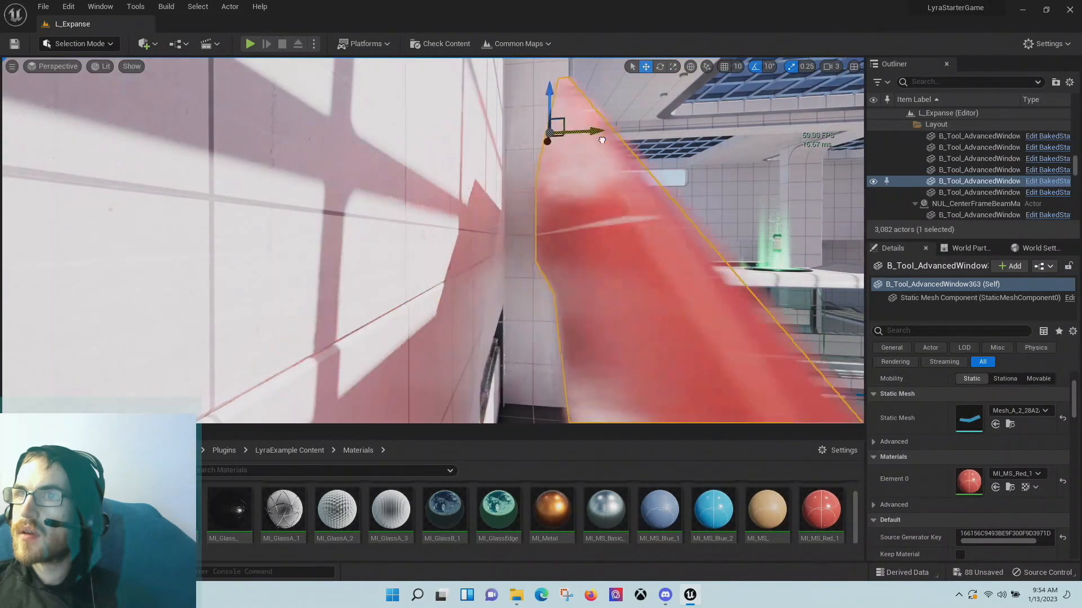
{"action": "left_click_drag", "start_coordinate": [601, 140], "coordinate": [563, 142]}
{"action": "key", "text": "ctrl+z"}
- Fly around the skylit hall and the glass-walled corridor to the orange glowing weapon pad at its far end
{"action": "right_click_drag", "start_coordinate": [654, 171], "coordinate": [564, 189]}
{"action": "key", "text": "w"}
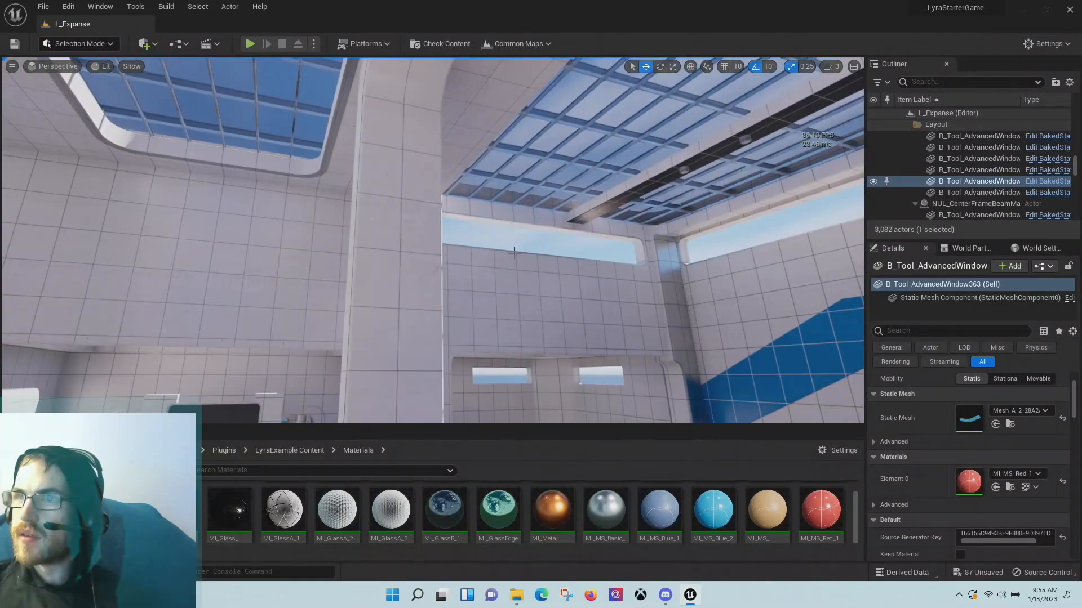
{"action": "left_click", "coordinate": [515, 241]}
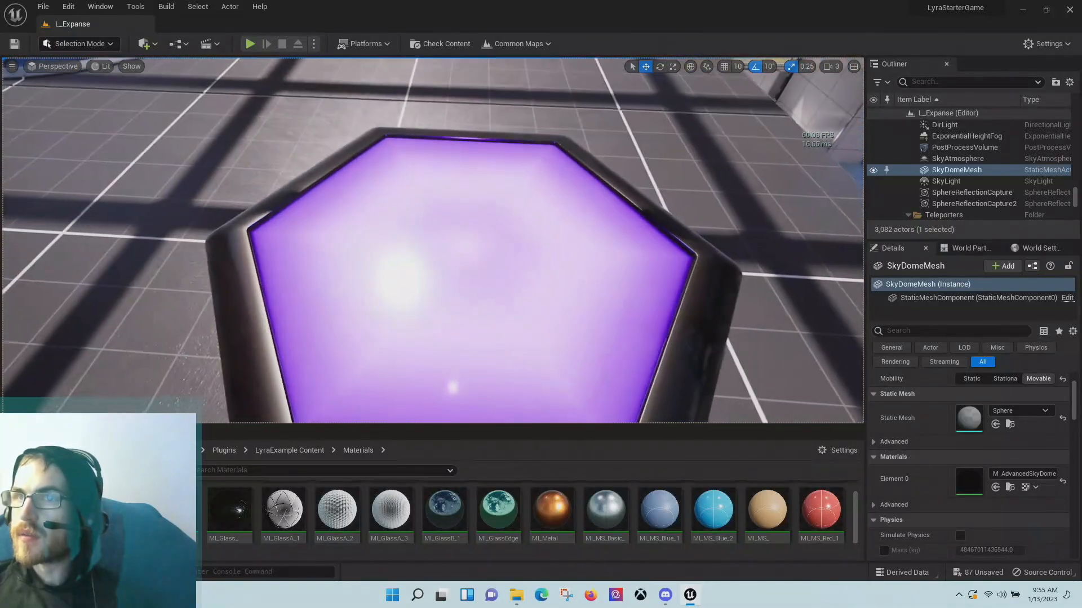
{"action": "key", "text": "w"}
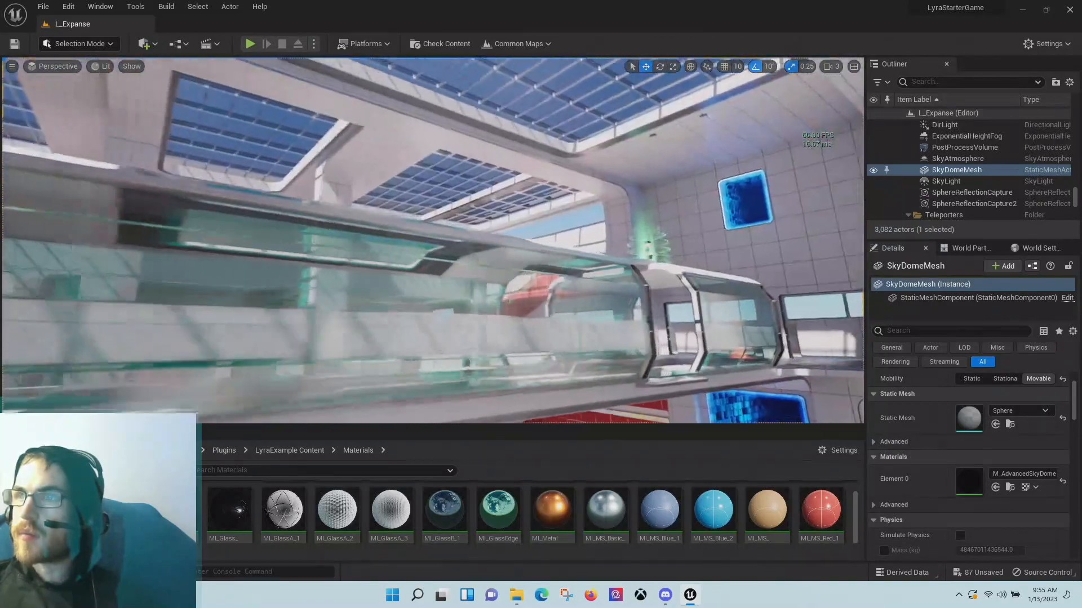
{"action": "right_click_drag", "start_coordinate": [433, 241], "coordinate": [512, 309]}
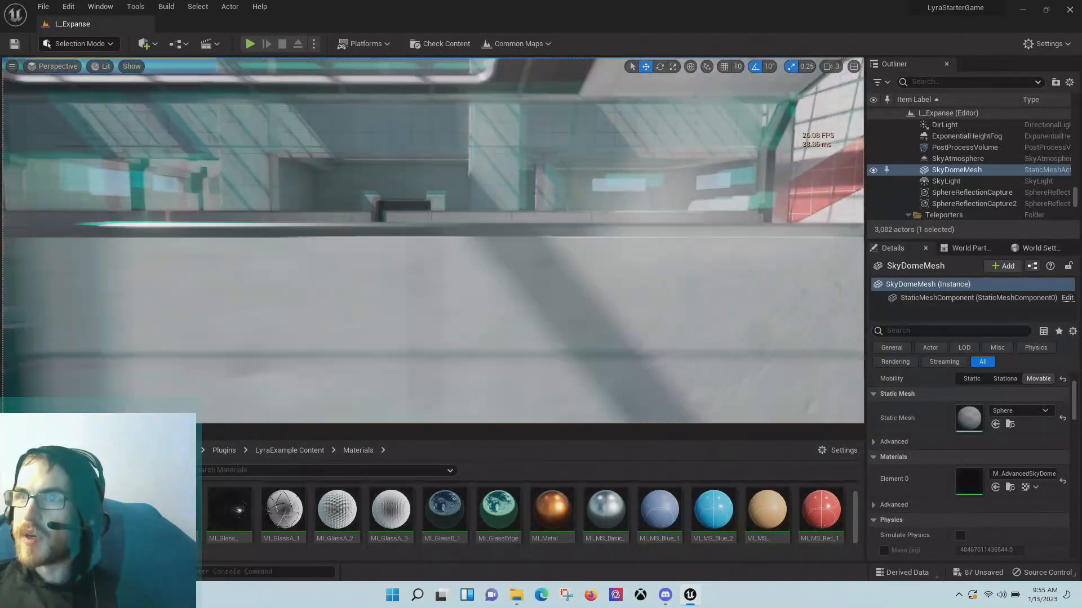
{"action": "right_click_drag", "start_coordinate": [432, 241], "coordinate": [569, 241]}
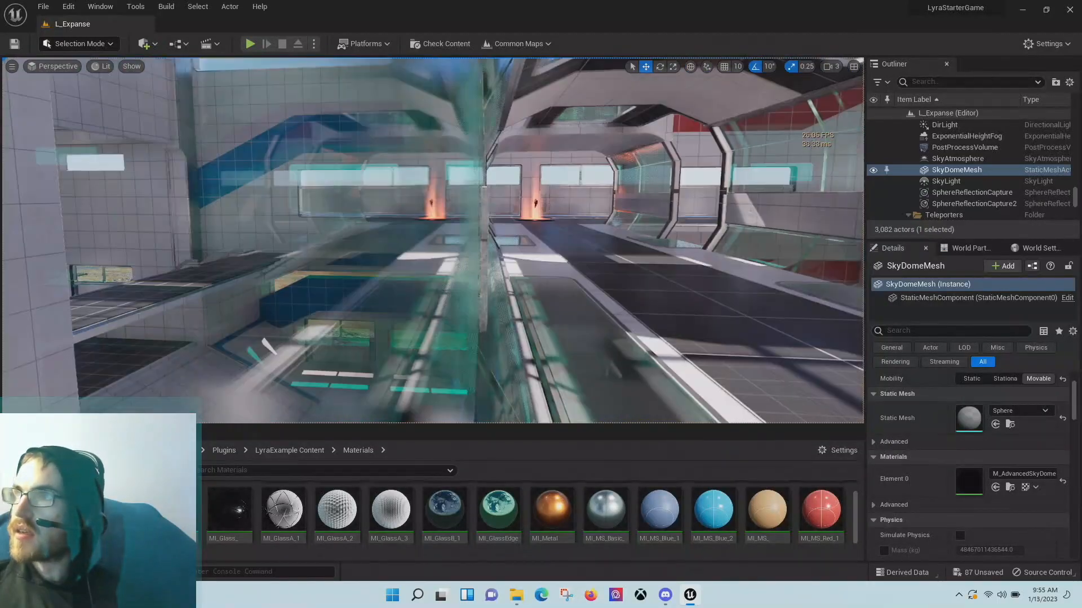
{"action": "key", "text": "w"}
{"action": "right_click_drag", "start_coordinate": [433, 241], "coordinate": [510, 251]}
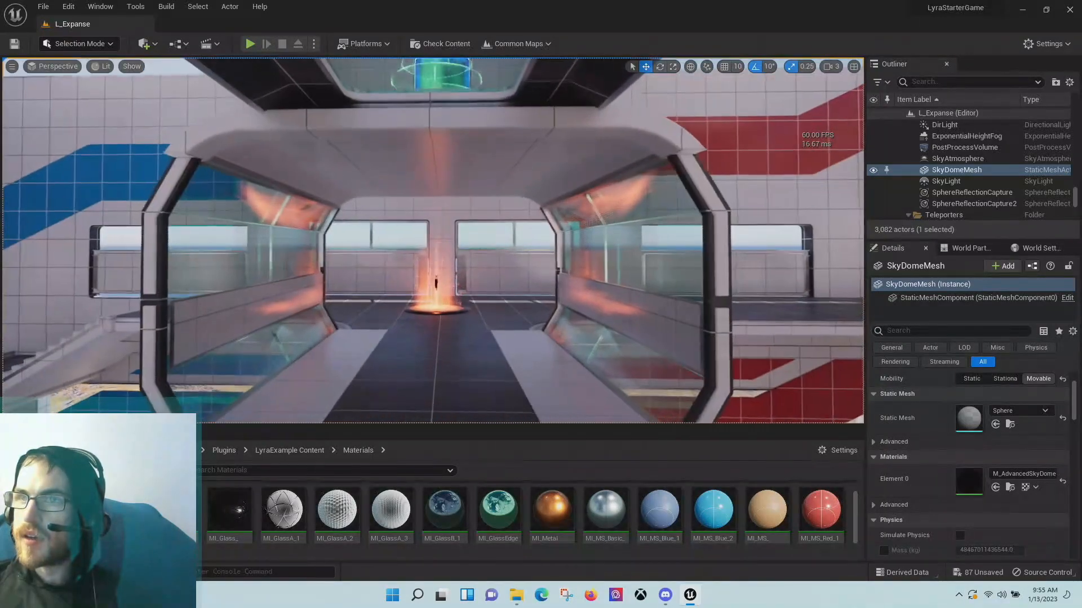
- Select B_WeaponSpawner2 at the corridor's end and shift it sideways, placing it back near the corridor's centre
{"action": "left_click", "coordinate": [439, 307]}
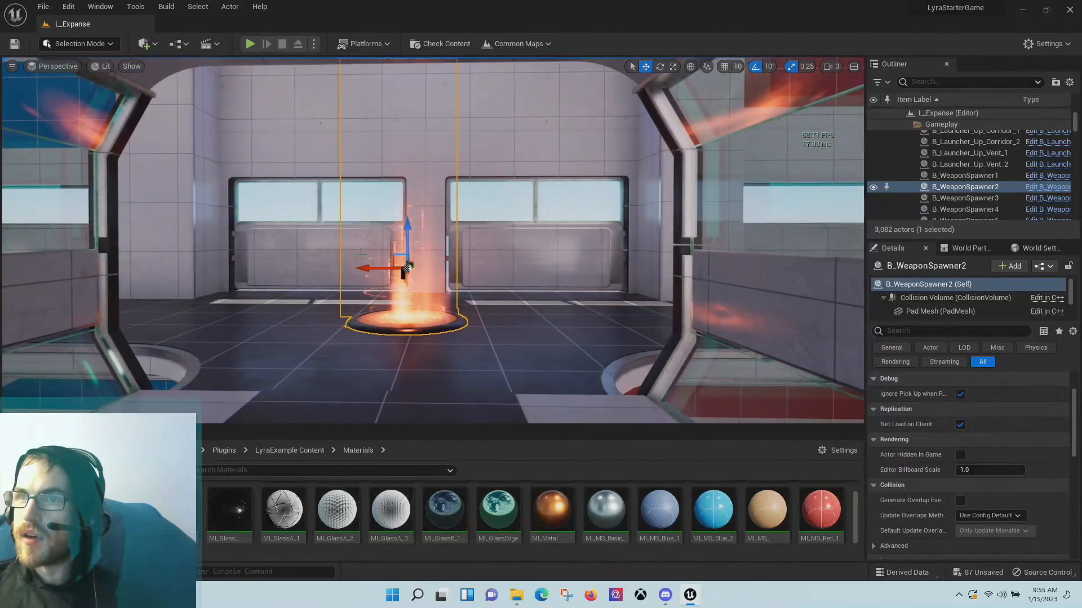
{"action": "left_click_drag", "start_coordinate": [191, 286], "coordinate": [403, 276]}
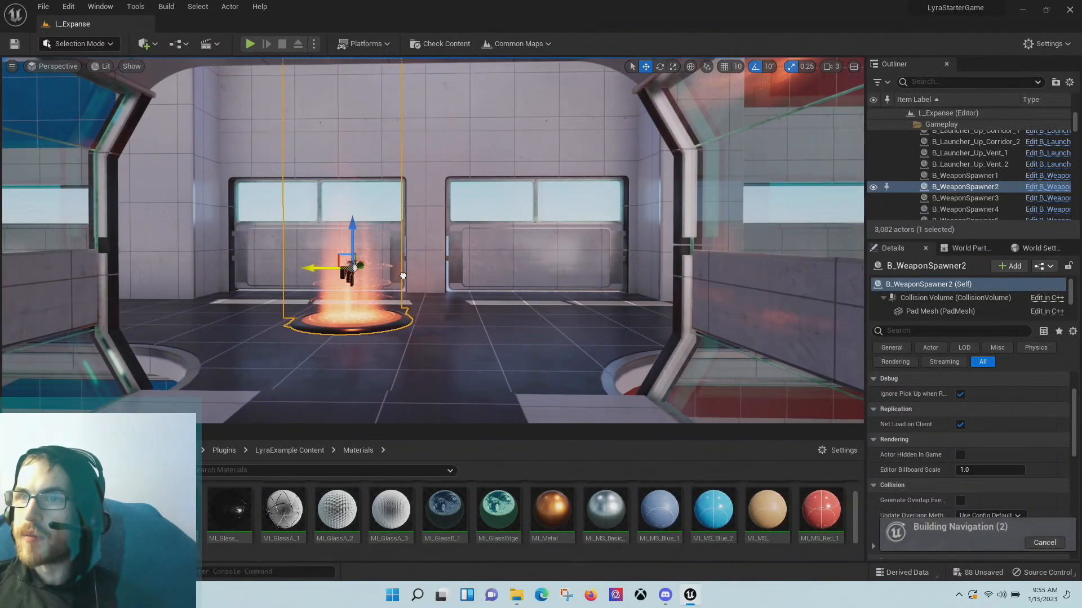
{"action": "right_click_drag", "start_coordinate": [403, 276], "coordinate": [426, 289]}
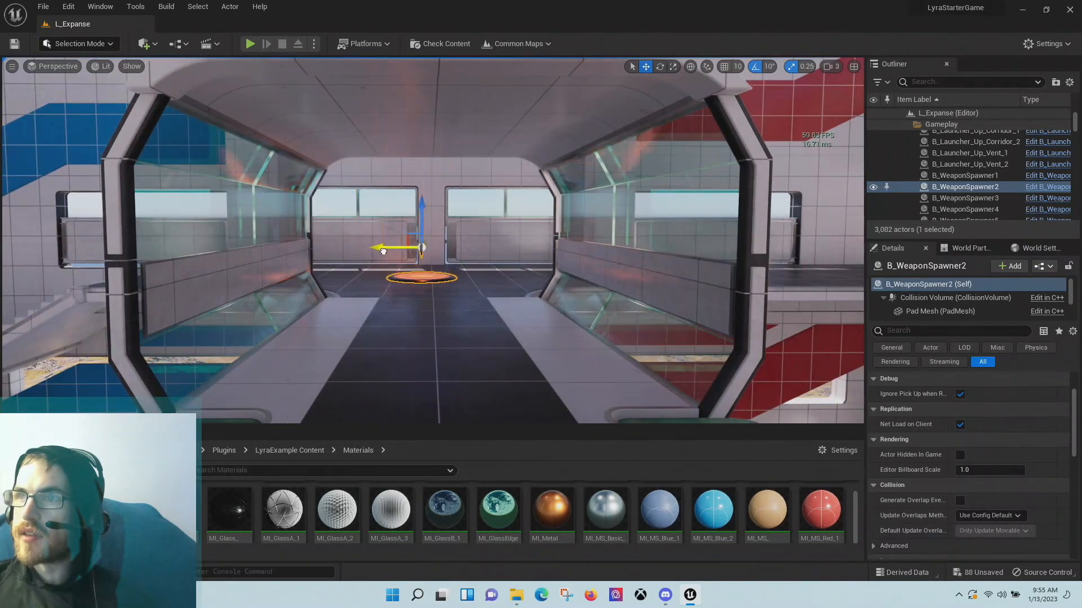
{"action": "left_click_drag", "start_coordinate": [383, 251], "coordinate": [389, 251]}
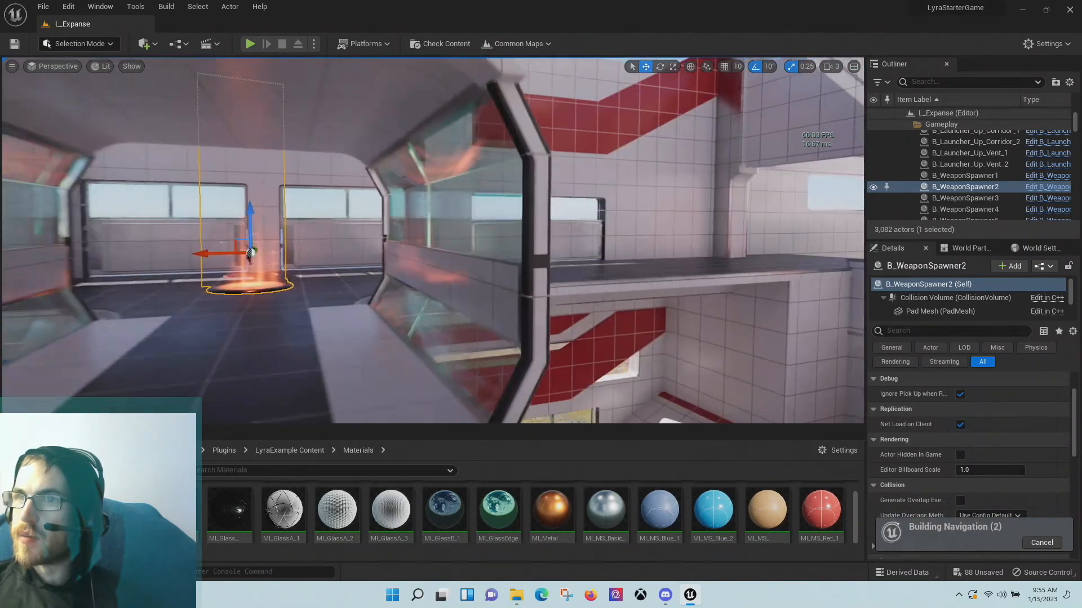
- Fly past the blue glowing panel and the stairs to the blue-striped wall beside the golden weapon pad
{"action": "right_click_drag", "start_coordinate": [592, 293], "coordinate": [574, 286]}
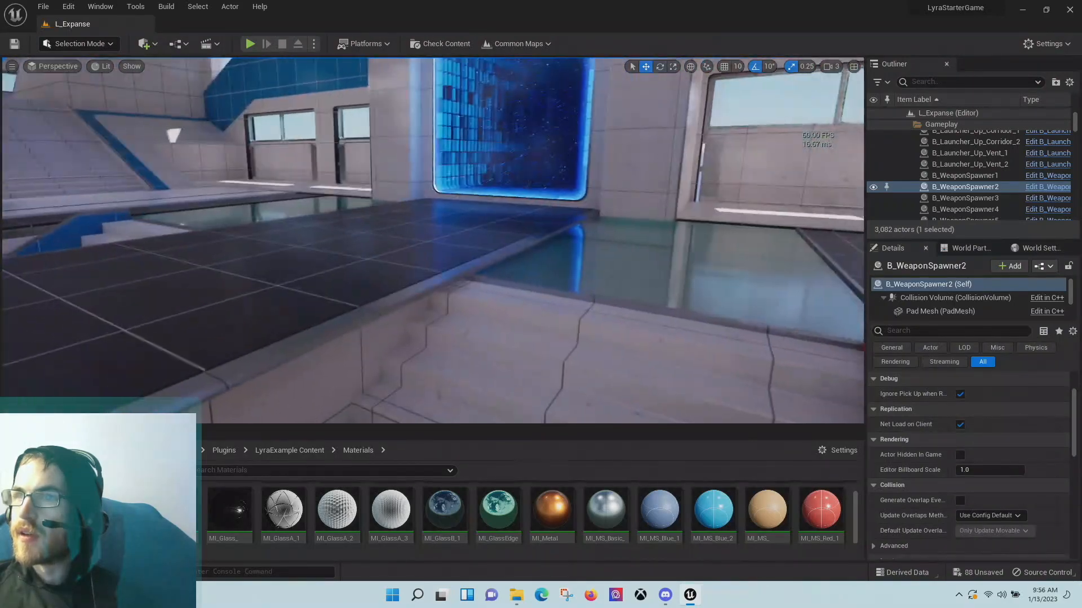
{"action": "key", "text": "s"}
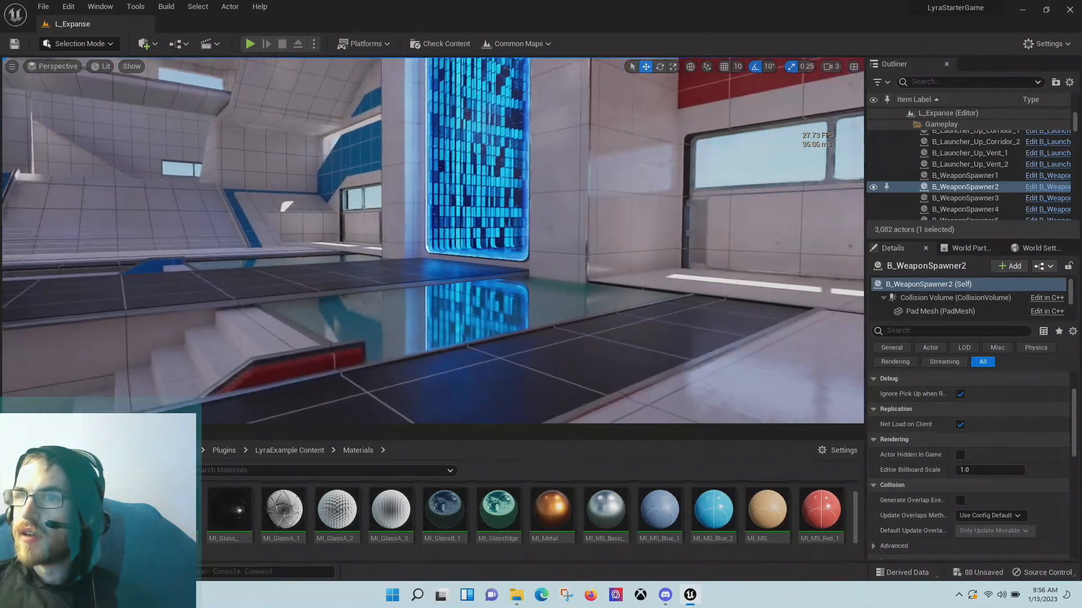
{"action": "right_click_drag", "start_coordinate": [490, 322], "coordinate": [598, 310]}
{"action": "key", "text": "w"}
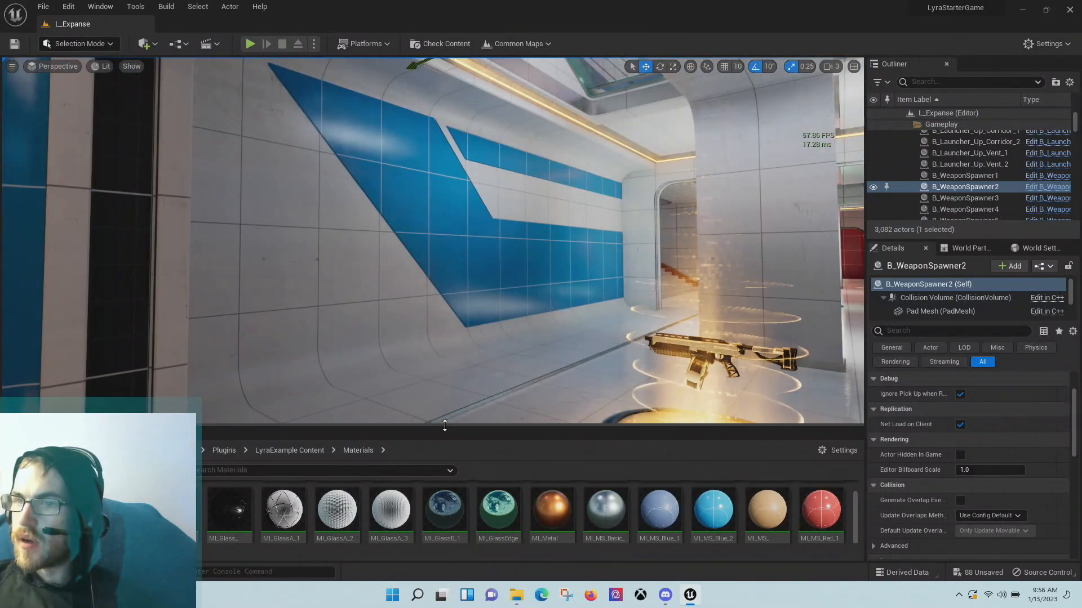
- Enlarge the content browser to show more of the Materials folder and open the MI_MetalChroma material instance
{"action": "left_click_drag", "start_coordinate": [445, 426], "coordinate": [469, 268]}
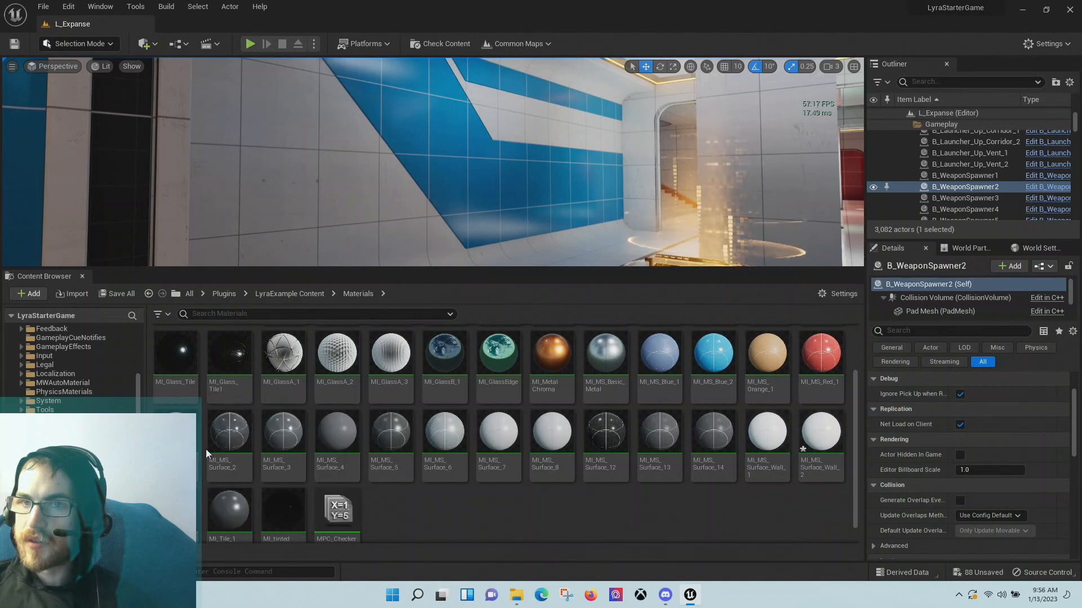
{"action": "mouse_move", "coordinate": [205, 449]}
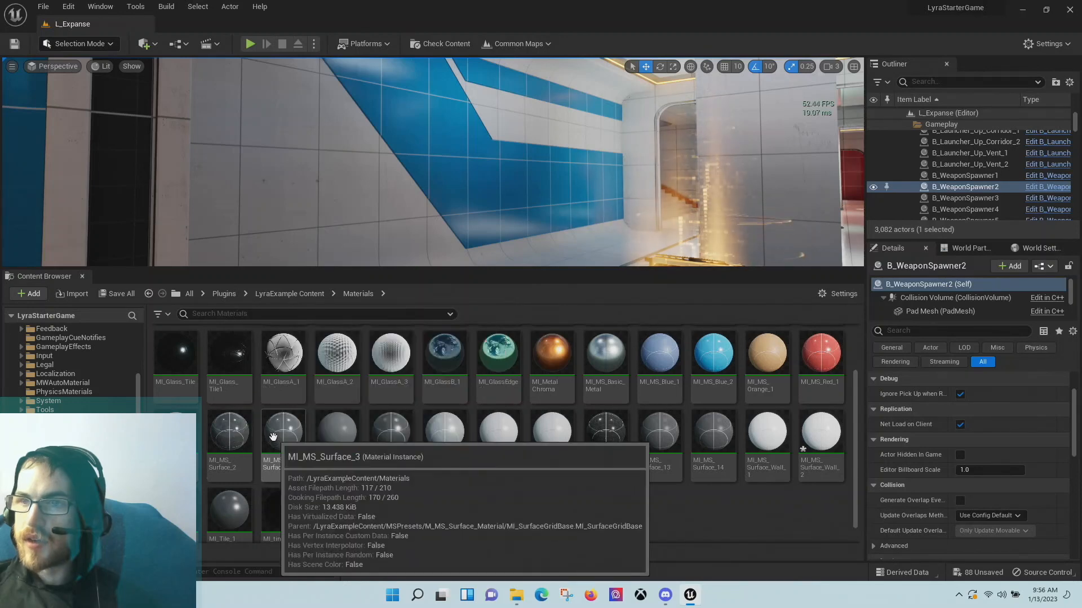
{"action": "mouse_move", "coordinate": [337, 430]}
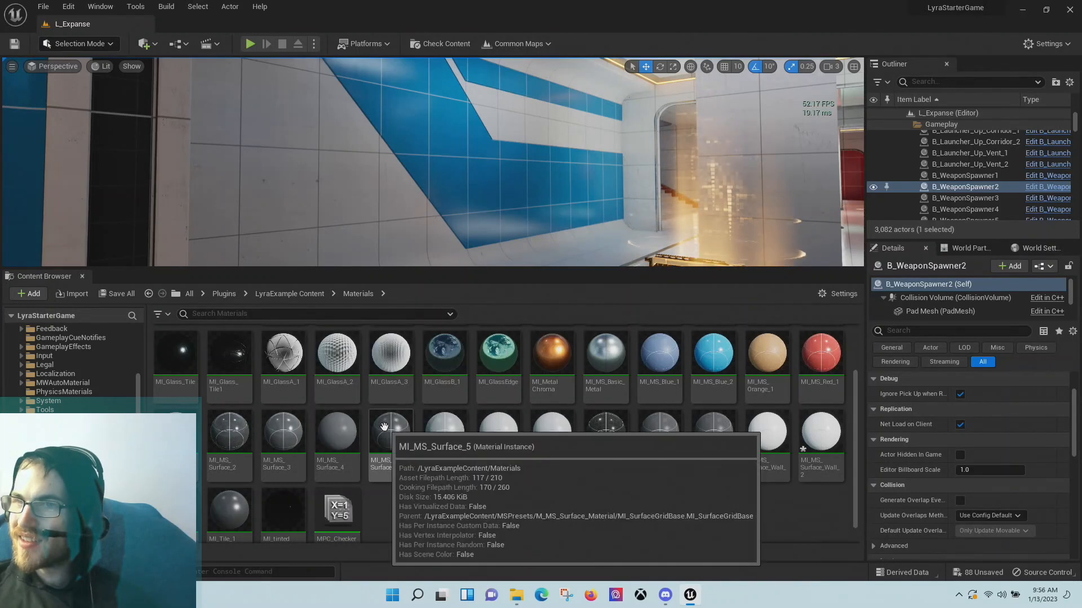
{"action": "mouse_move", "coordinate": [546, 352]}
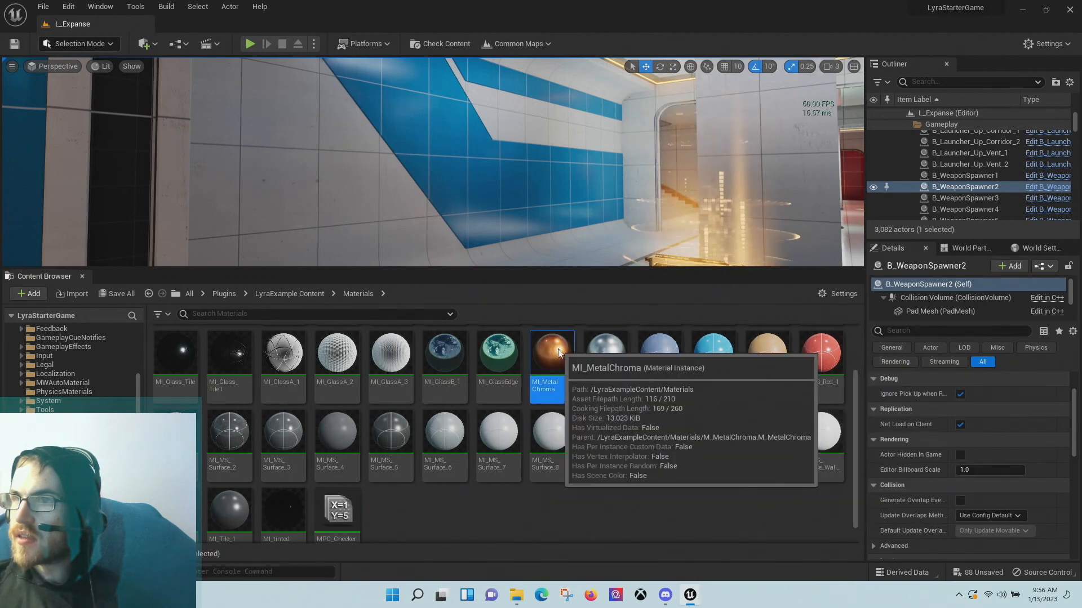
{"action": "double_click", "coordinate": [558, 352]}
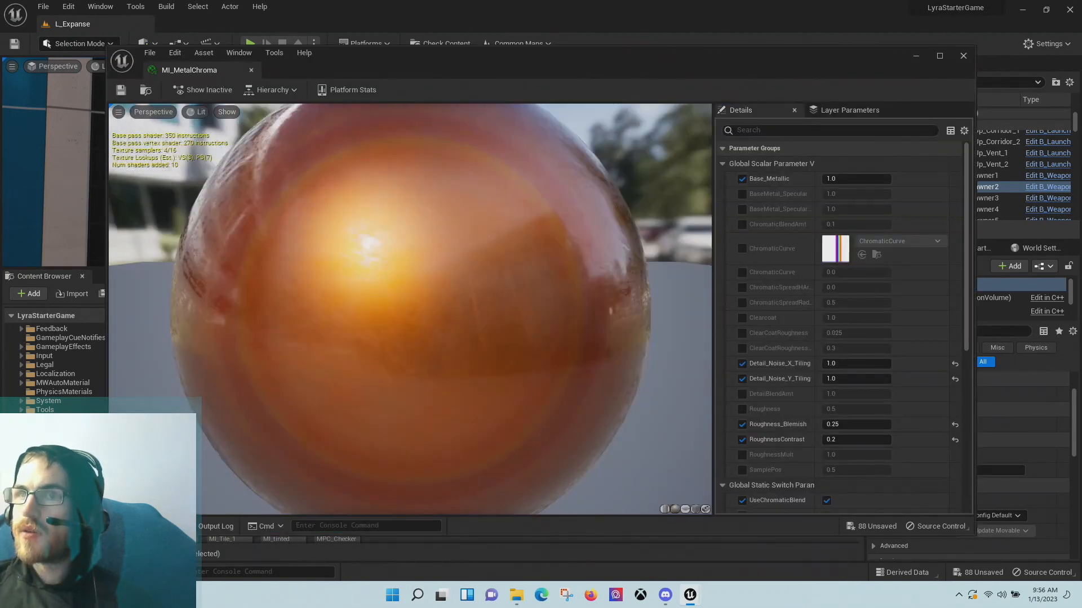
- Inspect MI_MetalChroma's preview sphere from several angles and distances and review its parameters down to the parent material
{"action": "left_click_drag", "start_coordinate": [366, 327], "coordinate": [424, 282]}
{"action": "scroll", "coordinate": [367, 326], "scroll_direction": "down", "scroll_amount": 1}
{"action": "scroll", "coordinate": [374, 303], "scroll_direction": "down", "scroll_amount": 4}
{"action": "scroll", "coordinate": [424, 282], "scroll_direction": "down", "scroll_amount": 5}
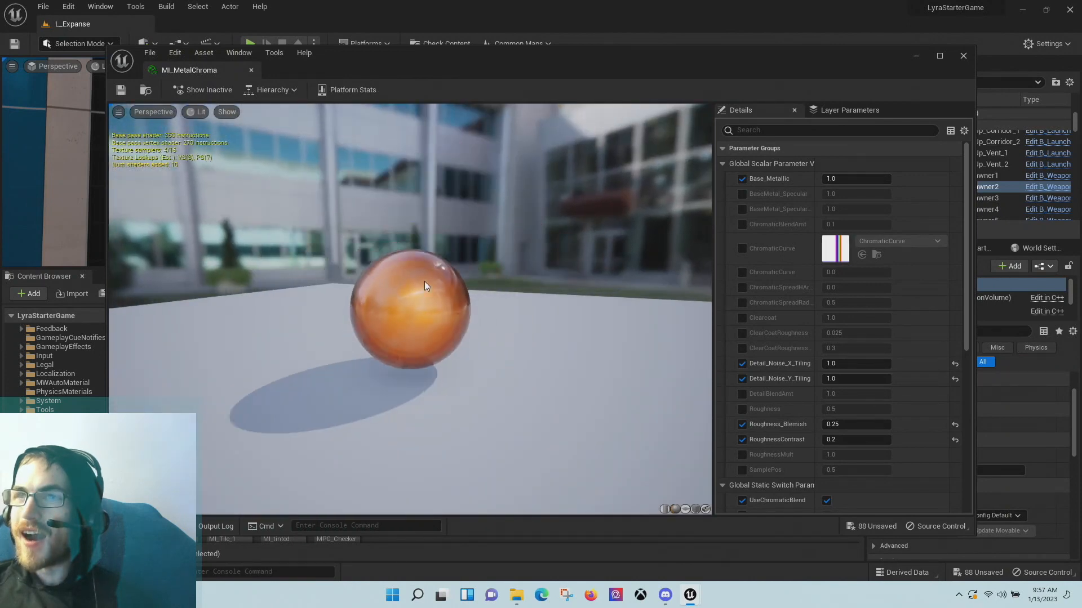
{"action": "scroll", "coordinate": [424, 285], "scroll_direction": "up", "scroll_amount": 5}
{"action": "scroll", "coordinate": [874, 279], "scroll_direction": "down", "scroll_amount": 8}
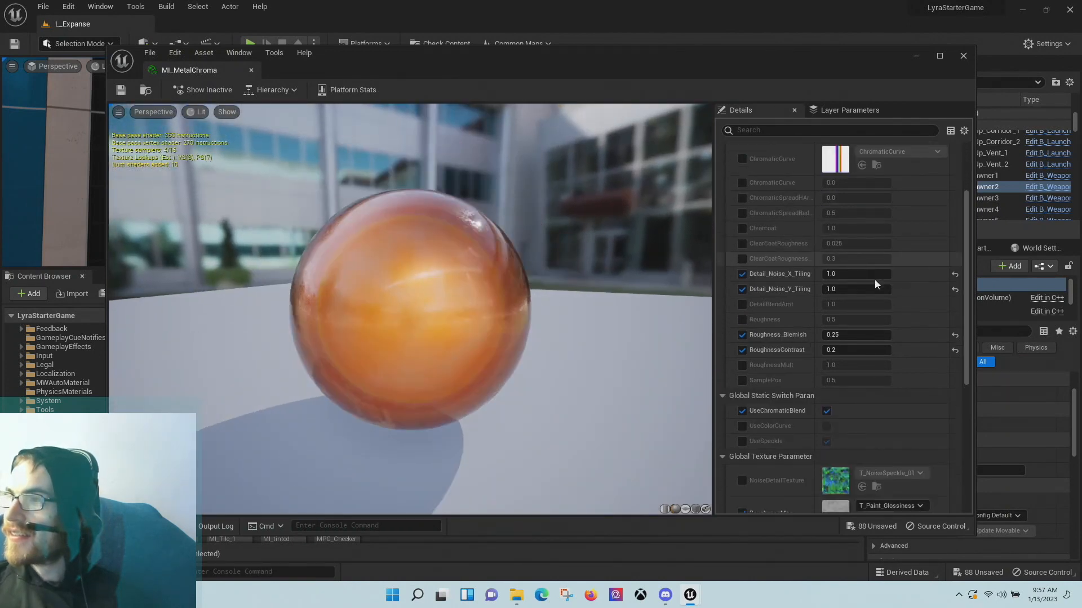
{"action": "scroll", "coordinate": [867, 338], "scroll_direction": "down", "scroll_amount": 5}
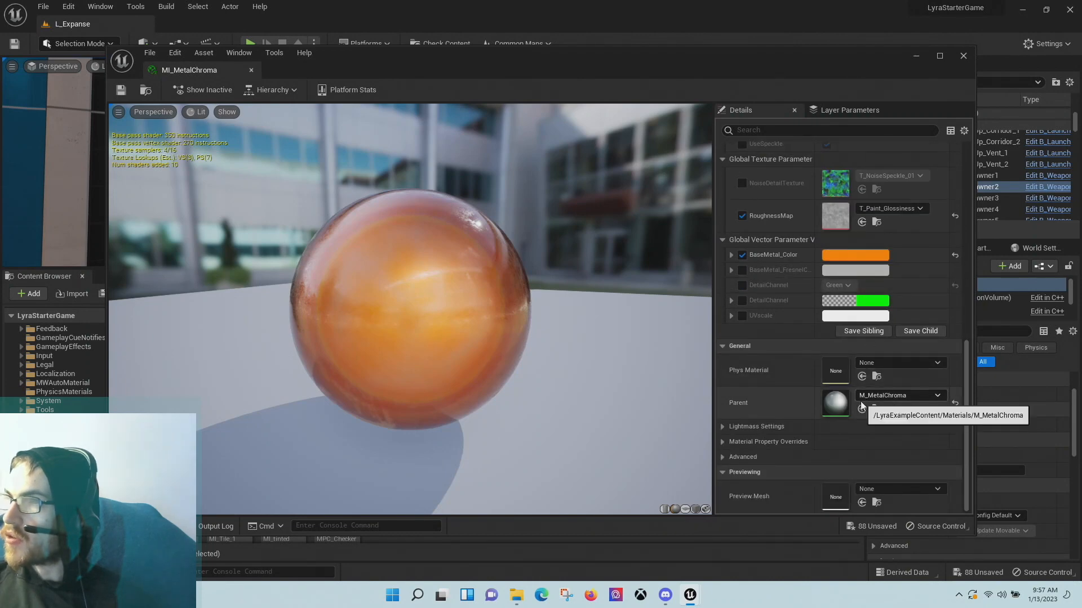
- Open the parent material M_MetalChroma and examine the clear coat, shading model and SetMaterialAttributes nodes of its graph
{"action": "double_click", "coordinate": [830, 401]}
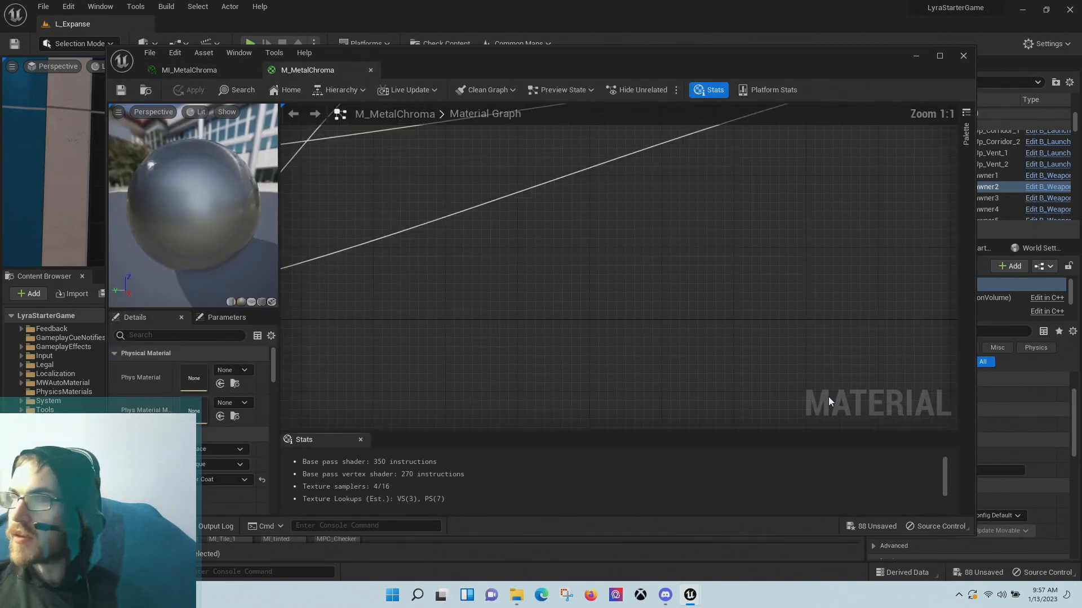
{"action": "scroll", "coordinate": [413, 314], "scroll_direction": "down", "scroll_amount": 3}
{"action": "scroll", "coordinate": [660, 268], "scroll_direction": "down", "scroll_amount": 4}
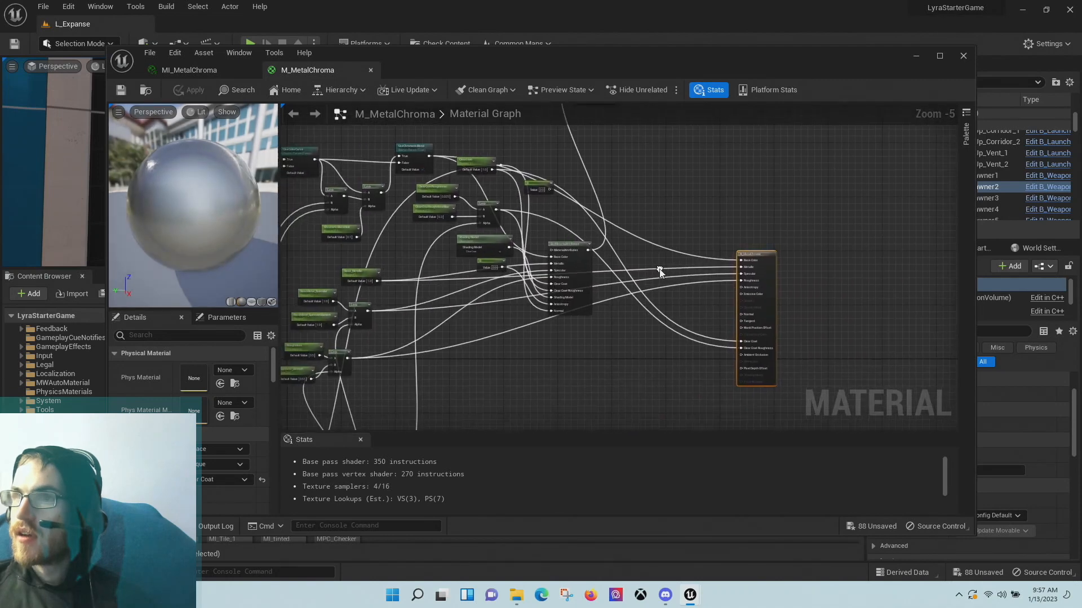
{"action": "scroll", "coordinate": [649, 219], "scroll_direction": "up", "scroll_amount": 3}
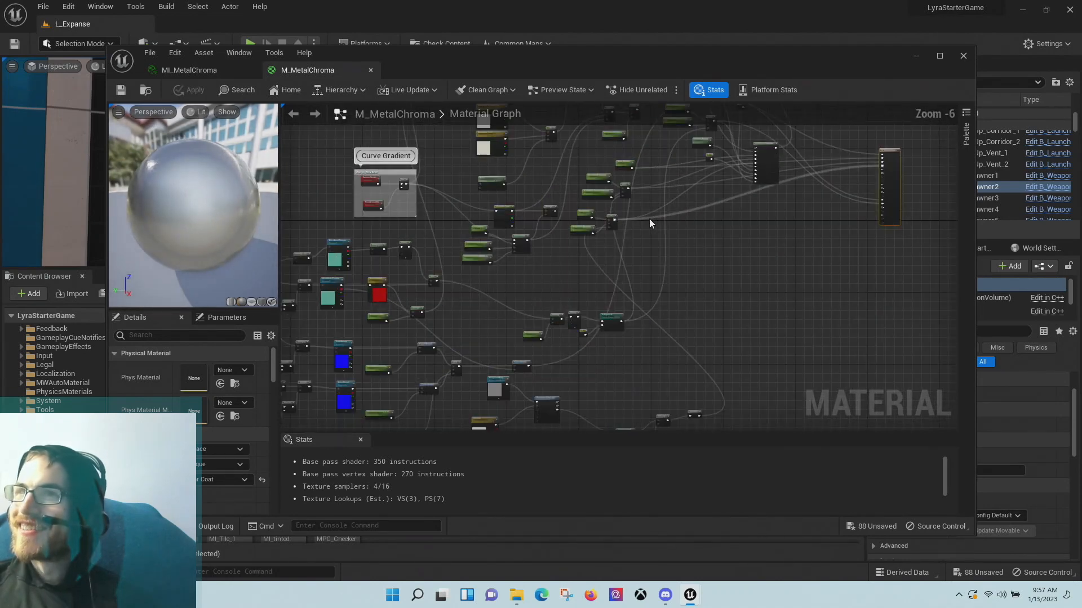
{"action": "right_click_drag", "start_coordinate": [649, 218], "coordinate": [430, 373]}
{"action": "scroll", "coordinate": [600, 313], "scroll_direction": "up", "scroll_amount": 3}
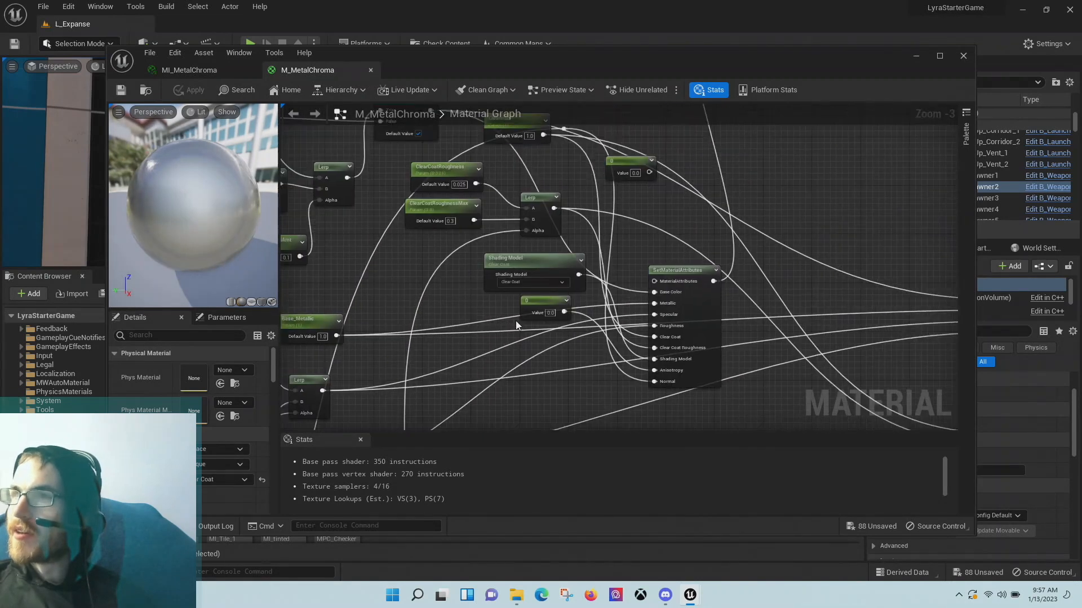
- Follow the M_MetalChroma graph back to its NoiseDetailTexture and DetailChannel nodes and examine how they are combined
{"action": "right_click_drag", "start_coordinate": [516, 320], "coordinate": [701, 215]}
{"action": "scroll", "coordinate": [436, 312], "scroll_direction": "down", "scroll_amount": 3}
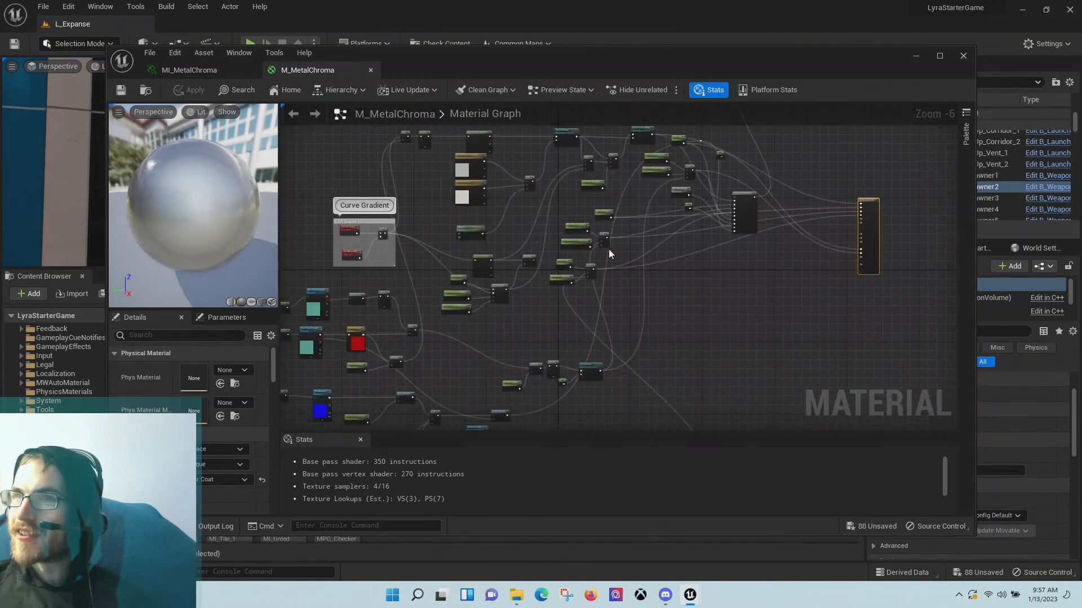
{"action": "right_click_drag", "start_coordinate": [370, 311], "coordinate": [579, 221]}
{"action": "scroll", "coordinate": [581, 220], "scroll_direction": "up", "scroll_amount": 3}
{"action": "right_click_drag", "start_coordinate": [508, 241], "coordinate": [576, 207]}
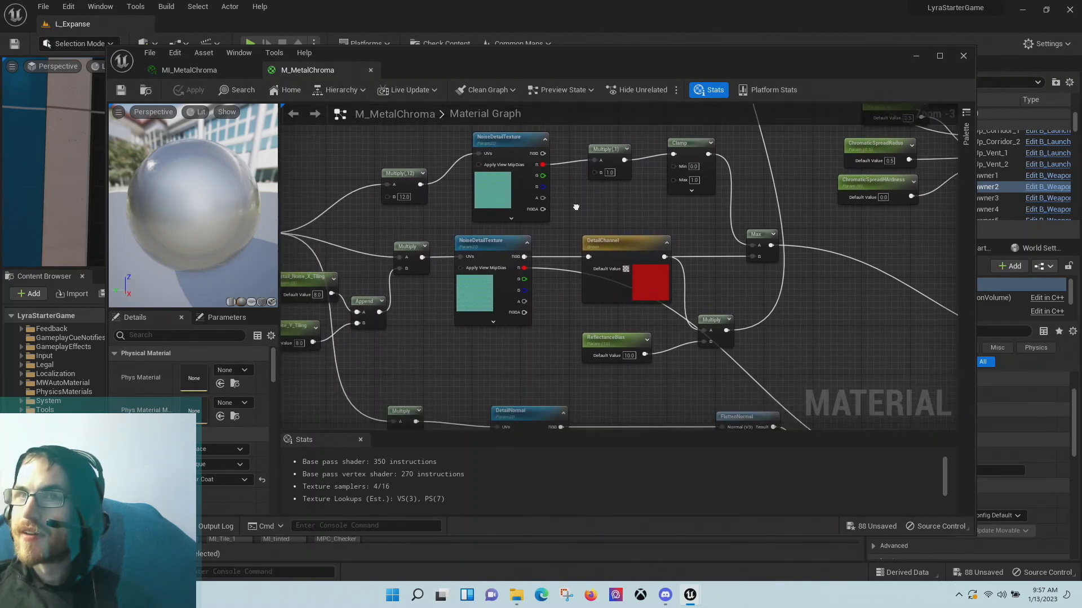
- Close the M_MetalChroma material and look through the Textures folder and its GlassPattern subfolder, returning to the Materials folder
{"action": "right_click_drag", "start_coordinate": [623, 369], "coordinate": [689, 227]}
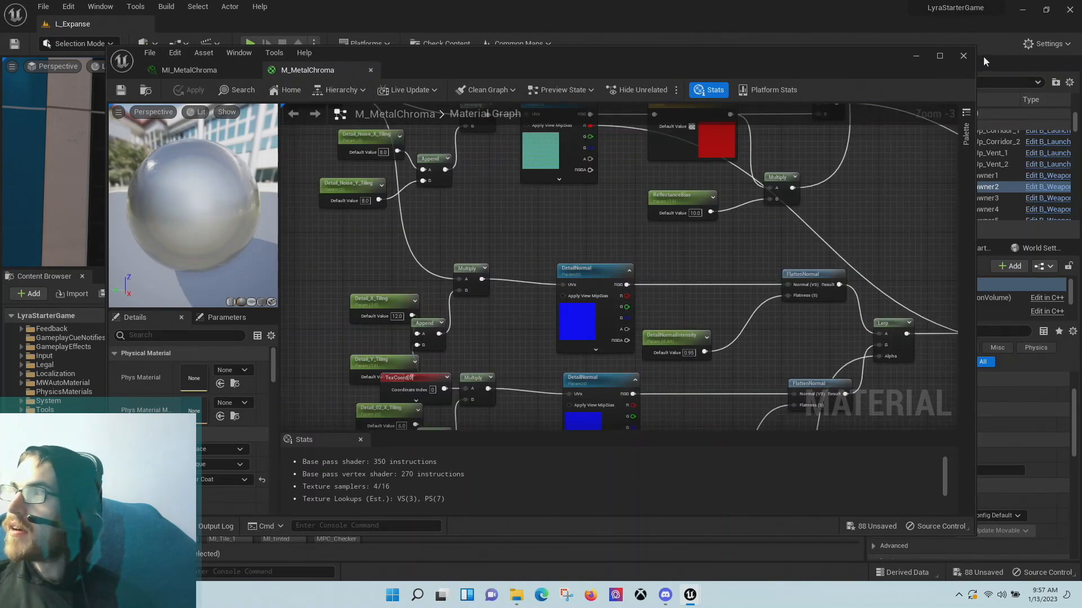
{"action": "left_click", "coordinate": [963, 57]}
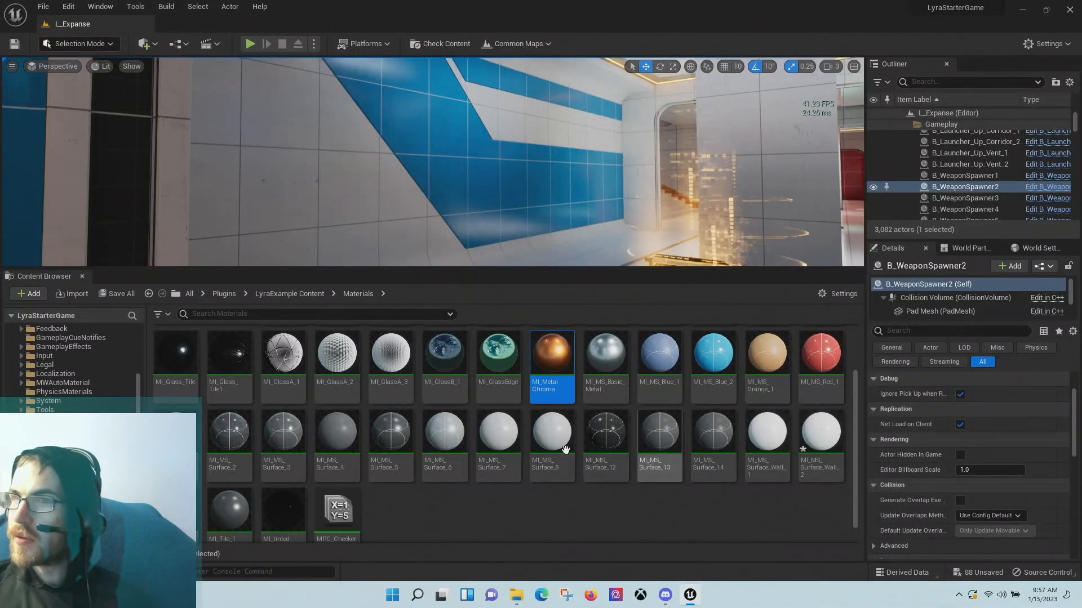
{"action": "scroll", "coordinate": [541, 439], "scroll_direction": "up", "scroll_amount": 2}
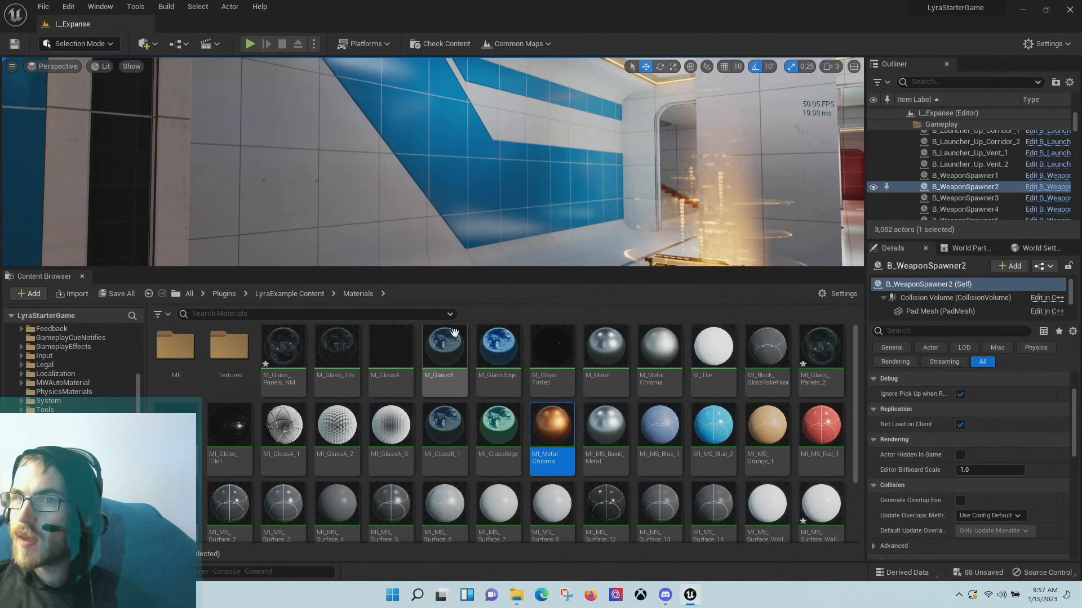
{"action": "double_click", "coordinate": [229, 346]}
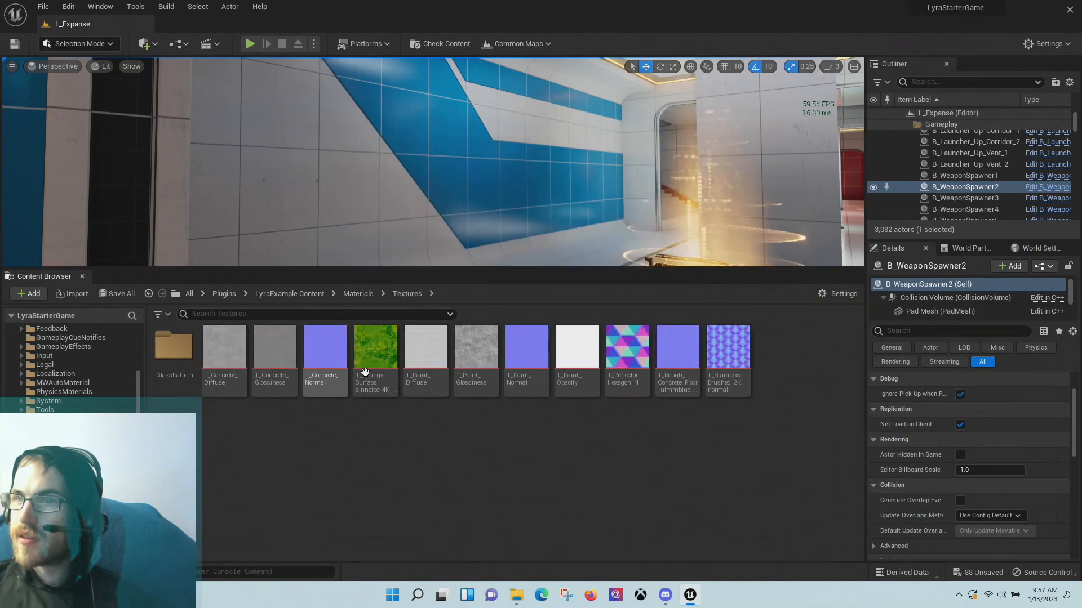
{"action": "mouse_move", "coordinate": [467, 359]}
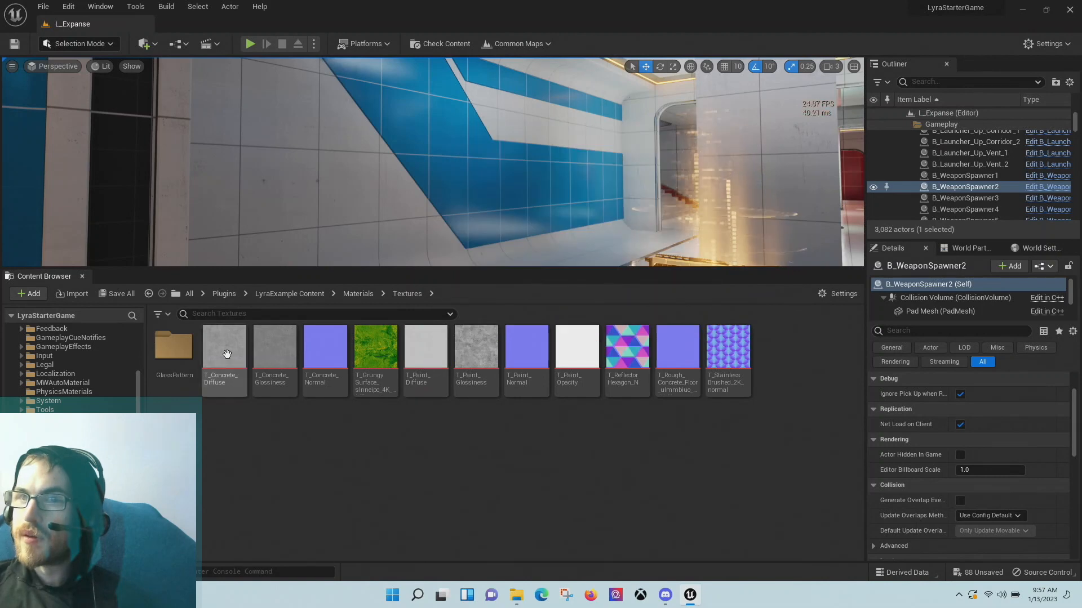
{"action": "mouse_move", "coordinate": [227, 354]}
{"action": "double_click", "coordinate": [173, 346]}
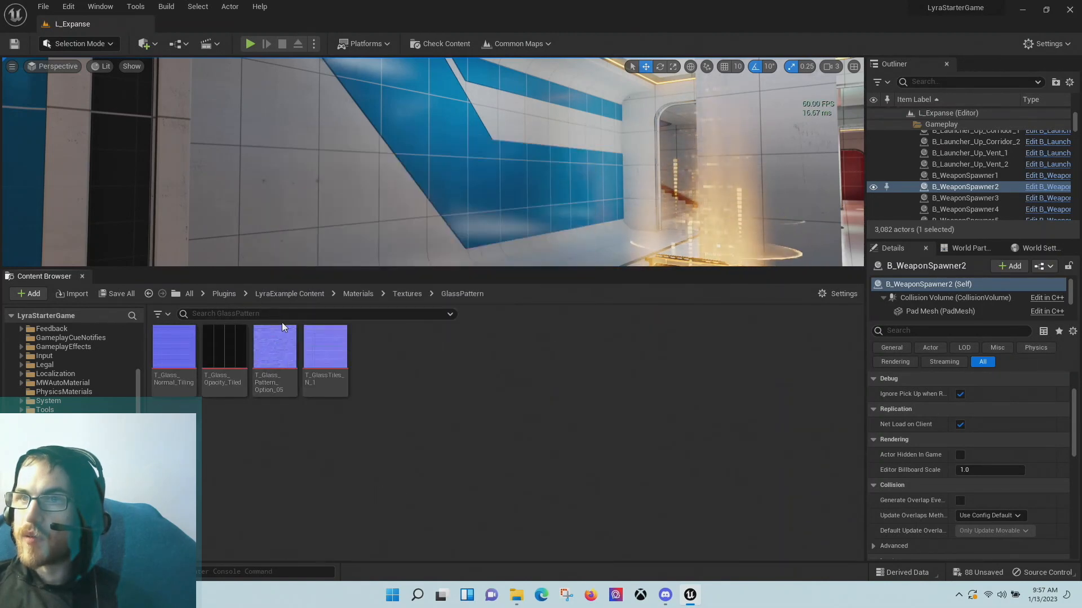
{"action": "left_click", "coordinate": [408, 295]}
{"action": "left_click", "coordinate": [358, 293]}
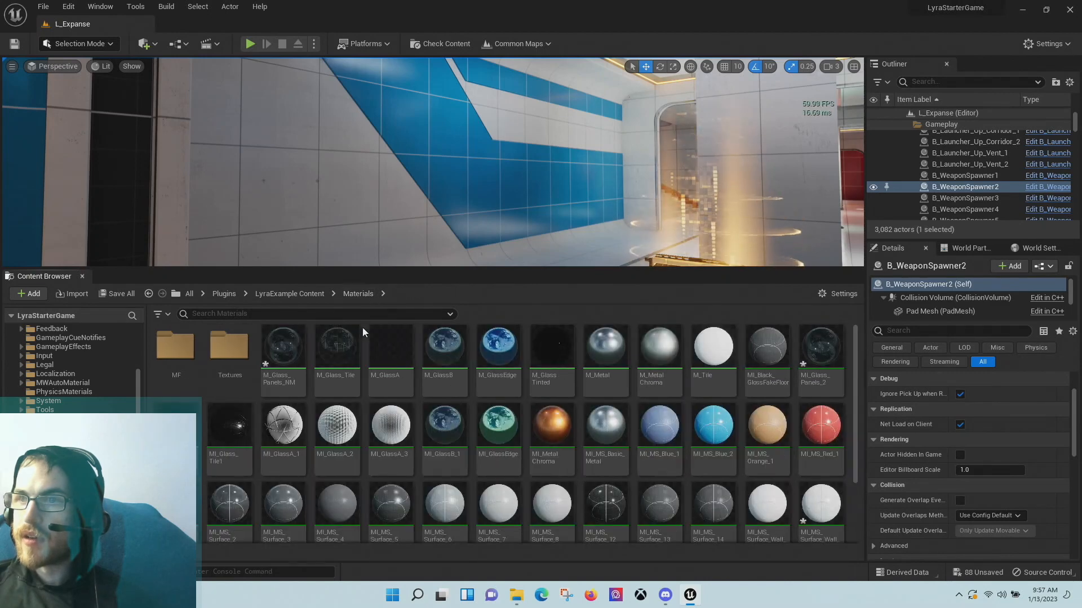
- Enlarge the level viewport by shrinking the content browser and select a glass window panel below the red wall stripe
{"action": "mouse_move", "coordinate": [532, 240]}
{"action": "right_mouse_down"}
{"action": "mouse_move", "coordinate": [625, 248]}
{"action": "mouse_move", "coordinate": [524, 248]}
{"action": "mouse_move", "coordinate": [532, 242]}
{"action": "right_mouse_up"}
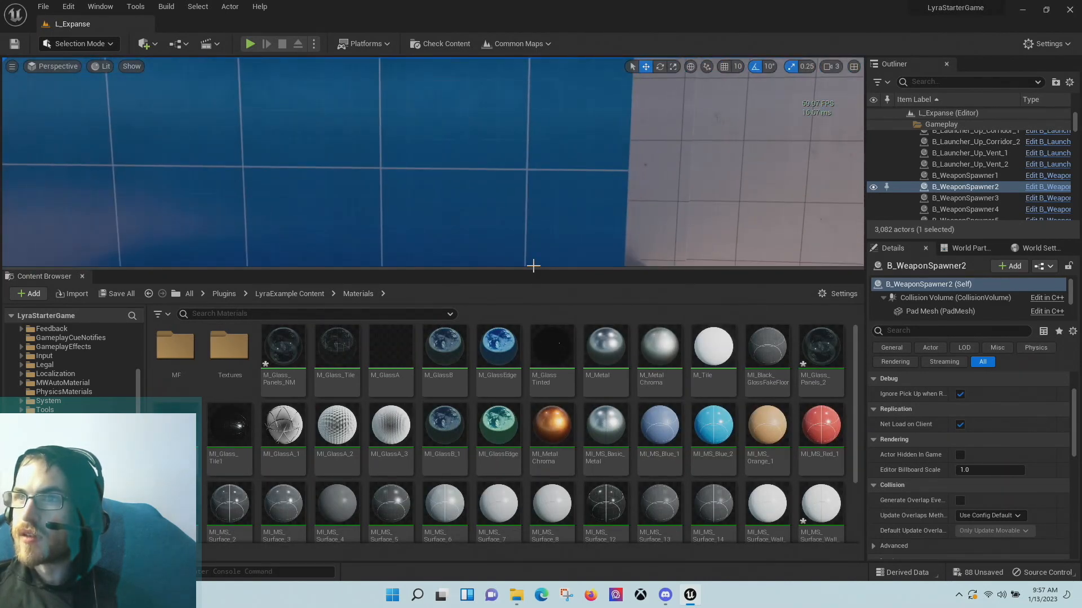
{"action": "left_click_drag", "start_coordinate": [534, 268], "coordinate": [551, 388]}
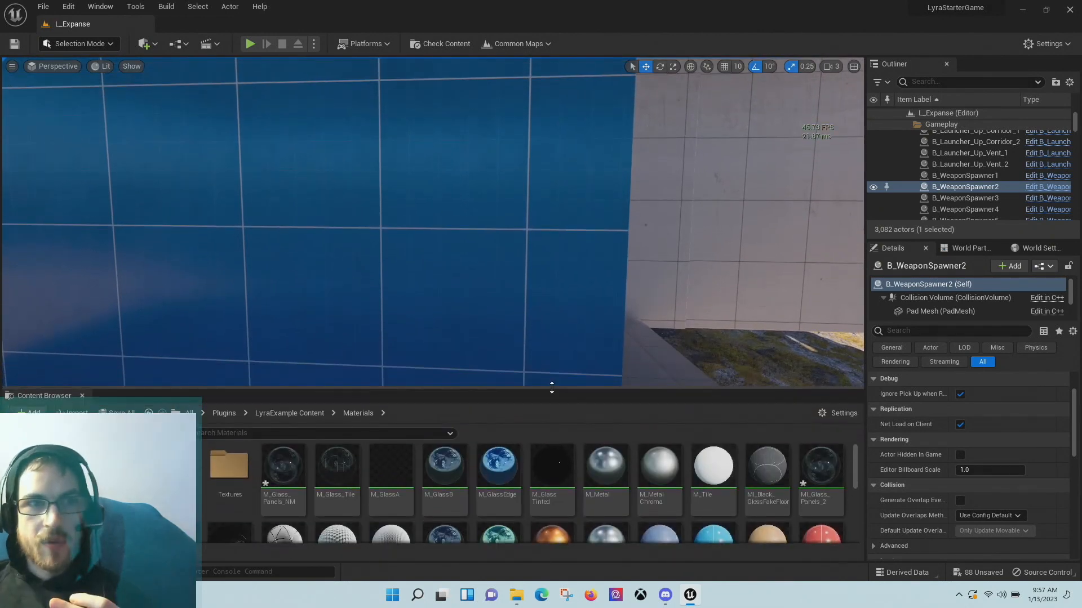
{"action": "right_click_drag", "start_coordinate": [552, 302], "coordinate": [582, 313]}
{"action": "key", "text": "w"}
{"action": "key", "text": "w"}
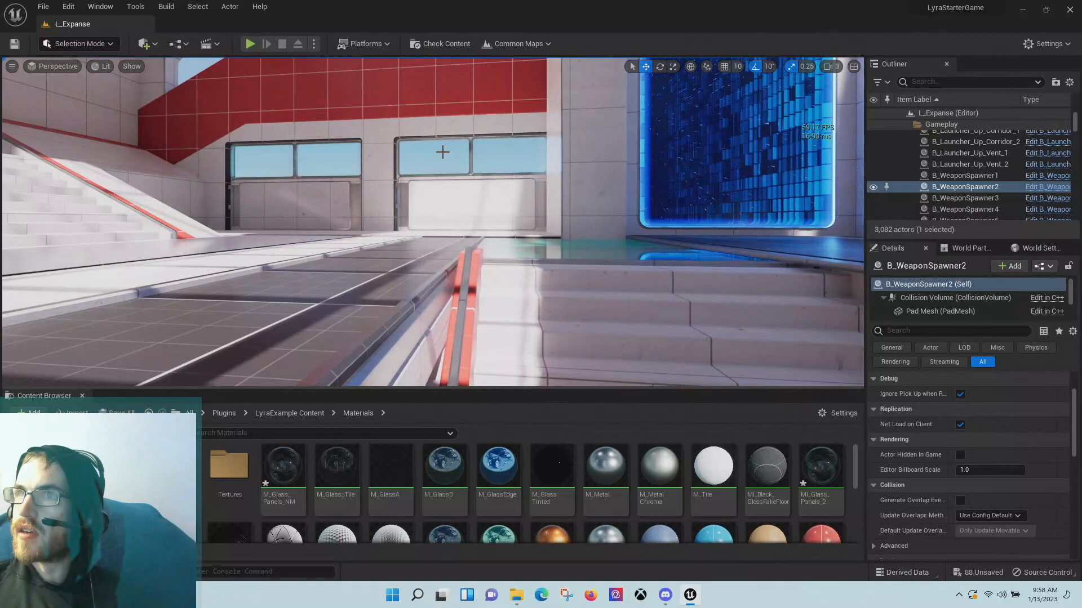
{"action": "left_click", "coordinate": [443, 152]}
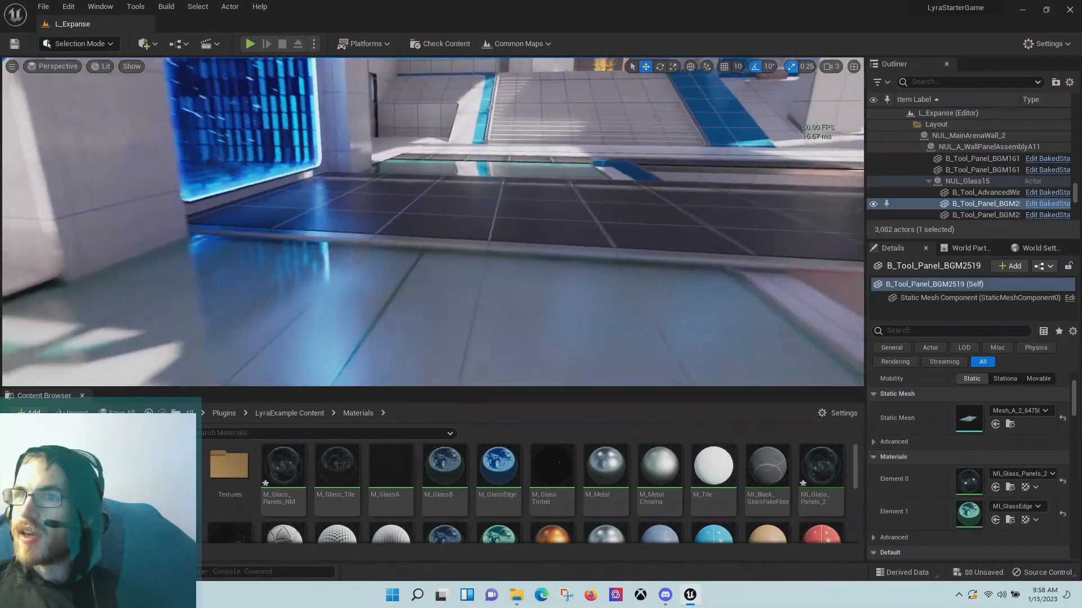
- Set the viewport camera speed to 4 and examine the grassy, rocky terrain outside the arena
{"action": "right_click_drag", "start_coordinate": [433, 222], "coordinate": [431, 285]}
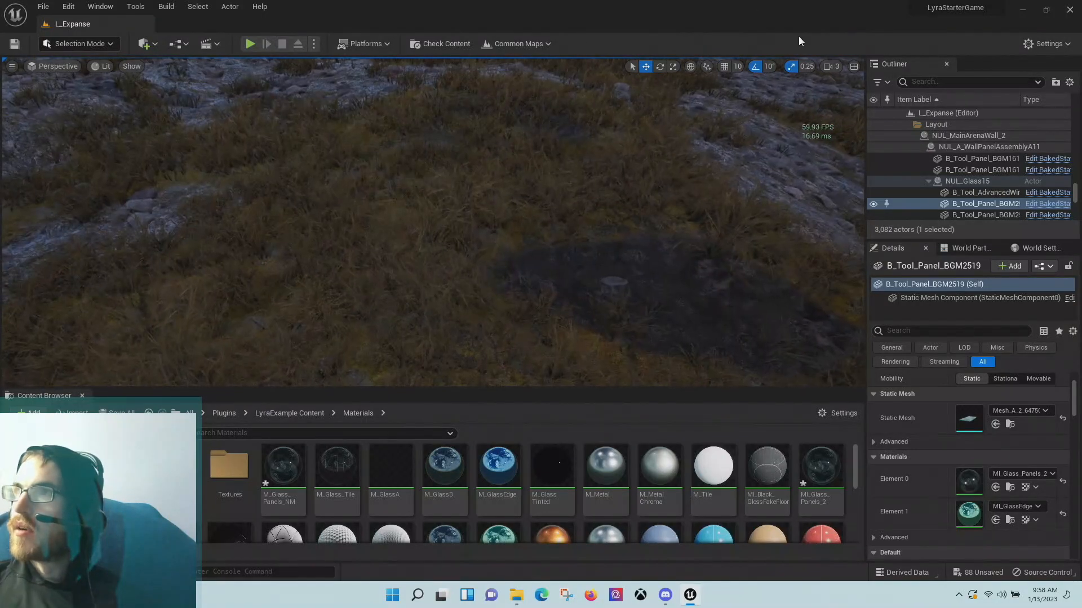
{"action": "left_click", "coordinate": [836, 67]}
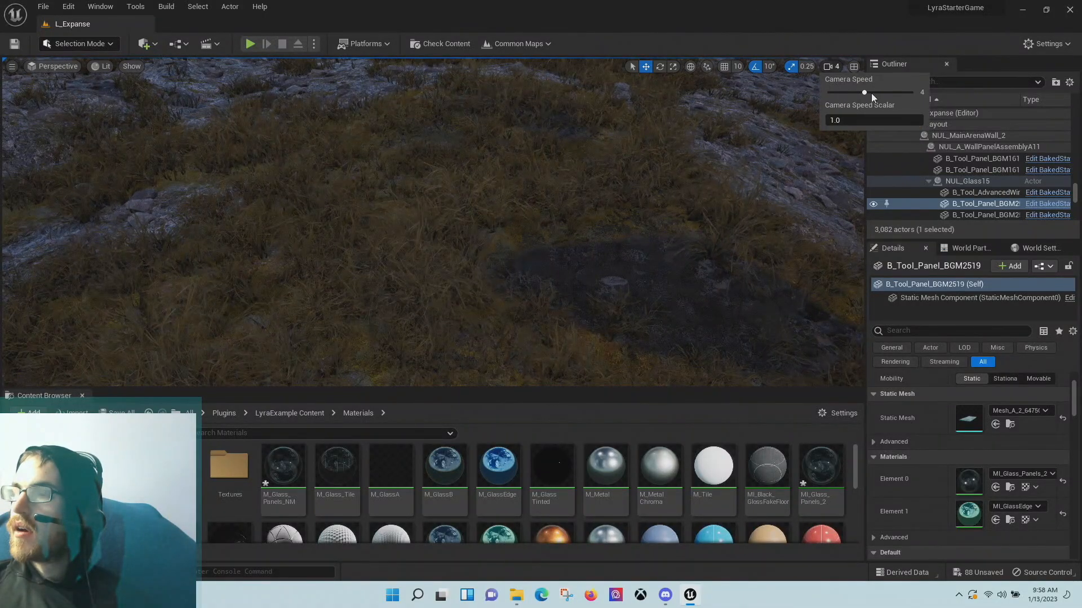
{"action": "right_click_drag", "start_coordinate": [676, 197], "coordinate": [771, 194]}
{"action": "key", "text": "w"}
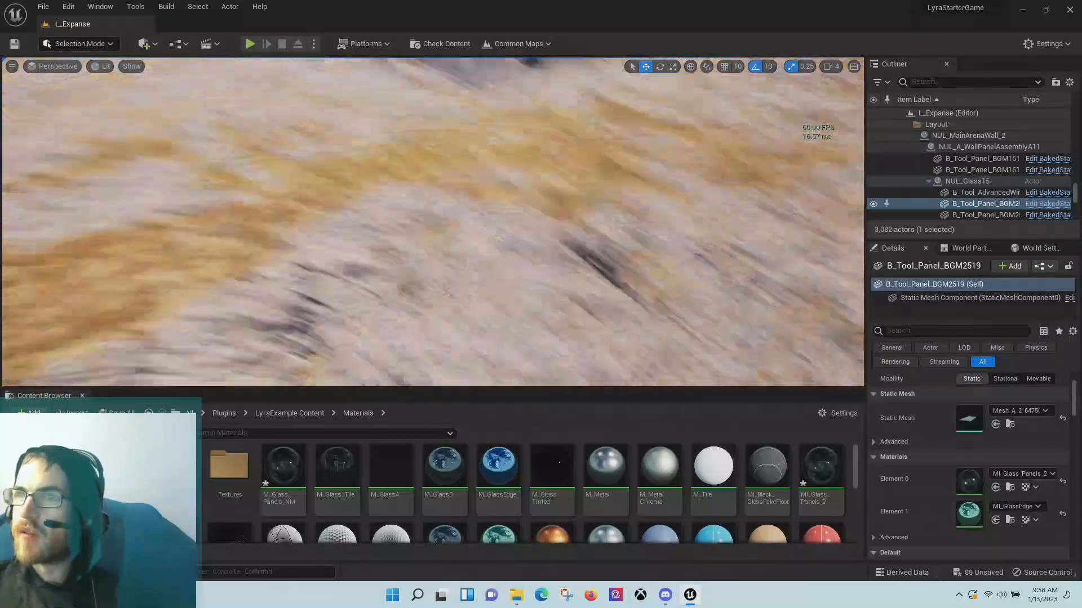
{"action": "key", "text": "w"}
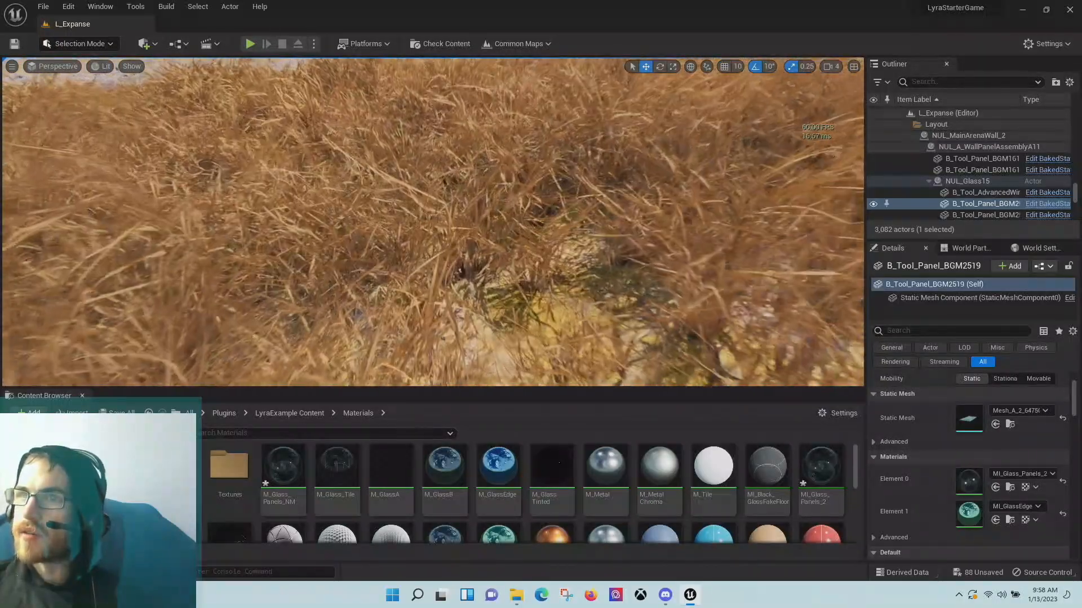
{"action": "key", "text": "w"}
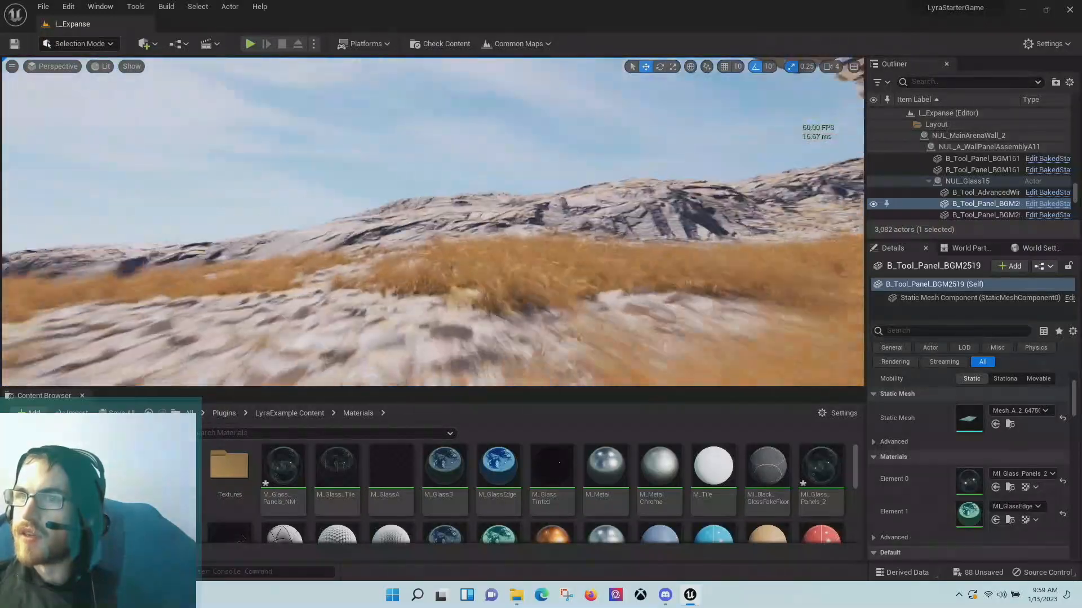
{"action": "key", "text": "w"}
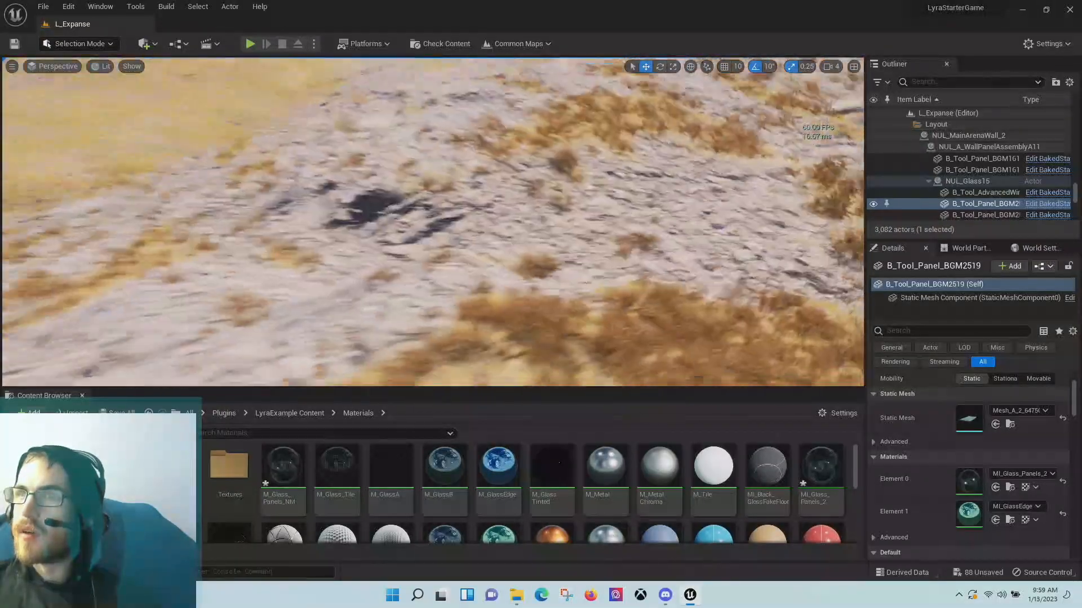
{"action": "key", "text": "w"}
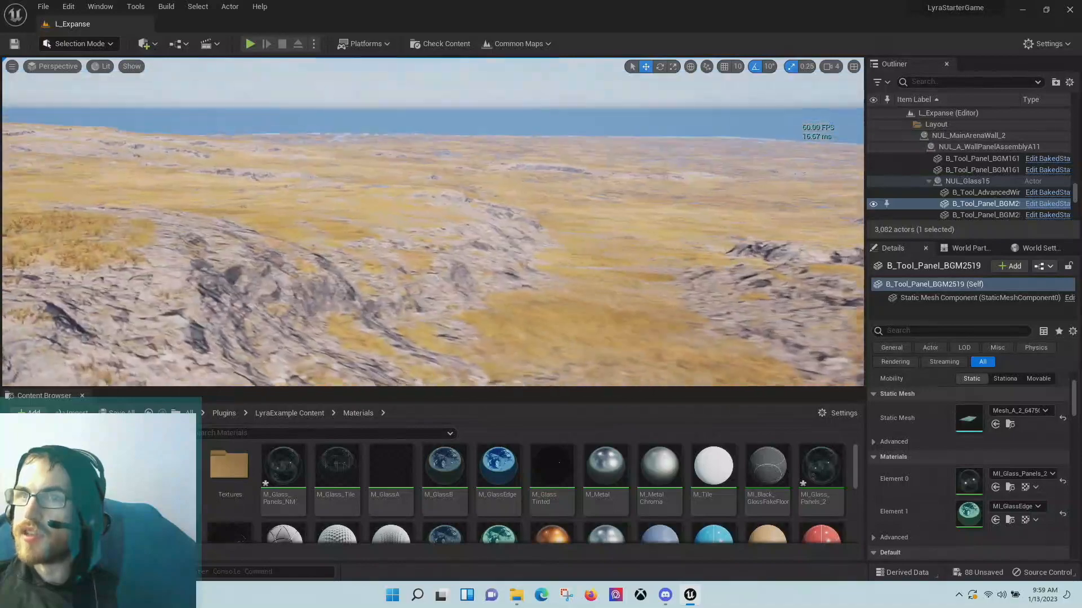
{"action": "key", "text": "w"}
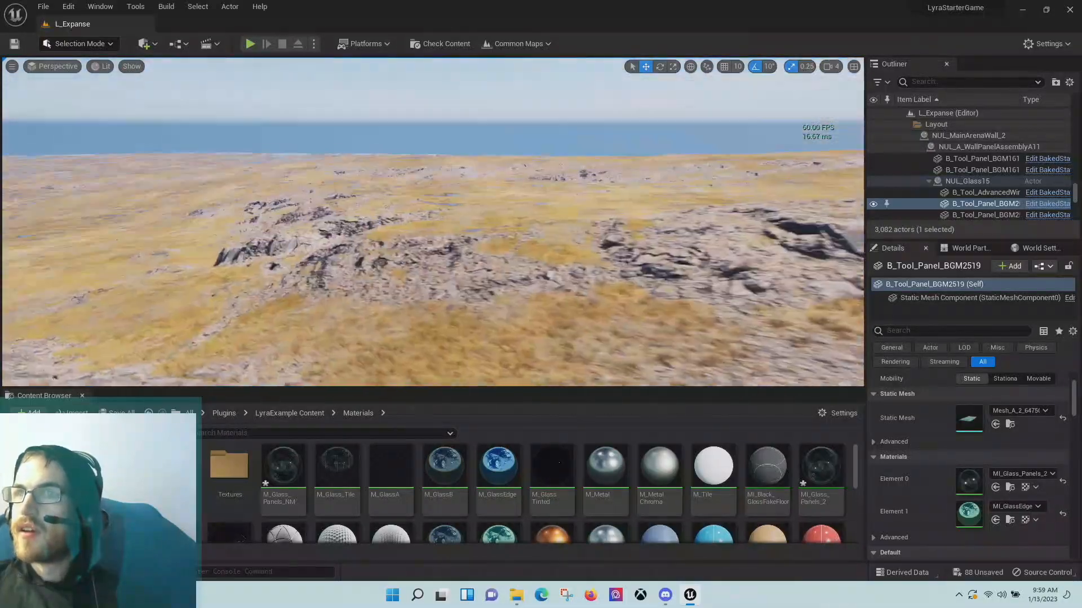
{"action": "key", "text": "w"}
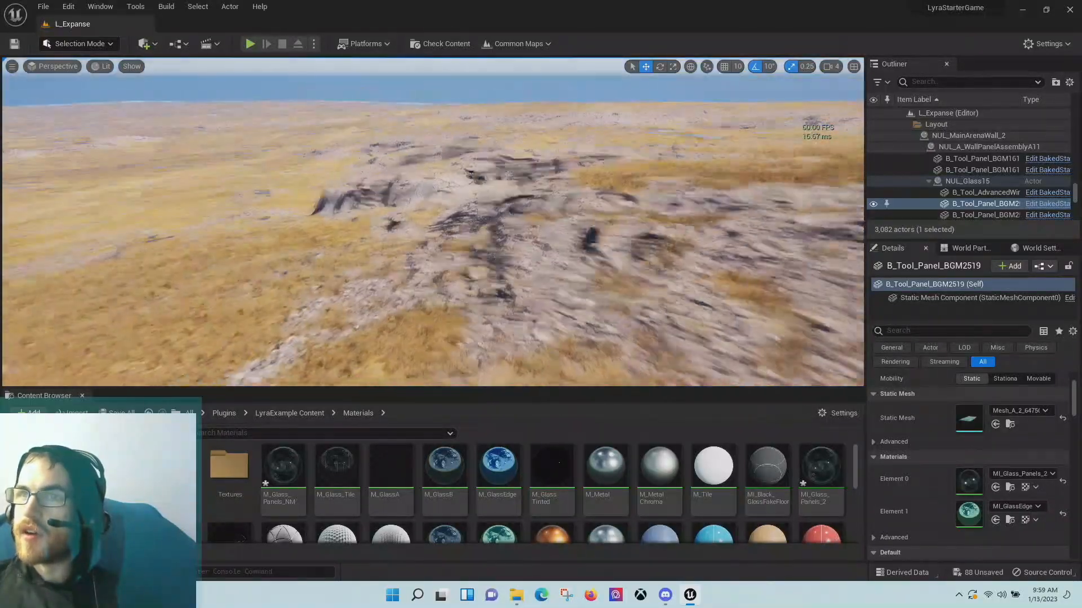
{"action": "key", "text": "w"}
{"action": "right_click_drag", "start_coordinate": [670, 202], "coordinate": [690, 143]}
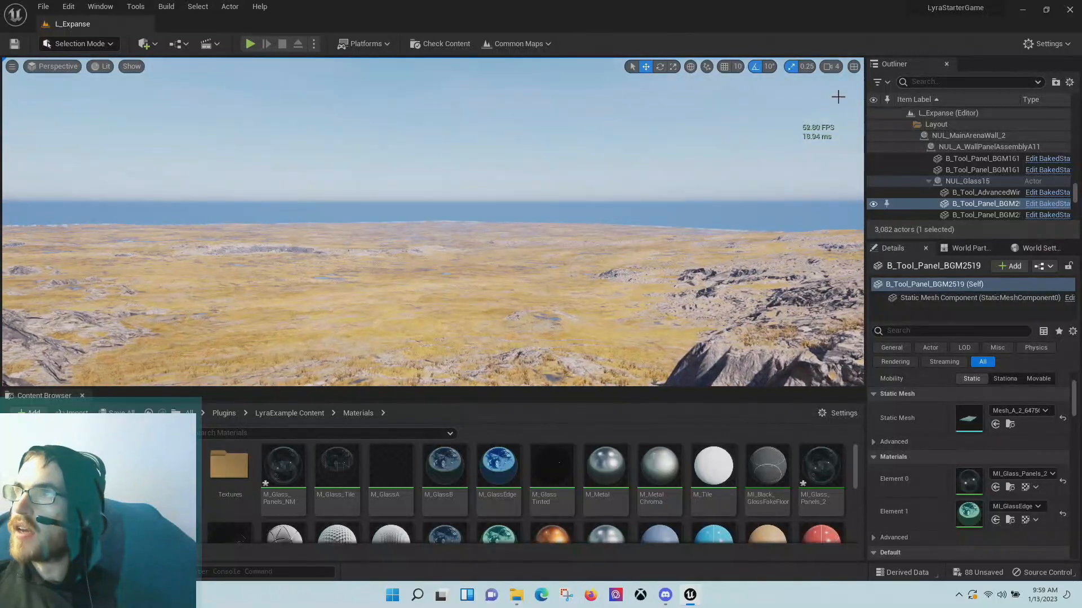
- Set the viewport camera speed to 6 and fly across the landscape towards the sea
{"action": "left_click", "coordinate": [834, 66]}
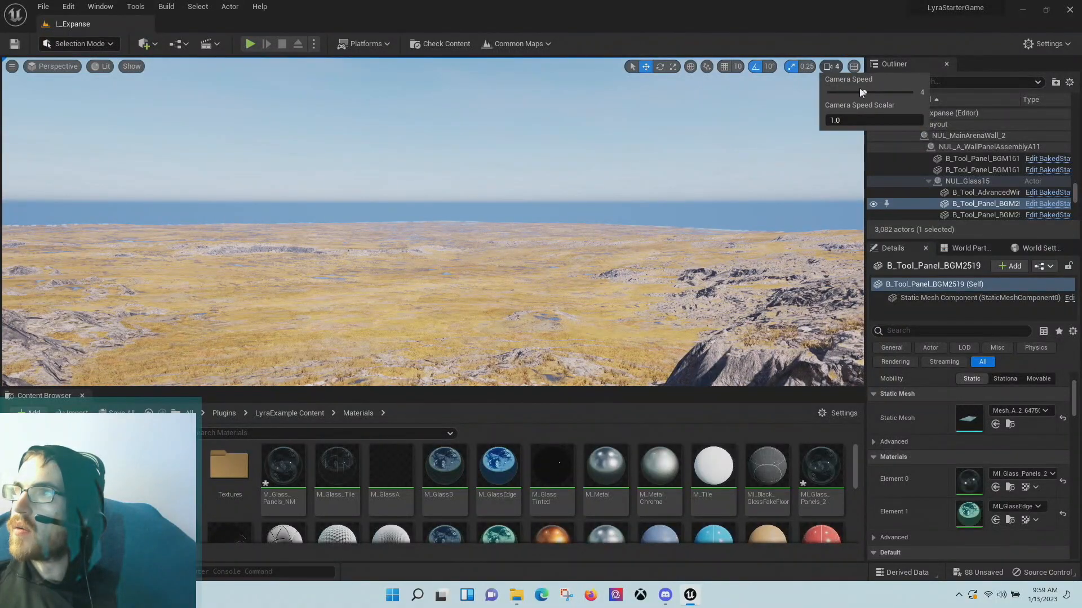
{"action": "left_click_drag", "start_coordinate": [874, 91], "coordinate": [886, 92]}
{"action": "key", "text": "w"}
{"action": "right_click_drag", "start_coordinate": [783, 146], "coordinate": [737, 108]}
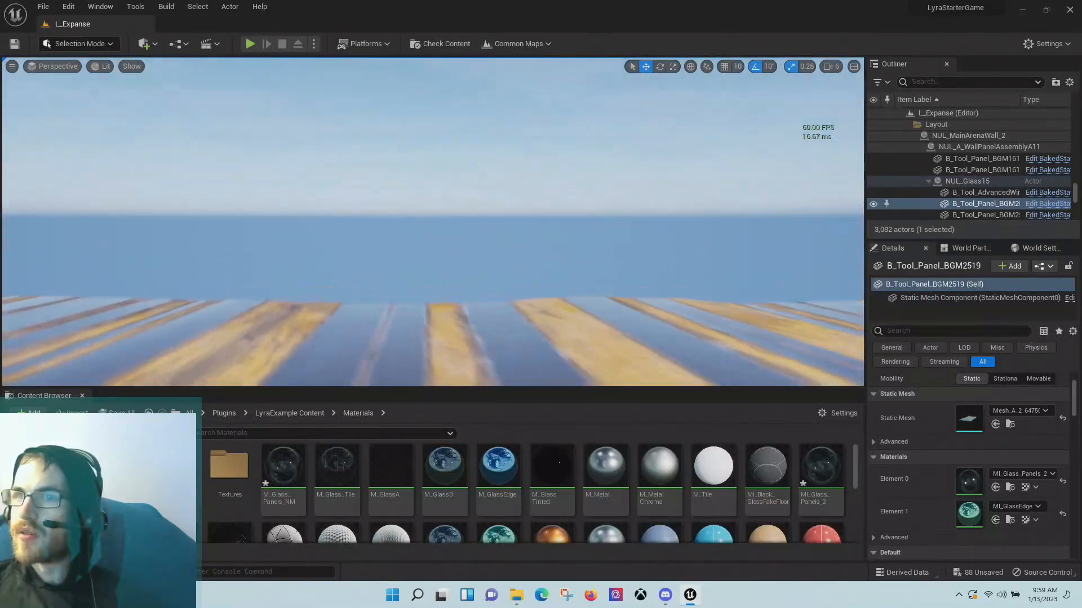
- Select the sky dome mesh and inspect the landscape's water pools, rocks and grass from above and up close
{"action": "left_click", "coordinate": [454, 130]}
{"action": "right_click_drag", "start_coordinate": [454, 131], "coordinate": [349, 237]}
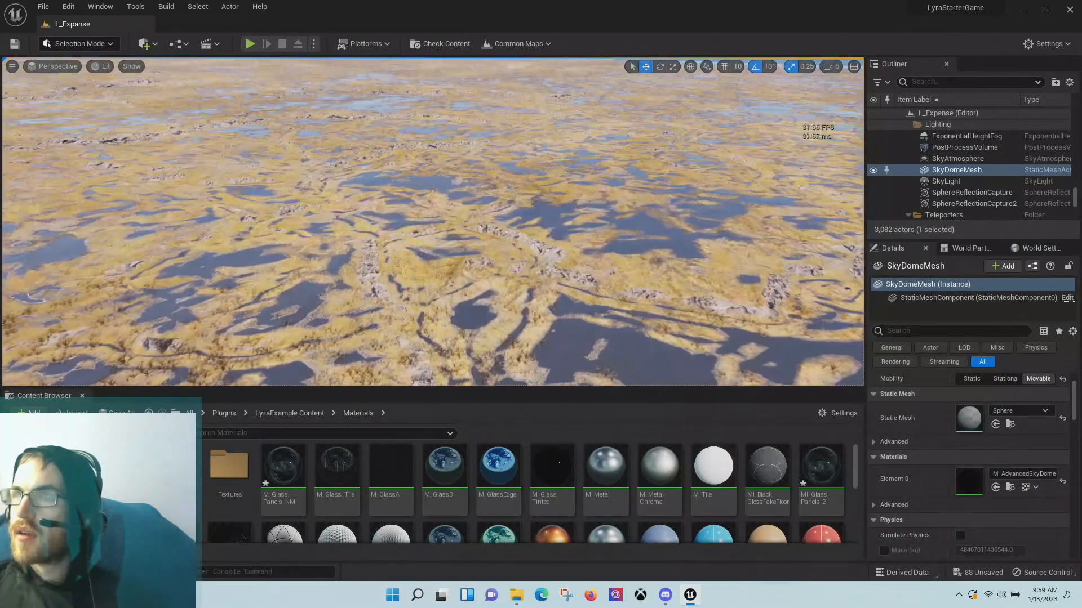
{"action": "key", "text": "w"}
{"action": "key", "text": "s"}
{"action": "key", "text": "w"}
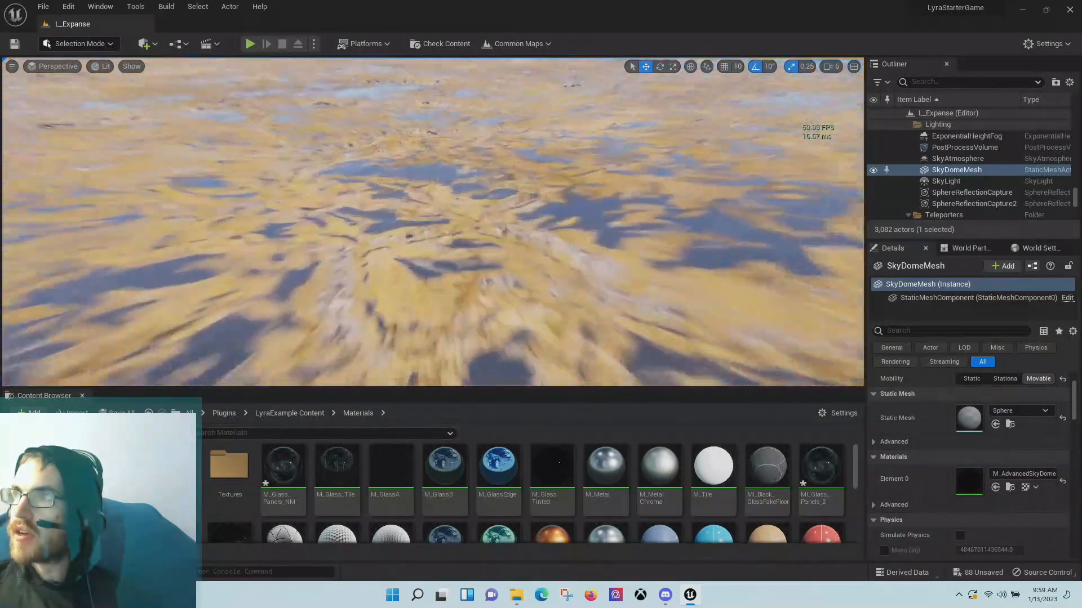
{"action": "right_click_drag", "start_coordinate": [349, 237], "coordinate": [279, 165]}
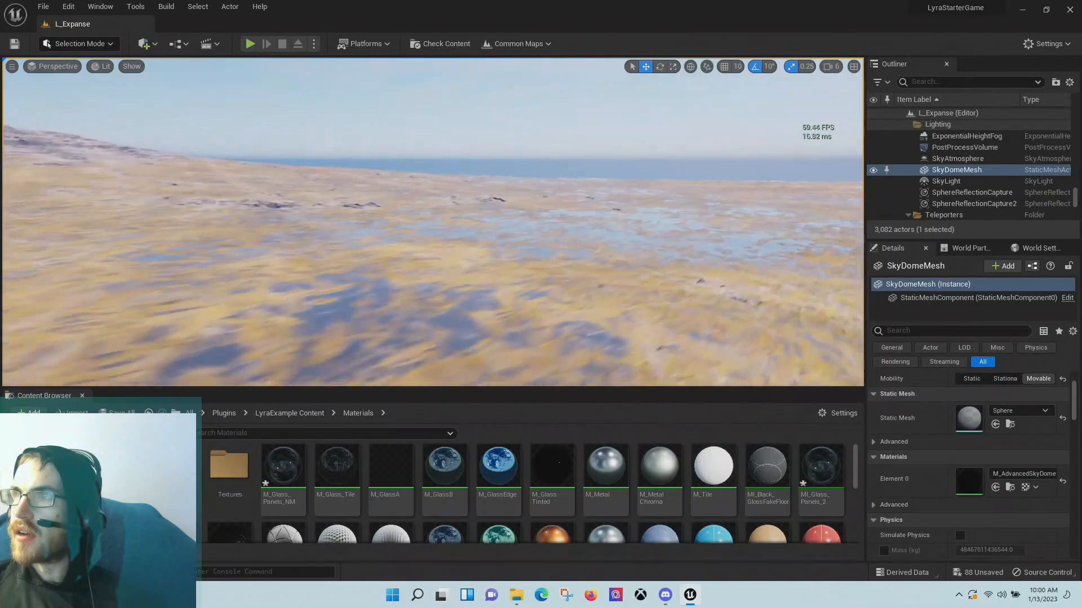
{"action": "right_click_drag", "start_coordinate": [433, 222], "coordinate": [521, 262]}
{"action": "key", "text": "w"}
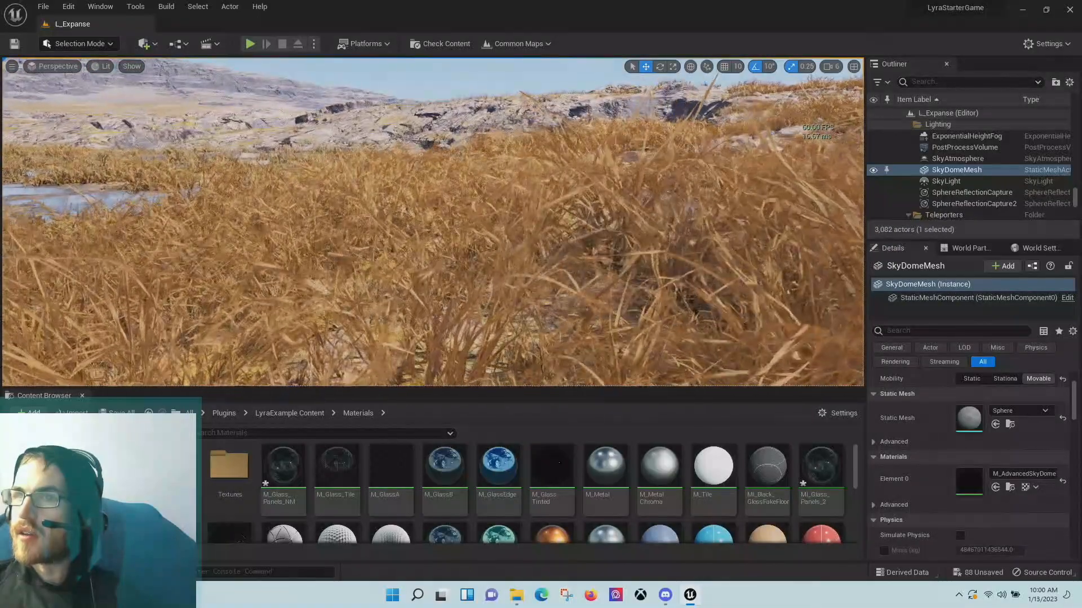
{"action": "mouse_move", "coordinate": [521, 262]}
{"action": "right_mouse_down"}
{"action": "mouse_move", "coordinate": [518, 242]}
{"action": "mouse_move", "coordinate": [520, 264]}
{"action": "mouse_move", "coordinate": [522, 248]}
{"action": "mouse_move", "coordinate": [450, 254]}
{"action": "mouse_move", "coordinate": [603, 257]}
{"action": "mouse_move", "coordinate": [597, 246]}
{"action": "mouse_move", "coordinate": [541, 235]}
{"action": "mouse_move", "coordinate": [555, 232]}
{"action": "mouse_move", "coordinate": [555, 247]}
{"action": "mouse_move", "coordinate": [523, 248]}
{"action": "mouse_move", "coordinate": [540, 251]}
{"action": "mouse_move", "coordinate": [538, 276]}
{"action": "mouse_move", "coordinate": [538, 262]}
{"action": "right_mouse_up"}
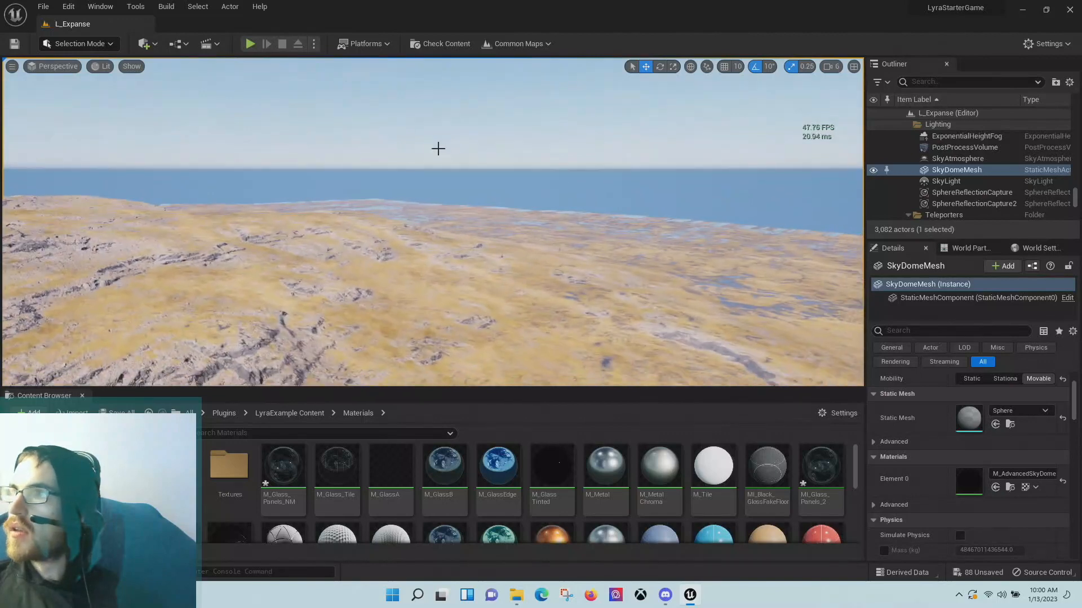
- Find the terrain in the level's actor list by picking a landscape tile, and select the parent Landscape actor
{"action": "scroll", "coordinate": [985, 167], "scroll_direction": "down", "scroll_amount": 10}
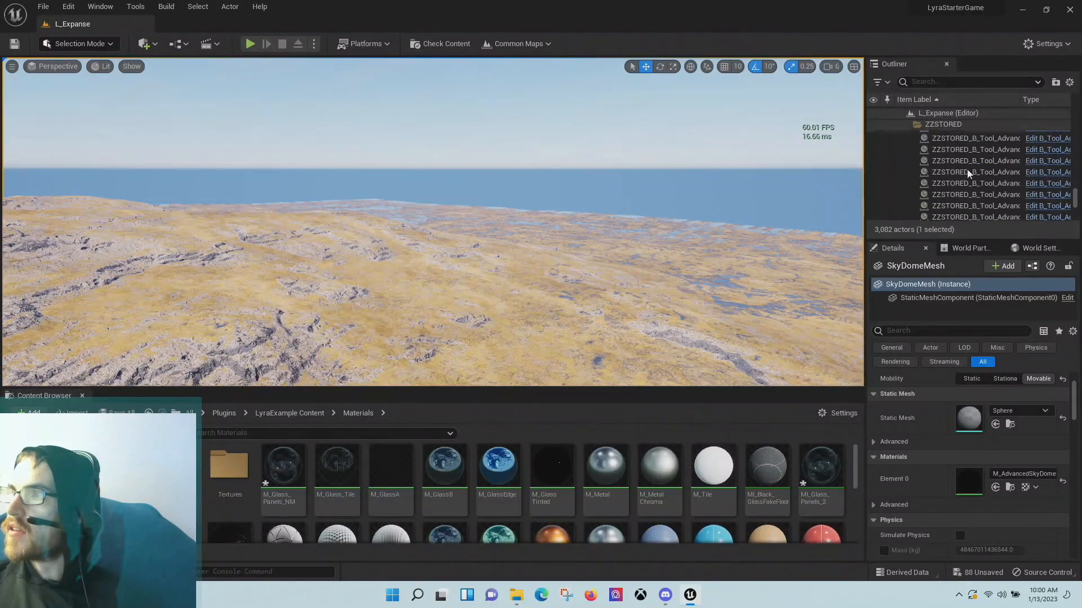
{"action": "mouse_move", "coordinate": [1076, 198]}
{"action": "left_mouse_down"}
{"action": "mouse_move", "coordinate": [1077, 210]}
{"action": "mouse_move", "coordinate": [1077, 180]}
{"action": "left_mouse_up"}
{"action": "scroll", "coordinate": [998, 188], "scroll_direction": "up", "scroll_amount": 3}
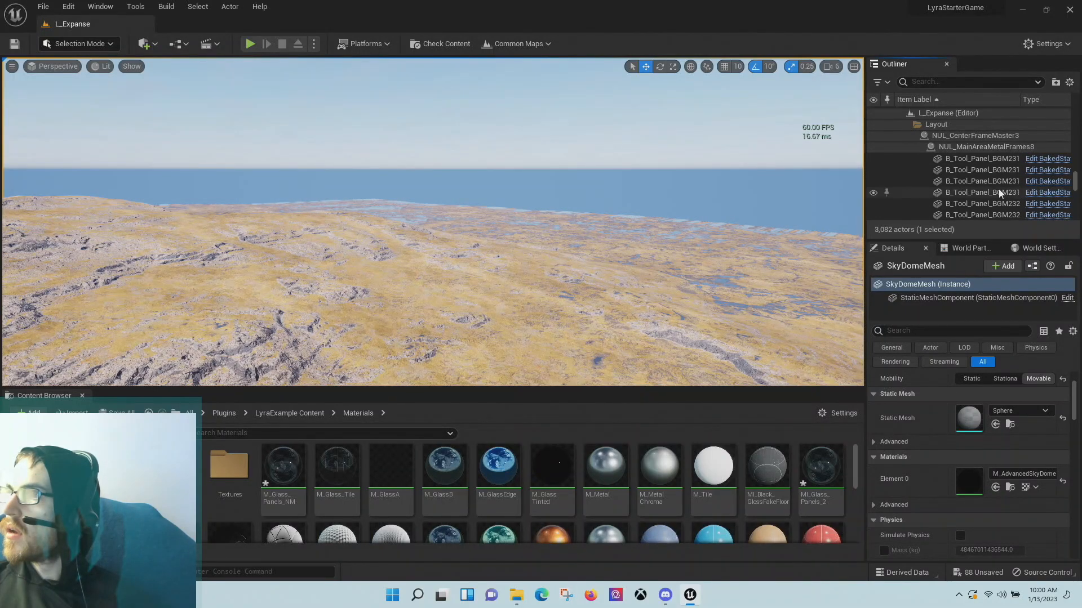
{"action": "scroll", "coordinate": [999, 189], "scroll_direction": "up", "scroll_amount": 3}
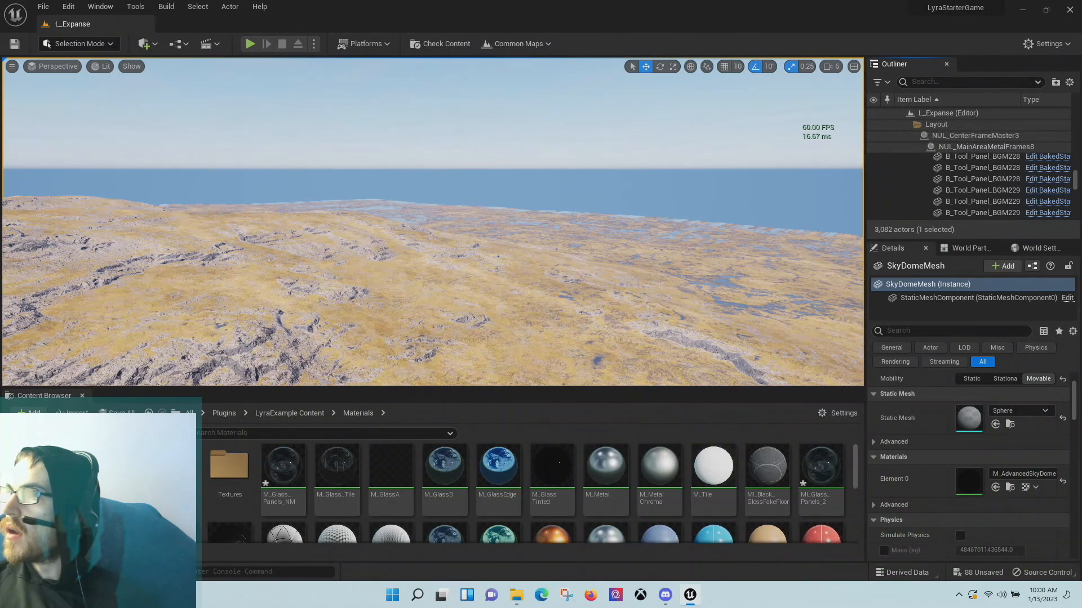
{"action": "left_click", "coordinate": [567, 292]}
{"action": "scroll", "coordinate": [969, 176], "scroll_direction": "up", "scroll_amount": 2}
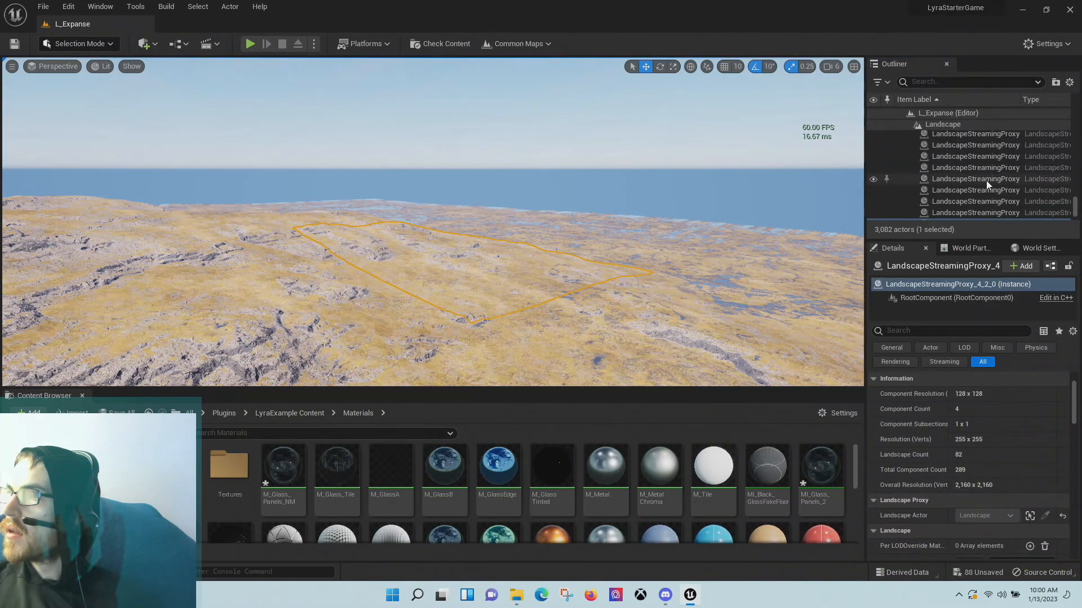
{"action": "scroll", "coordinate": [975, 177], "scroll_direction": "up", "scroll_amount": 2}
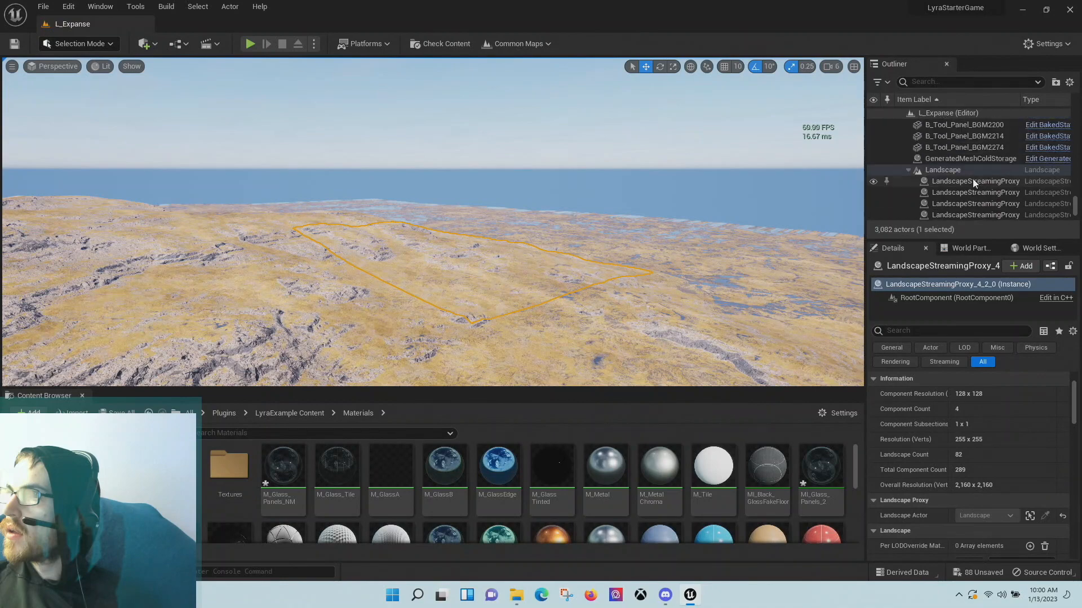
{"action": "left_click", "coordinate": [962, 174]}
- View the arena from a distance and move the Landscape actor down along its vertical axis
{"action": "right_click_drag", "start_coordinate": [649, 231], "coordinate": [497, 231]}
{"action": "key", "text": "s"}
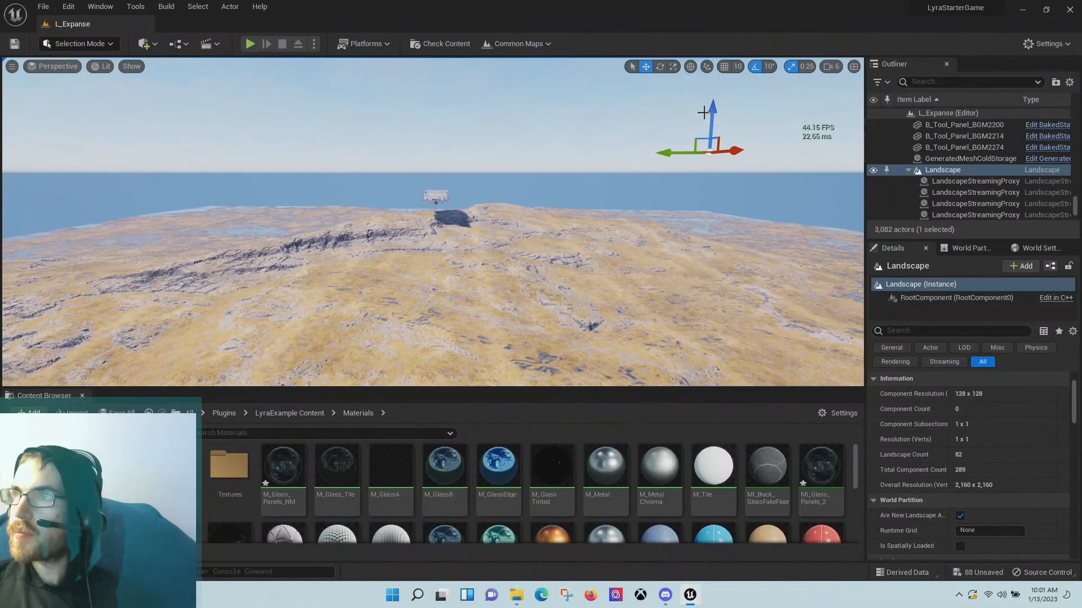
{"action": "left_click_drag", "start_coordinate": [710, 107], "coordinate": [703, 151]}
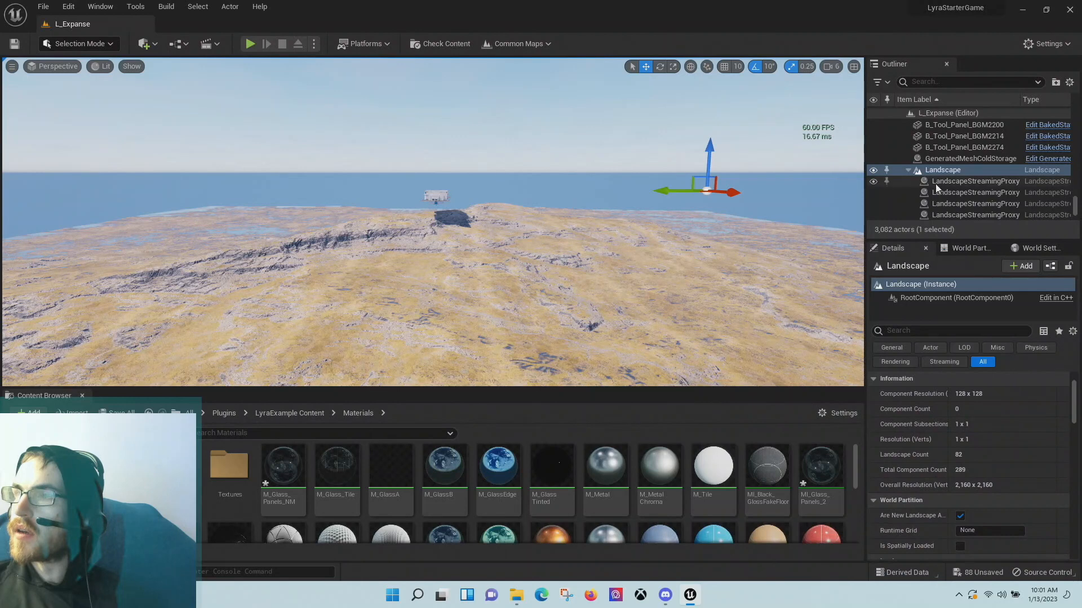
- Move the Landscape actor down and then up along its vertical axis while viewing the terrain from a distance
{"action": "right_click_drag", "start_coordinate": [522, 225], "coordinate": [515, 178]}
{"action": "key", "text": "w"}
{"action": "left_click_drag", "start_coordinate": [566, 136], "coordinate": [564, 156]}
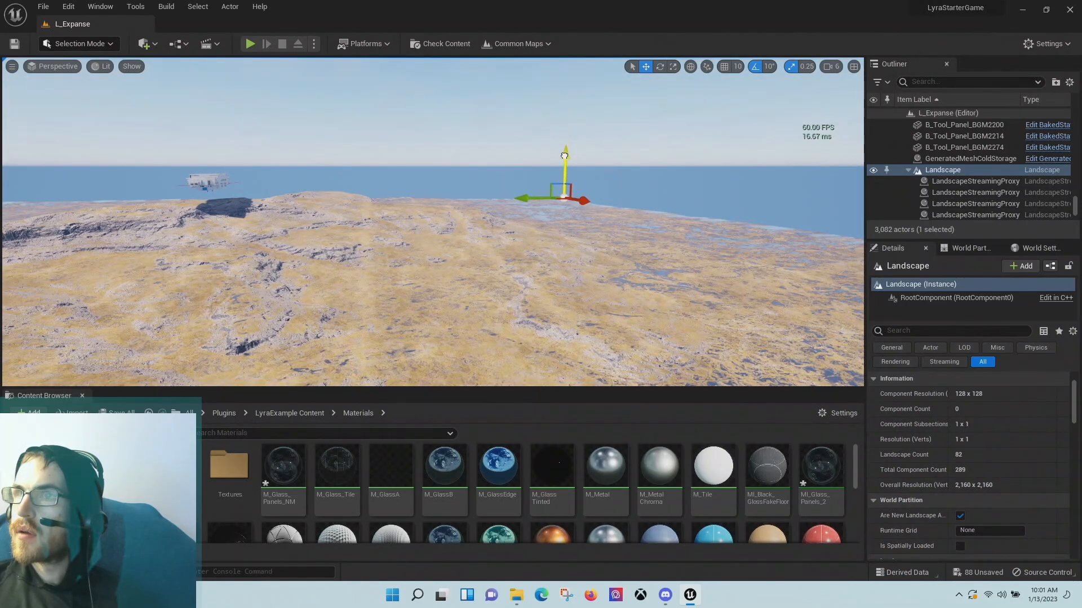
{"action": "right_click_drag", "start_coordinate": [564, 169], "coordinate": [611, 173]}
{"action": "key", "text": "w"}
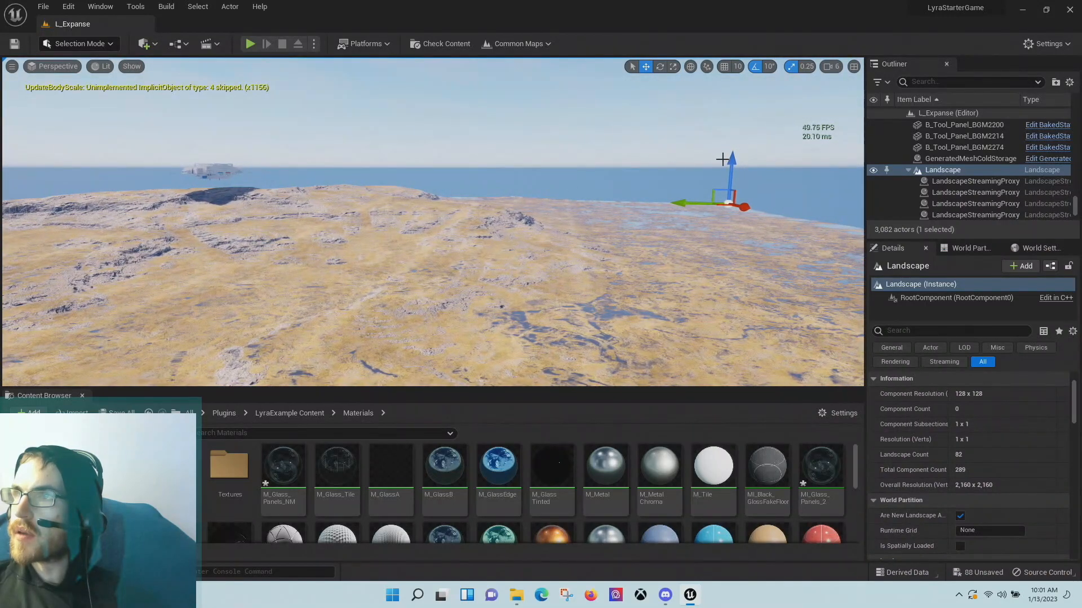
{"action": "left_click_drag", "start_coordinate": [732, 163], "coordinate": [733, 85]}
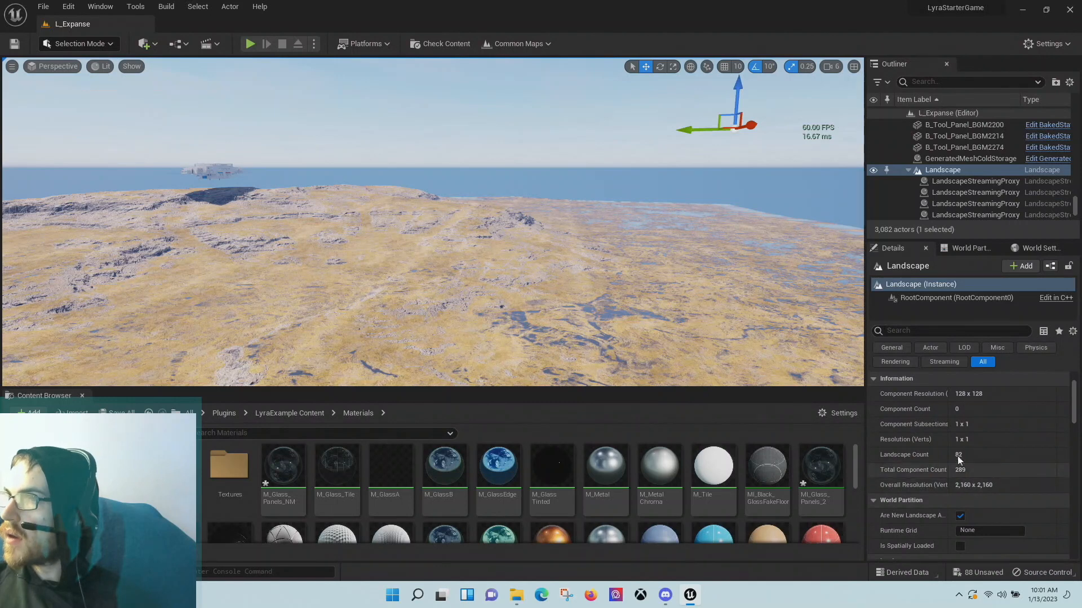
- Disable Nanite for the Landscape actor
{"action": "scroll", "coordinate": [993, 464], "scroll_direction": "down", "scroll_amount": 3}
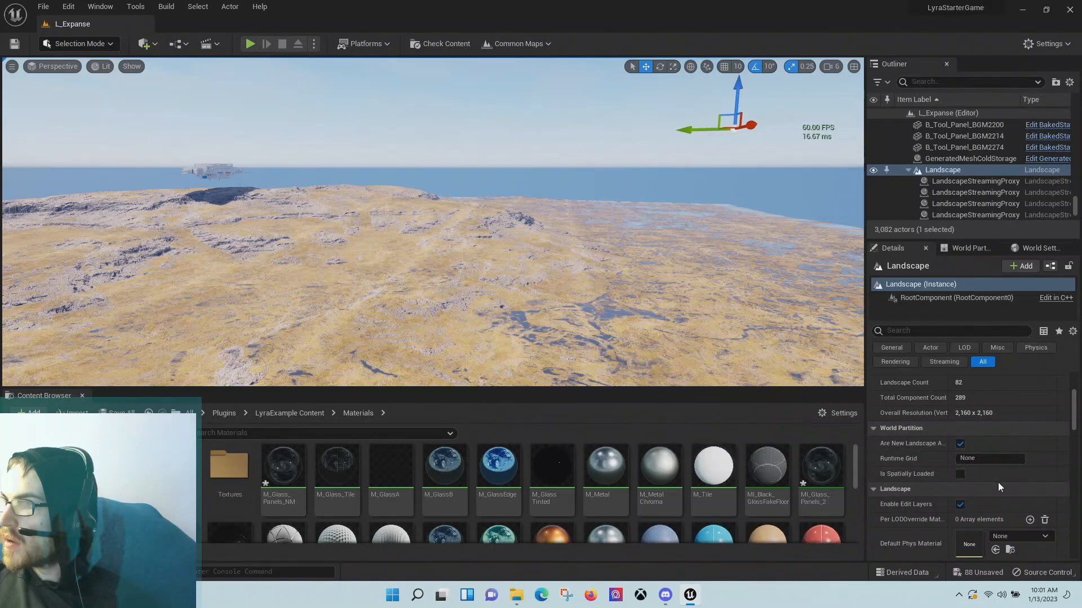
{"action": "scroll", "coordinate": [999, 484], "scroll_direction": "down", "scroll_amount": 5}
{"action": "scroll", "coordinate": [998, 484], "scroll_direction": "down", "scroll_amount": 3}
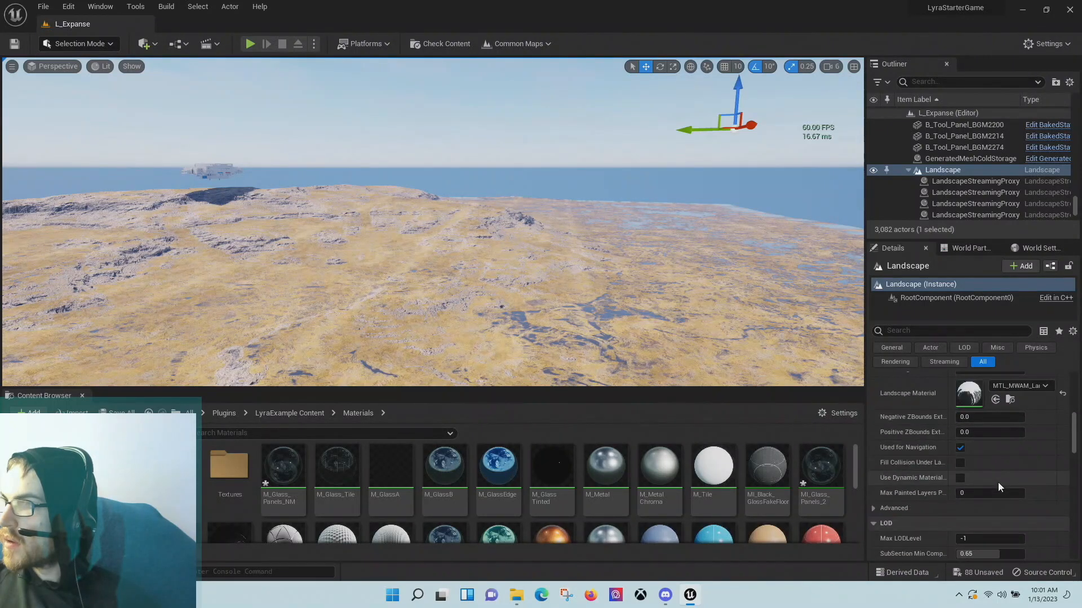
{"action": "scroll", "coordinate": [996, 472], "scroll_direction": "down", "scroll_amount": 5}
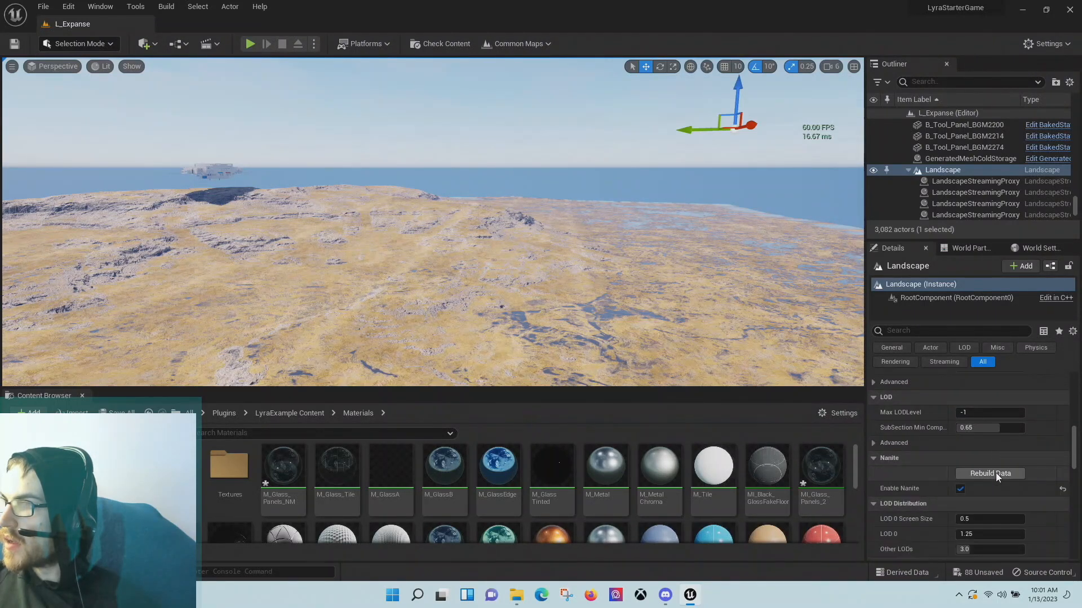
{"action": "left_click", "coordinate": [960, 489]}
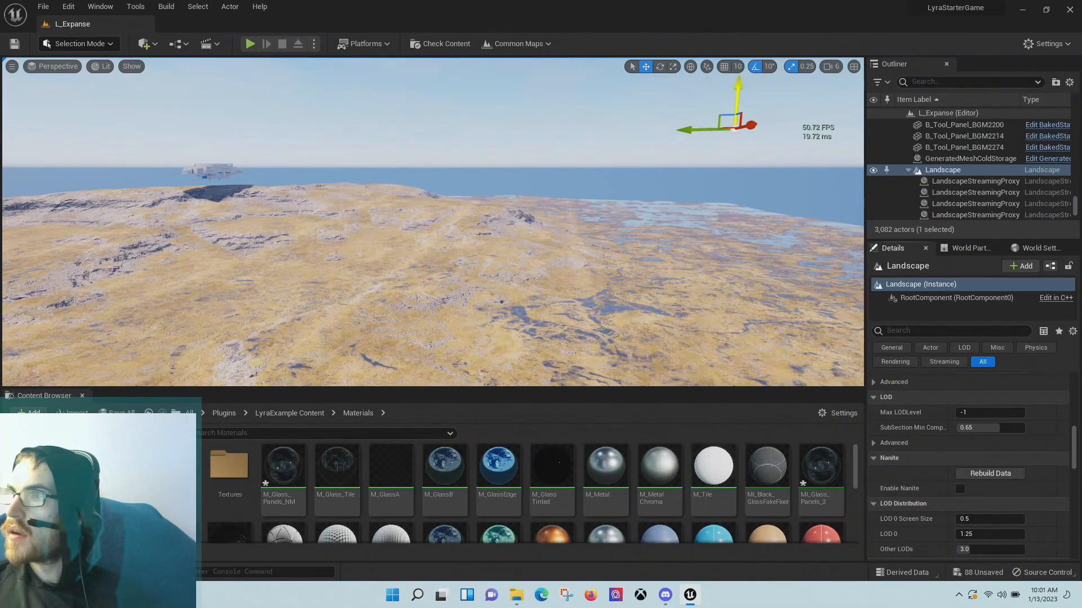
- Lower the Landscape actor along its vertical axis until it lies far beneath the floating arena
{"action": "mouse_move", "coordinate": [737, 86]}
{"action": "left_mouse_down"}
{"action": "mouse_move", "coordinate": [734, 132]}
{"action": "mouse_move", "coordinate": [736, 79]}
{"action": "left_mouse_up"}
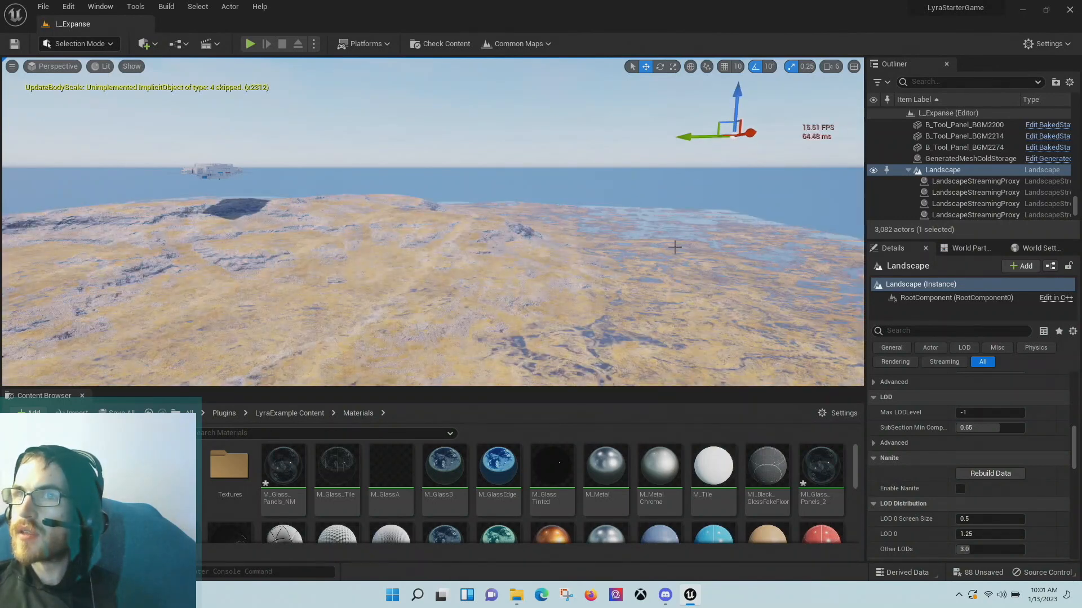
{"action": "mouse_move", "coordinate": [700, 186]}
{"action": "right_mouse_down"}
{"action": "mouse_move", "coordinate": [697, 198]}
{"action": "mouse_move", "coordinate": [691, 183]}
{"action": "right_mouse_up"}
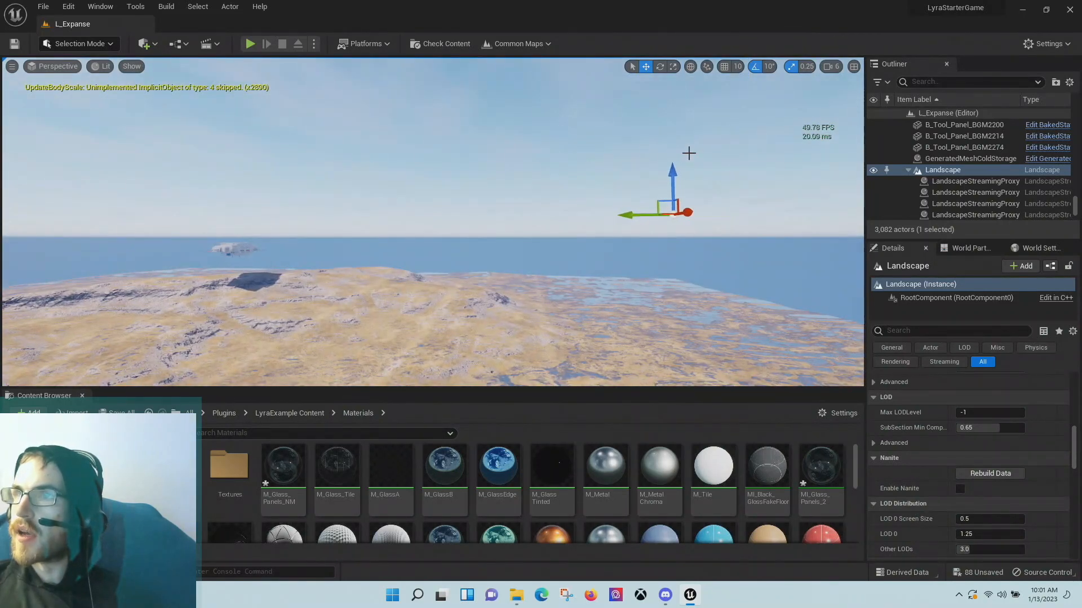
{"action": "left_click_drag", "start_coordinate": [672, 170], "coordinate": [672, 209]}
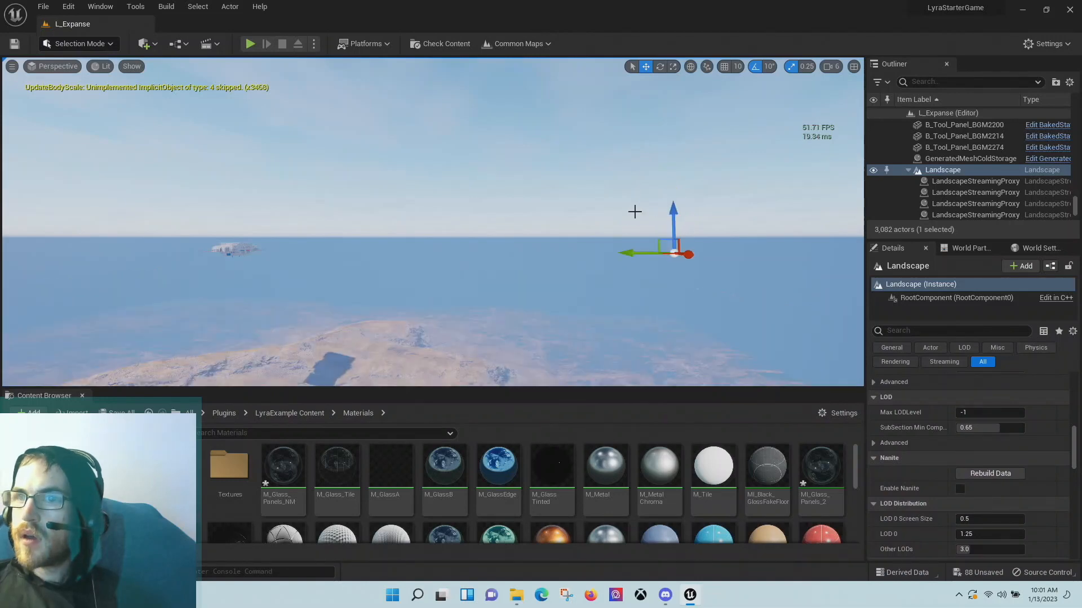
{"action": "mouse_move", "coordinate": [635, 210]}
{"action": "right_mouse_down"}
{"action": "mouse_move", "coordinate": [628, 245]}
{"action": "mouse_move", "coordinate": [633, 202]}
{"action": "right_mouse_up"}
{"action": "key", "text": "s"}
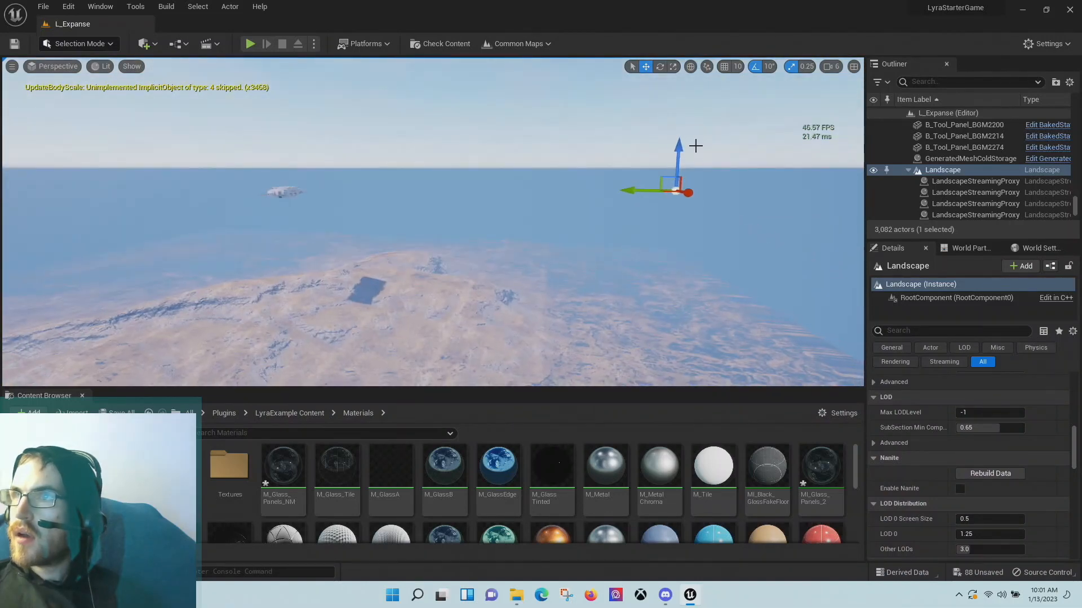
{"action": "left_click_drag", "start_coordinate": [672, 145], "coordinate": [671, 181]}
- Raise the Landscape actor along its vertical axis, bringing the terrain back up past the arena's height
{"action": "right_click_drag", "start_coordinate": [671, 180], "coordinate": [700, 136]}
{"action": "key", "text": "w"}
{"action": "key", "text": "w"}
{"action": "key", "text": "w"}
{"action": "key", "text": "w"}
{"action": "key", "text": "s"}
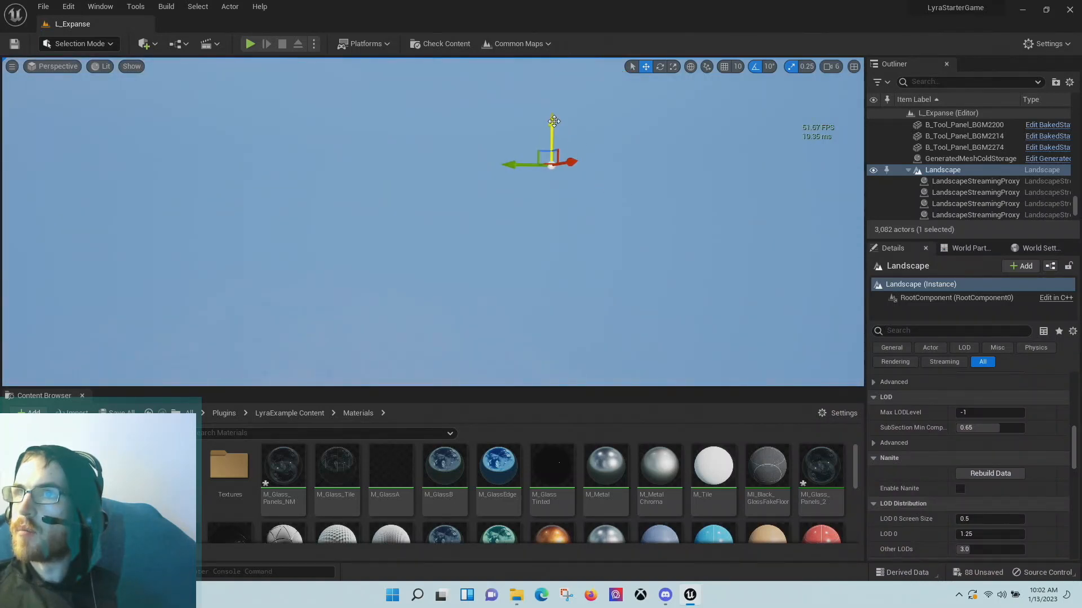
{"action": "left_click_drag", "start_coordinate": [553, 121], "coordinate": [554, 60]}
{"action": "right_click_drag", "start_coordinate": [554, 123], "coordinate": [494, 44]}
{"action": "key", "text": "w"}
{"action": "mouse_move", "coordinate": [624, 96]}
{"action": "right_mouse_down"}
{"action": "mouse_move", "coordinate": [632, 138]}
{"action": "mouse_move", "coordinate": [624, 96]}
{"action": "right_mouse_up"}
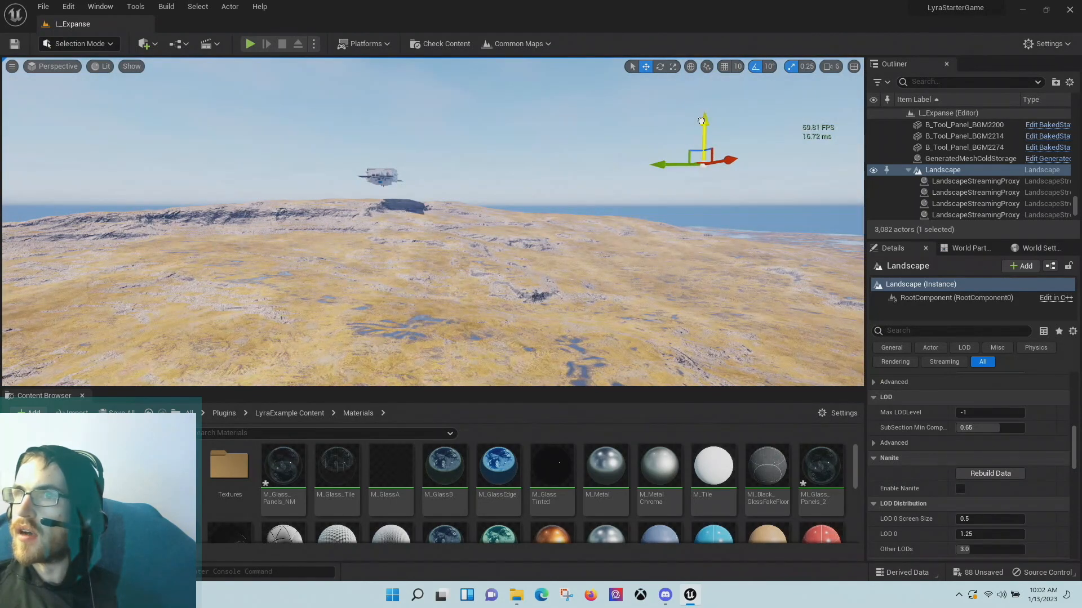
{"action": "left_click_drag", "start_coordinate": [701, 120], "coordinate": [701, 86]}
- Fly over the landscape at different heights to examine its snow, rock, grass and water areas
{"action": "right_click_drag", "start_coordinate": [702, 86], "coordinate": [834, 76]}
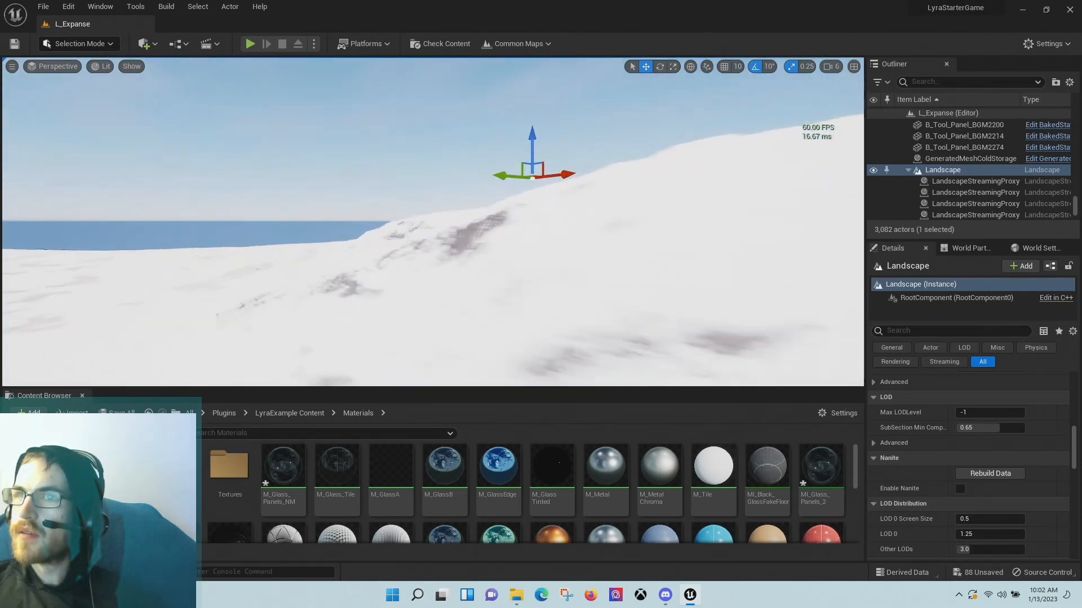
{"action": "right_click_drag", "start_coordinate": [433, 222], "coordinate": [780, 243]}
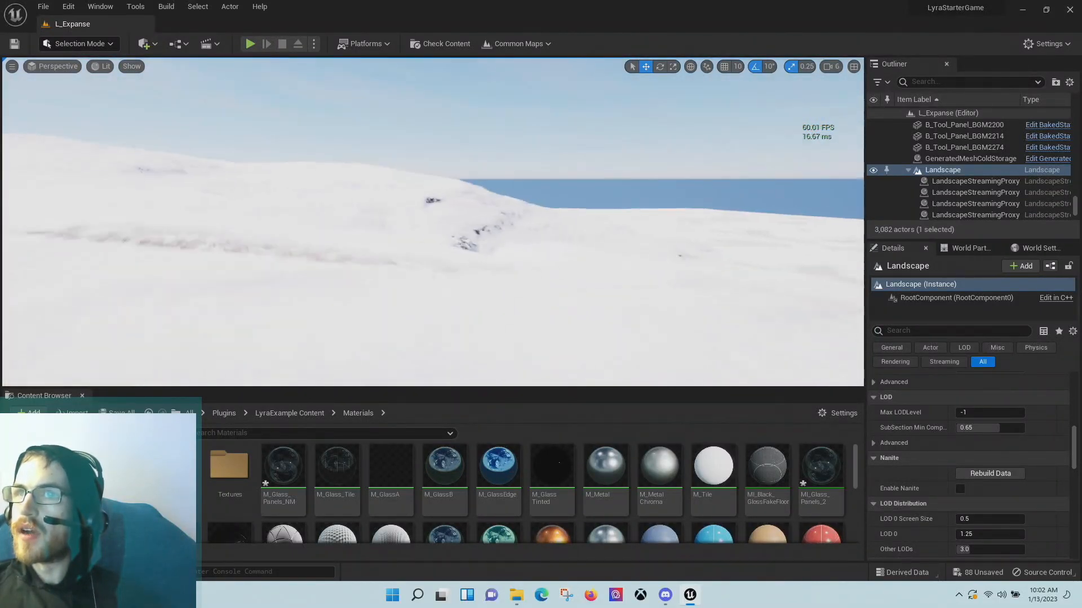
{"action": "right_click_drag", "start_coordinate": [720, 178], "coordinate": [645, 167]}
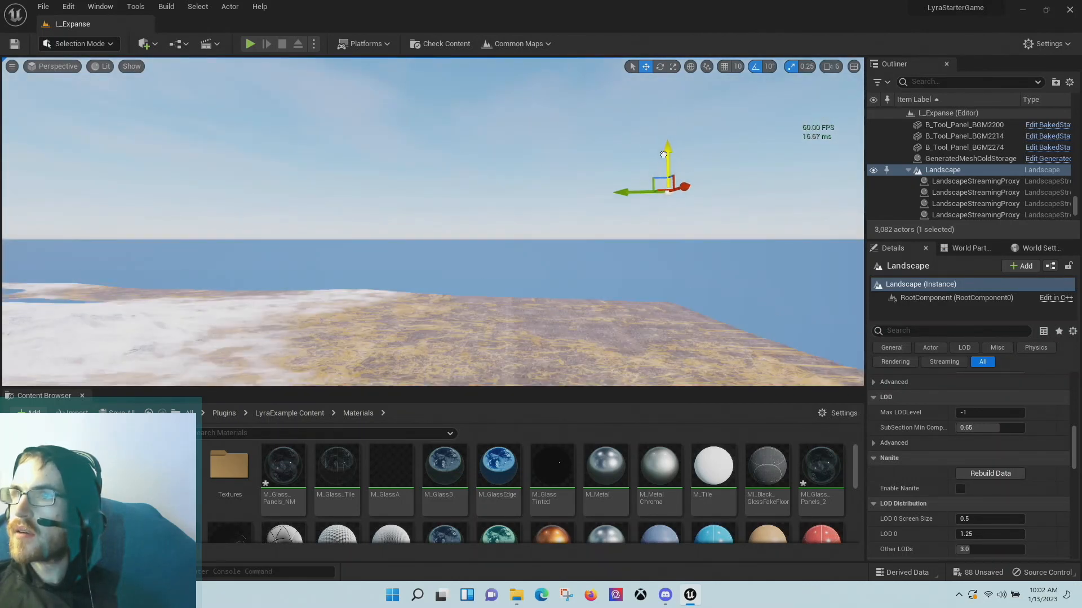
{"action": "right_click_drag", "start_coordinate": [579, 244], "coordinate": [580, 251]}
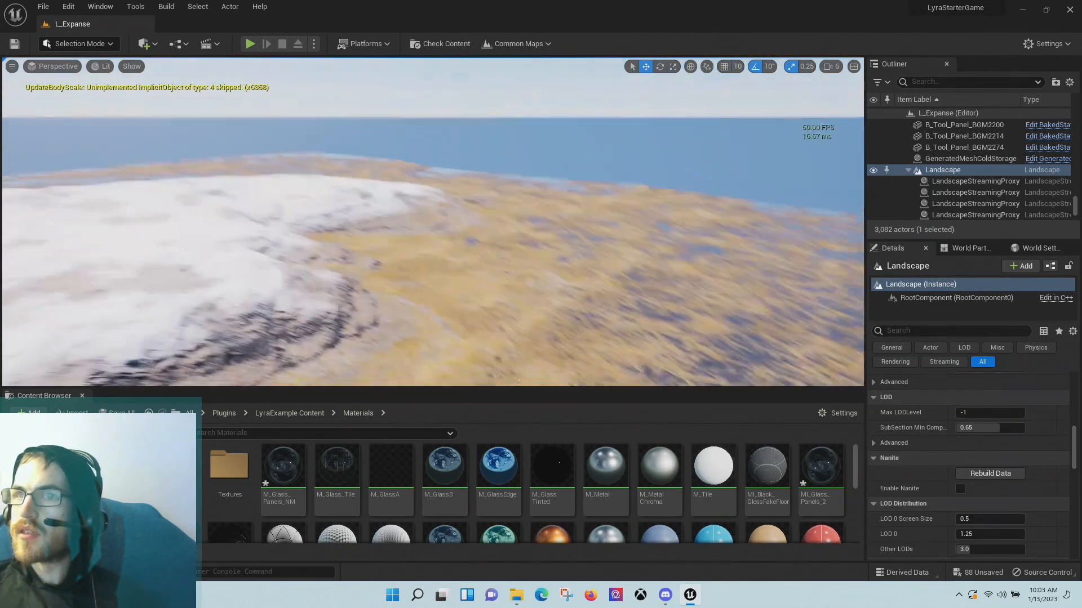
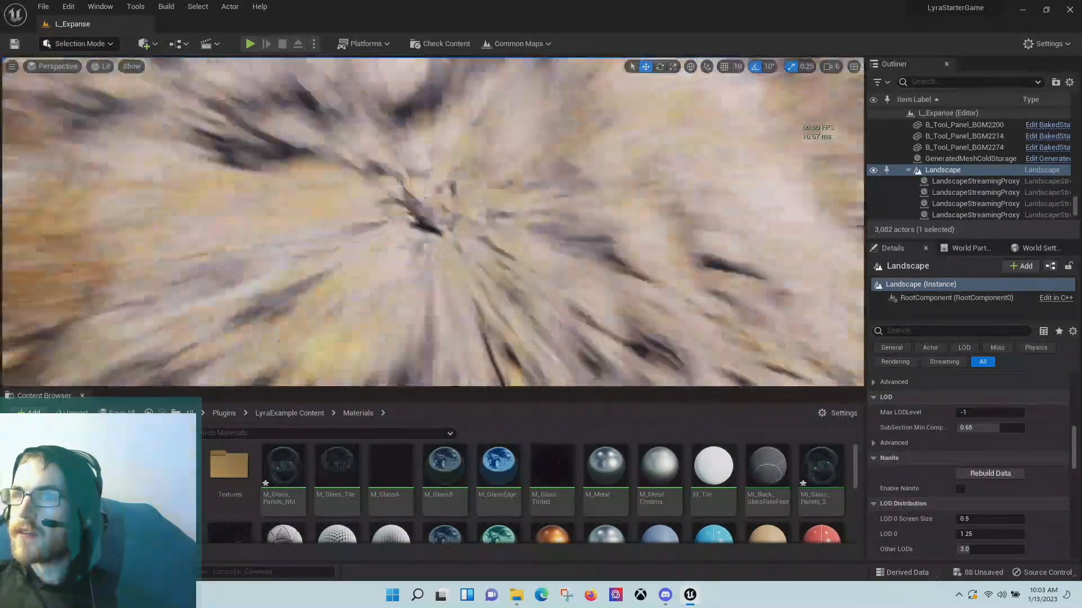
{"action": "key", "text": "s"}
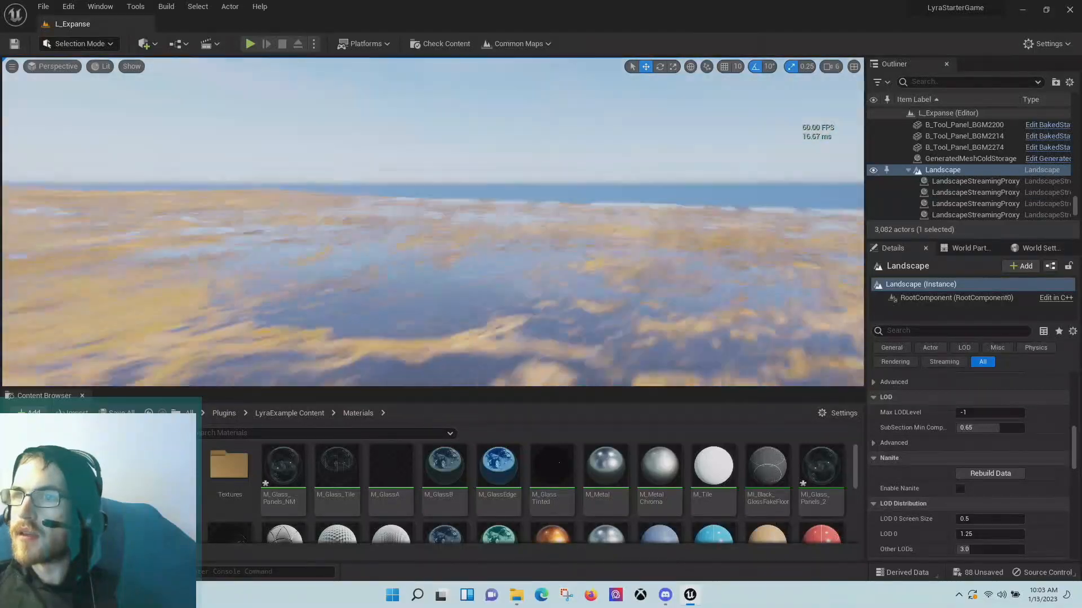
{"action": "right_click_drag", "start_coordinate": [433, 222], "coordinate": [372, 270]}
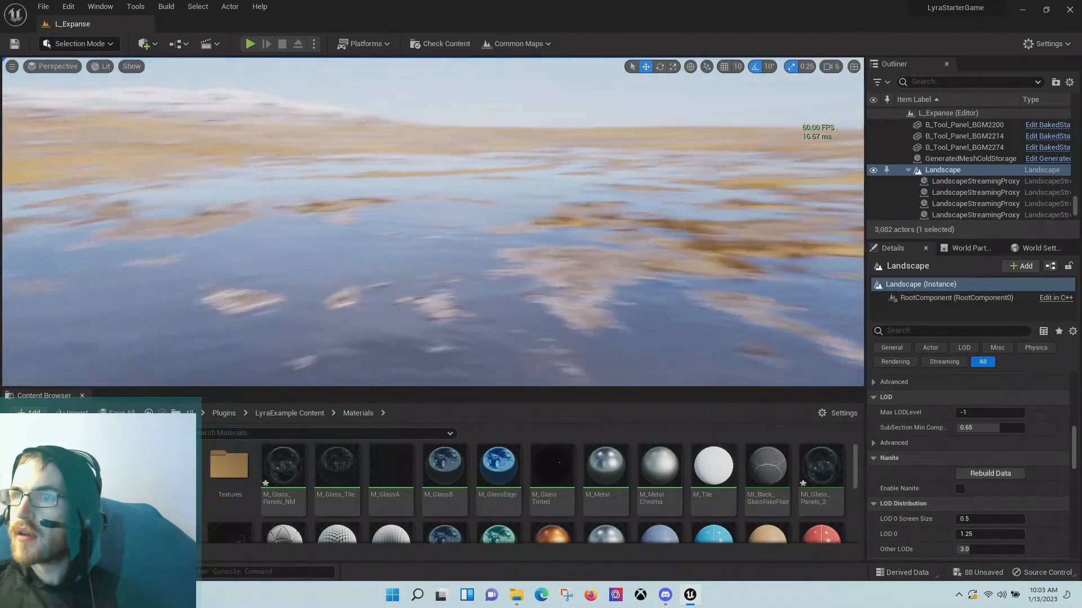
{"action": "right_click_drag", "start_coordinate": [433, 222], "coordinate": [192, 143]}
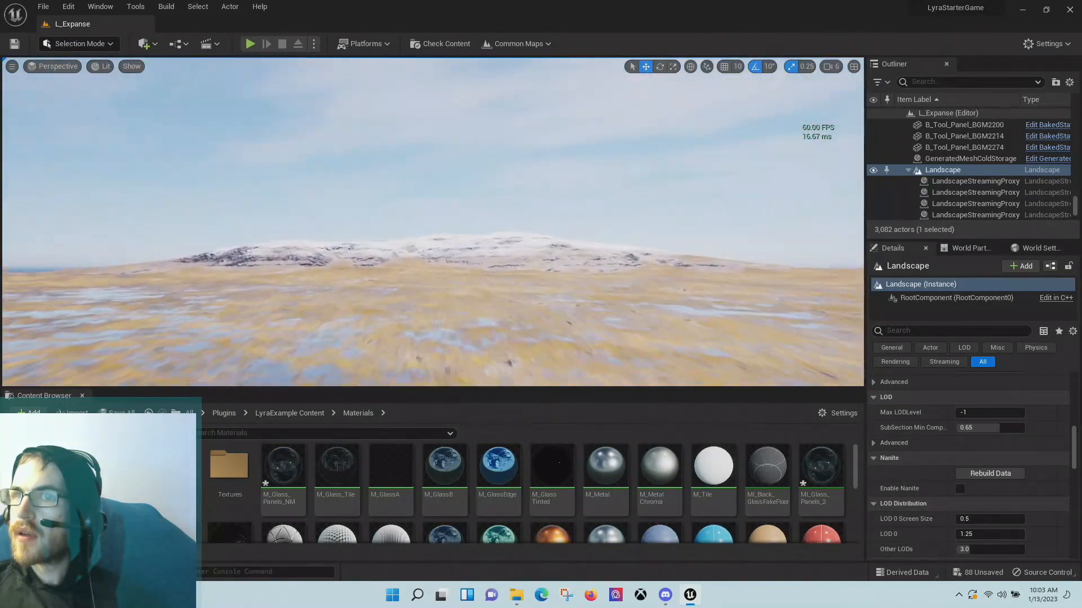
{"action": "right_click_drag", "start_coordinate": [432, 222], "coordinate": [286, 153]}
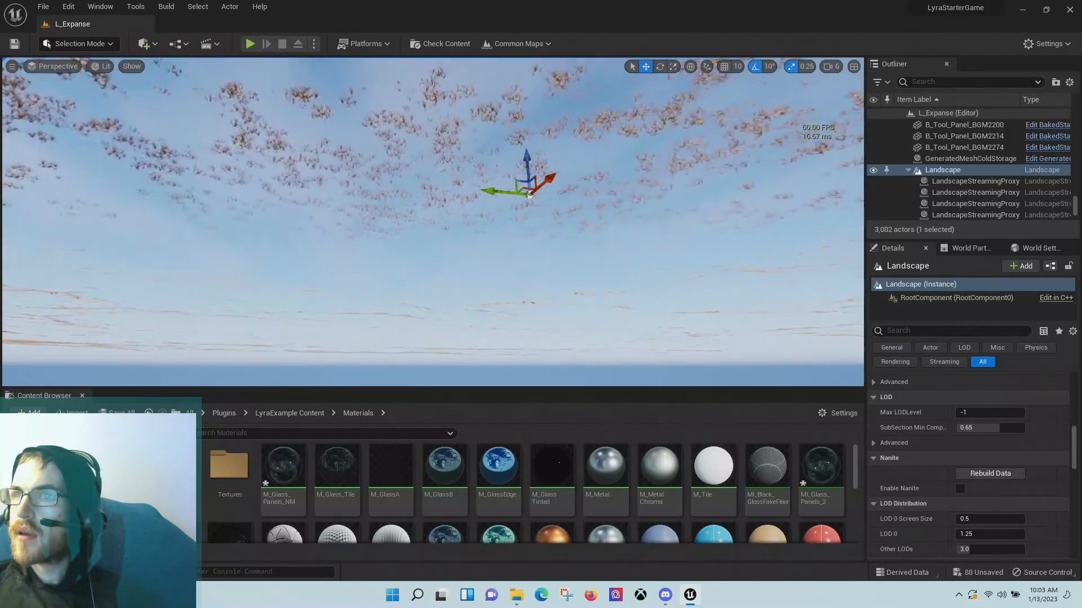
{"action": "mouse_move", "coordinate": [581, 248]}
{"action": "right_mouse_down"}
{"action": "mouse_move", "coordinate": [578, 231]}
{"action": "mouse_move", "coordinate": [576, 246]}
{"action": "right_mouse_up"}
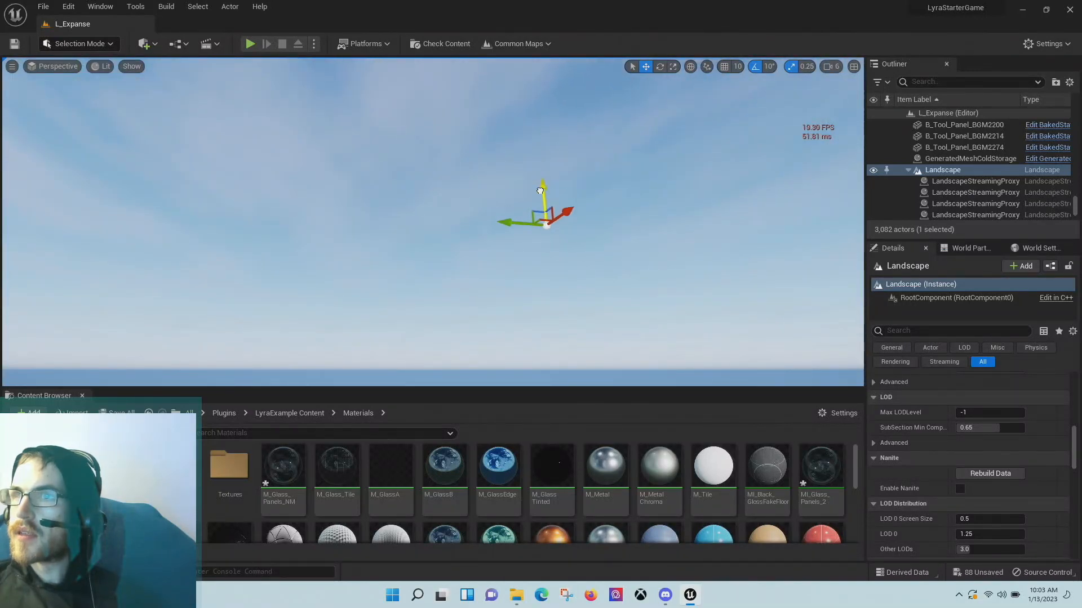
{"action": "right_click_drag", "start_coordinate": [489, 174], "coordinate": [533, 248]}
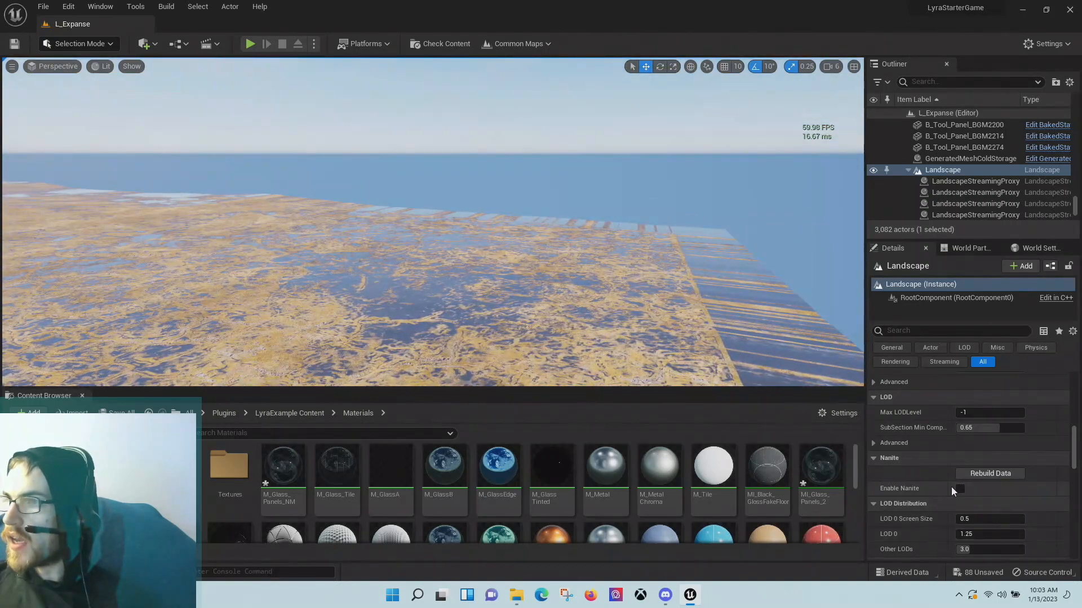
- Fly back to the arena and inspect its relation to the terrain, its interior and its outer walls
{"action": "right_click_drag", "start_coordinate": [692, 290], "coordinate": [654, 256]}
{"action": "key", "text": "w"}
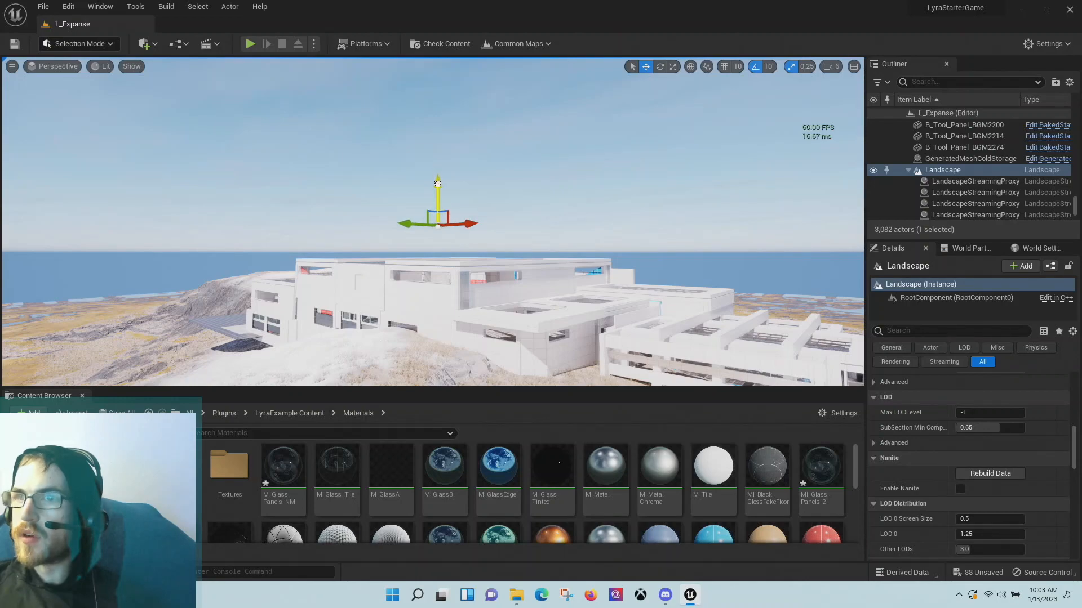
{"action": "right_click_drag", "start_coordinate": [435, 194], "coordinate": [428, 248]}
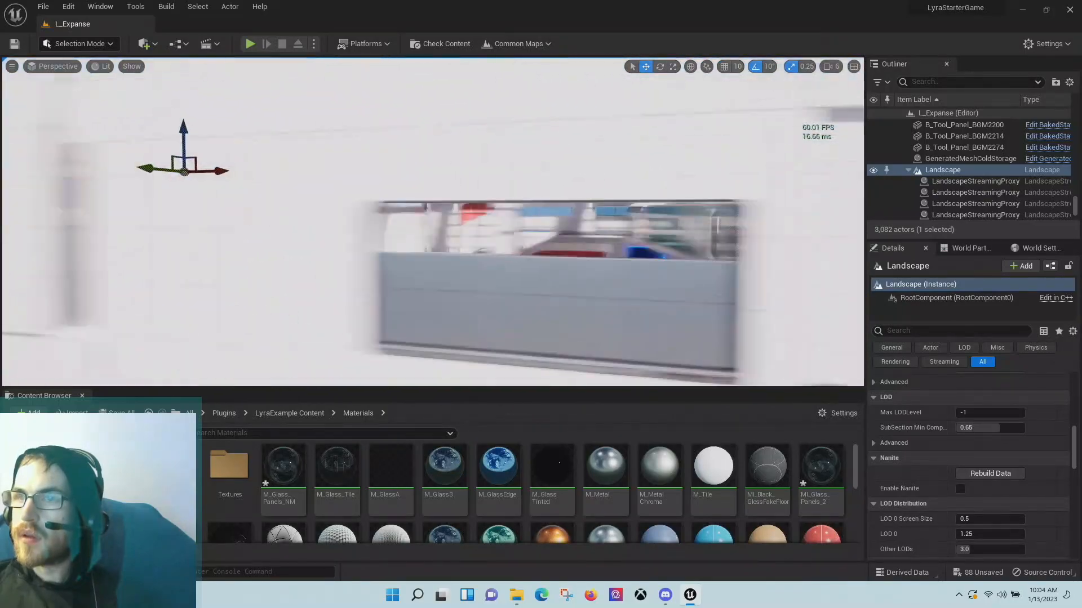
{"action": "right_click_drag", "start_coordinate": [428, 248], "coordinate": [429, 276]}
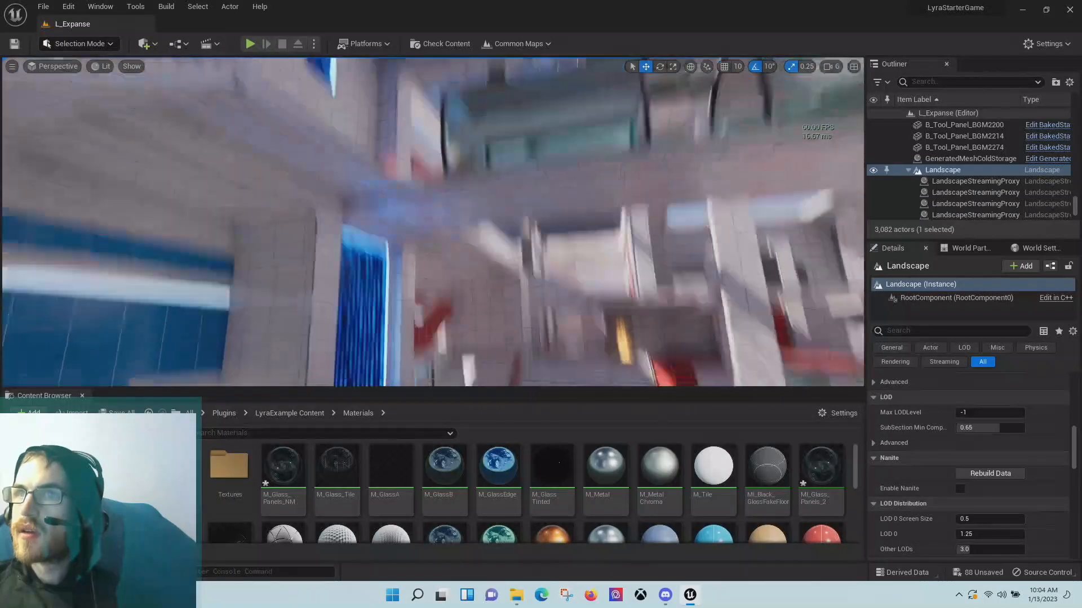
{"action": "right_click_drag", "start_coordinate": [433, 222], "coordinate": [432, 208]}
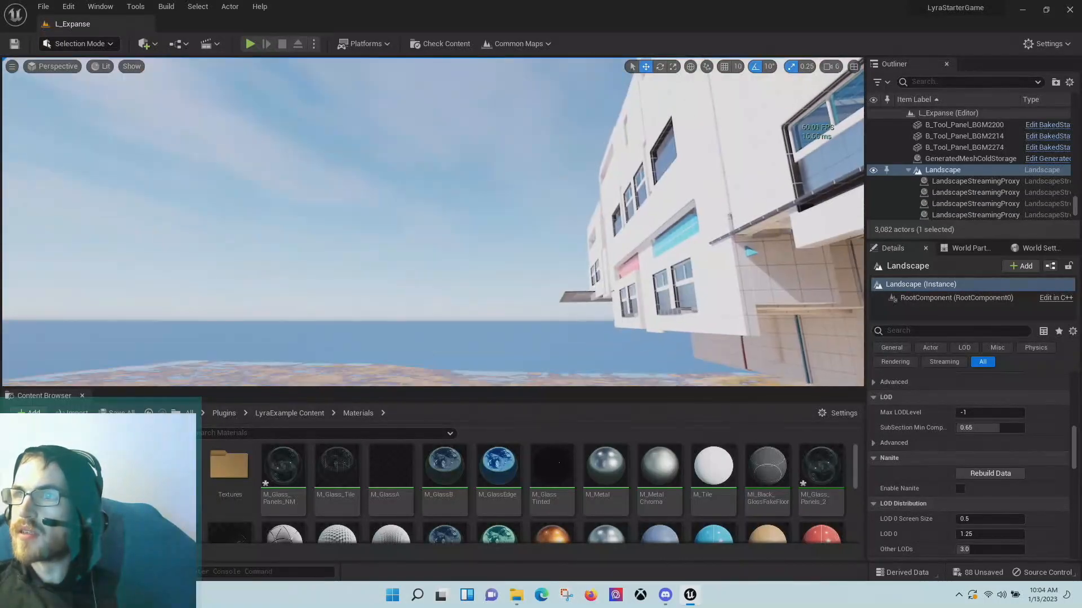
{"action": "left_click", "coordinate": [318, 200]}
{"action": "right_click_drag", "start_coordinate": [318, 200], "coordinate": [414, 205]}
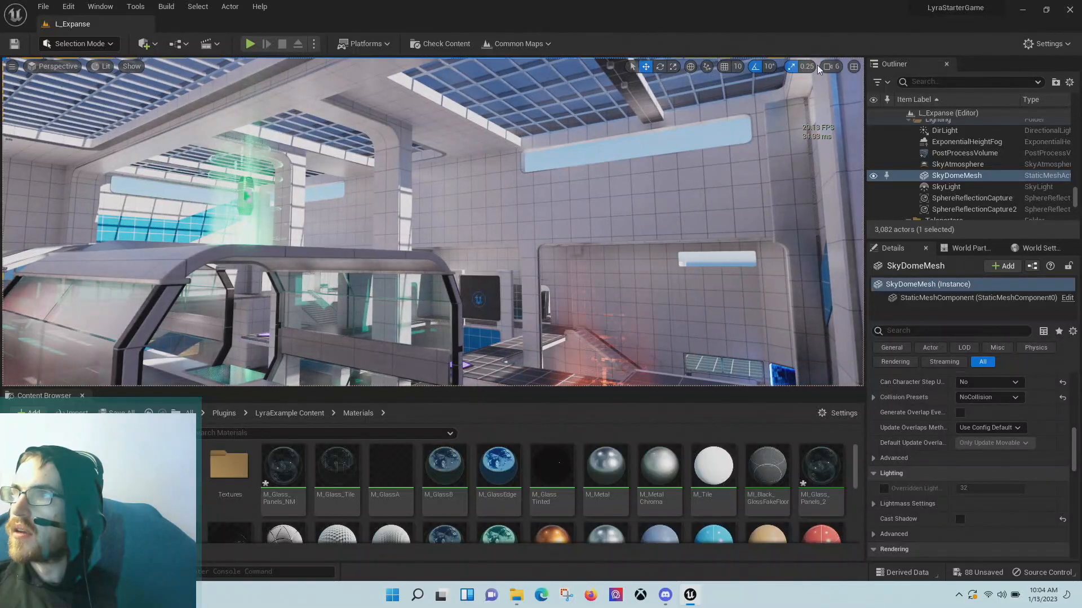
- Set the viewport camera speed to 3 and open the PhysicsMaterials content folder
{"action": "left_click", "coordinate": [831, 66]}
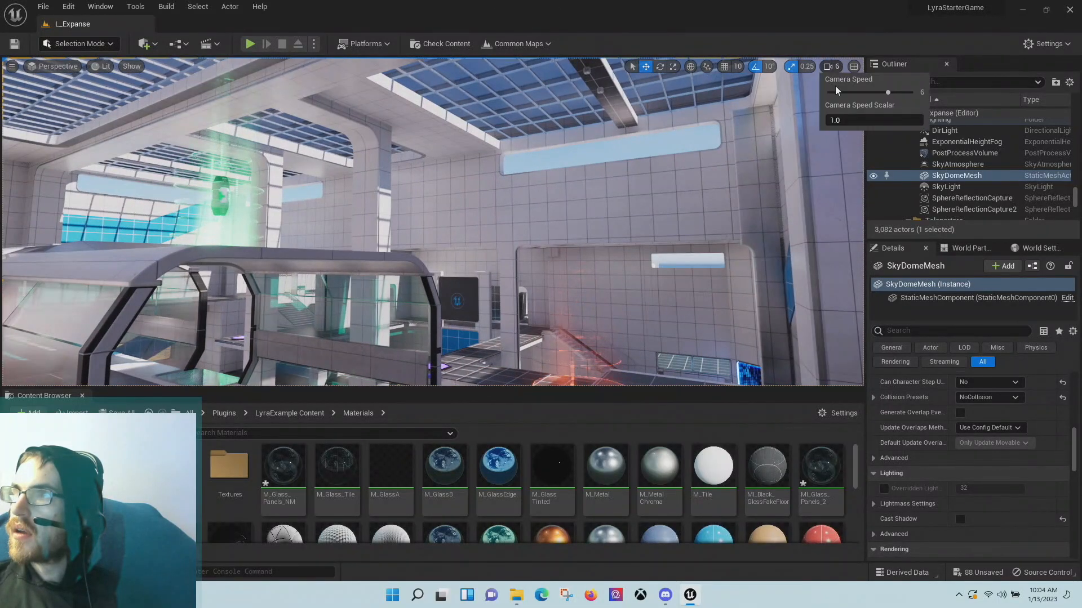
{"action": "right_click_drag", "start_coordinate": [601, 283], "coordinate": [550, 265]}
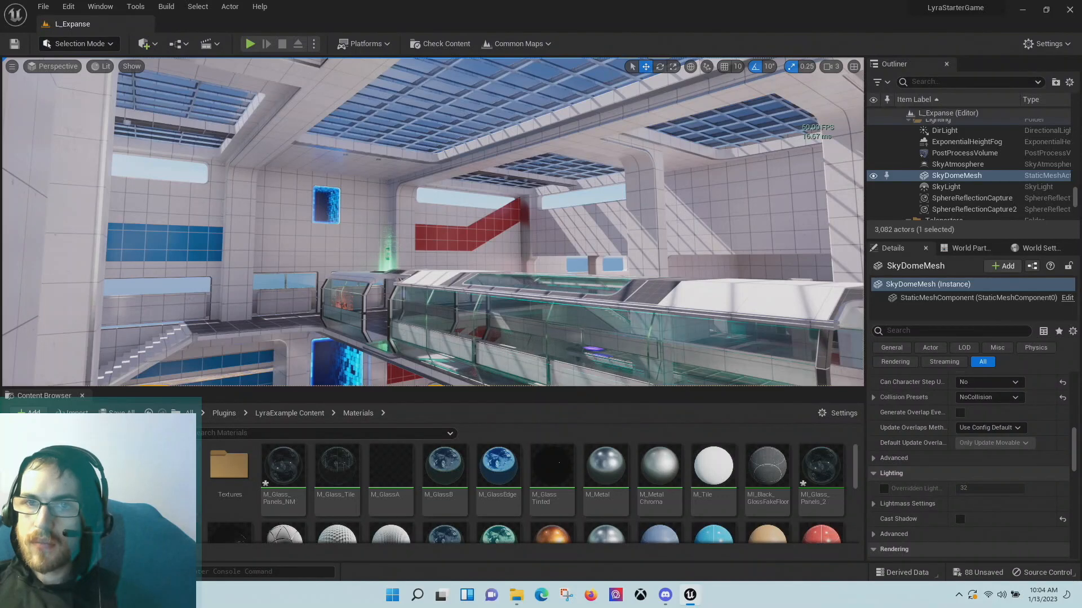
{"action": "left_click", "coordinate": [73, 496]}
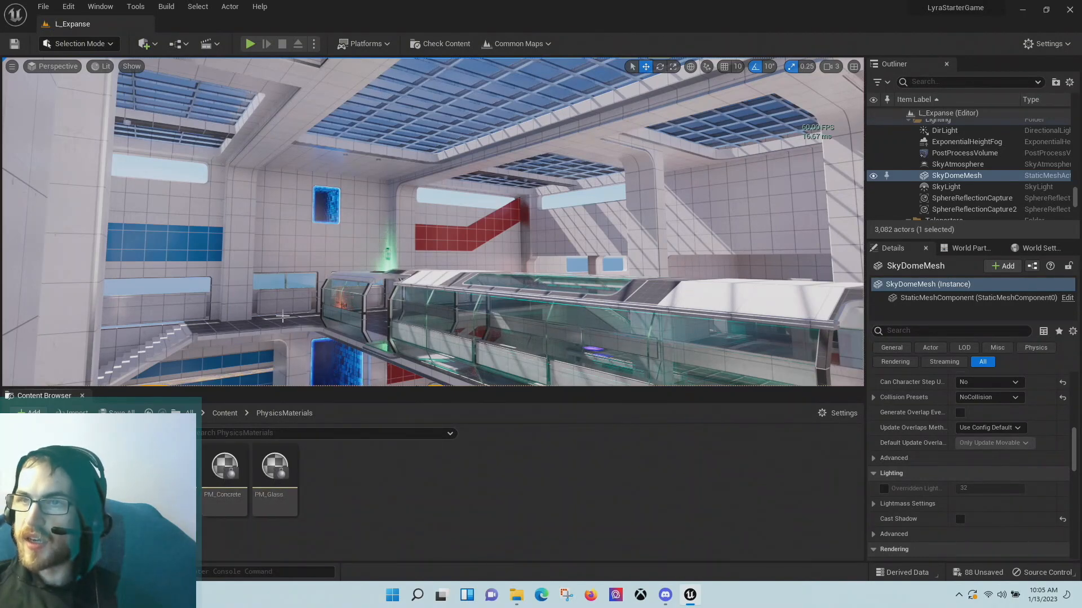
- Select the grey wall panel along the glass bridge and look through its collision, lighting, physics and assigned material properties
{"action": "right_click_drag", "start_coordinate": [282, 316], "coordinate": [319, 354]}
{"action": "key", "text": "w"}
{"action": "left_click", "coordinate": [366, 264]}
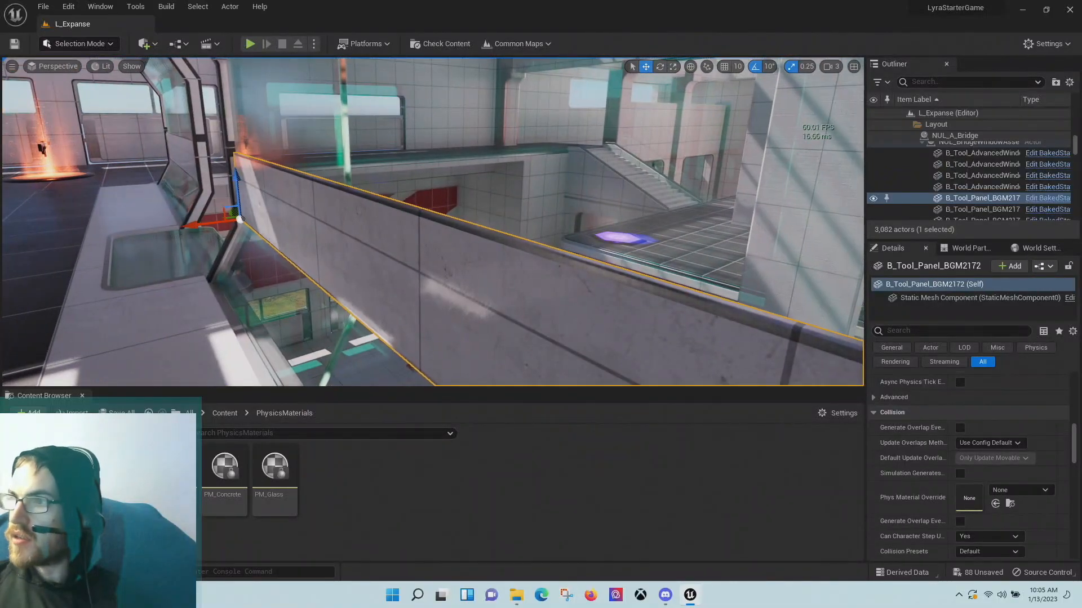
{"action": "key", "text": "s"}
{"action": "mouse_move", "coordinate": [813, 382]}
{"action": "right_mouse_down"}
{"action": "mouse_move", "coordinate": [826, 381]}
{"action": "mouse_move", "coordinate": [812, 383]}
{"action": "right_mouse_up"}
{"action": "scroll", "coordinate": [813, 382], "scroll_direction": "up", "scroll_amount": 2}
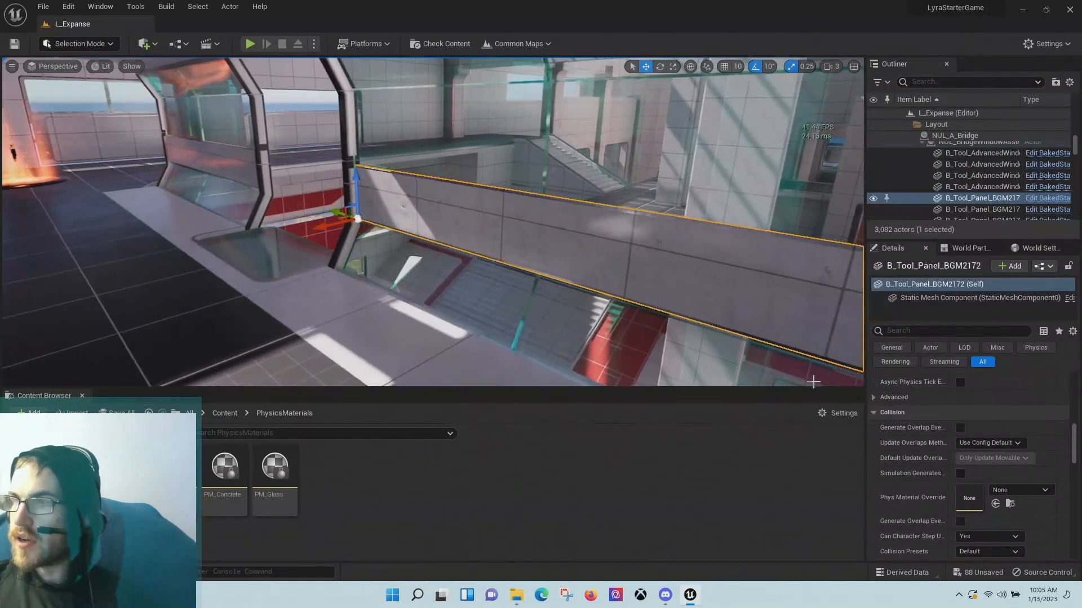
{"action": "scroll", "coordinate": [1025, 424], "scroll_direction": "down", "scroll_amount": 5}
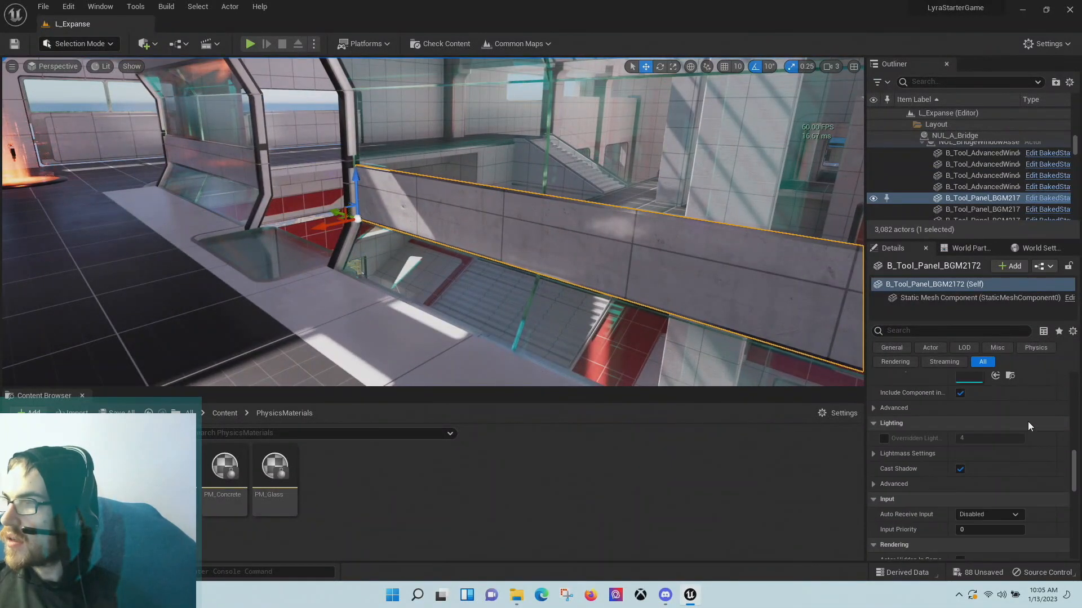
{"action": "scroll", "coordinate": [1028, 421], "scroll_direction": "down", "scroll_amount": 3}
{"action": "scroll", "coordinate": [1026, 420], "scroll_direction": "up", "scroll_amount": 4}
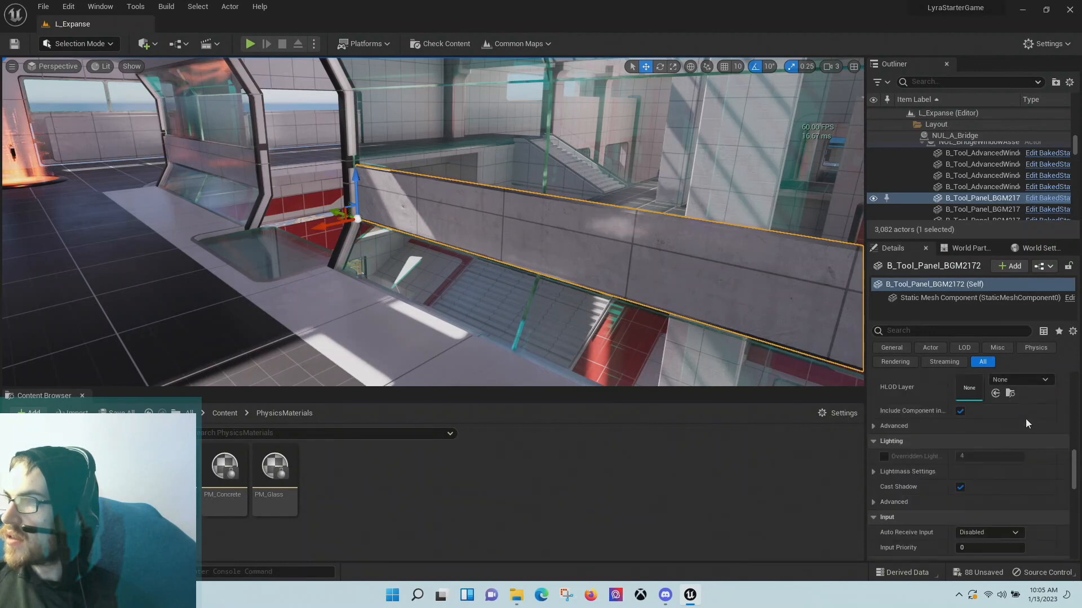
{"action": "scroll", "coordinate": [1026, 421], "scroll_direction": "down", "scroll_amount": 6}
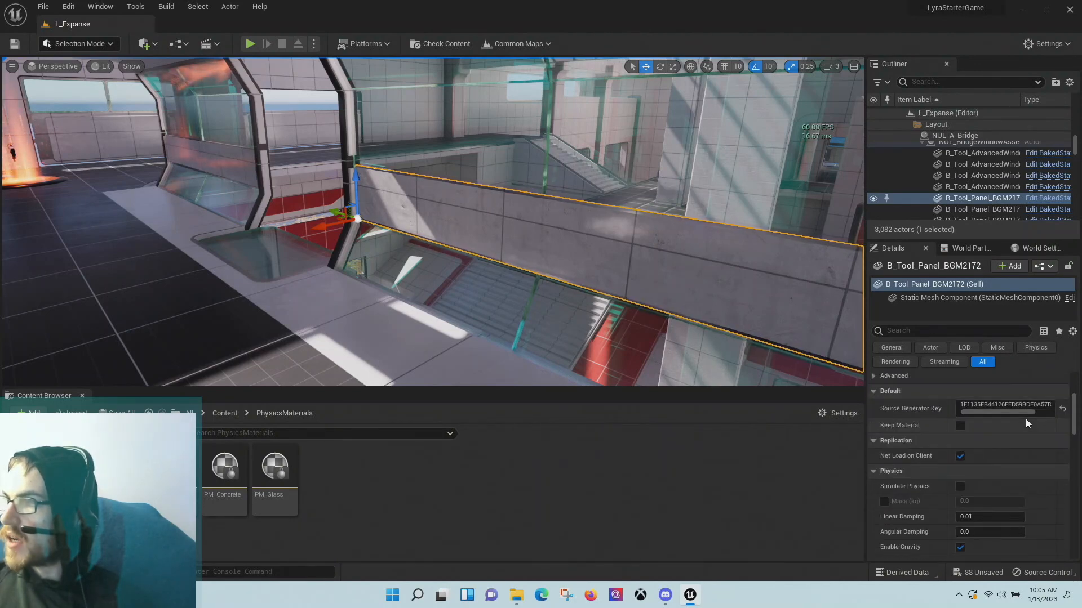
{"action": "scroll", "coordinate": [1025, 419], "scroll_direction": "up", "scroll_amount": 3}
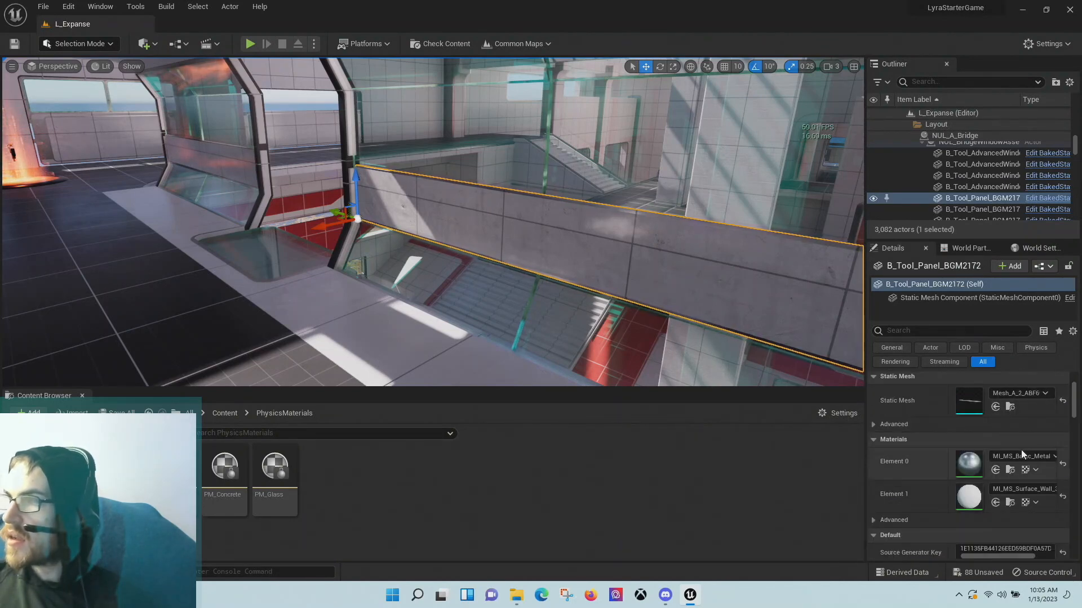
- Inspect the bridge panel's wall surface and top edge up close, comparing them with its two assigned materials
{"action": "right_click_drag", "start_coordinate": [631, 236], "coordinate": [690, 235]}
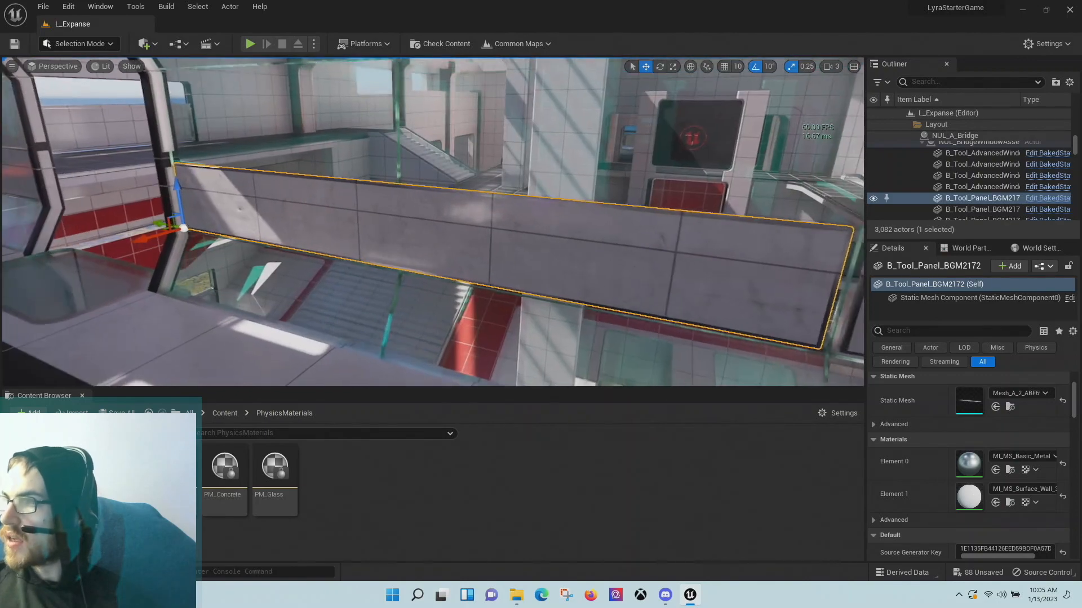
{"action": "key", "text": "w"}
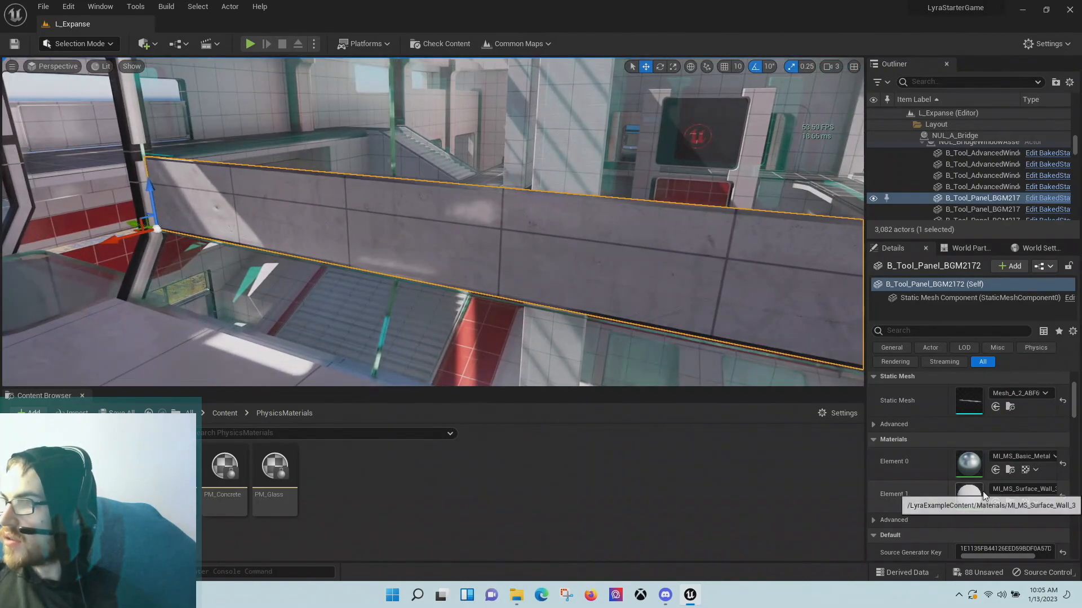
{"action": "right_click_drag", "start_coordinate": [648, 242], "coordinate": [653, 281]}
{"action": "key", "text": "d"}
{"action": "key", "text": "a"}
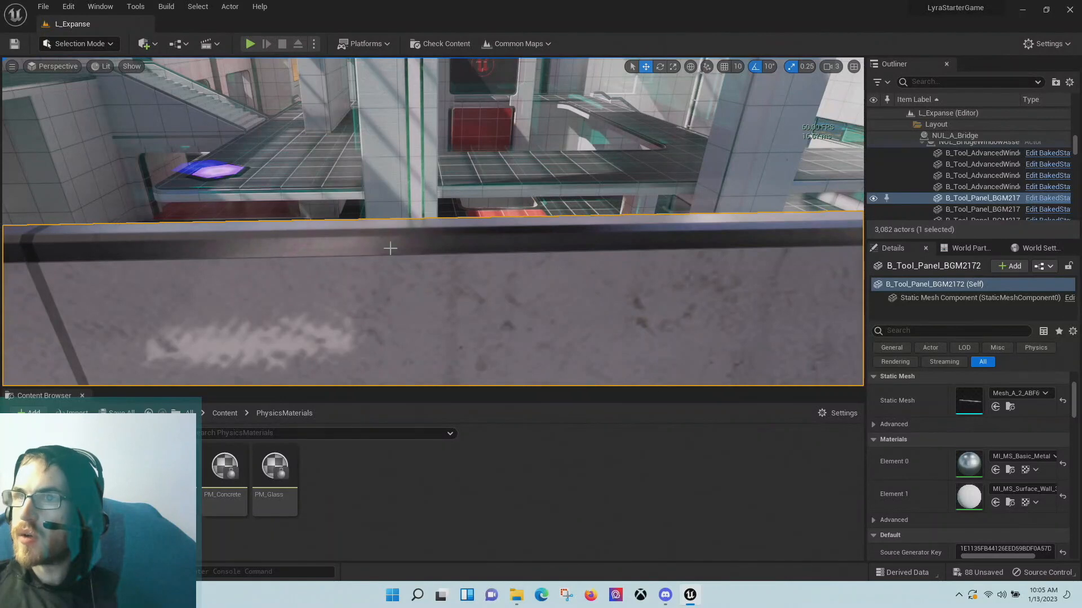
{"action": "right_click_drag", "start_coordinate": [390, 249], "coordinate": [276, 254]}
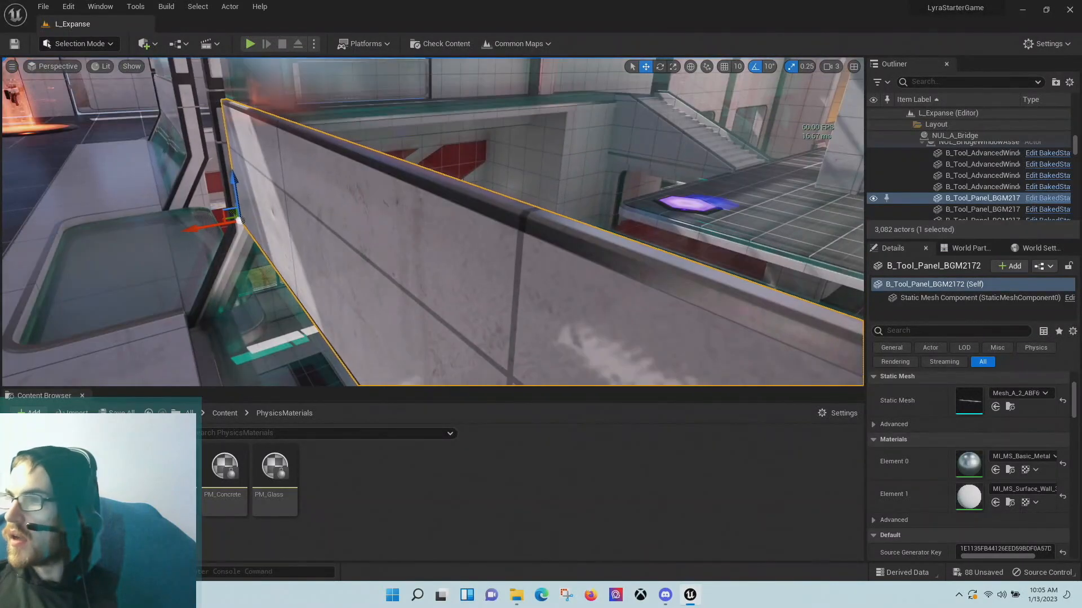
- Open the panel's MI_MS_Surface_Wall_3 material and review its parameters, textures, grid settings and physical material assignment
{"action": "double_click", "coordinate": [969, 495]}
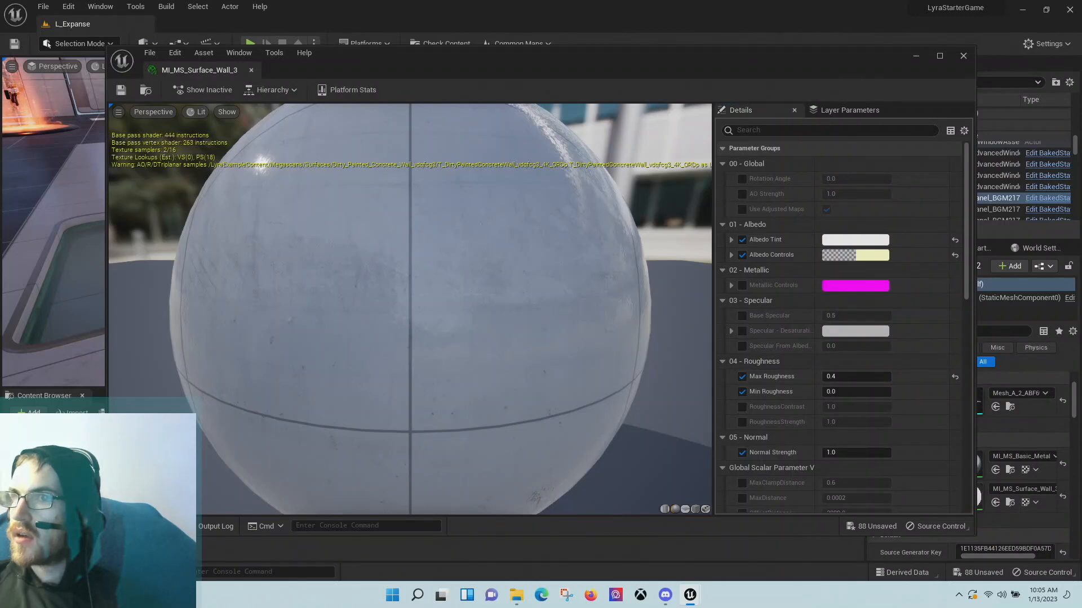
{"action": "left_click_drag", "start_coordinate": [637, 377], "coordinate": [450, 316]}
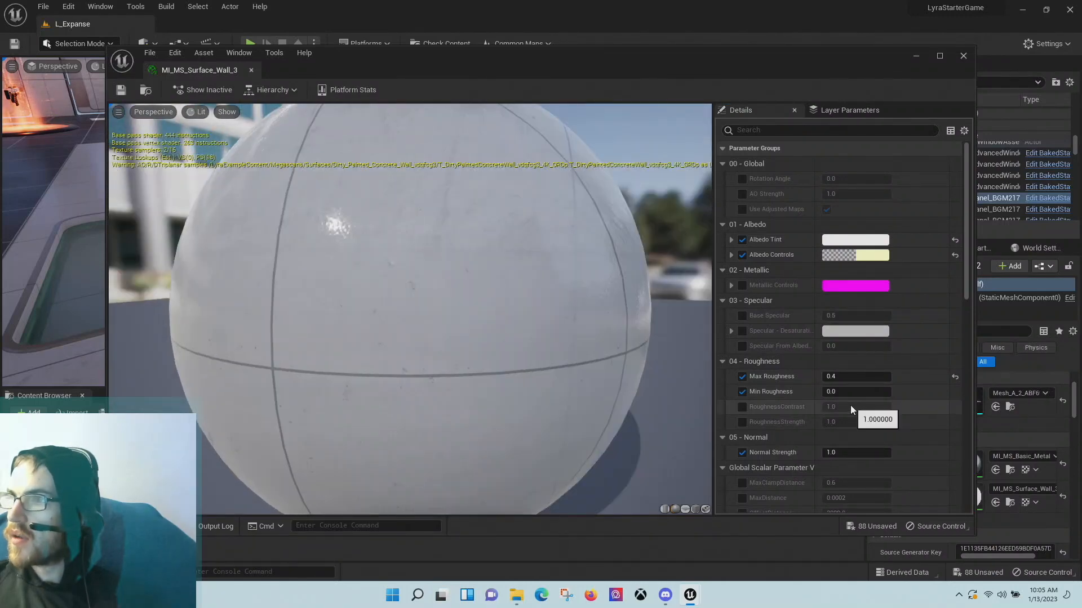
{"action": "scroll", "coordinate": [850, 404], "scroll_direction": "down", "scroll_amount": 4}
{"action": "scroll", "coordinate": [854, 409], "scroll_direction": "down", "scroll_amount": 4}
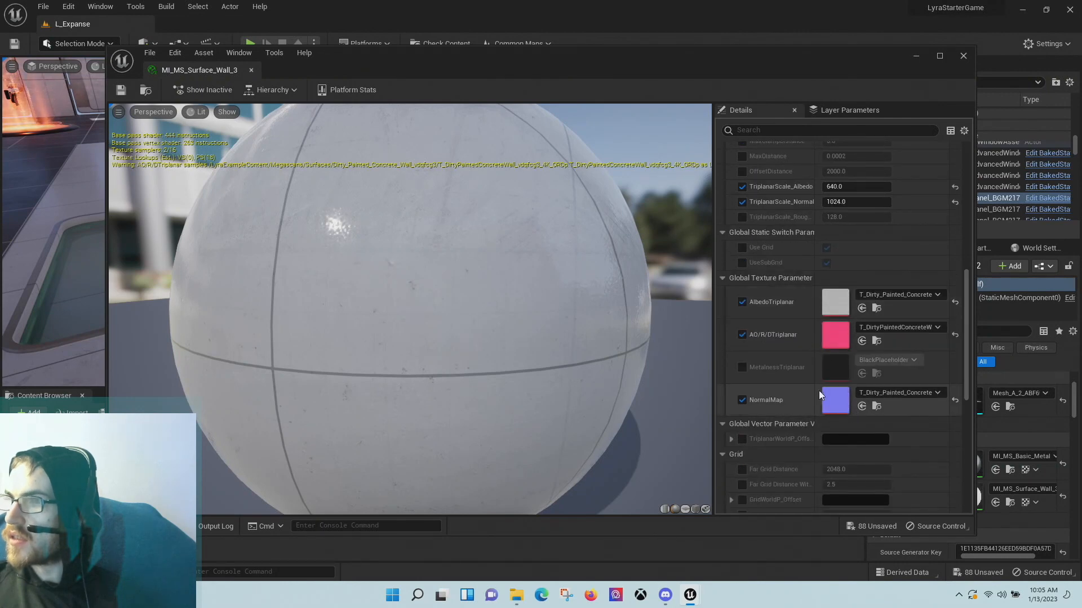
{"action": "scroll", "coordinate": [826, 354], "scroll_direction": "down", "scroll_amount": 8}
{"action": "scroll", "coordinate": [826, 353], "scroll_direction": "up", "scroll_amount": 2}
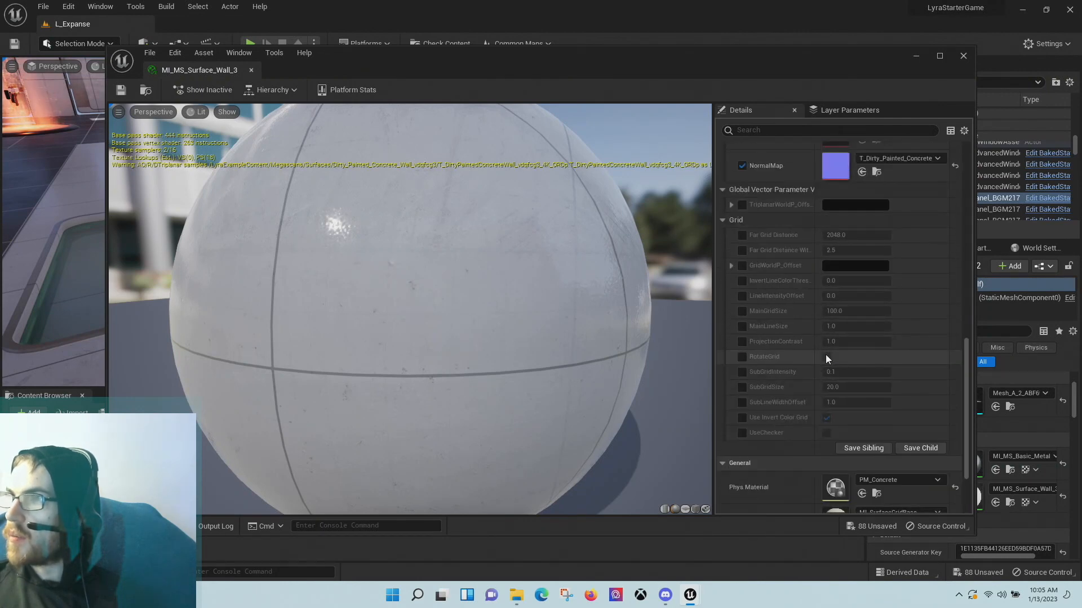
{"action": "scroll", "coordinate": [826, 354], "scroll_direction": "down", "scroll_amount": 3}
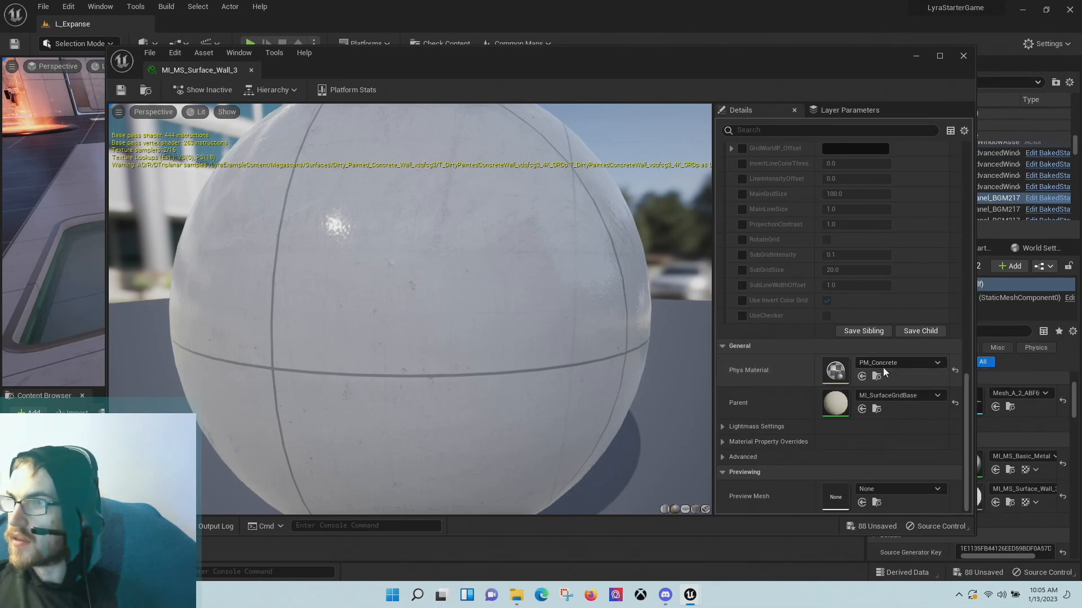
- Open the parent material MI_SurfaceGridBase, examine its preview sphere, and close the material editor
{"action": "double_click", "coordinate": [835, 403]}
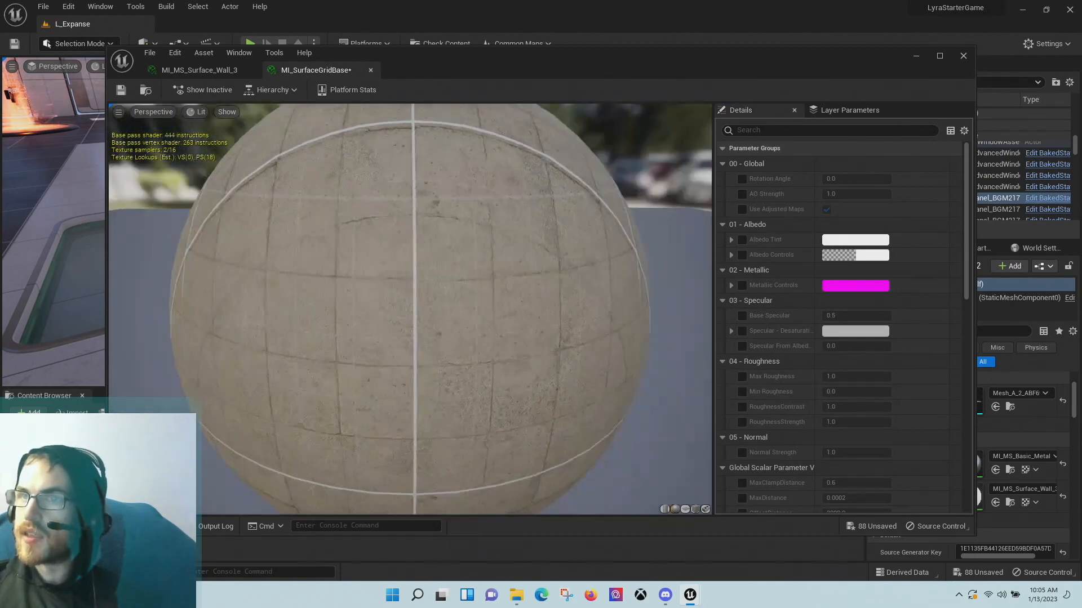
{"action": "left_click_drag", "start_coordinate": [278, 481], "coordinate": [315, 480]}
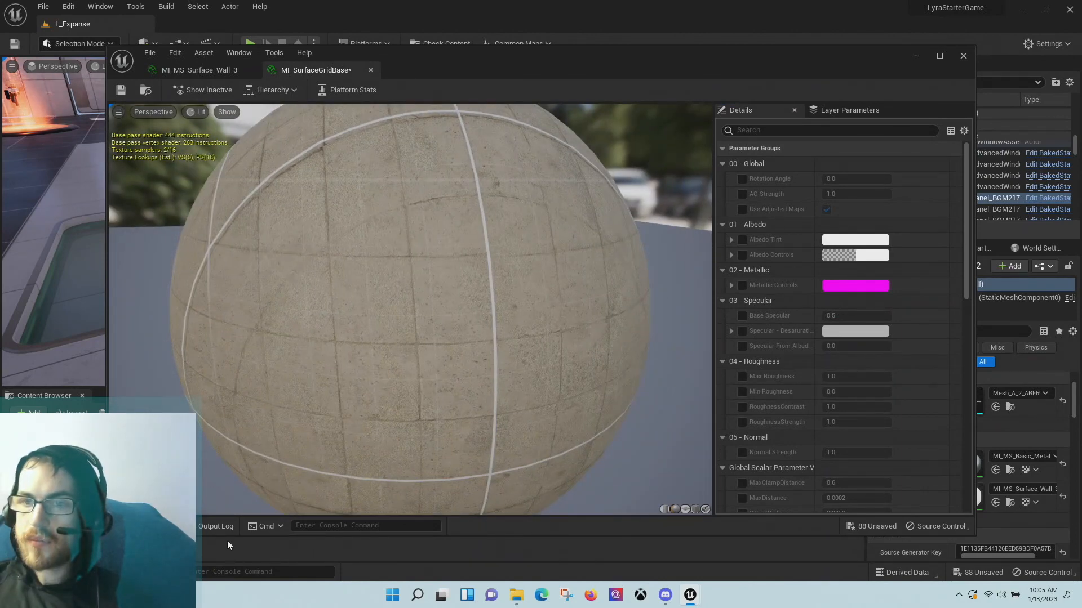
{"action": "left_click_drag", "start_coordinate": [227, 538], "coordinate": [264, 386]}
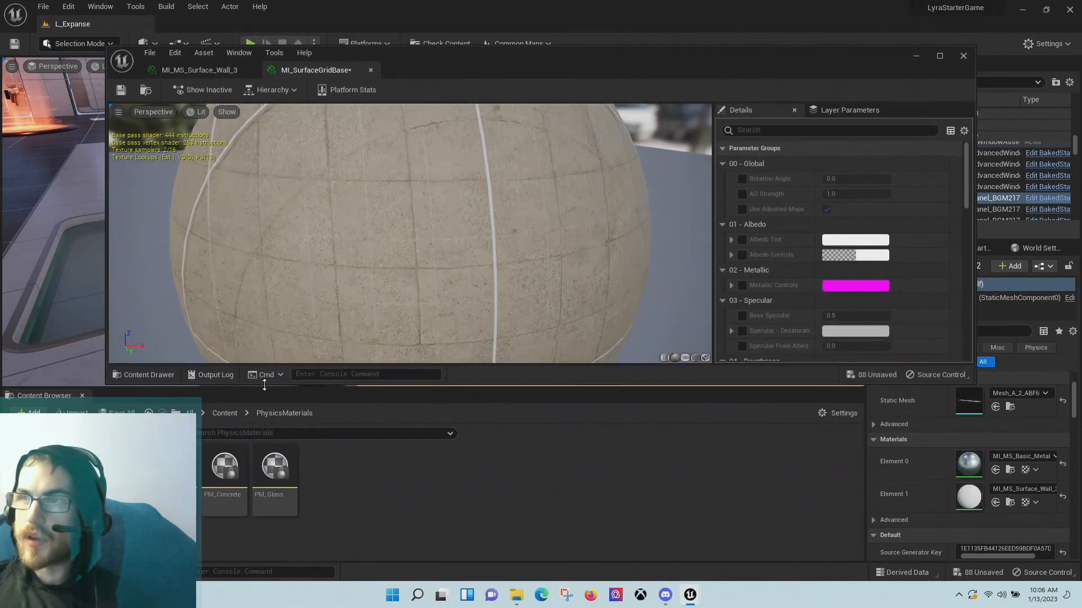
{"action": "left_click", "coordinate": [960, 57]}
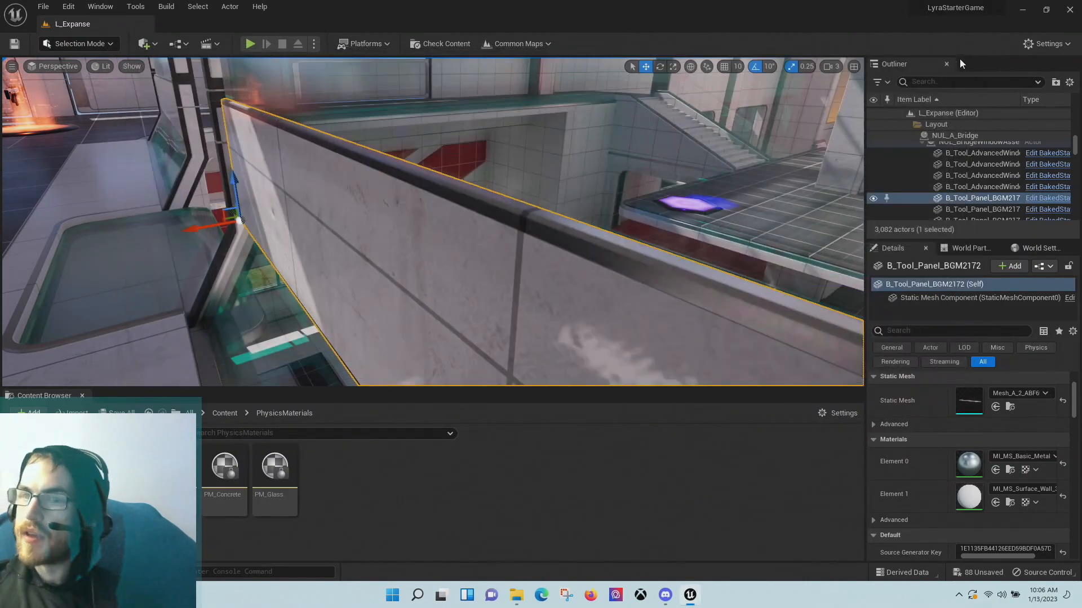
- Open the PM_Concrete physical material, review its friction, density, destruction and surface type properties, and close it
{"action": "double_click", "coordinate": [217, 468]}
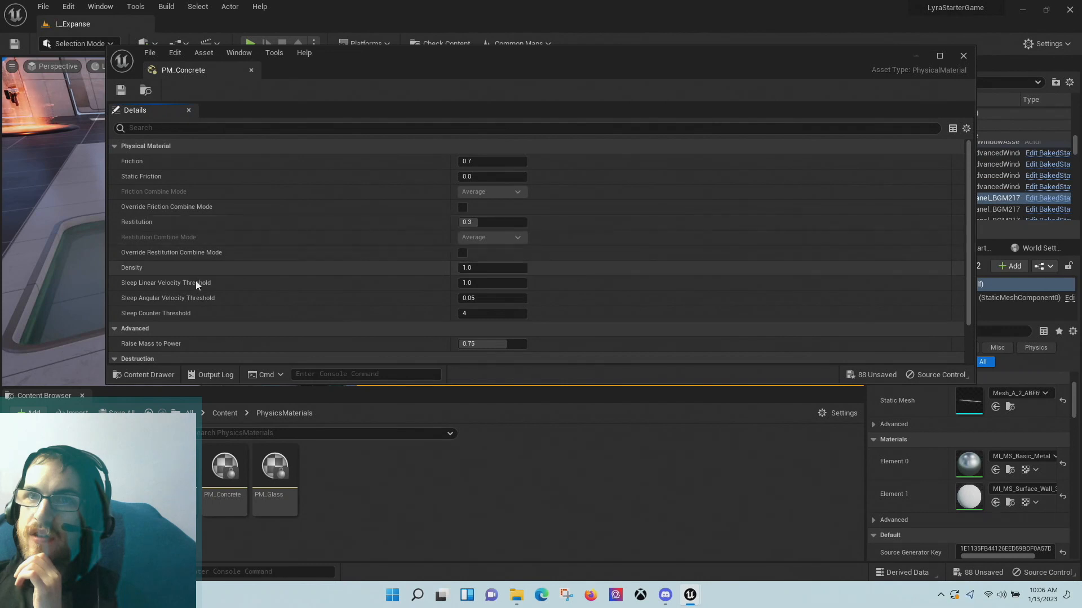
{"action": "scroll", "coordinate": [206, 283], "scroll_direction": "down", "scroll_amount": 3}
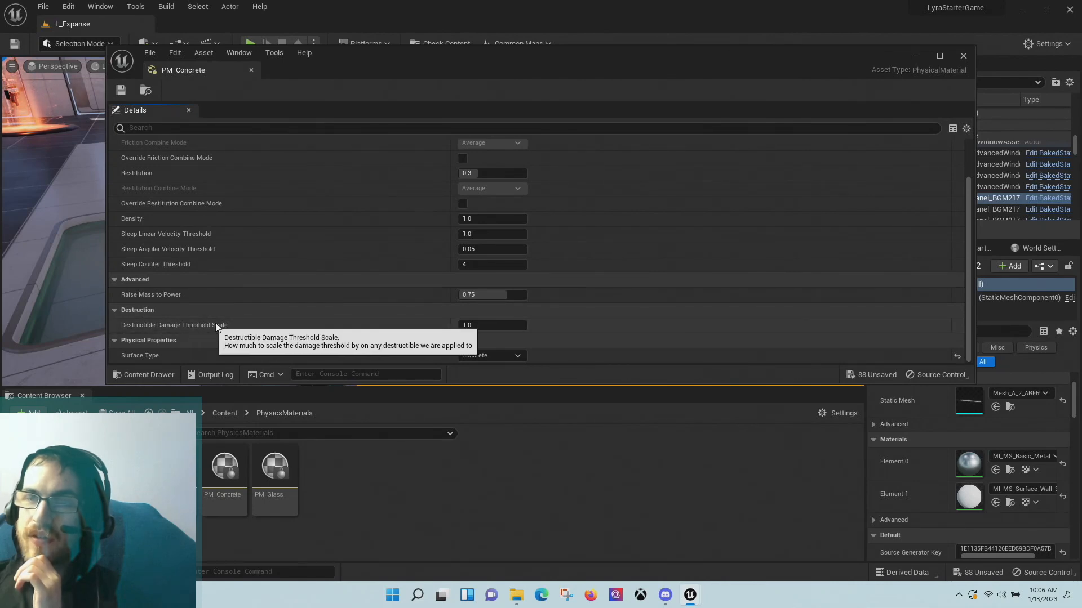
{"action": "left_click", "coordinate": [963, 55]}
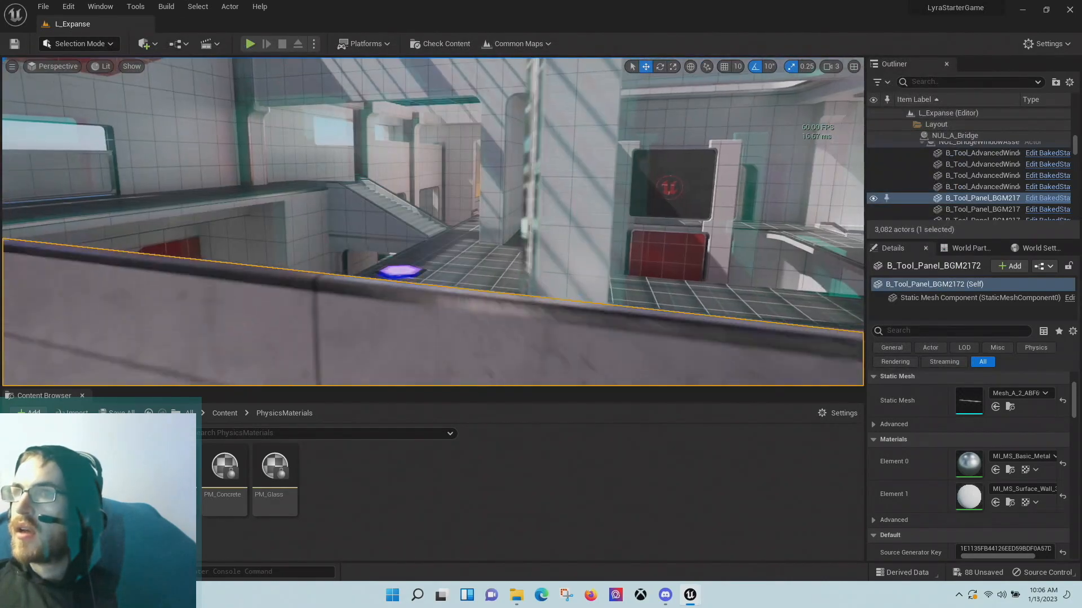
- Fly outside the arena, select a landscape tile on the terrain, and look for its parent actor in the Outliner
{"action": "right_click_drag", "start_coordinate": [507, 222], "coordinate": [34, 237]}
{"action": "right_click_drag", "start_coordinate": [432, 222], "coordinate": [541, 226]}
{"action": "scroll", "coordinate": [992, 177], "scroll_direction": "up", "scroll_amount": 5}
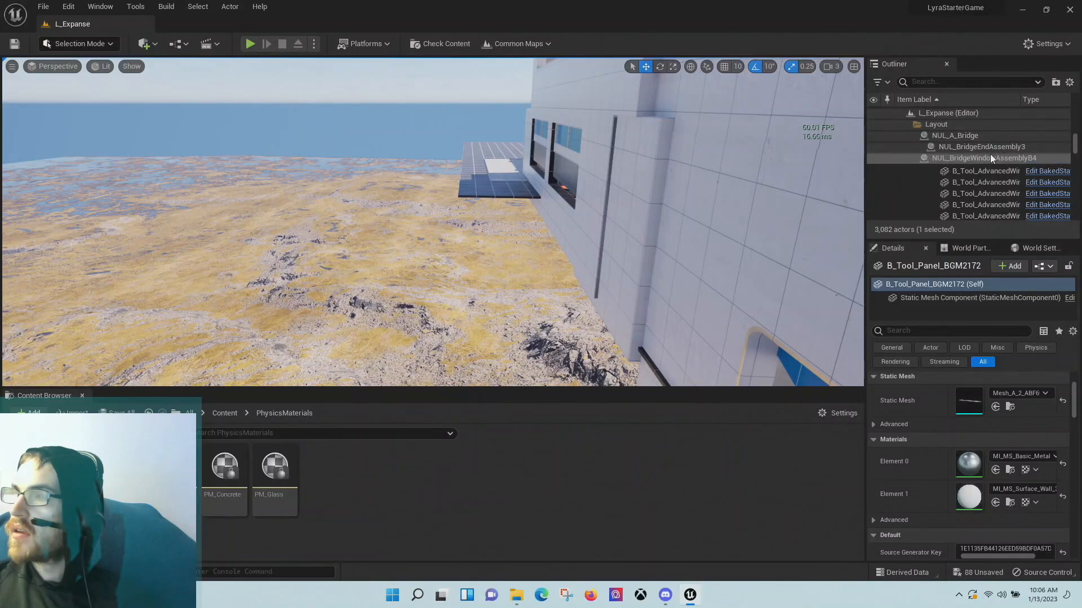
{"action": "left_click", "coordinate": [403, 248]}
{"action": "scroll", "coordinate": [949, 173], "scroll_direction": "up", "scroll_amount": 8}
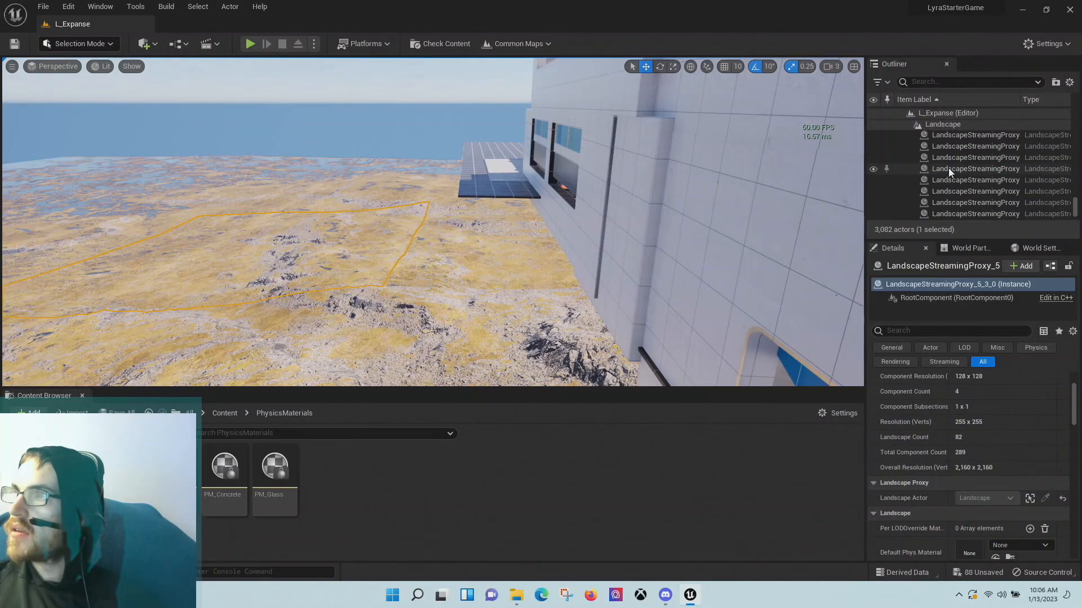
{"action": "scroll", "coordinate": [948, 168], "scroll_direction": "up", "scroll_amount": 1}
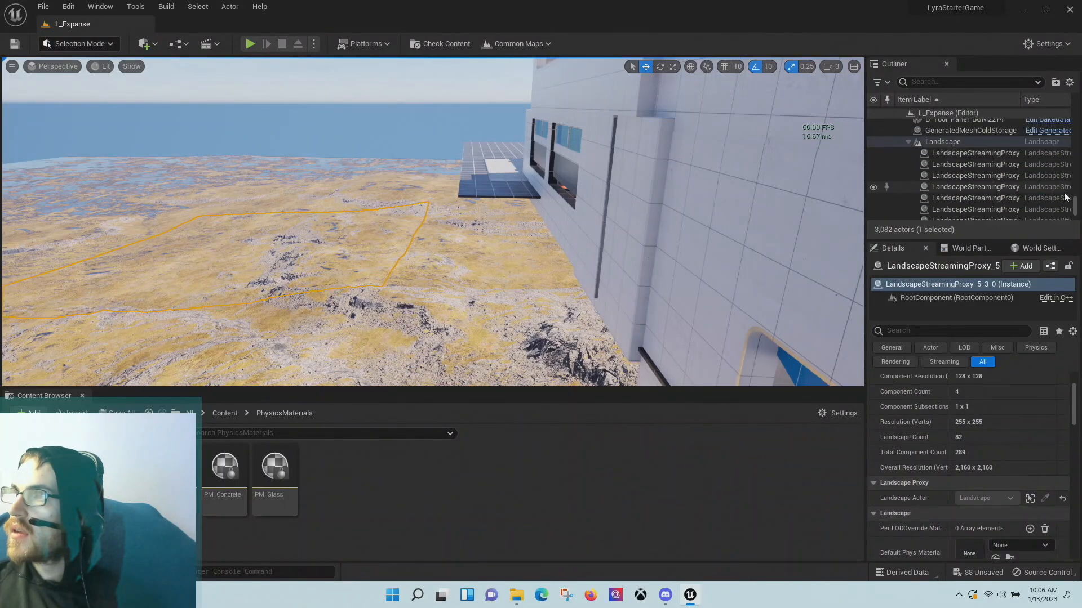
{"action": "left_click_drag", "start_coordinate": [1075, 208], "coordinate": [1077, 211]}
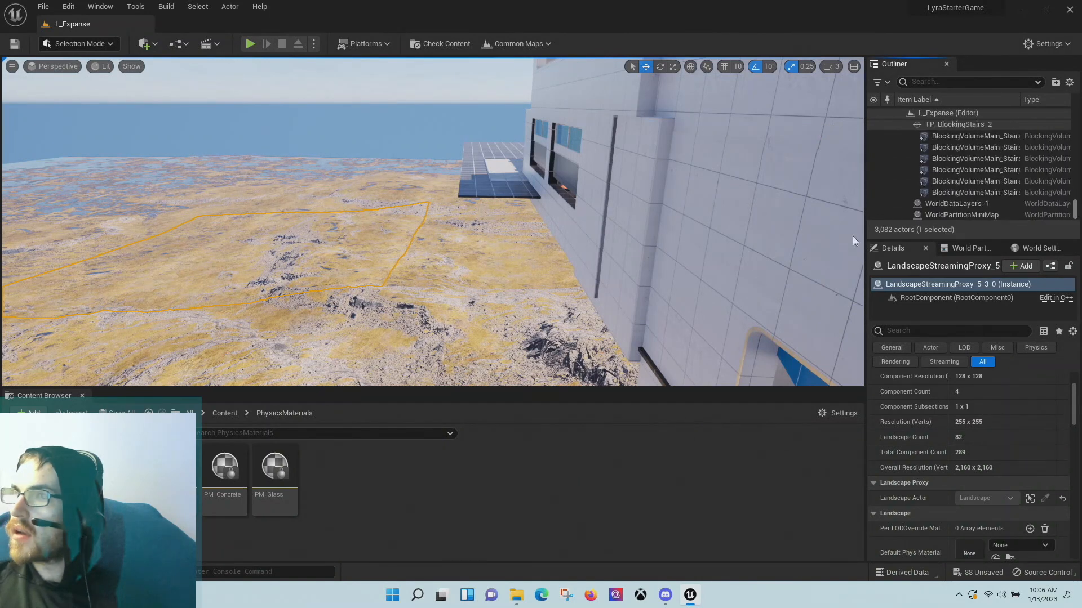
- Locate the parent Landscape actor through another terrain tile beside the arena wall, select it and check its available actor options
{"action": "left_click", "coordinate": [497, 278]}
{"action": "scroll", "coordinate": [955, 163], "scroll_direction": "up", "scroll_amount": 4}
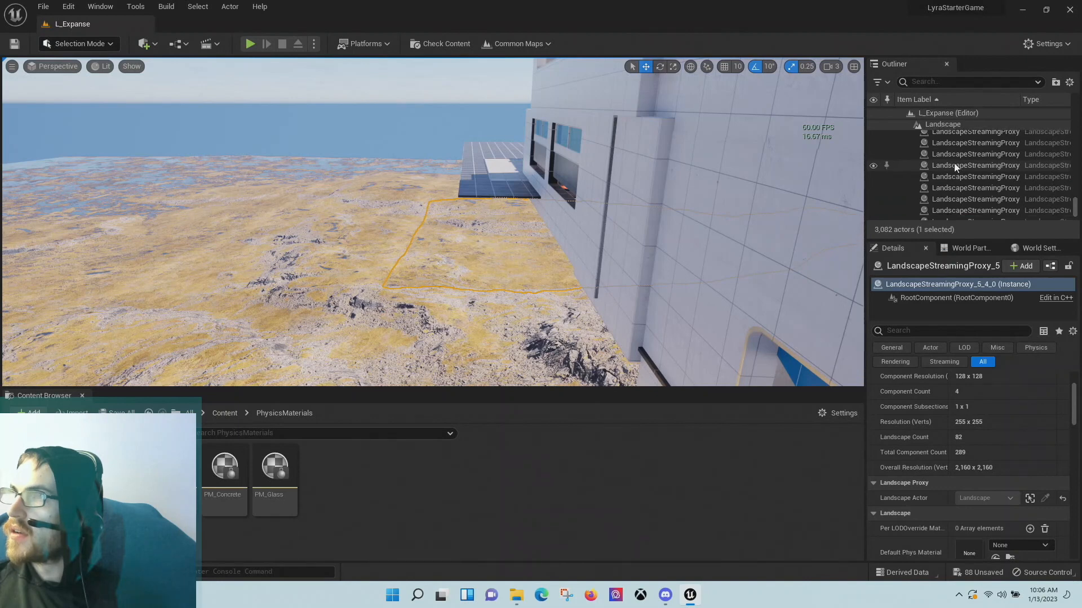
{"action": "scroll", "coordinate": [954, 165], "scroll_direction": "up", "scroll_amount": 2}
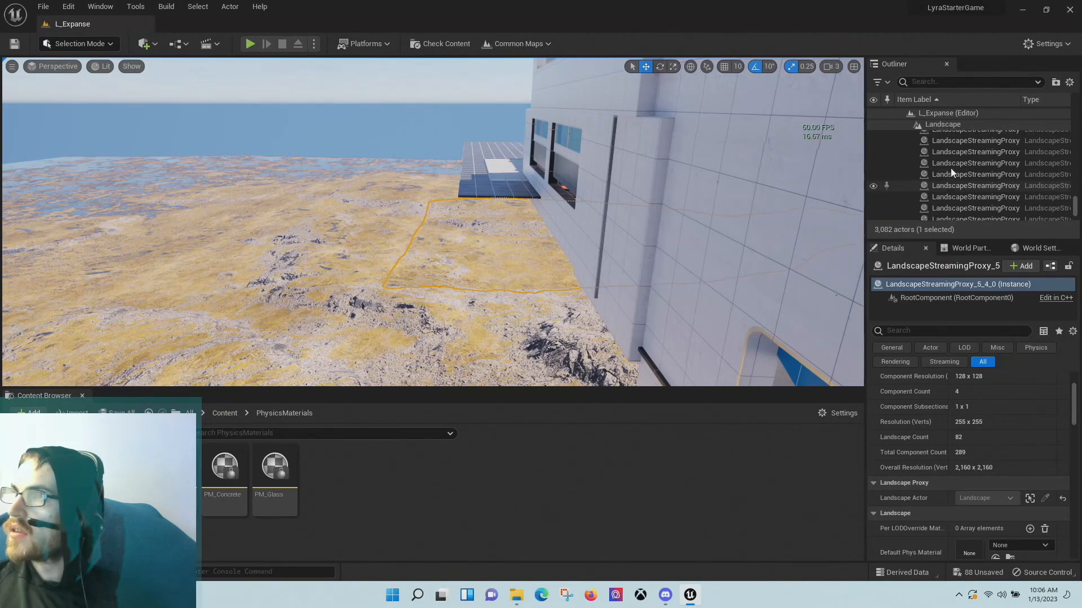
{"action": "scroll", "coordinate": [951, 168], "scroll_direction": "up", "scroll_amount": 3}
{"action": "left_click", "coordinate": [950, 148]}
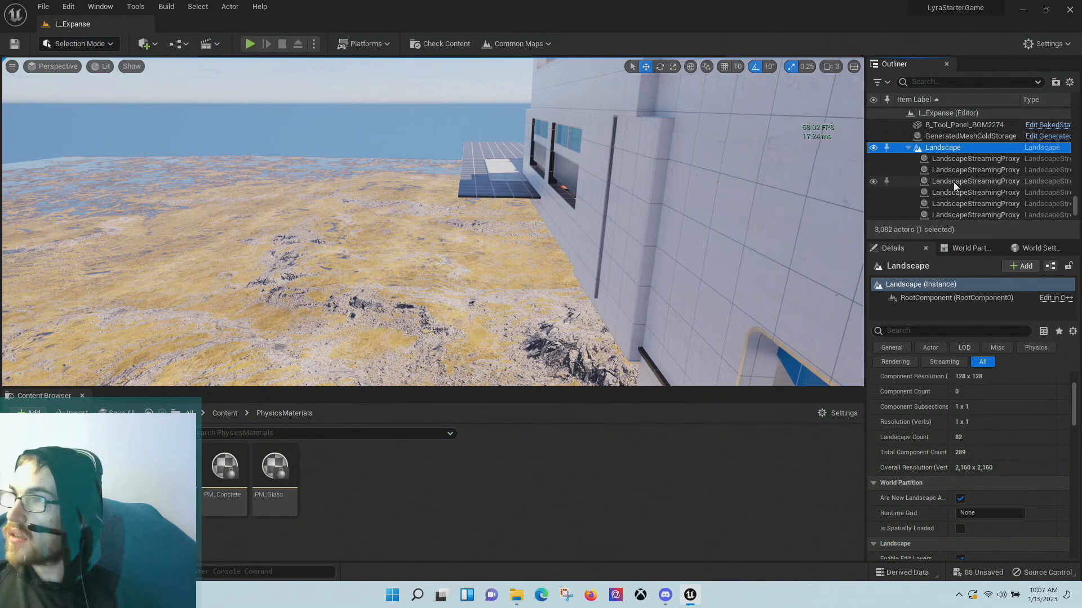
{"action": "left_click", "coordinate": [939, 156]}
{"action": "left_click", "coordinate": [941, 148]}
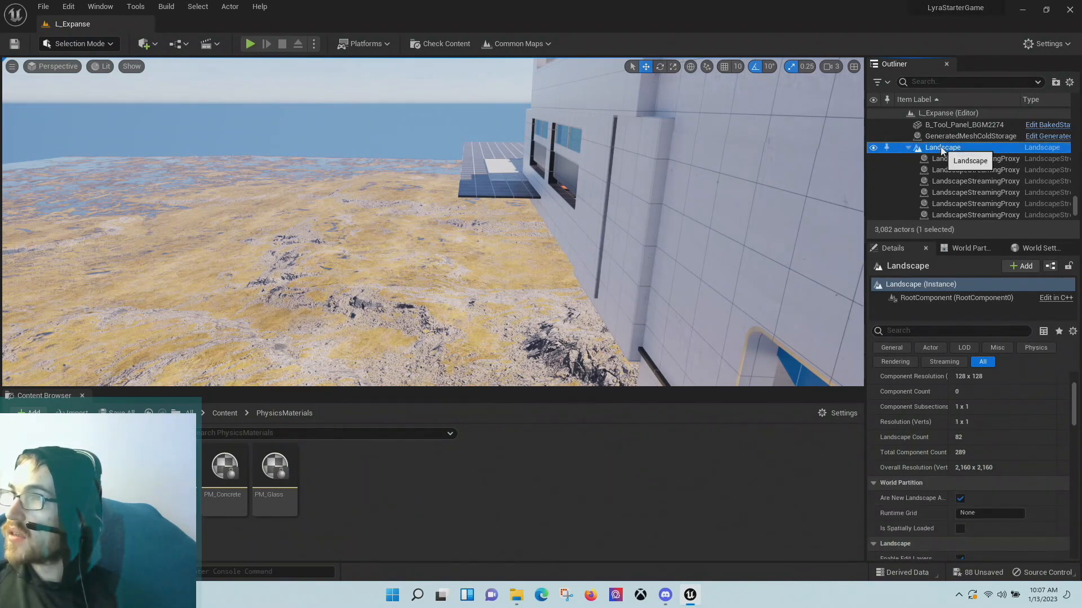
{"action": "right_click", "coordinate": [941, 148]}
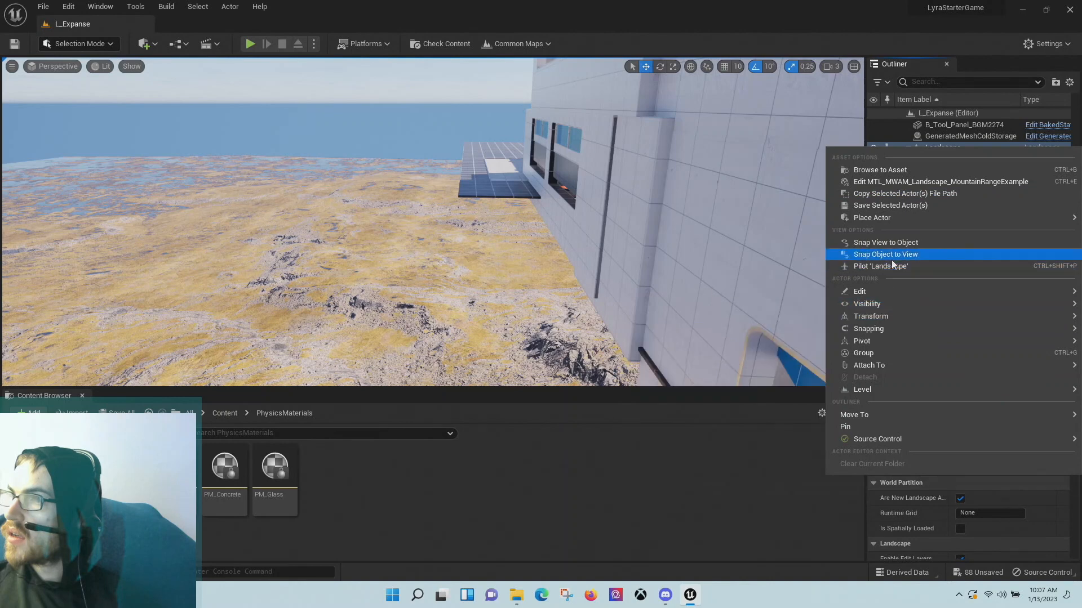
{"action": "mouse_move", "coordinate": [905, 345]}
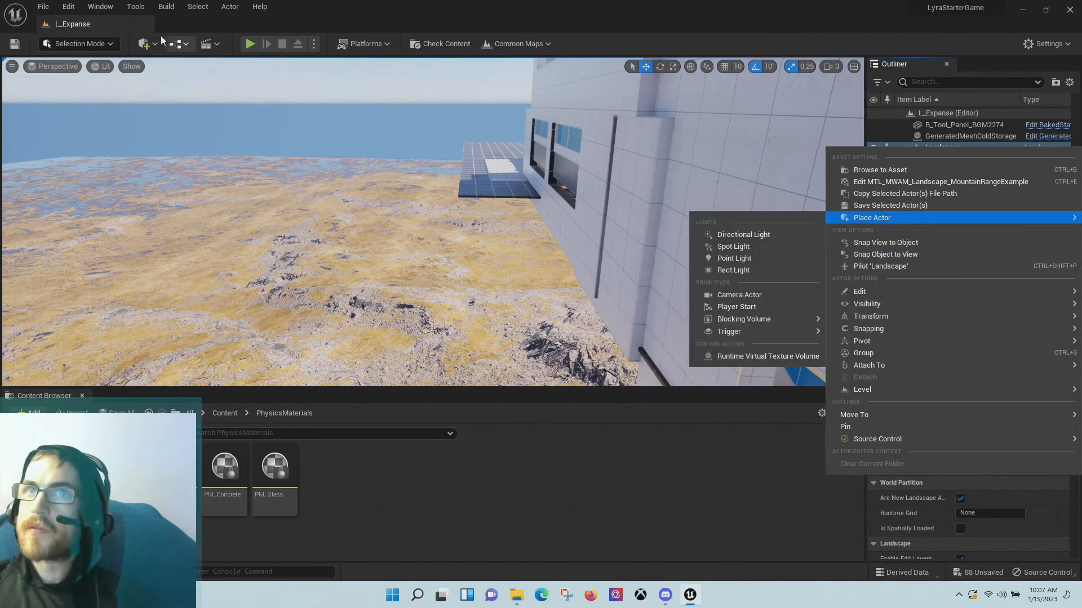
- Switch the editor to Landscape mode and show the landscape management tools
{"action": "left_click", "coordinate": [95, 44]}
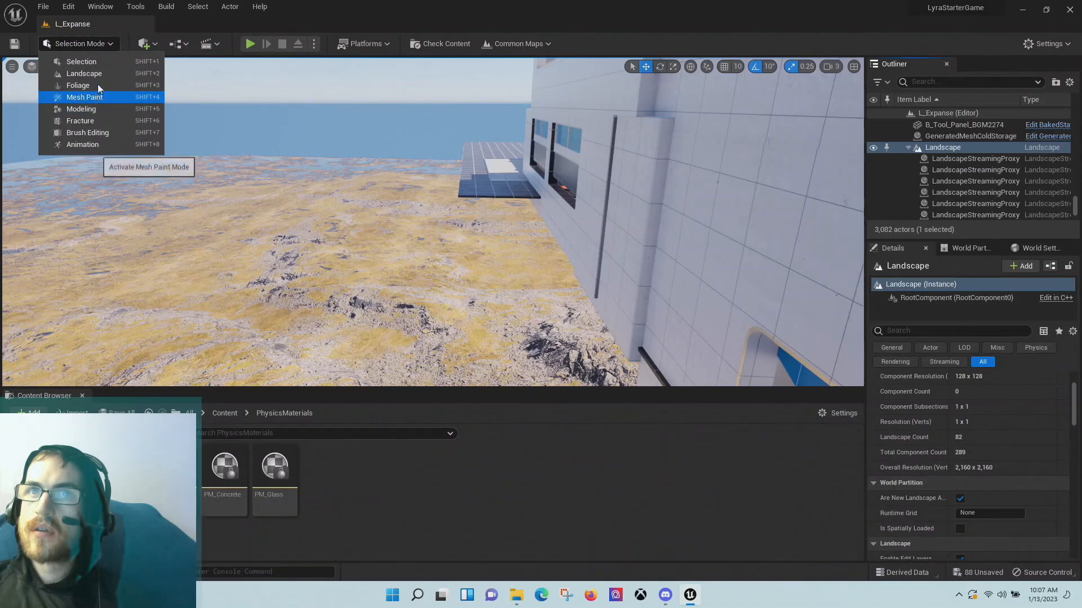
{"action": "left_click", "coordinate": [100, 71]}
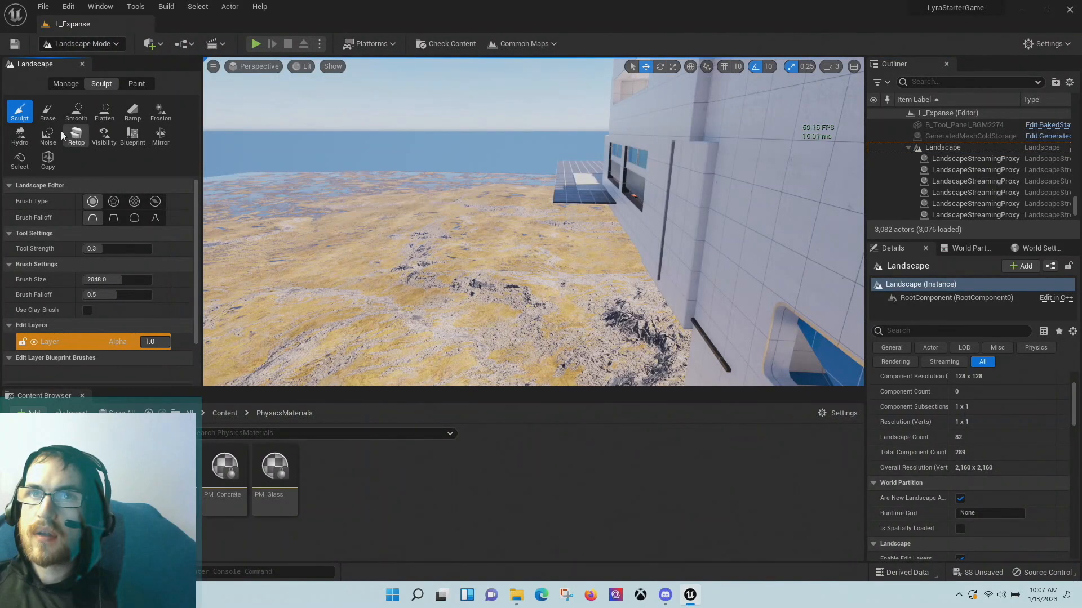
{"action": "left_click", "coordinate": [57, 83]}
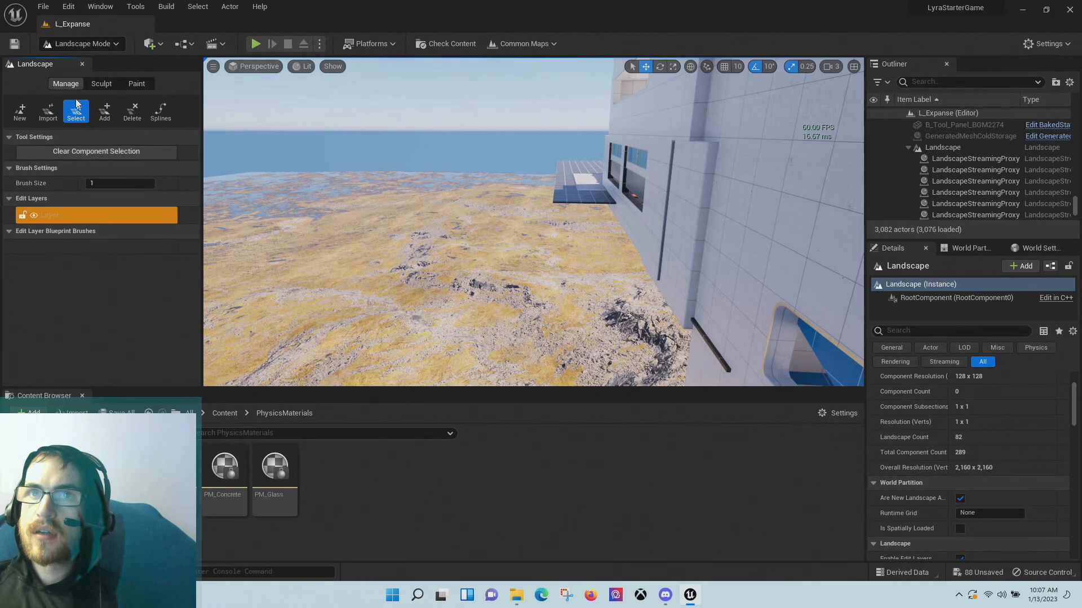
- Compare the landscape management and sculpting tools, and examine the sculpt brush settings and the heightmap target layer
{"action": "left_click", "coordinate": [101, 84]}
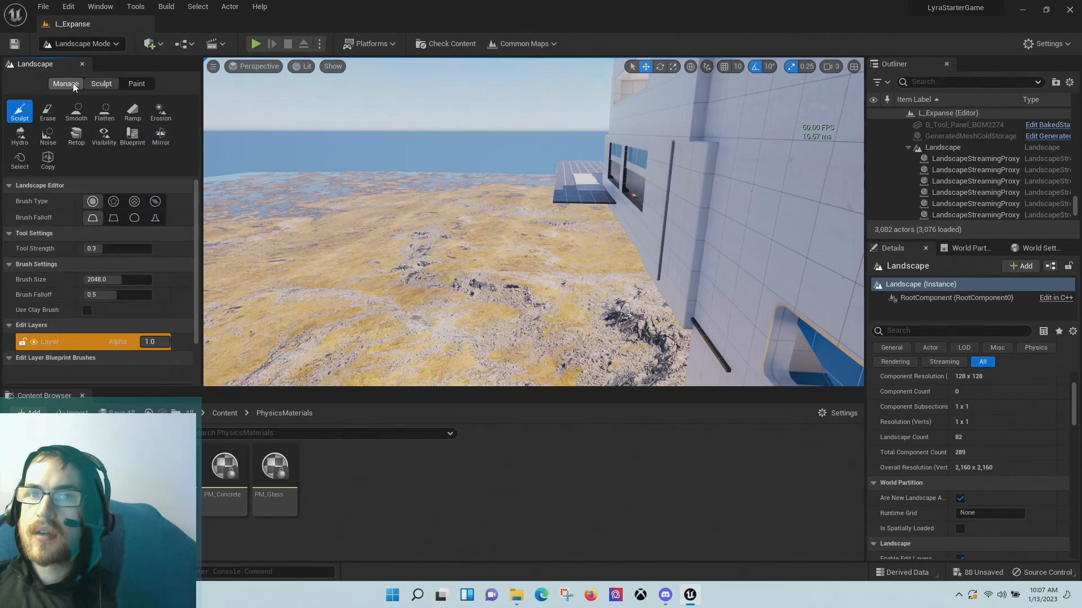
{"action": "left_click", "coordinate": [73, 86]}
{"action": "left_click", "coordinate": [107, 86]}
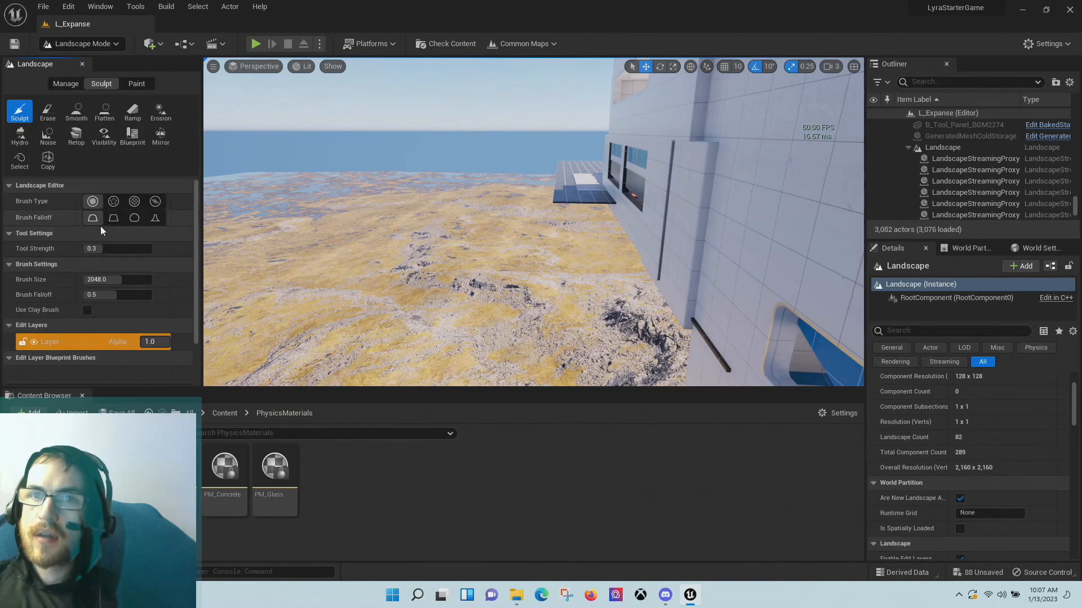
{"action": "scroll", "coordinate": [100, 225], "scroll_direction": "down", "scroll_amount": 2}
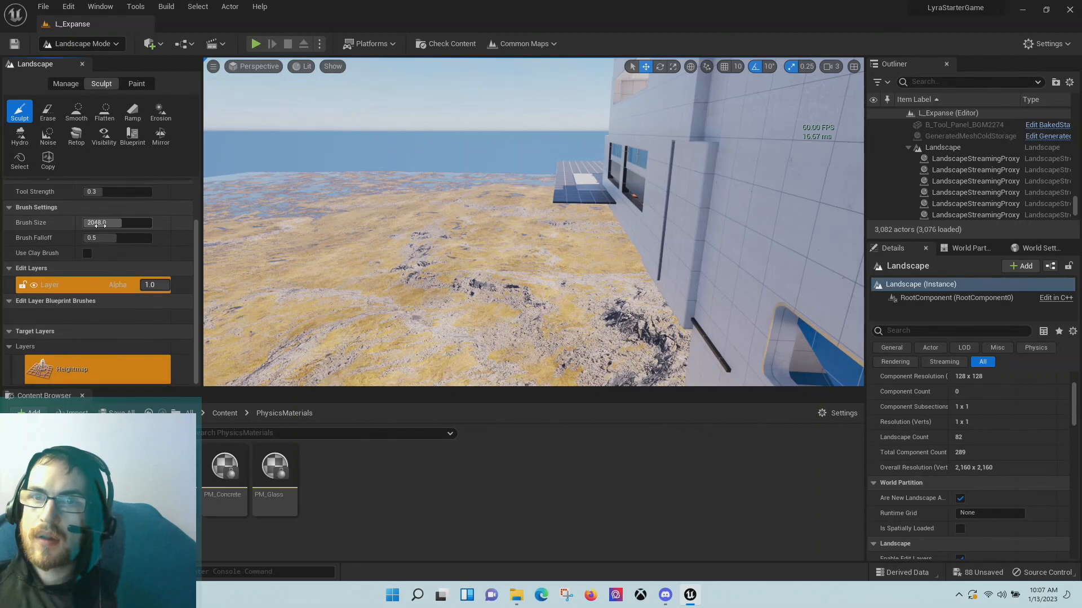
{"action": "left_click", "coordinate": [81, 359]}
{"action": "scroll", "coordinate": [79, 369], "scroll_direction": "up", "scroll_amount": 2}
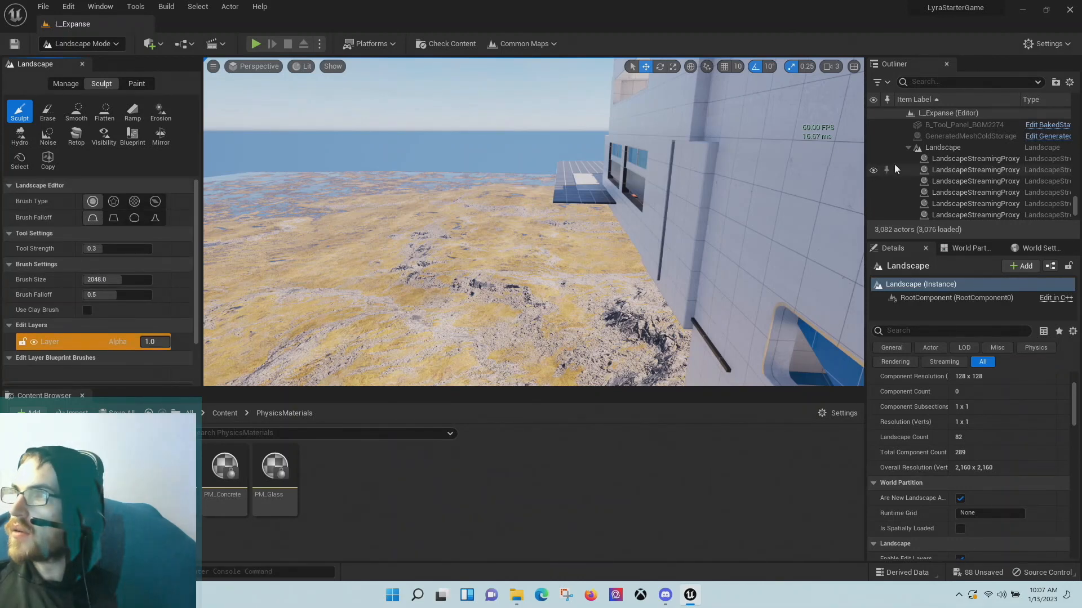
- Return to Selection mode, select every LandscapeStreamingProxy actor under the Landscape parent, and delete them all from the level
{"action": "left_click", "coordinate": [938, 154]}
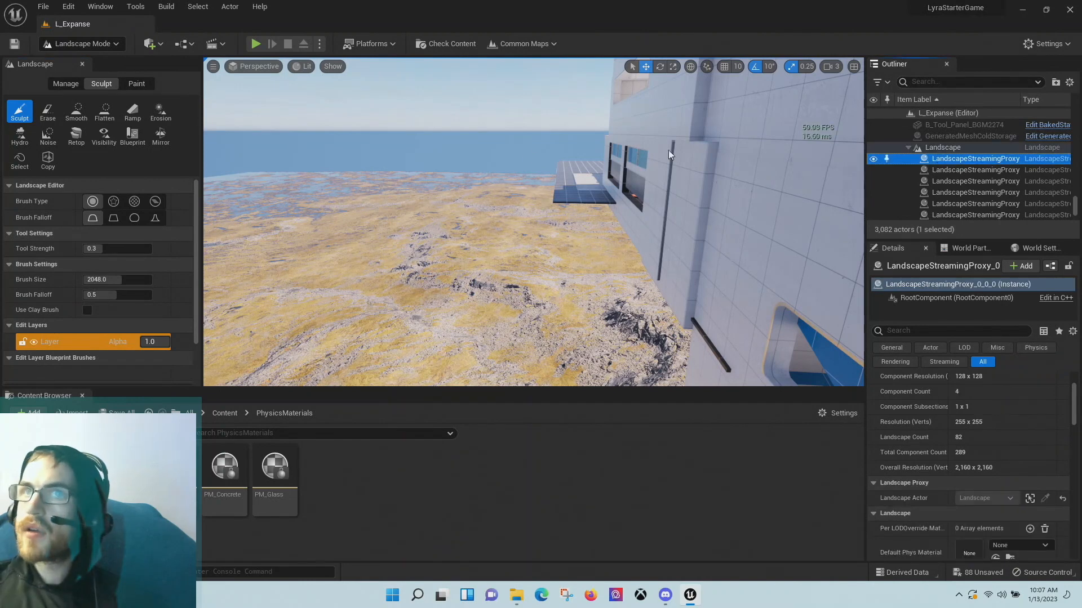
{"action": "left_click", "coordinate": [85, 44]}
{"action": "left_click", "coordinate": [93, 60]}
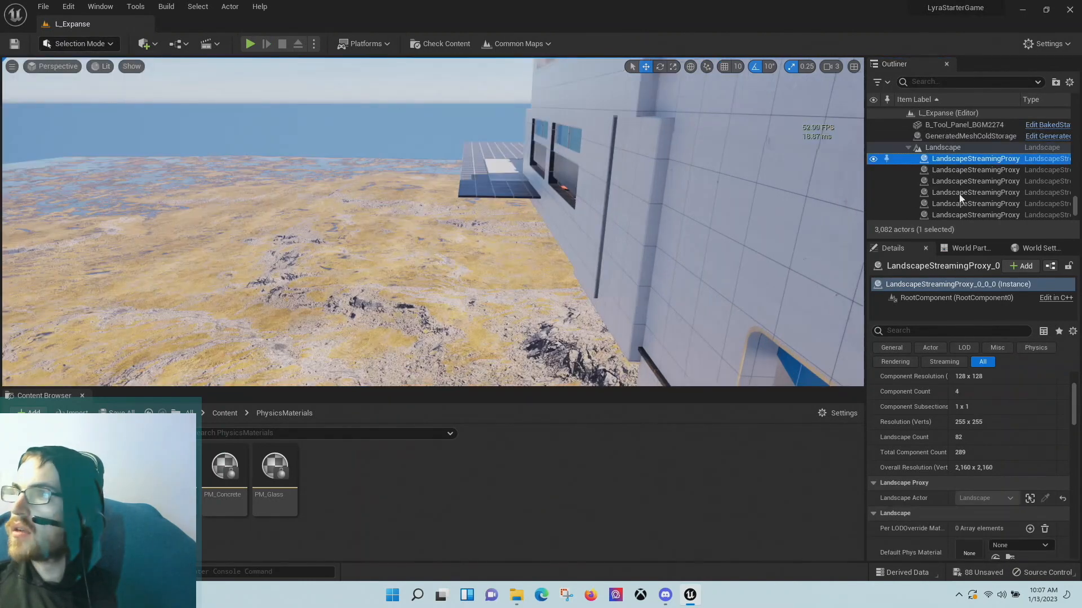
{"action": "scroll", "coordinate": [983, 170], "scroll_direction": "down", "scroll_amount": 3}
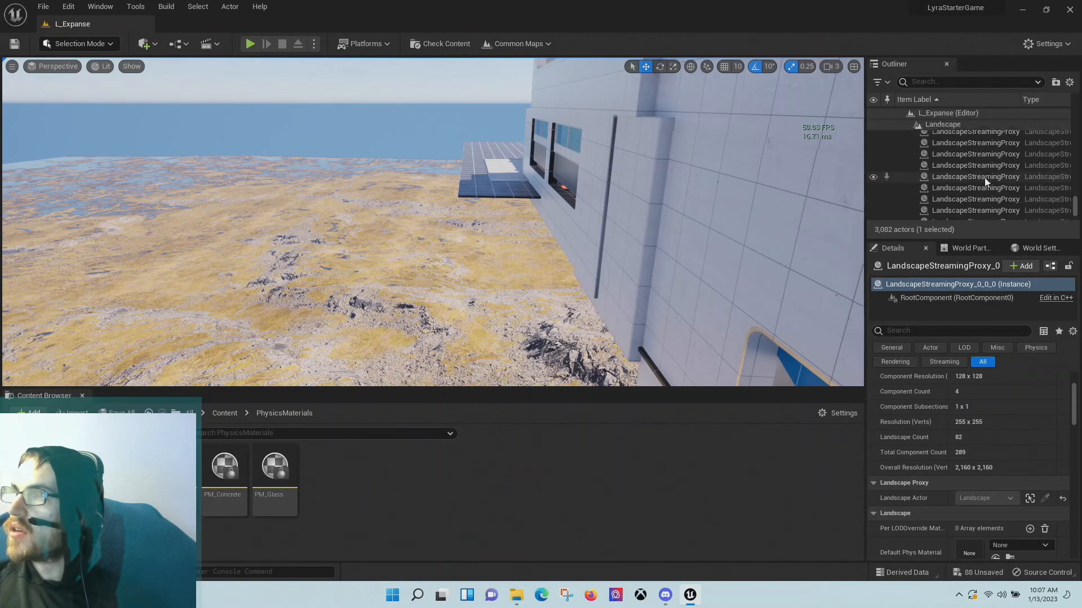
{"action": "scroll", "coordinate": [984, 181], "scroll_direction": "down", "scroll_amount": 2}
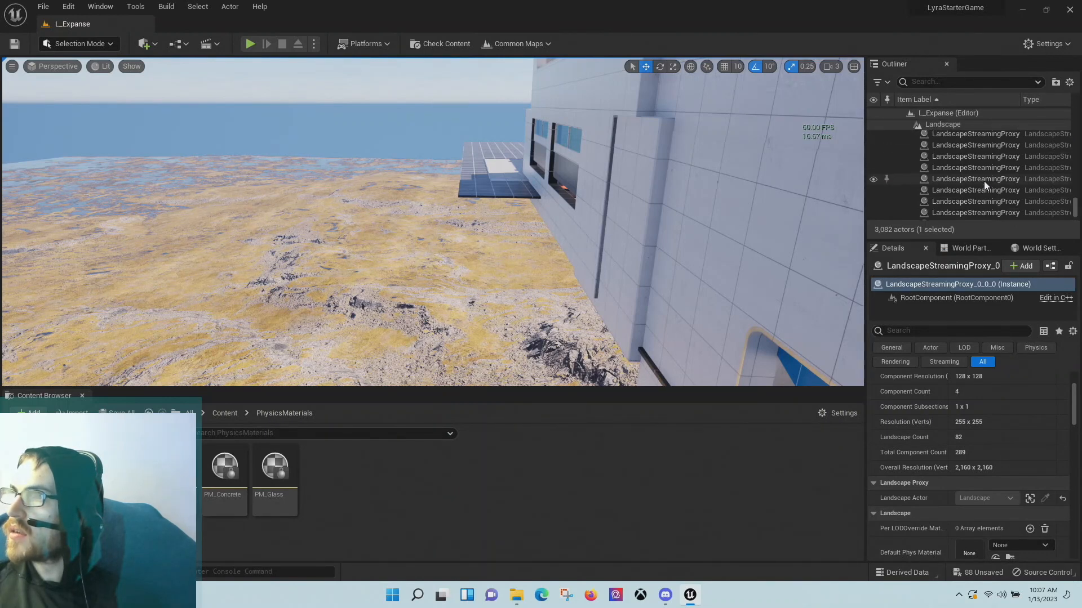
{"action": "scroll", "coordinate": [983, 194], "scroll_direction": "down", "scroll_amount": 4}
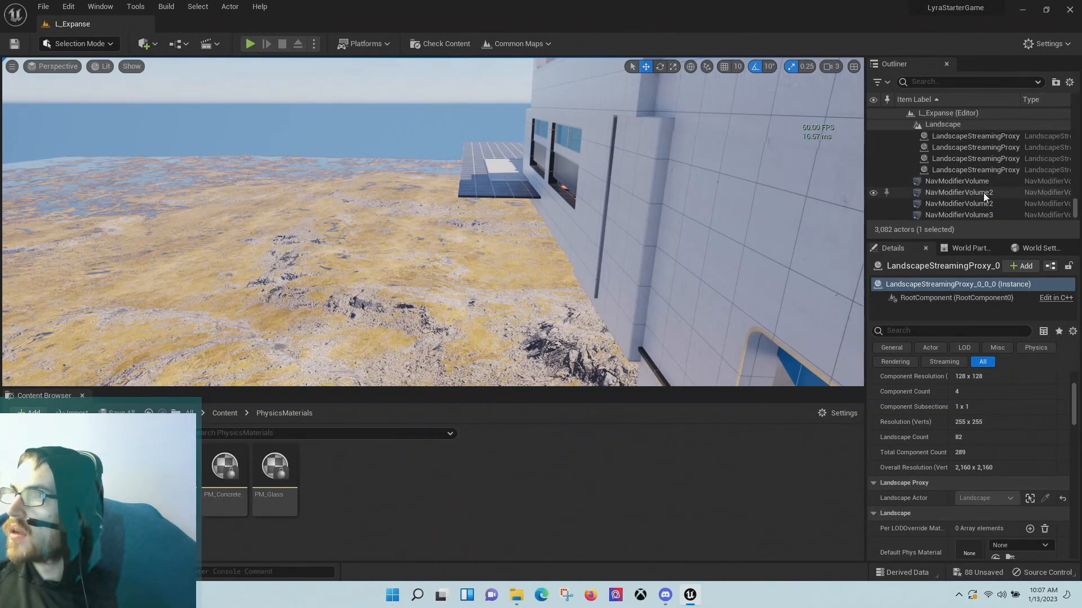
{"action": "left_click", "coordinate": [985, 170], "text": "shift"}
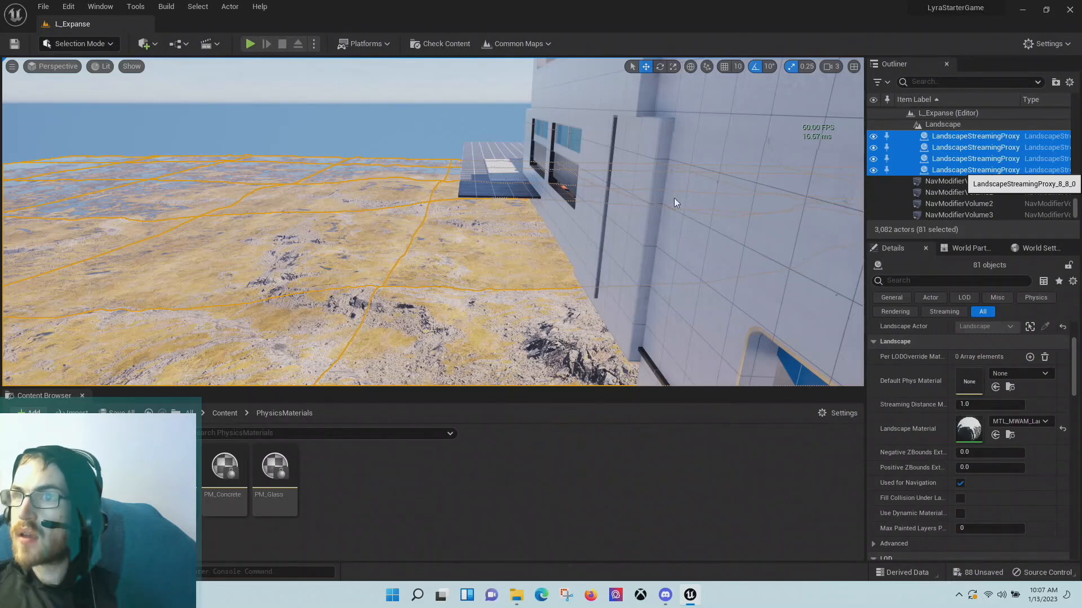
{"action": "key", "text": "Delete"}
{"action": "right_click_drag", "start_coordinate": [420, 191], "coordinate": [483, 179]}
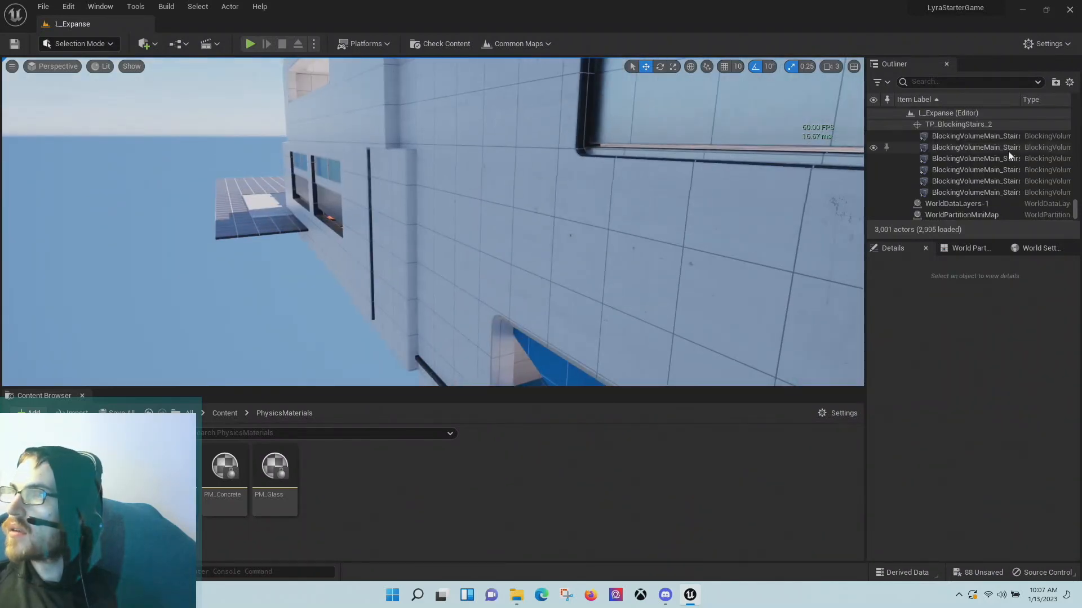
- Look through the remaining actors in the Outliner and fly the view back inside the arena
{"action": "scroll", "coordinate": [982, 163], "scroll_direction": "up", "scroll_amount": 5}
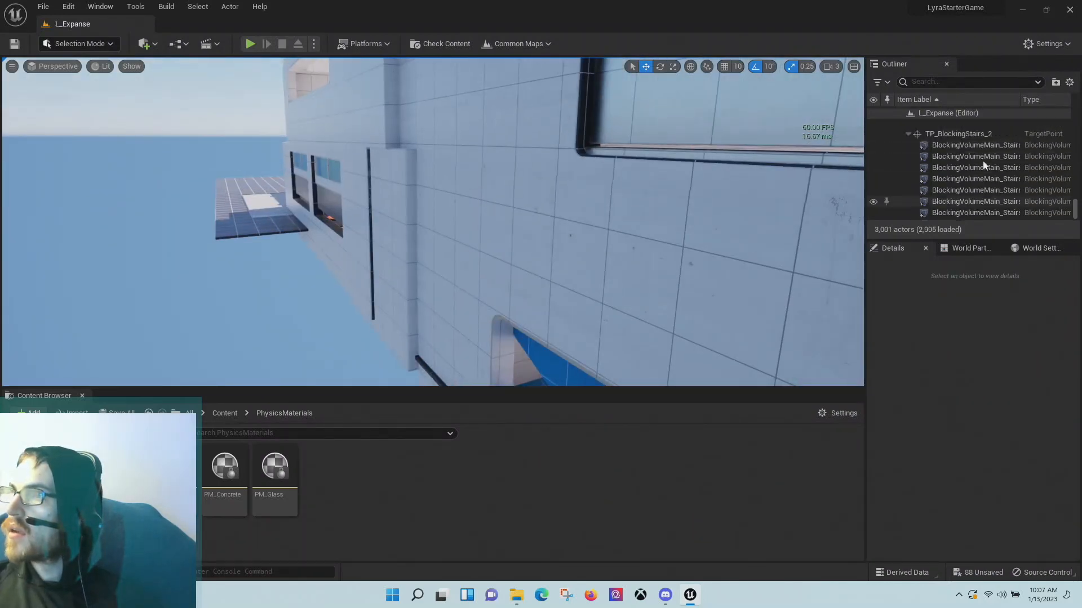
{"action": "scroll", "coordinate": [982, 163], "scroll_direction": "up", "scroll_amount": 7}
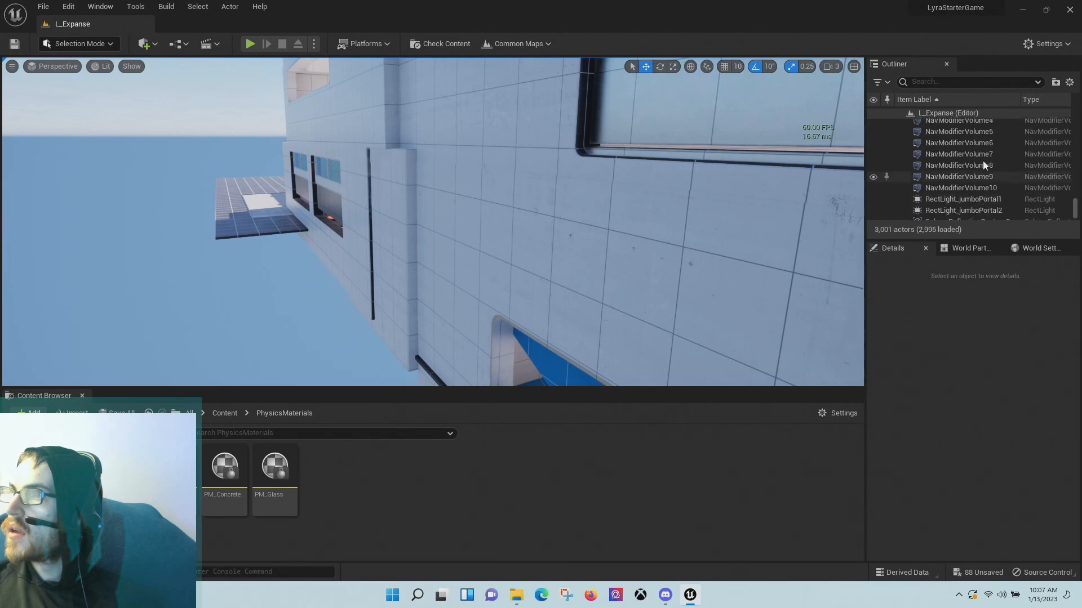
{"action": "right_click_drag", "start_coordinate": [620, 192], "coordinate": [830, 193]}
{"action": "key", "text": "w"}
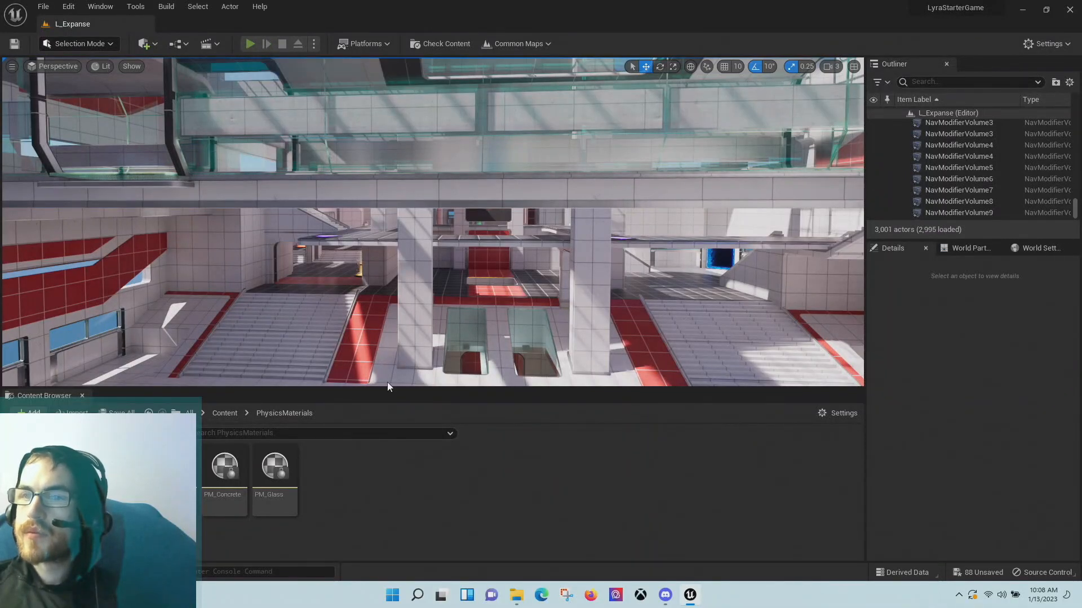
- Start playing the level in the editor, close the Content Browser to enlarge the viewport, and resume the game from its pause menu
{"action": "key", "text": "alt+p"}
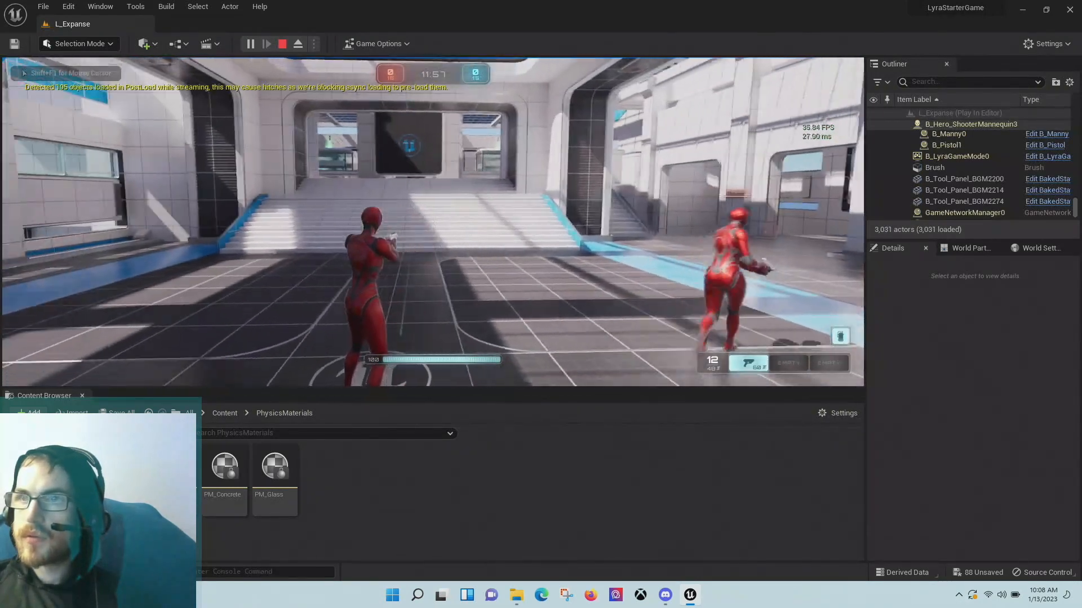
{"action": "key", "text": "Escape"}
{"action": "left_click", "coordinate": [82, 396]}
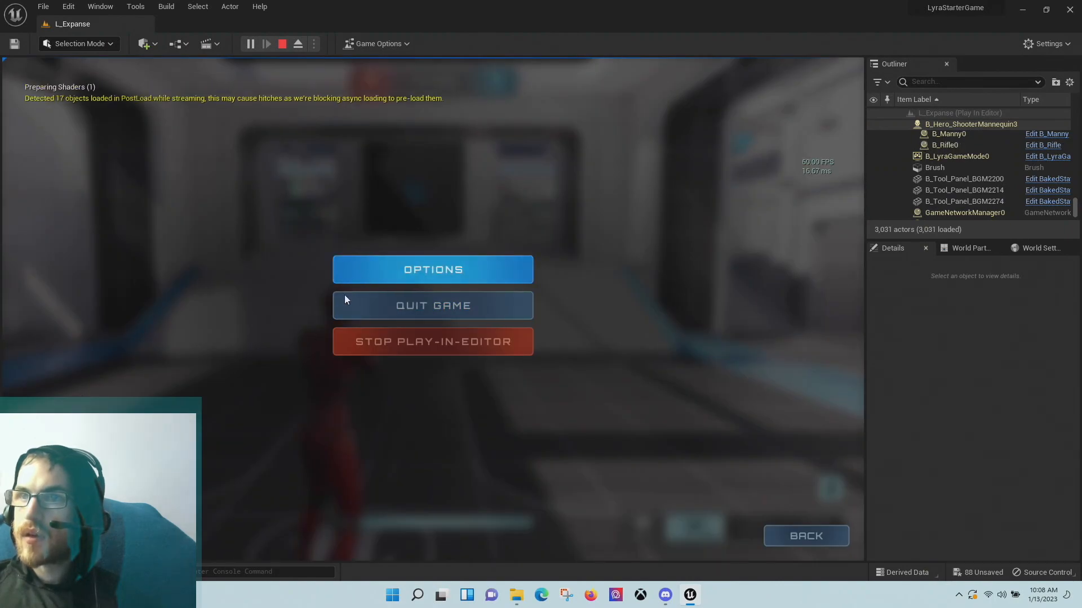
{"action": "key", "text": "Escape"}
{"action": "key", "text": "w"}
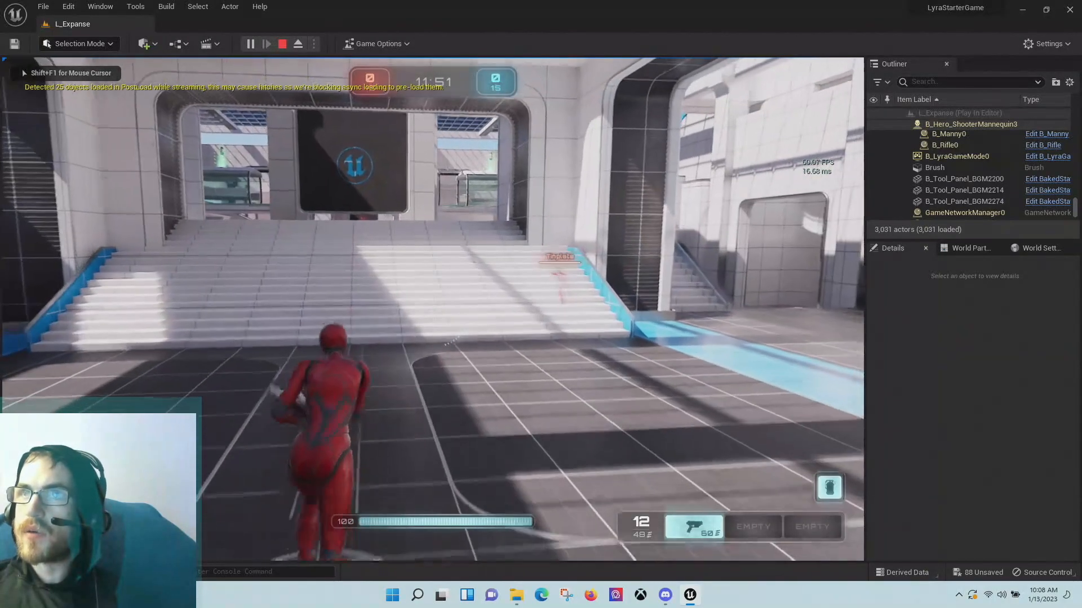
- Run the character through the blue side of the arena, firing one pistol shot, and look at the windows and floor
{"action": "key", "text": "w"}
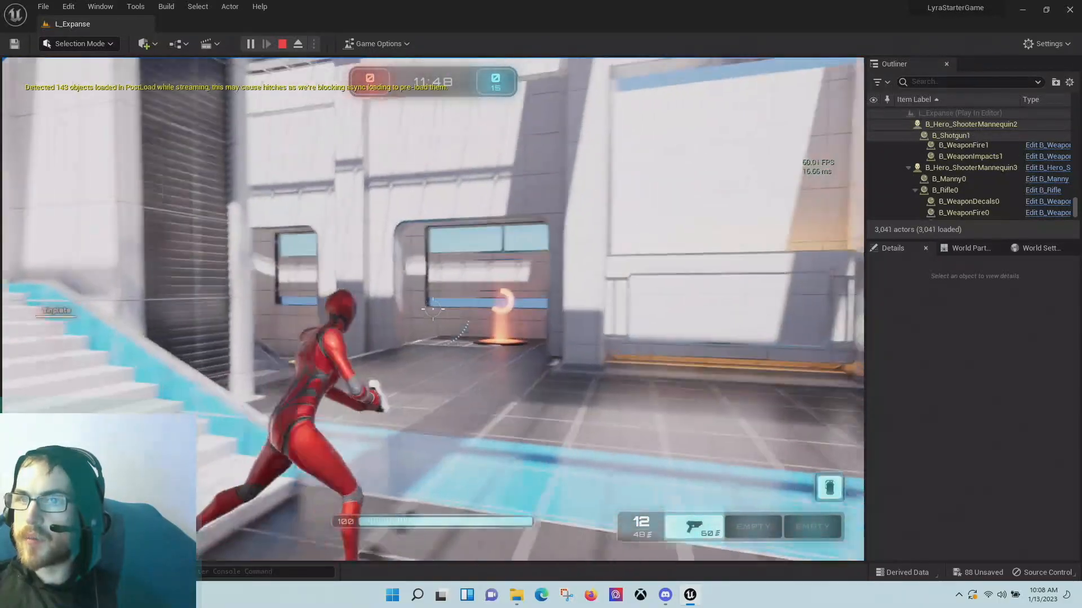
{"action": "left_click", "coordinate": [433, 309]}
{"action": "key", "text": "w"}
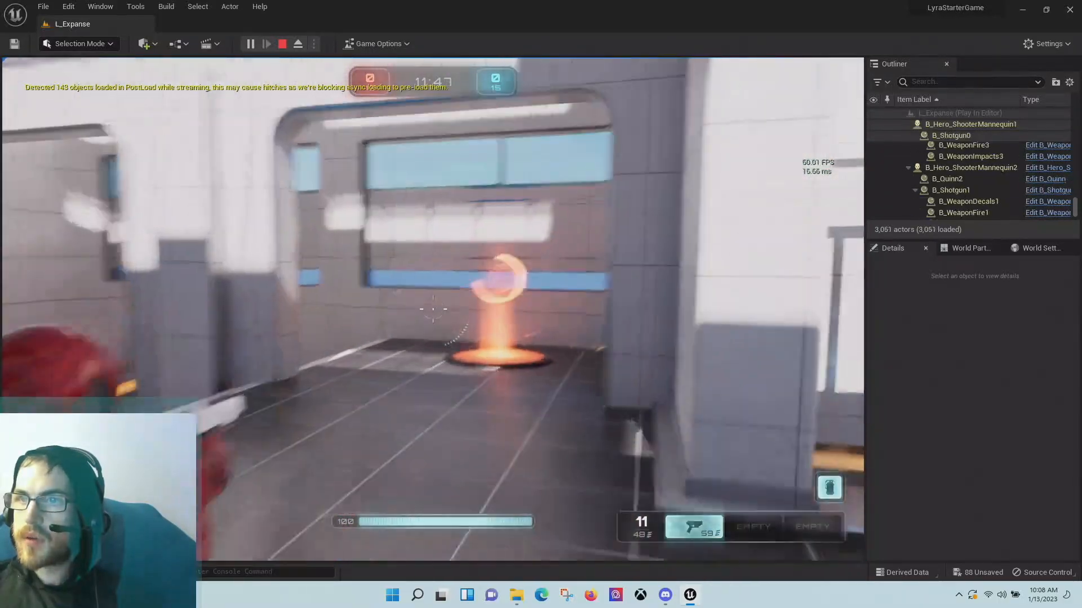
{"action": "key", "text": "w"}
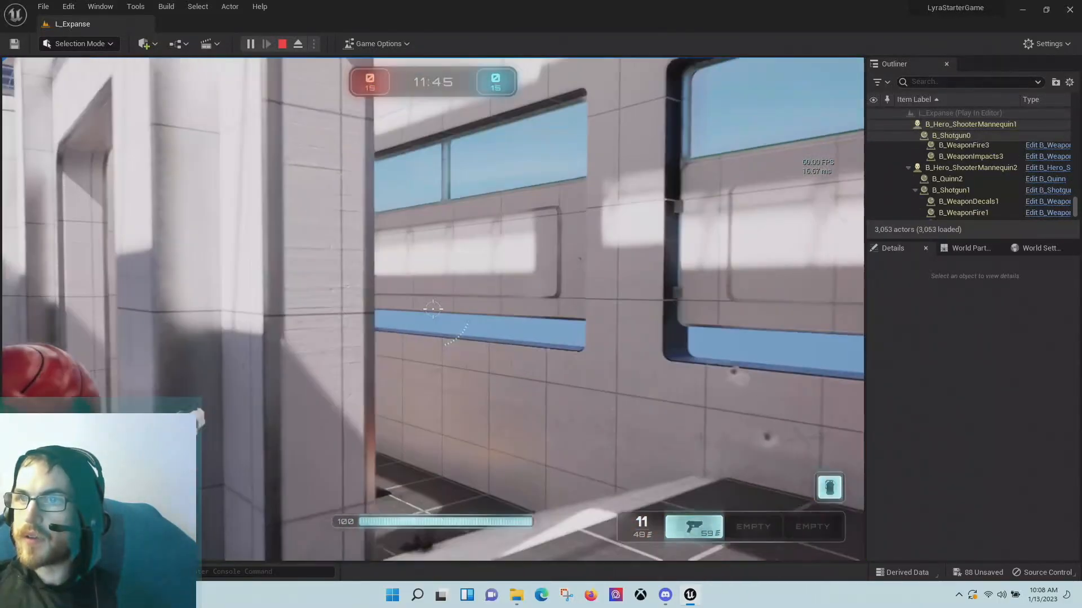
{"action": "key", "text": "w"}
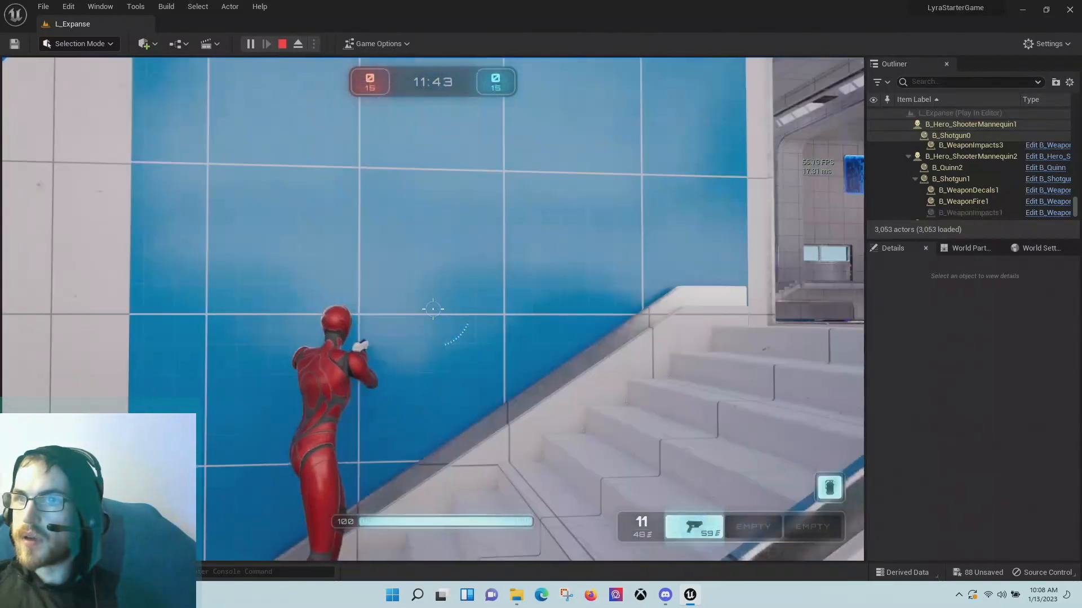
{"action": "key", "text": "w"}
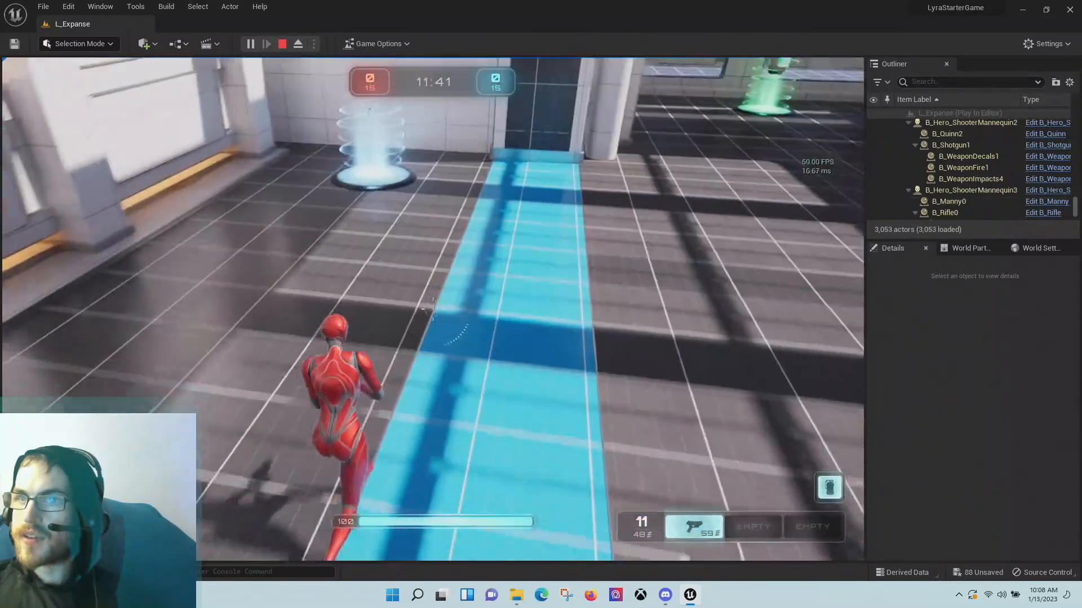
{"action": "key", "text": "w"}
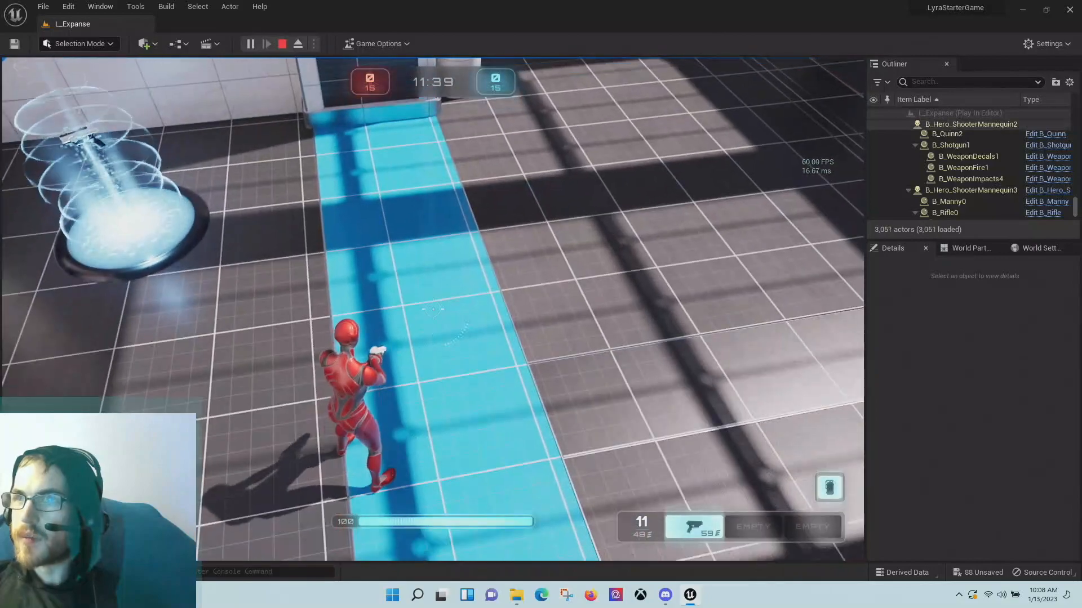
- Run up the blue side's wide staircase past the Unreal logo screen and look over the arena's upper level
{"action": "key", "text": "w"}
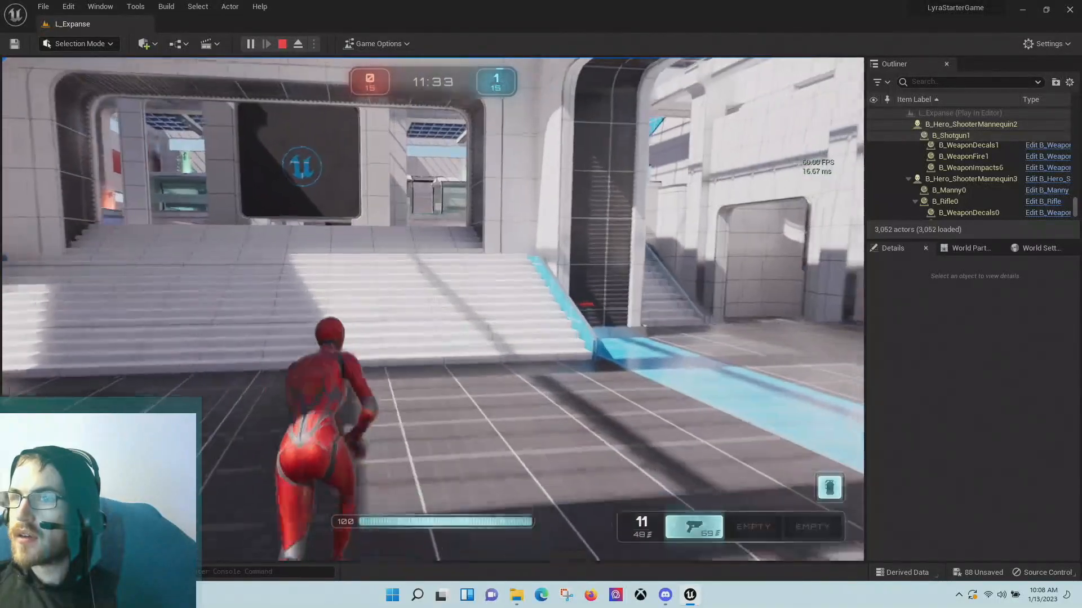
{"action": "key", "text": "w"}
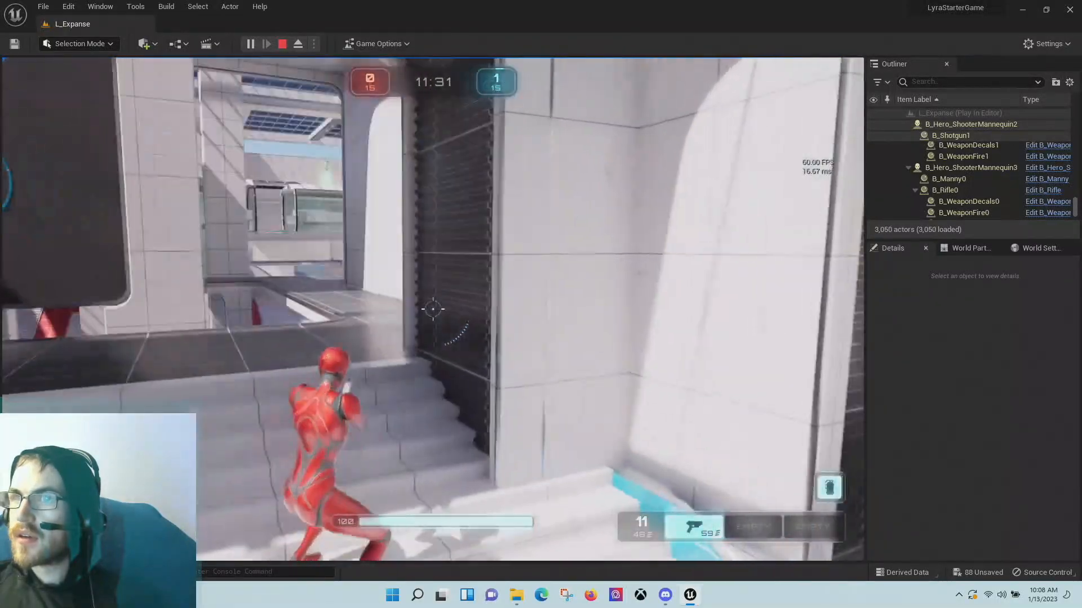
{"action": "key", "text": "w"}
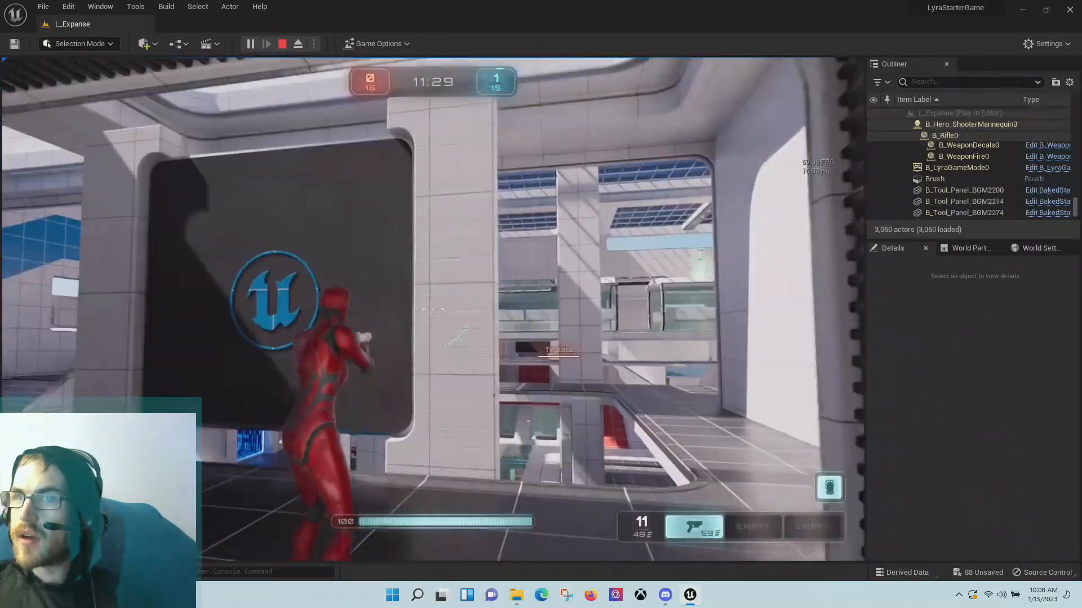
{"action": "key", "text": "w"}
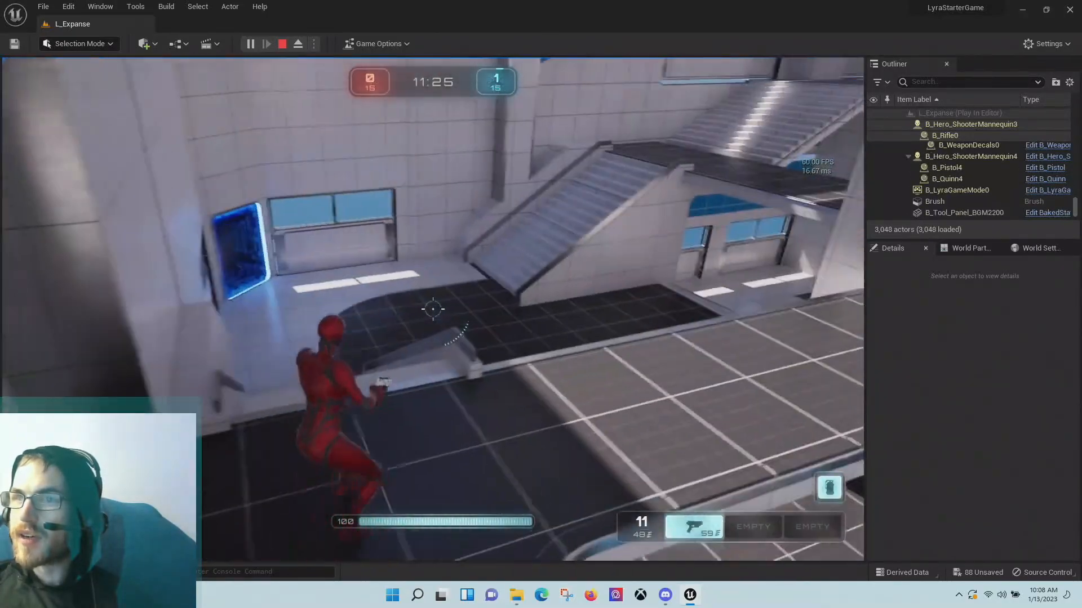
{"action": "key", "text": "w"}
{"action": "key", "text": "w"}
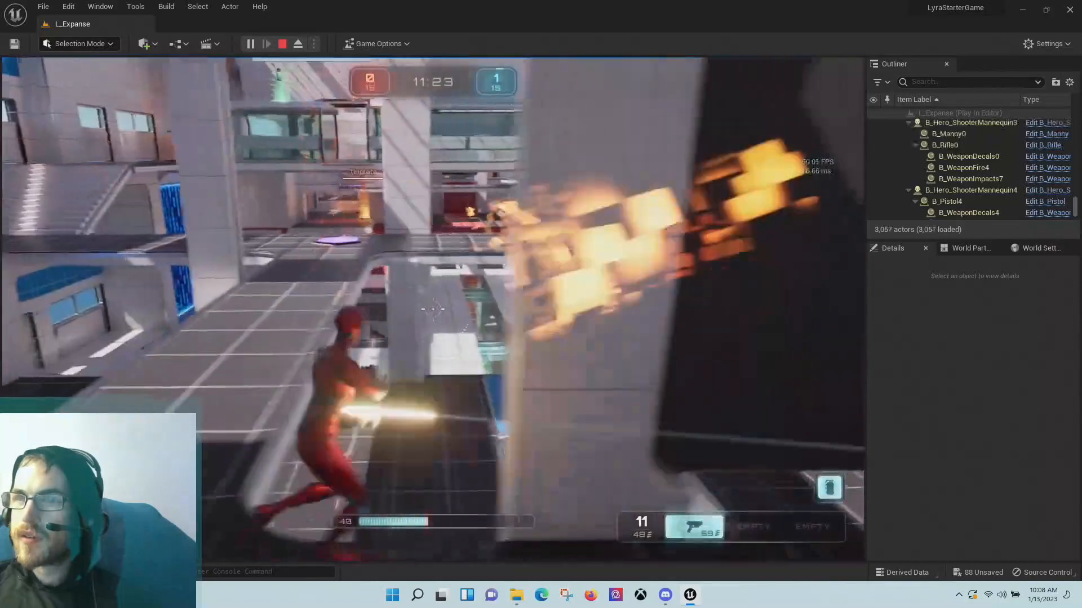
- Run the character along the red side of the arena and look at its windows and wall panels
{"action": "key", "text": "w"}
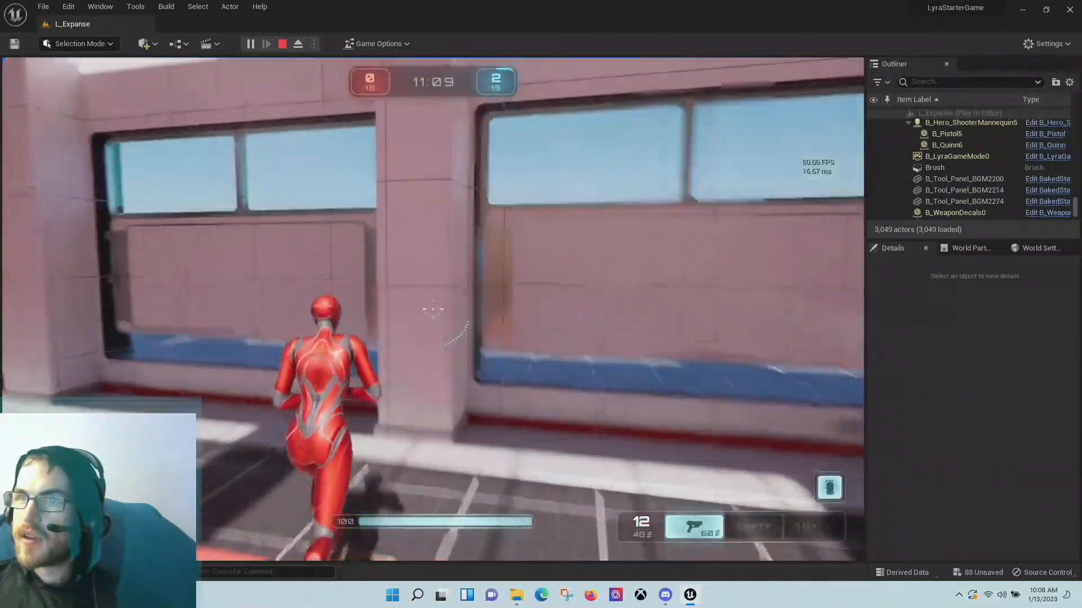
{"action": "key", "text": "w"}
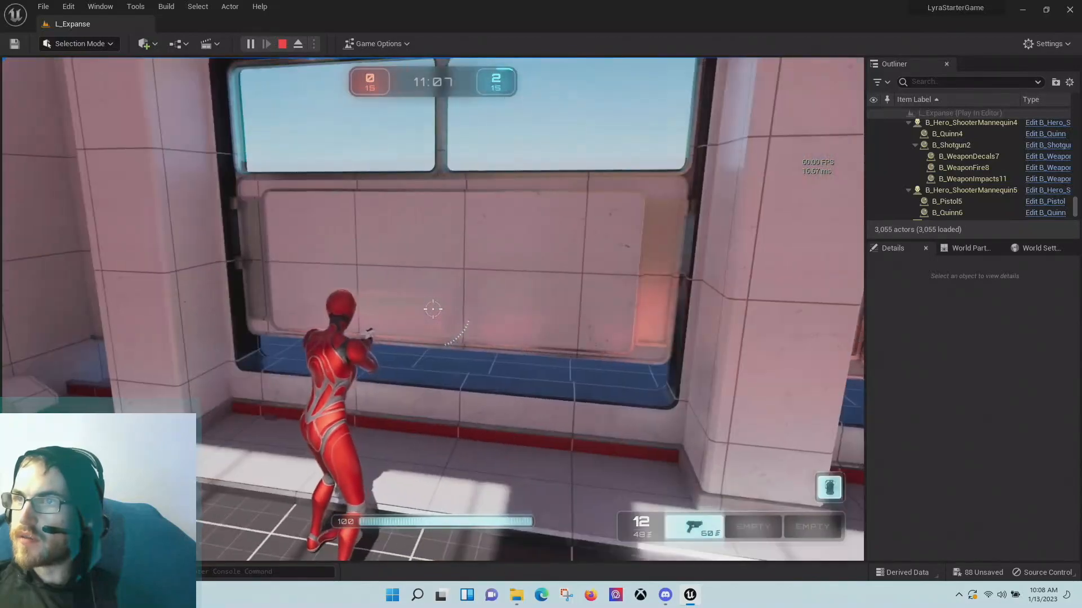
{"action": "key", "text": "w"}
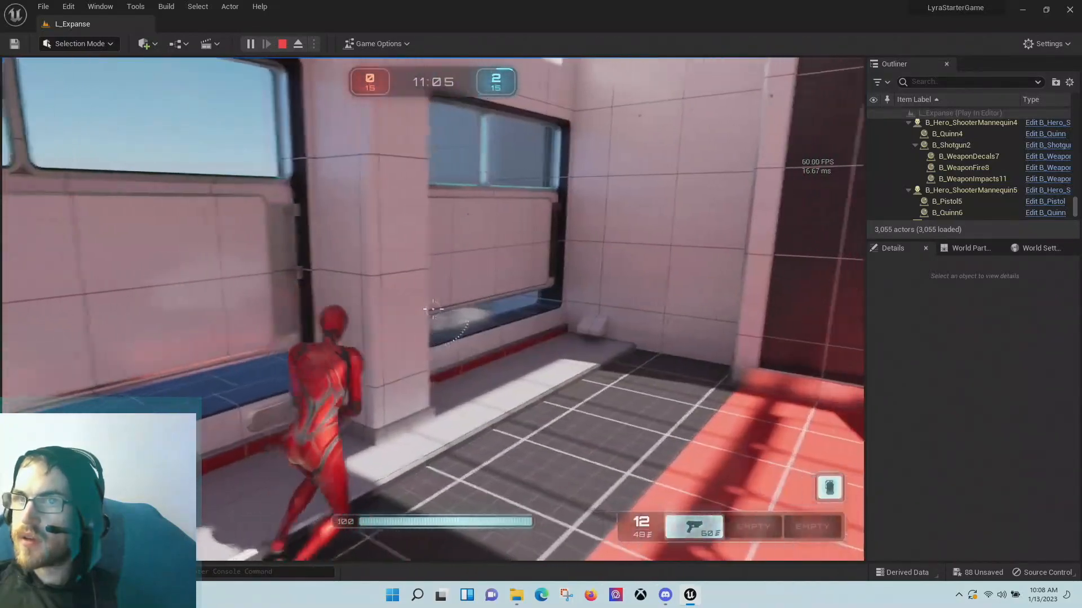
{"action": "key", "text": "w"}
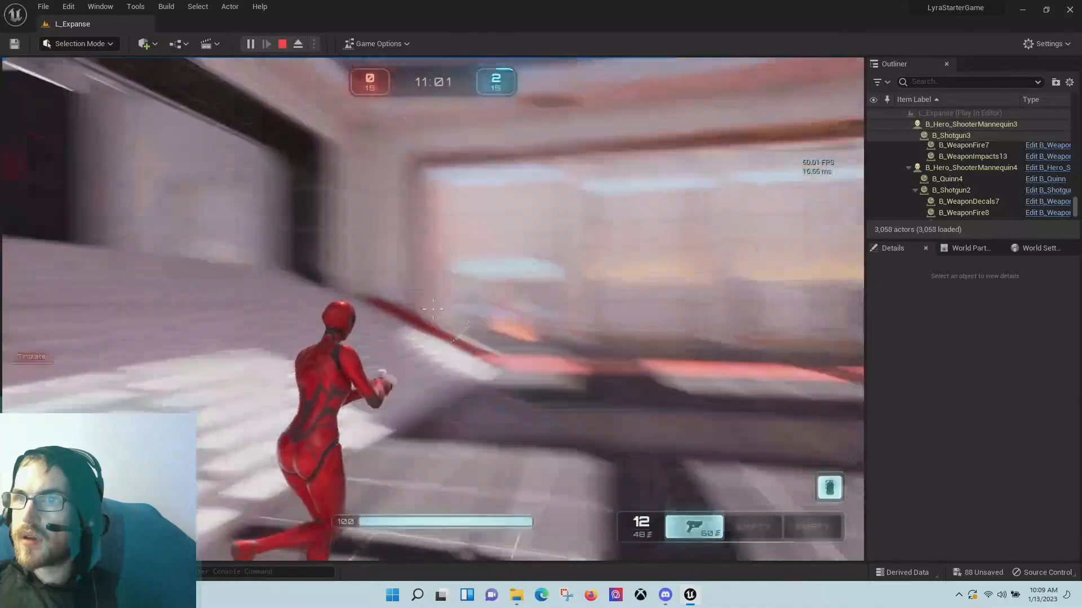
{"action": "key", "text": "w"}
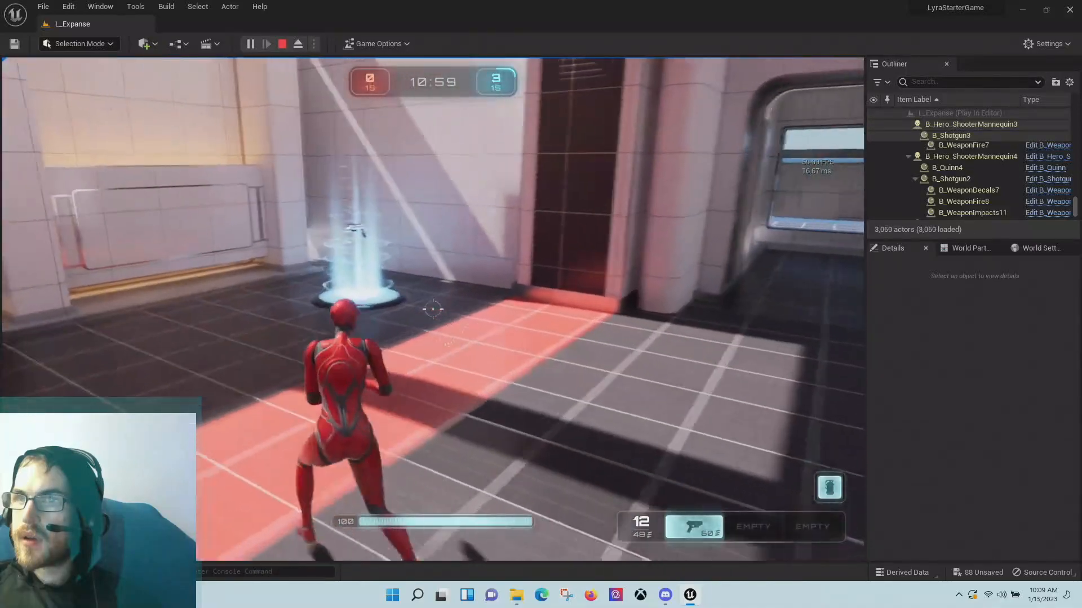
- Run past the red side's blue weapon pad to the green health pickup and look at the window behind it
{"action": "key", "text": "w"}
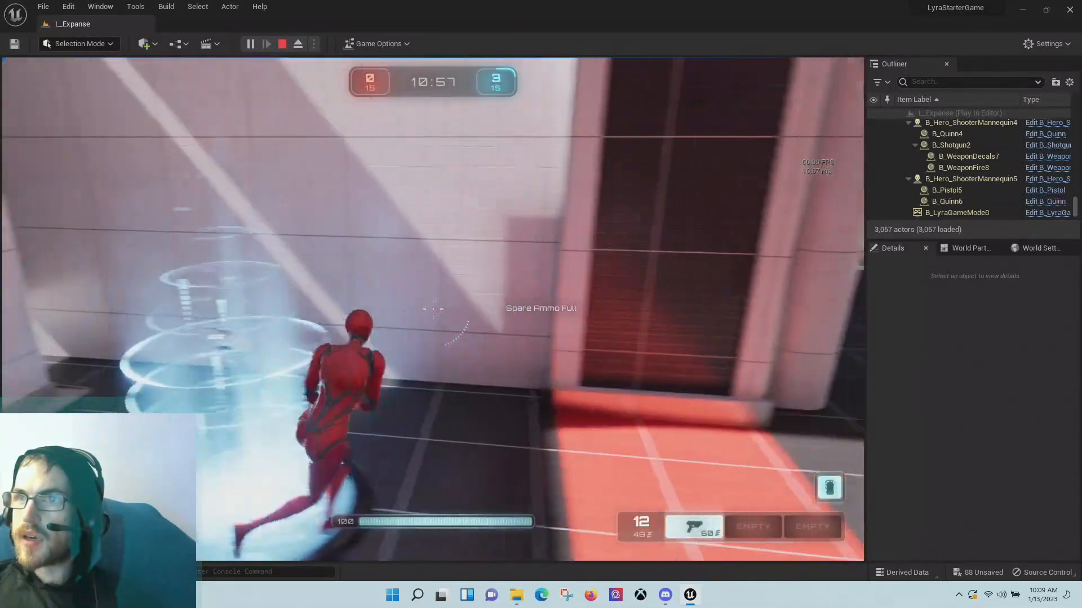
{"action": "key", "text": "w"}
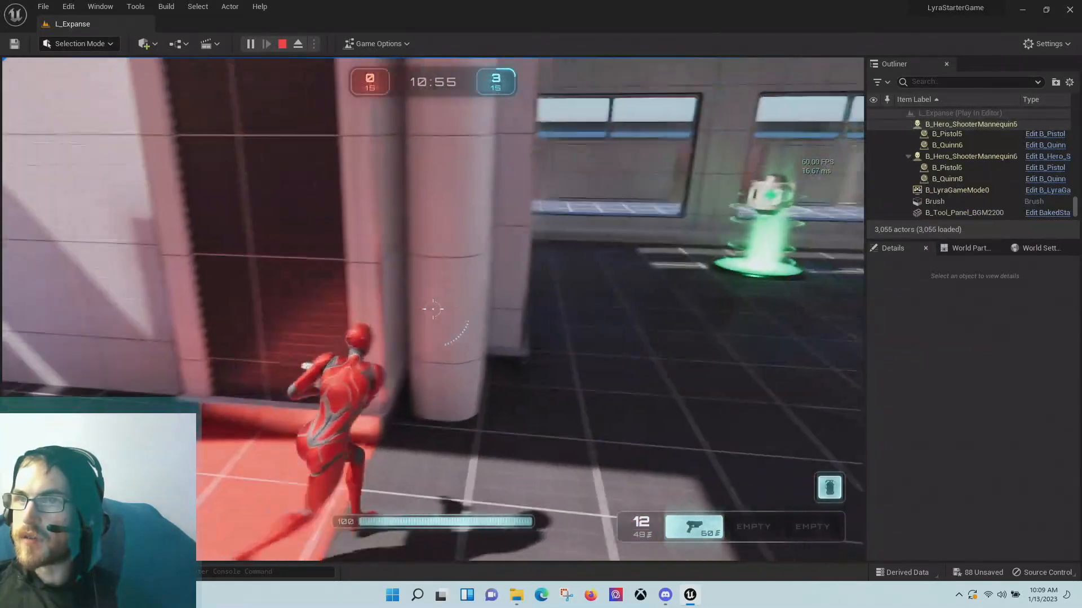
{"action": "key", "text": "a"}
{"action": "key", "text": "d"}
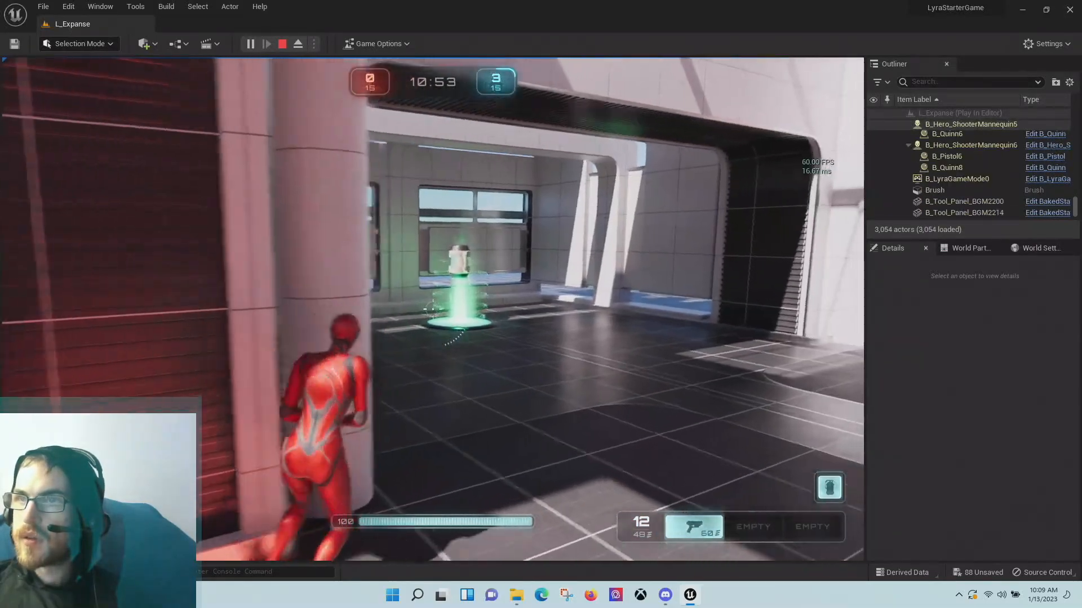
{"action": "key", "text": "w"}
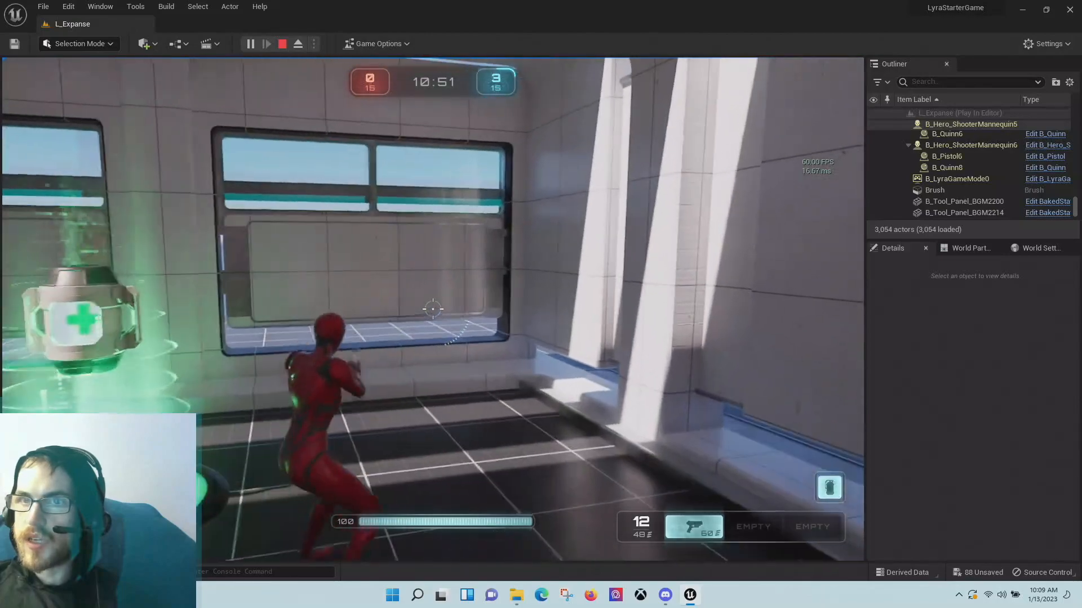
{"action": "key", "text": "a"}
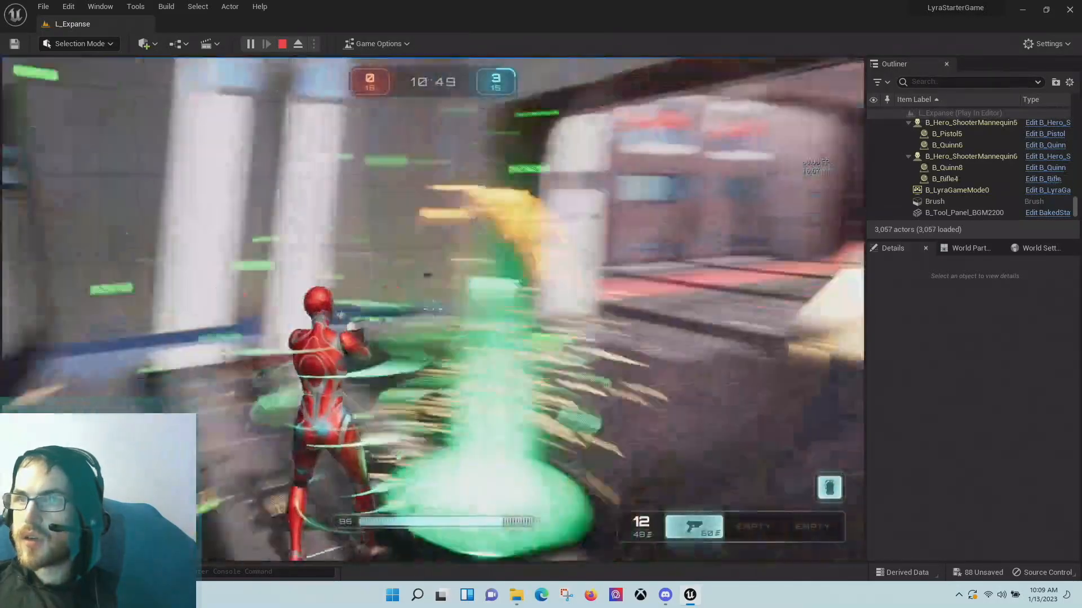
- Run from the health pickup across the red side's main hall to its wide staircase
{"action": "key", "text": "w"}
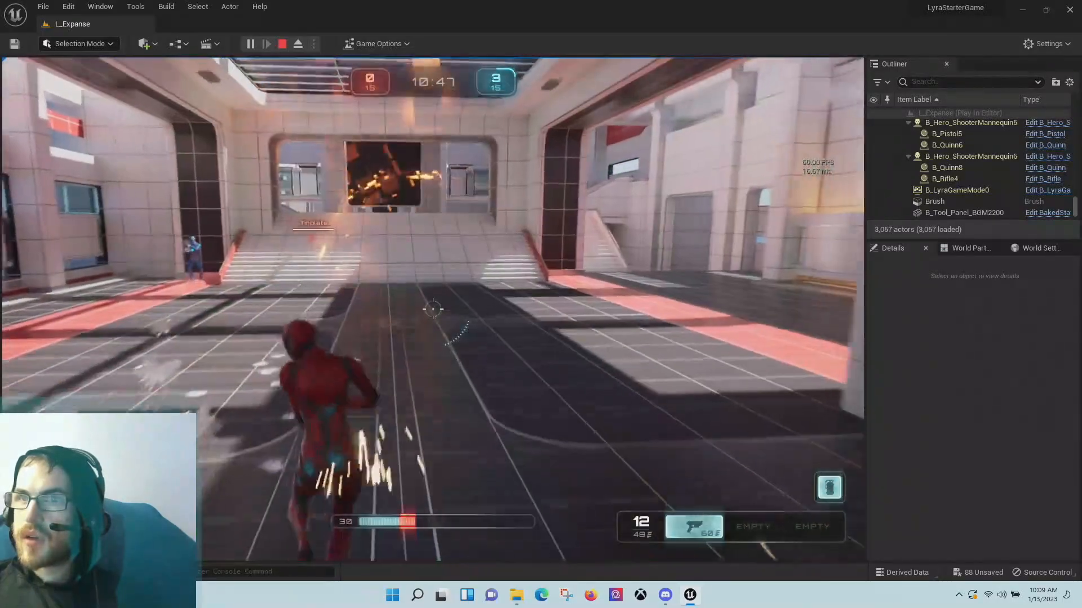
{"action": "key", "text": "w"}
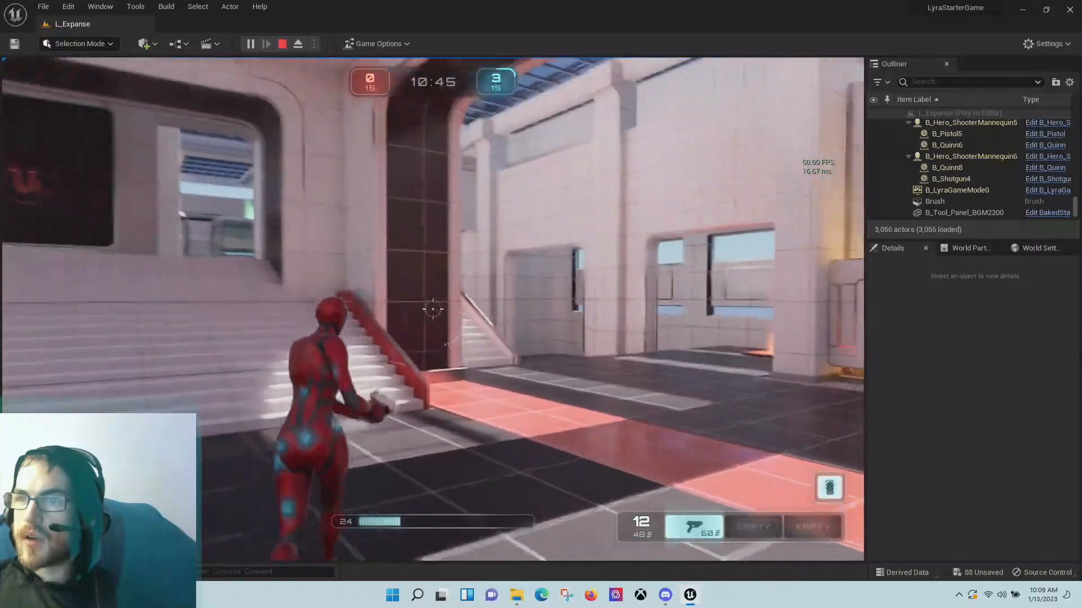
{"action": "key", "text": "w"}
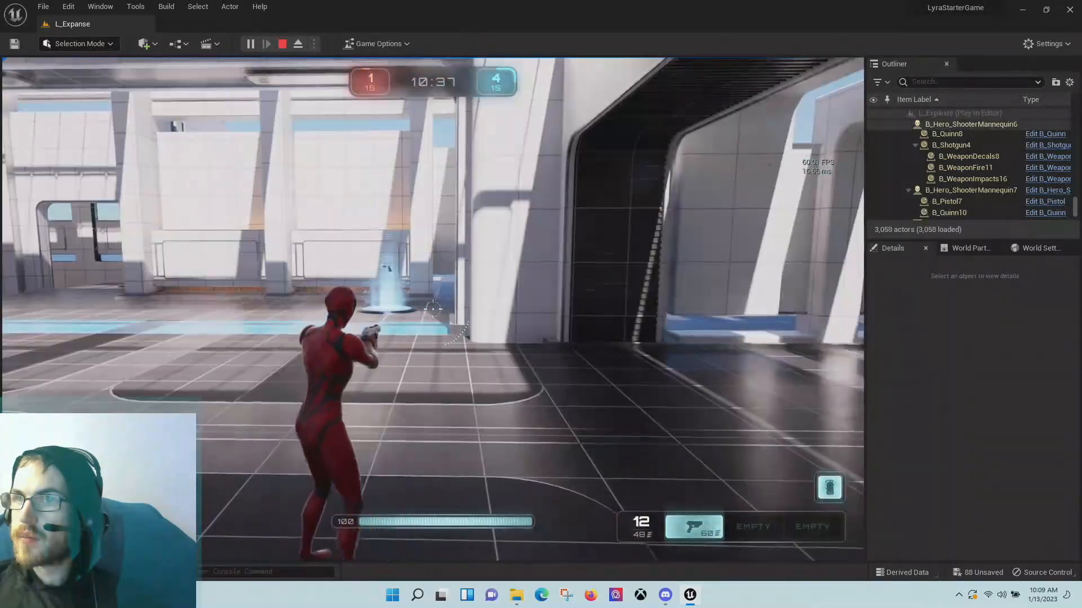
- Cross the blue side's floor and run up its wide staircase toward the Unreal logo screen
{"action": "key", "text": "w"}
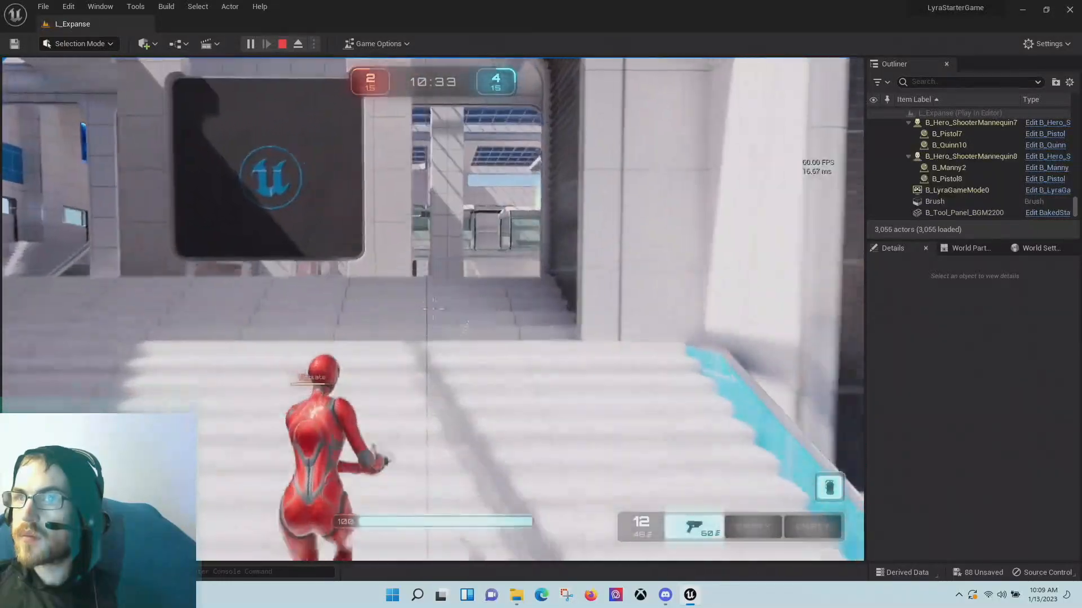
{"action": "key", "text": "w"}
{"action": "key", "text": "w"}
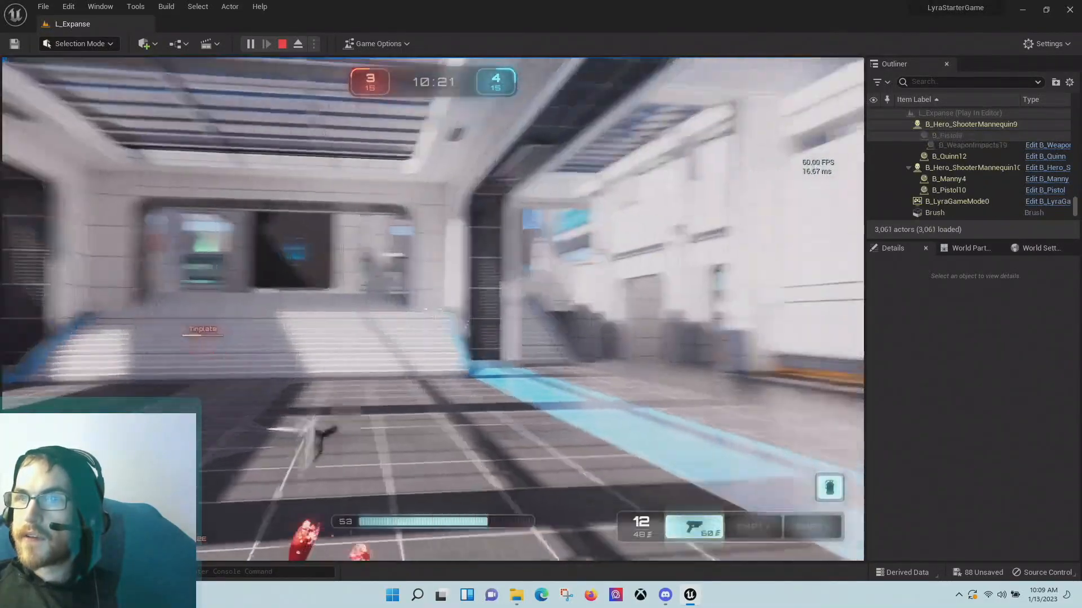
{"action": "key", "text": "w"}
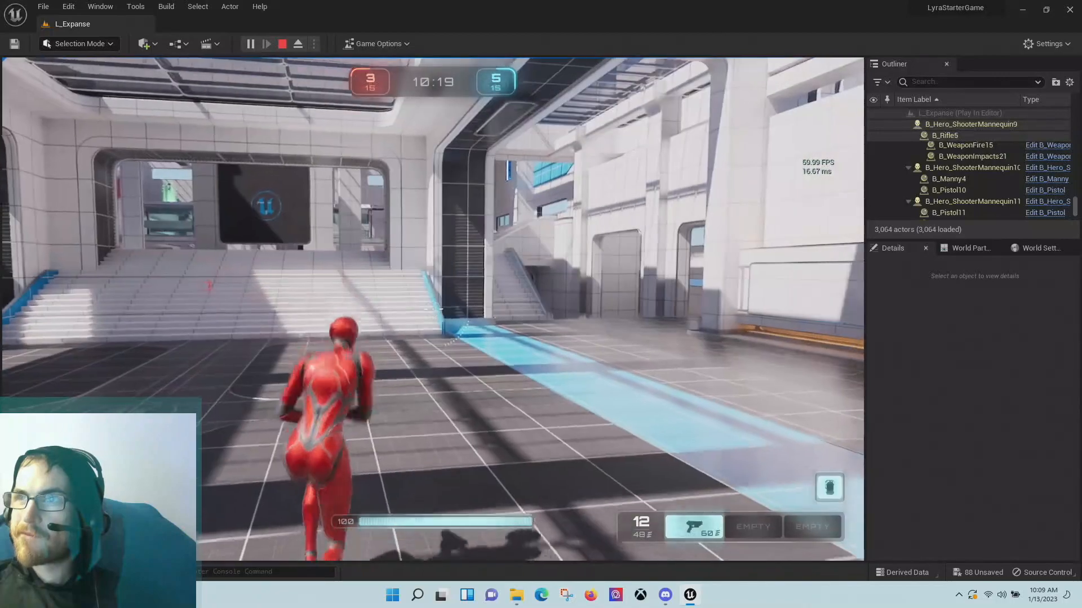
- Run to the white wall panels beside the blue weapon pad and jump up against them to look closely
{"action": "key", "text": "w"}
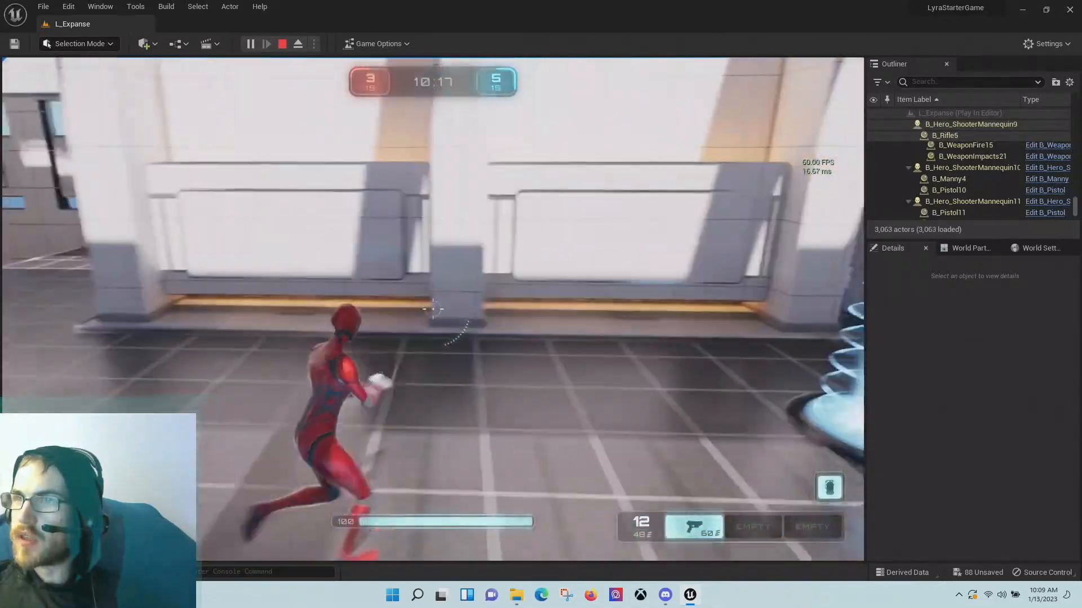
{"action": "key", "text": "w"}
{"action": "key", "text": "d"}
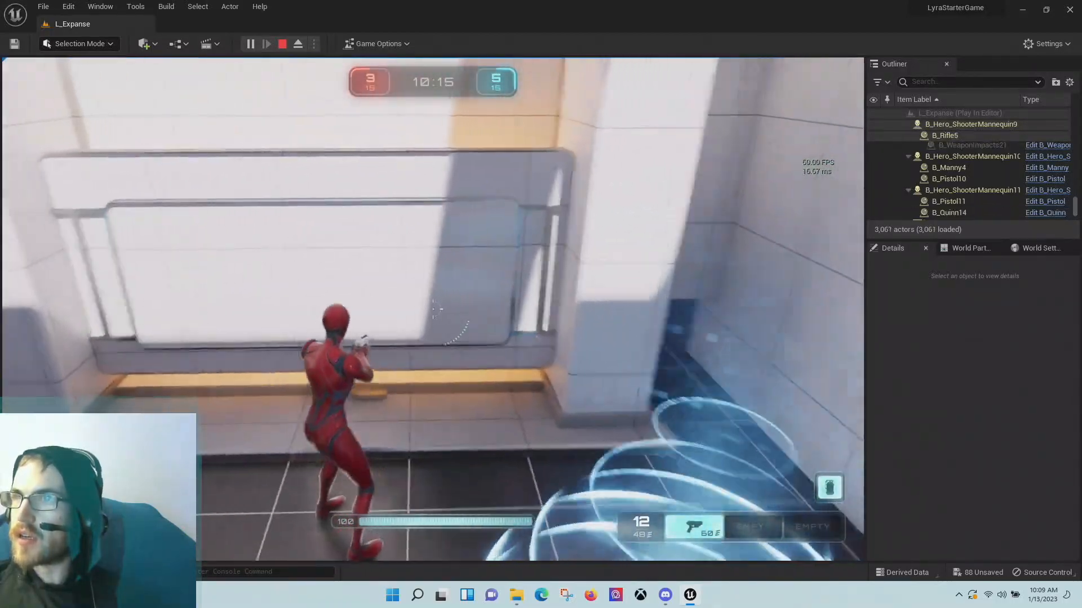
{"action": "key", "text": "a"}
{"action": "key", "text": "w"}
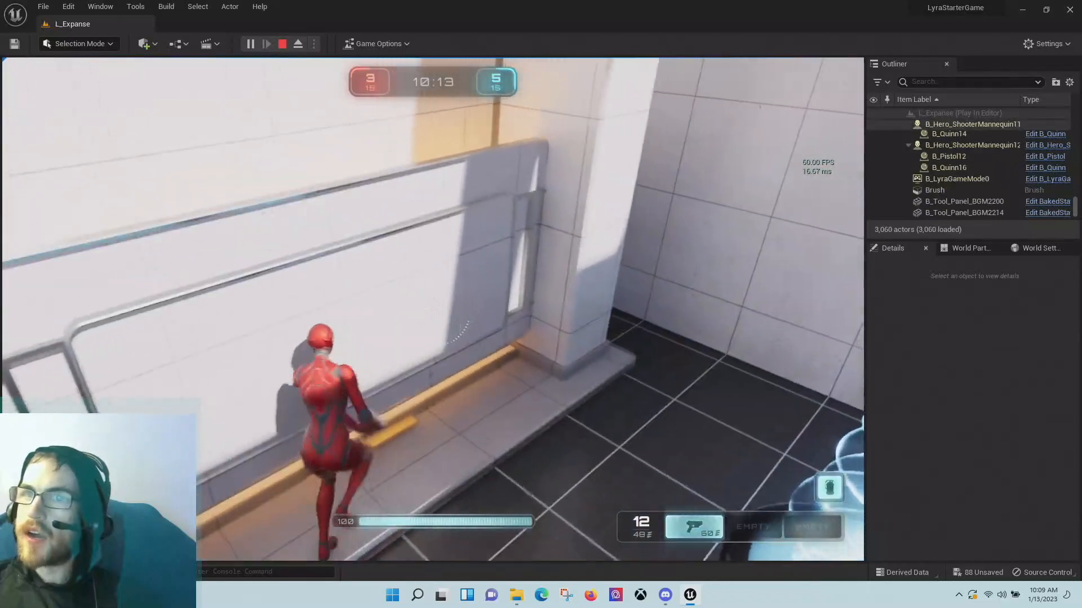
{"action": "key", "text": "space"}
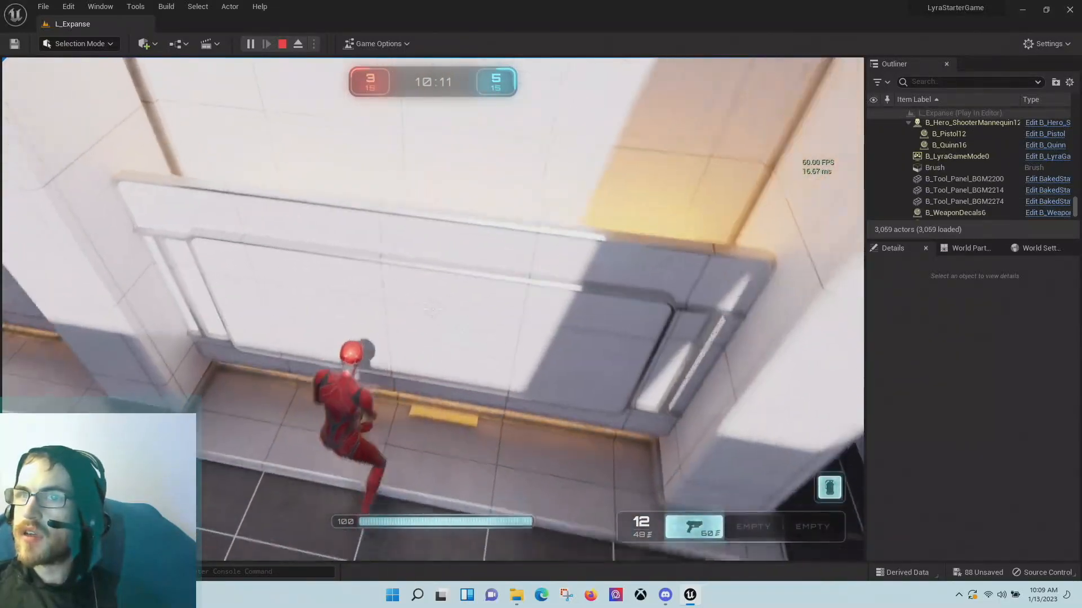
- Move along the wall panels and examine their ledge and yellow light strips from several angles, aiming the pistol up close
{"action": "key", "text": "s"}
{"action": "key", "text": "a"}
{"action": "key", "text": "a"}
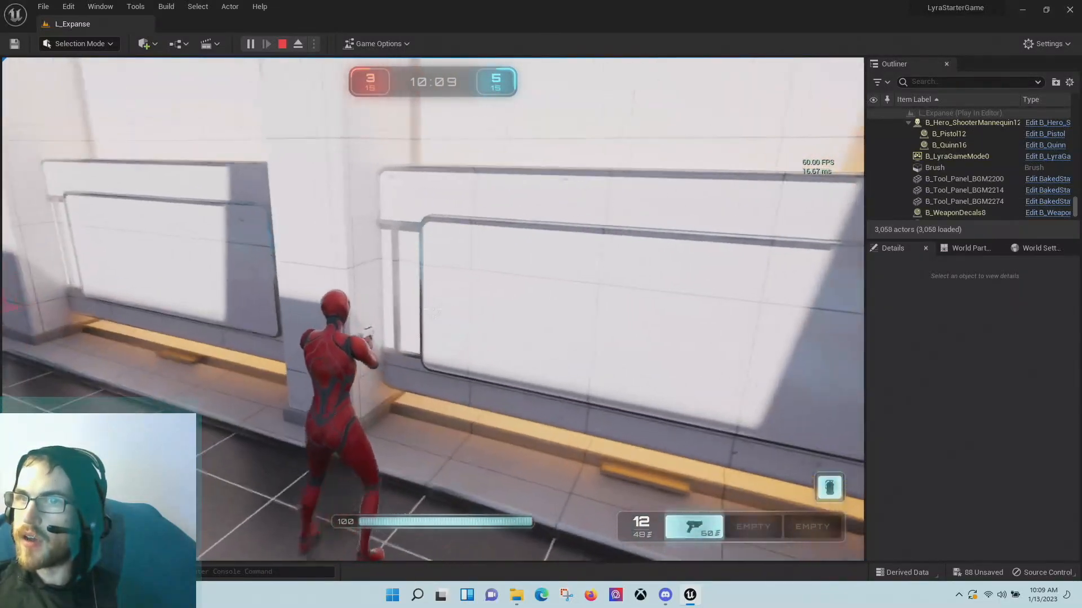
{"action": "key", "text": "d"}
{"action": "key", "text": "w"}
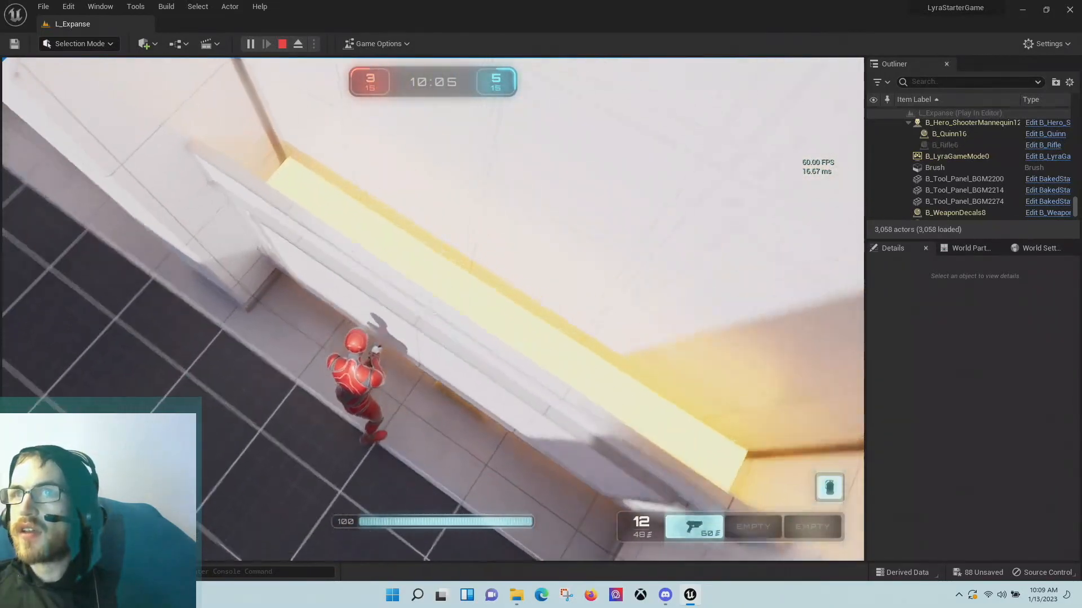
{"action": "right_click", "coordinate": [433, 309]}
{"action": "key", "text": "s"}
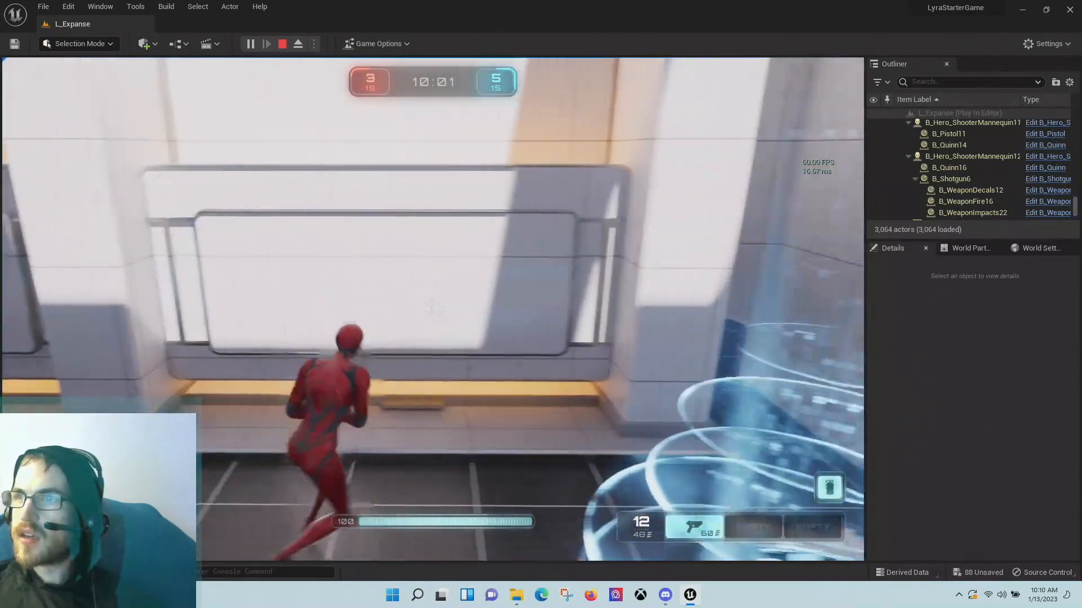
- Test the narrow corner gap beside the wall panels by firing pistol shots and throwing a grenade into it
{"action": "key", "text": "w"}
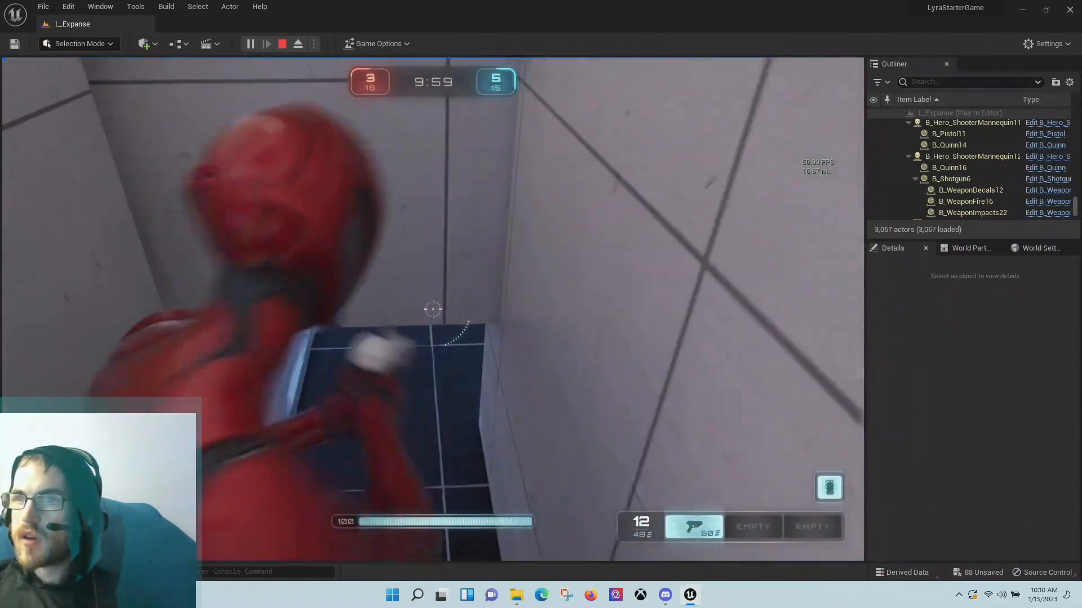
{"action": "left_click", "coordinate": [433, 309]}
{"action": "key", "text": "s"}
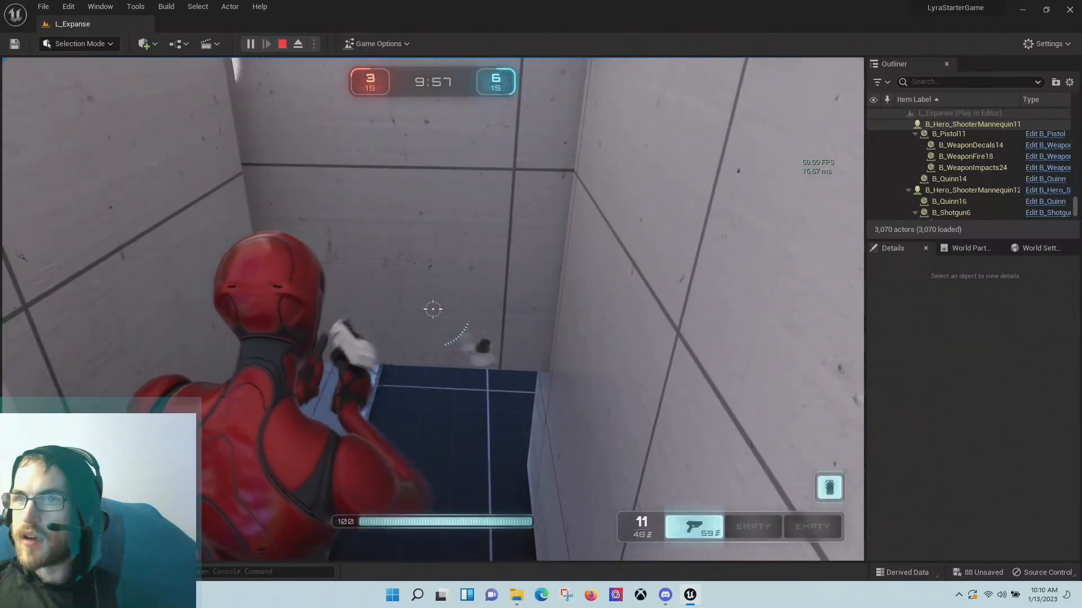
{"action": "key", "text": "s"}
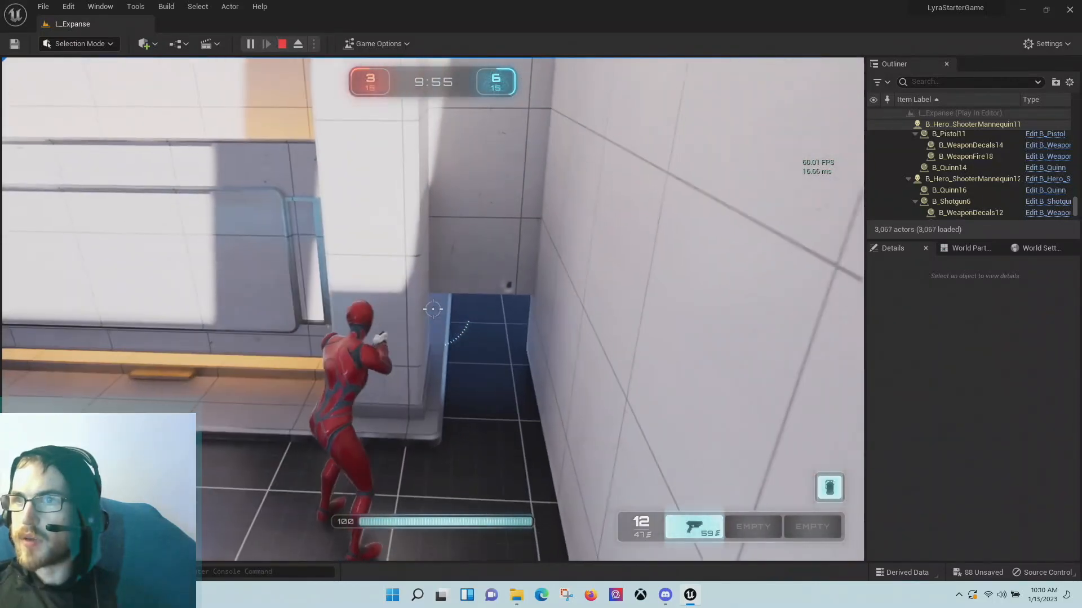
{"action": "key", "text": "w"}
{"action": "key", "text": "q"}
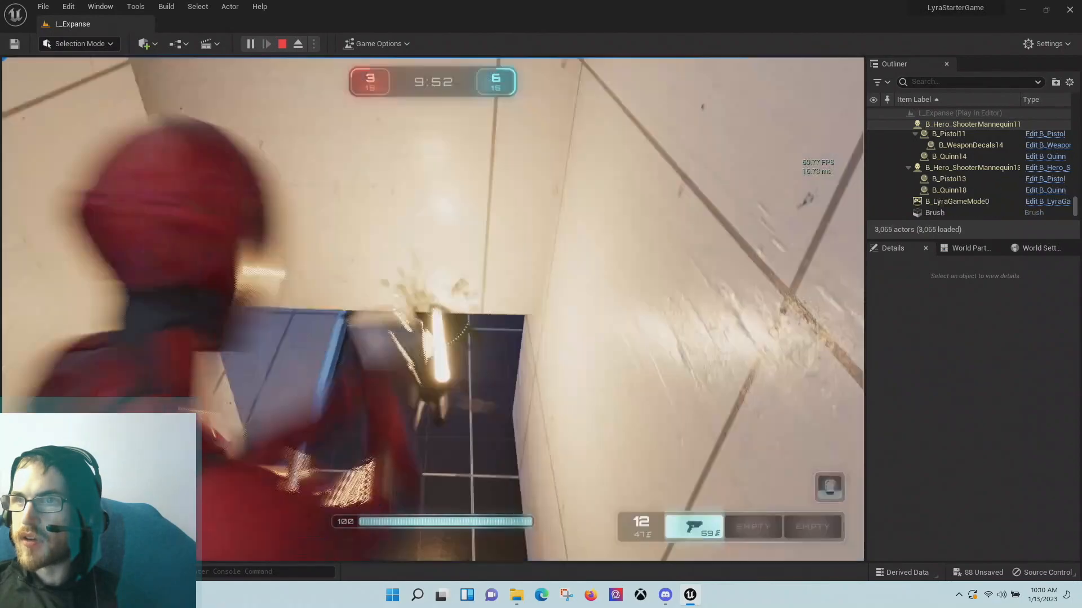
{"action": "left_click", "coordinate": [432, 309]}
- Run along the wall past the orange rifle pad and follow the upper walkway toward the glass bridge
{"action": "key", "text": "w"}
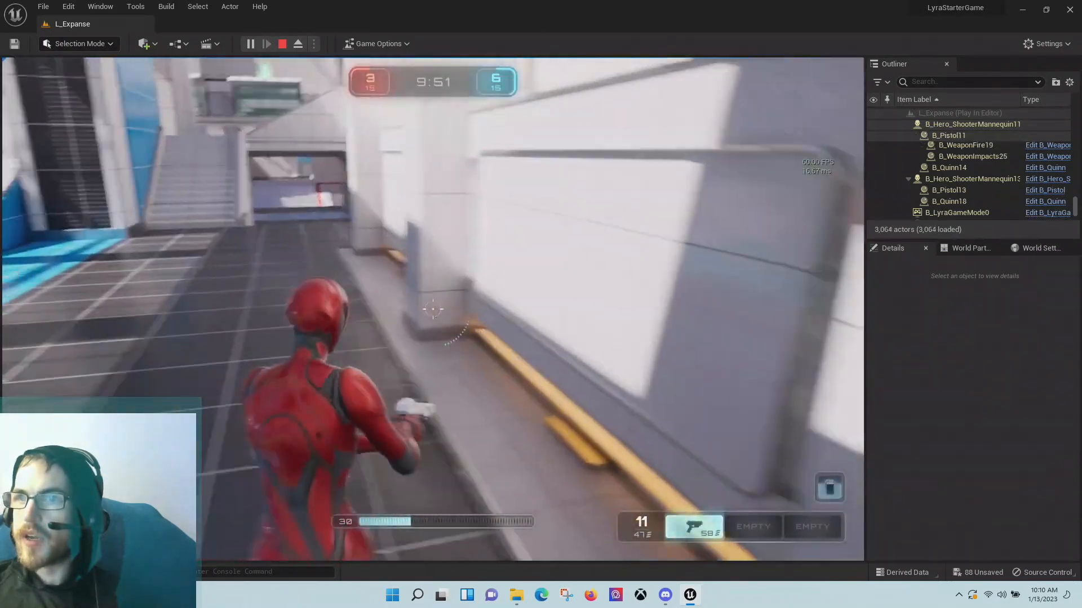
{"action": "key", "text": "w"}
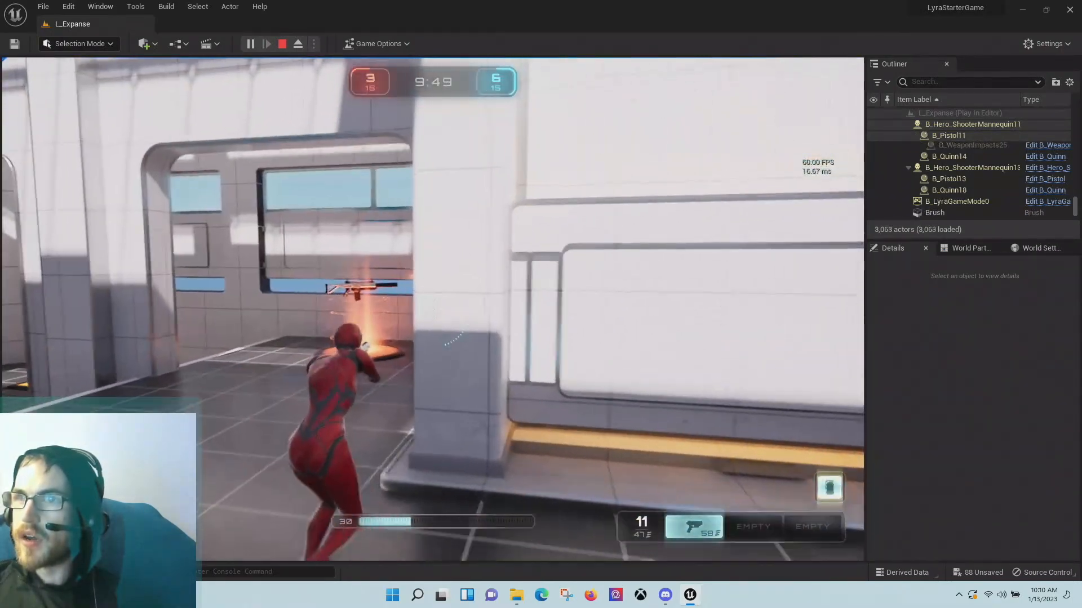
{"action": "key", "text": "w"}
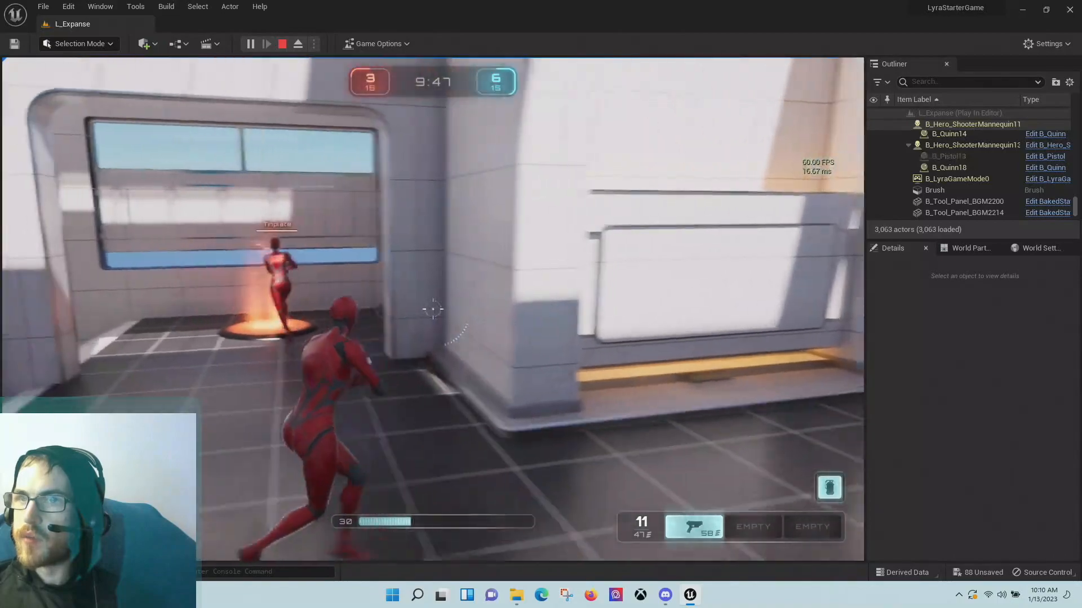
{"action": "key", "text": "w"}
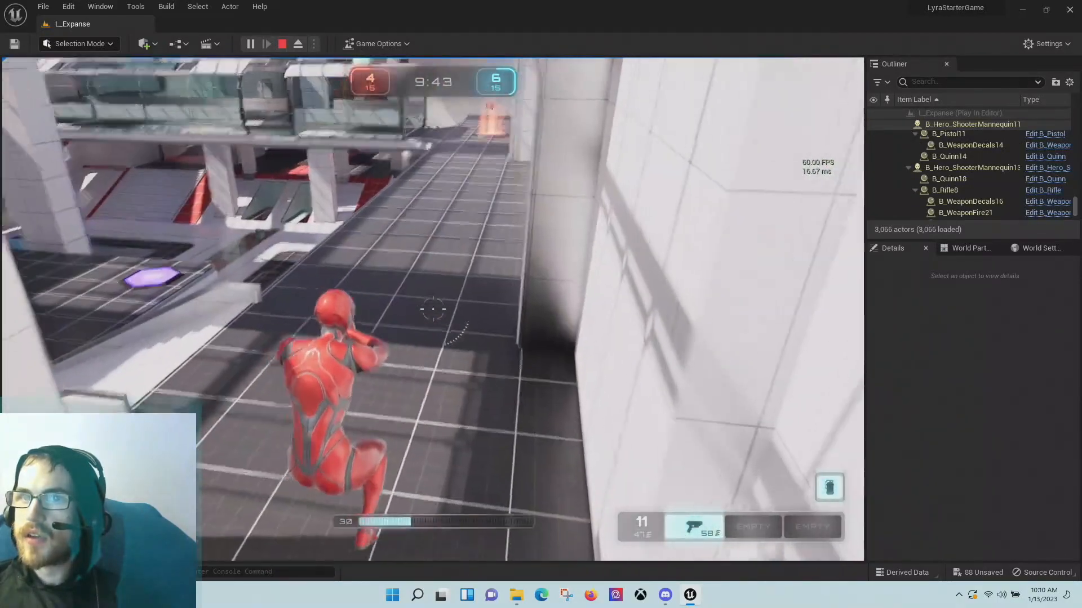
{"action": "key", "text": "w"}
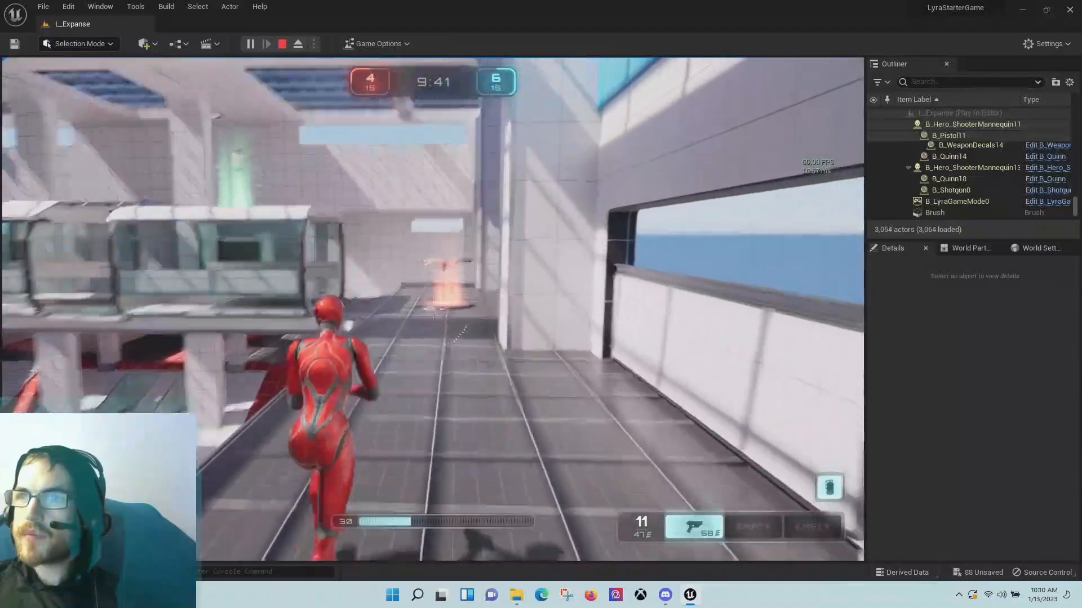
- Walk along the glass bridge and look at its floor panels and glass walls over the arena below
{"action": "key", "text": "w"}
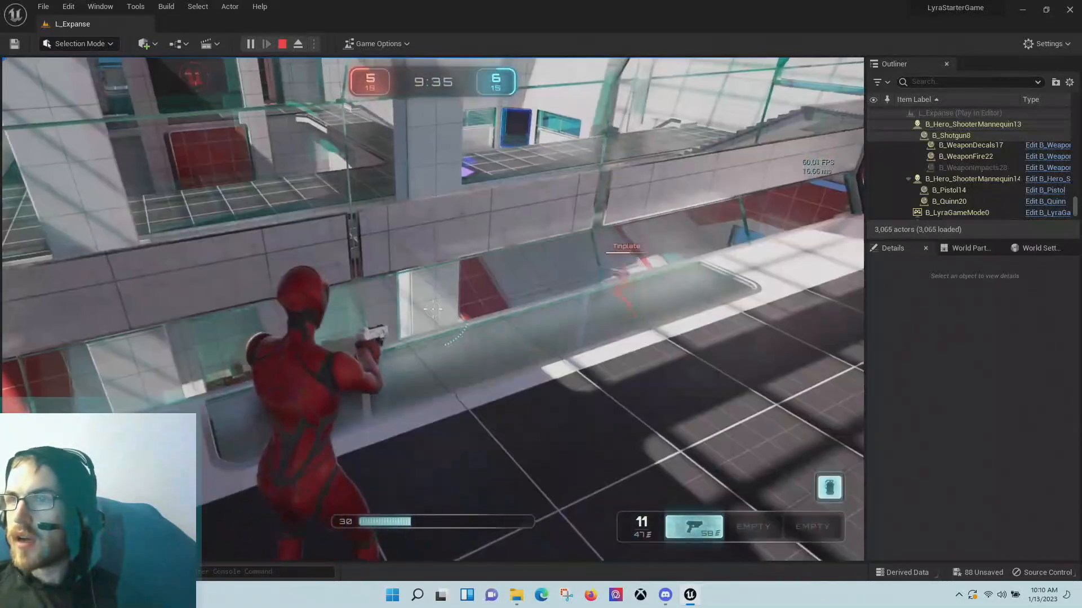
{"action": "key", "text": "w"}
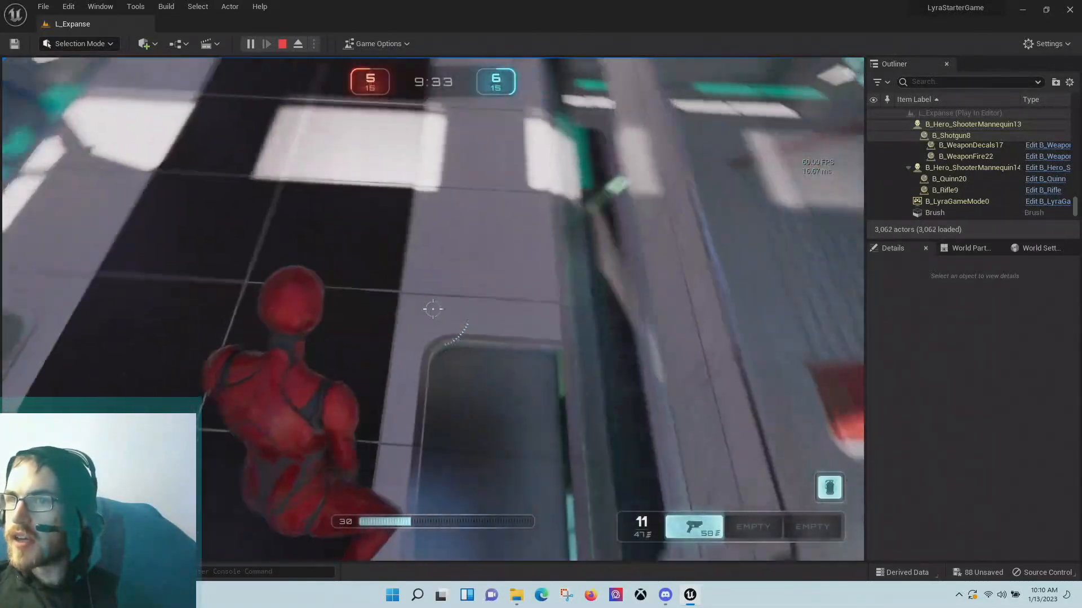
{"action": "key", "text": "w"}
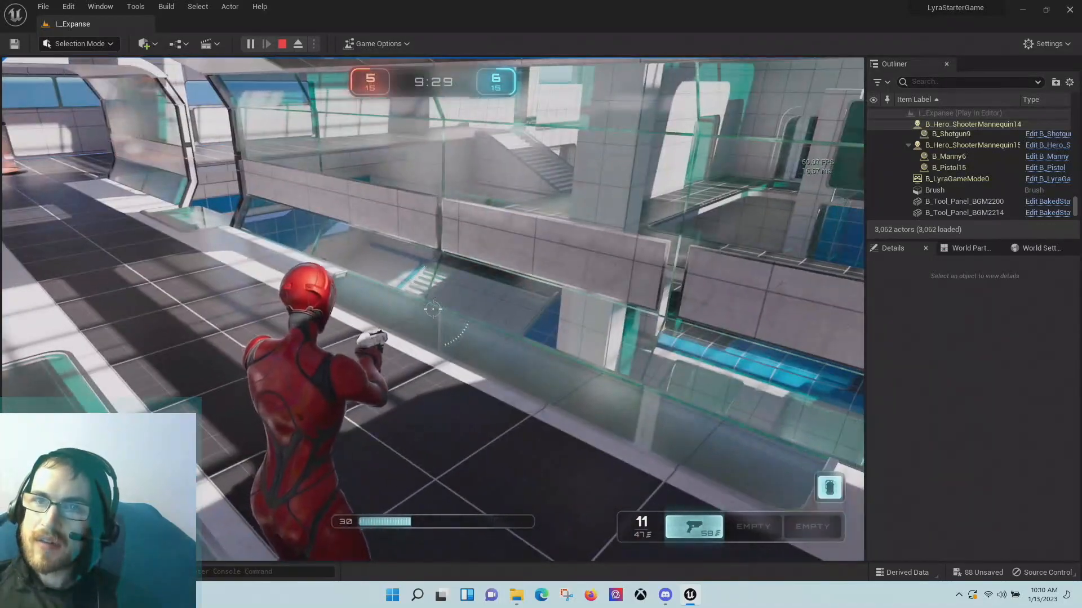
- Move off the glass walkway and continue the play-test from the red base hall, facing its wide white ramp
{"action": "key", "text": "a"}
{"action": "key", "text": "w"}
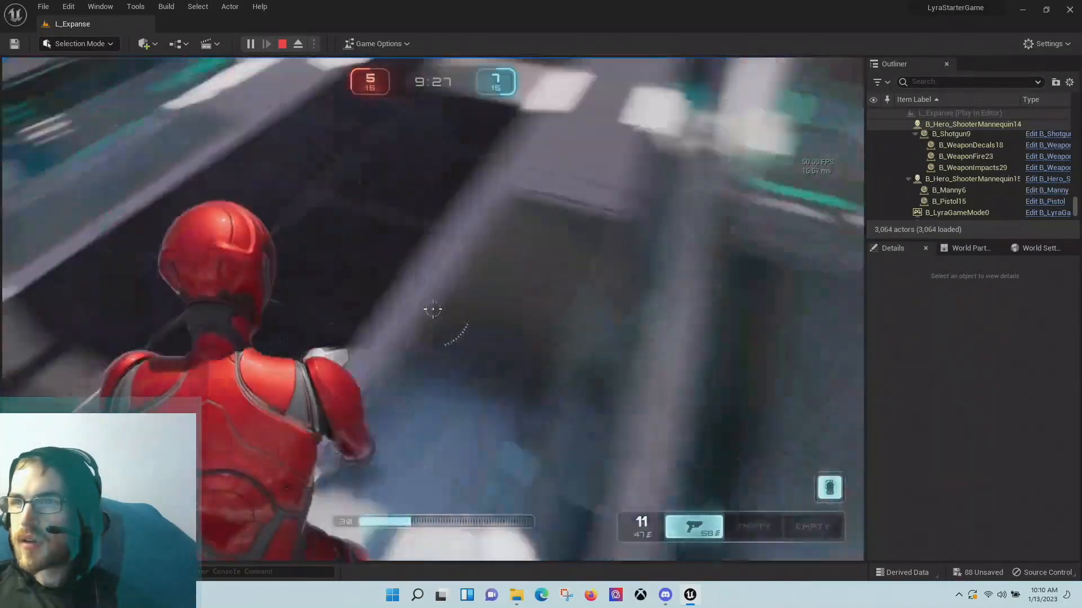
{"action": "key", "text": "w"}
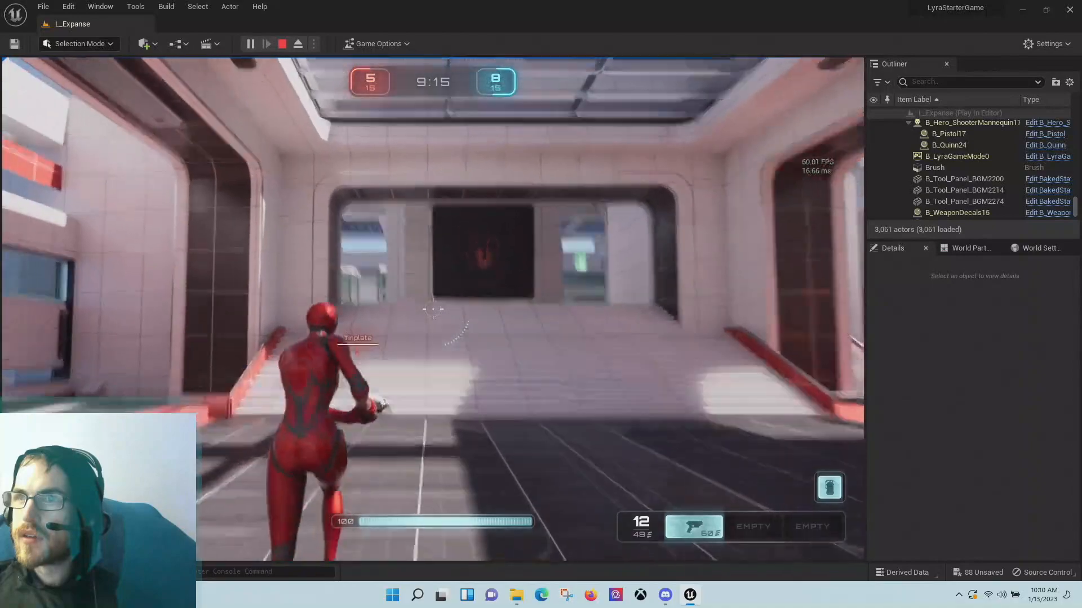
- Run past the white staircase, jump toward the glowing blue portal, and run through to the white-tiled room with high windows
{"action": "key", "text": "w"}
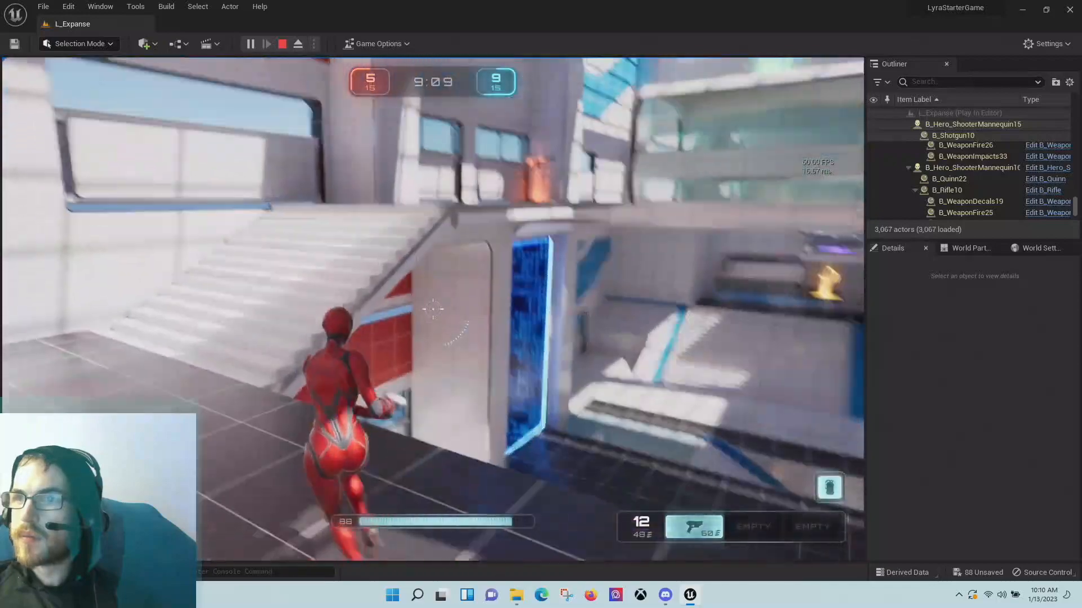
{"action": "key", "text": "space"}
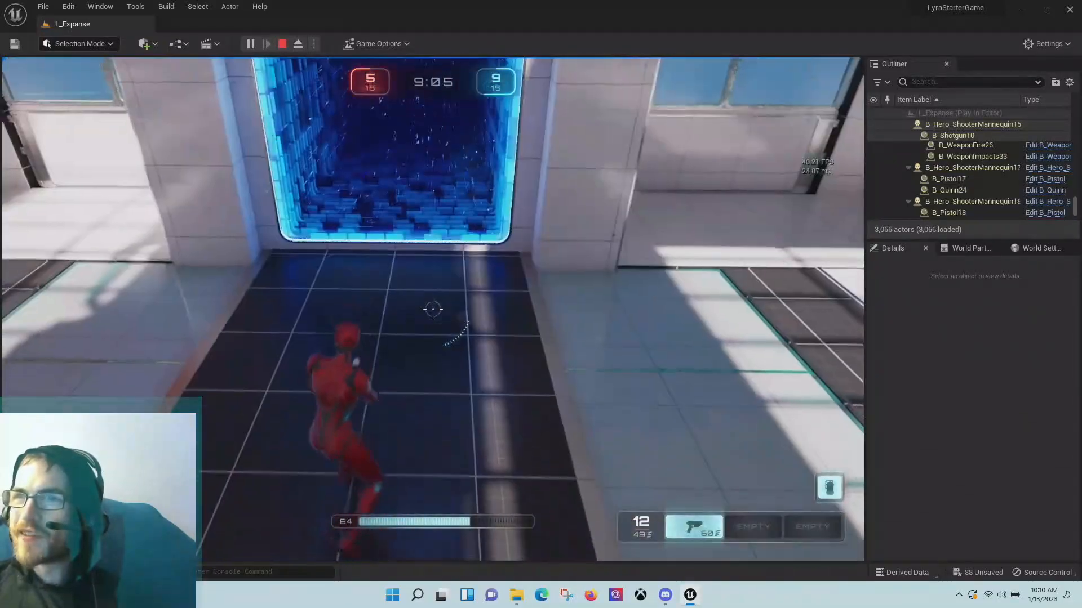
{"action": "key", "text": "w"}
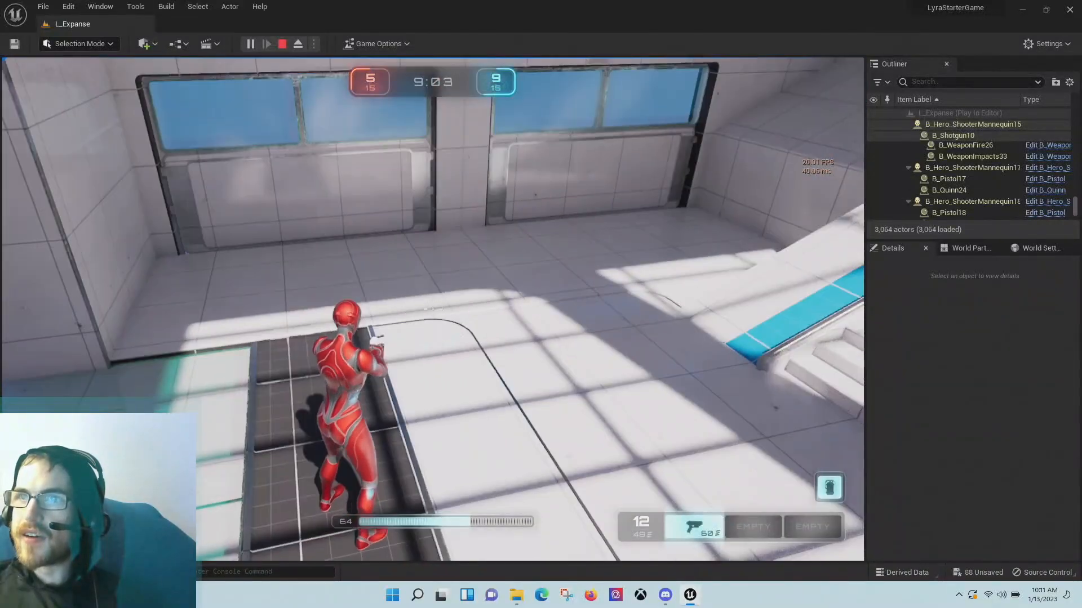
- Run along the blue-trimmed ramp wall and past the staircase toward the pillars while under enemy fire
{"action": "key", "text": "w"}
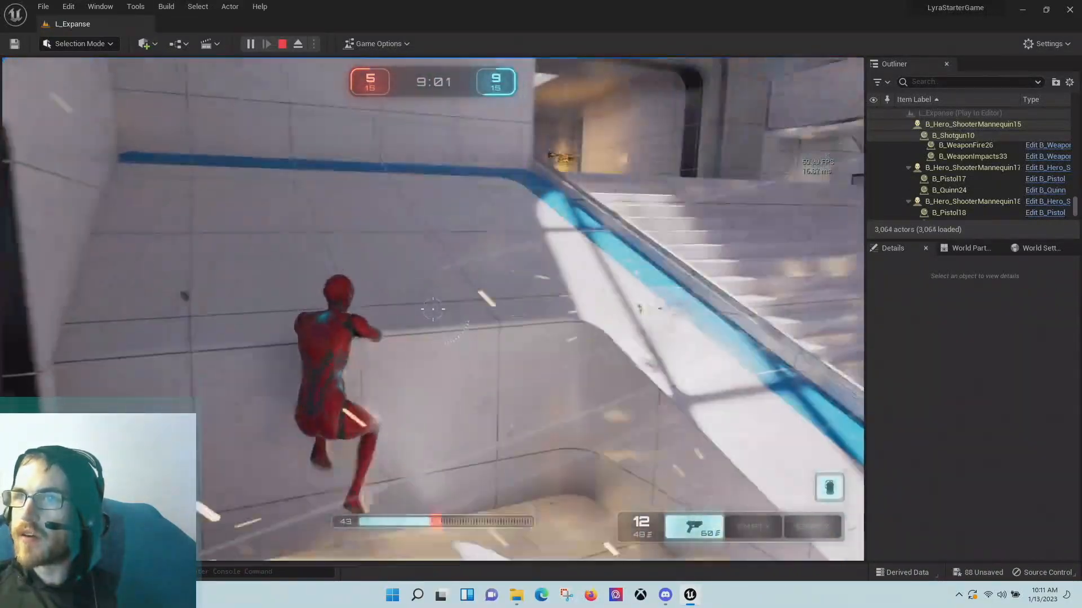
{"action": "key", "text": "w"}
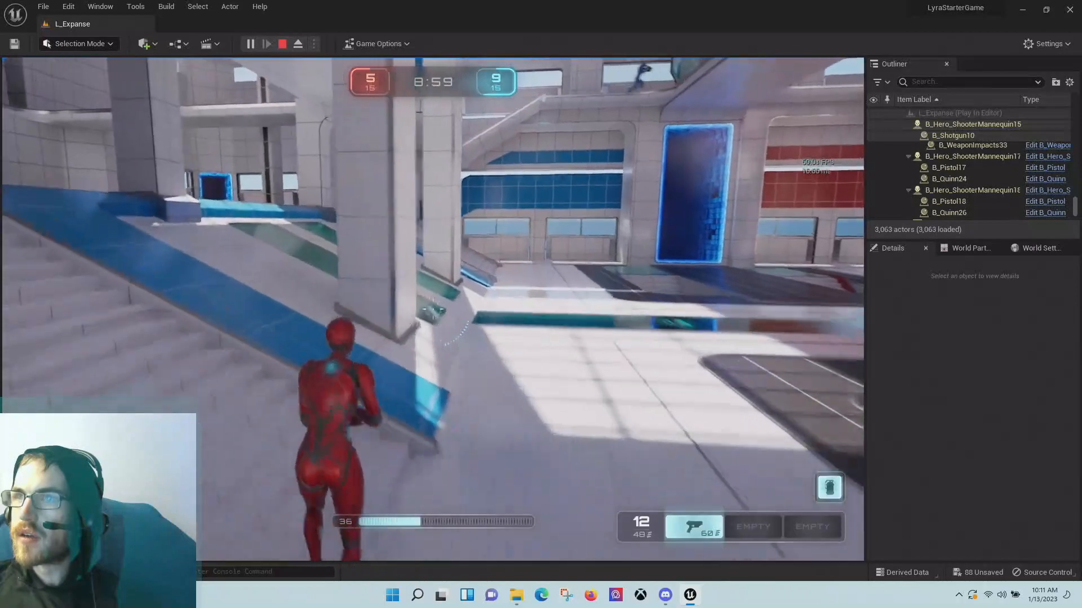
{"action": "key", "text": "a"}
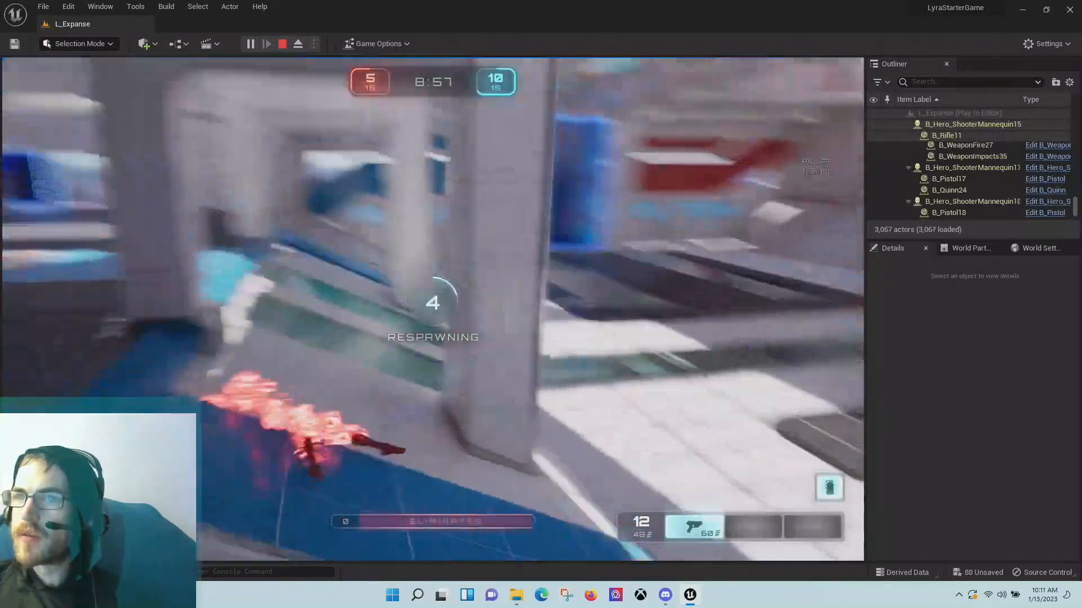